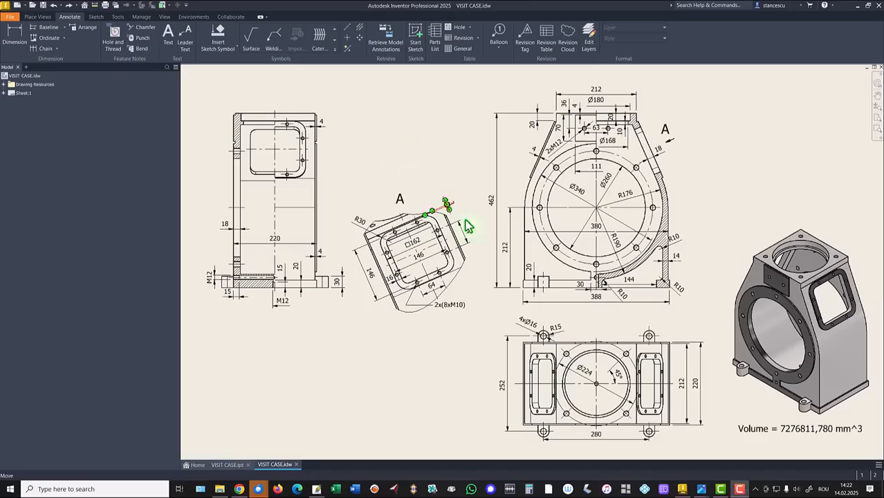
left_click_drag(469, 226, 468, 227)
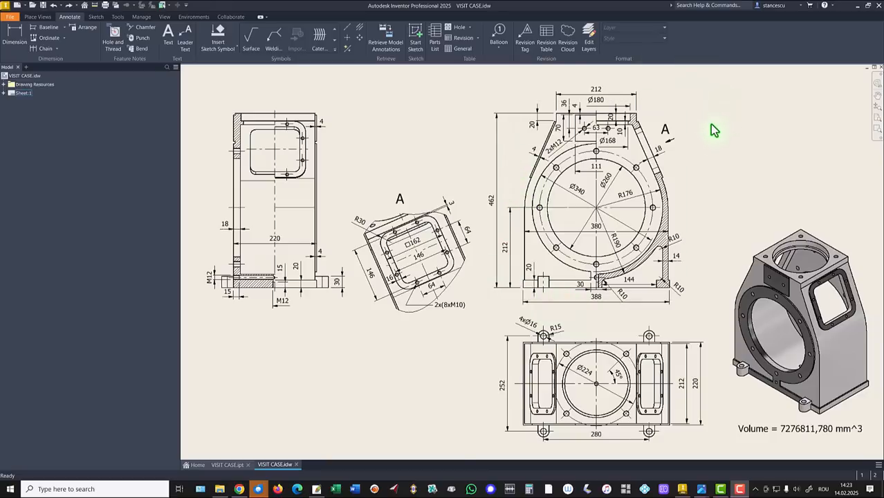
left_click(386, 81)
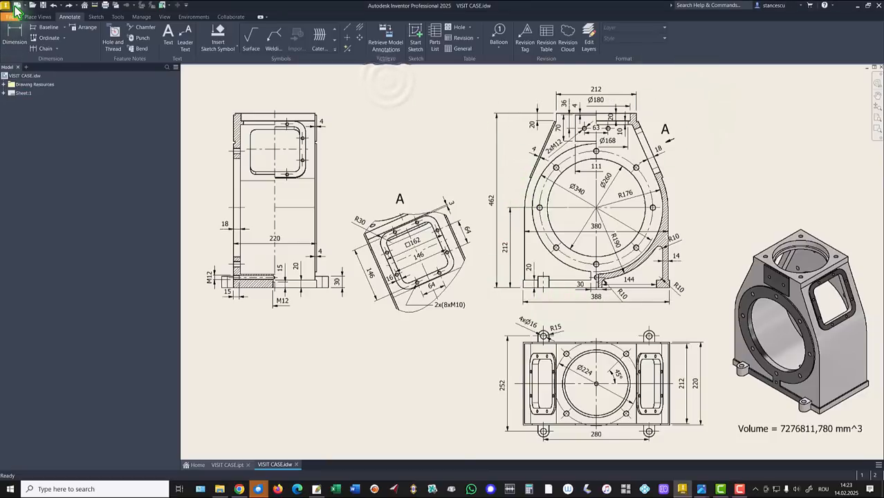
Create a new part from the metric Standard (mm).ipt template and start a 2D sketch on the front origin plane
left_click(15, 6)
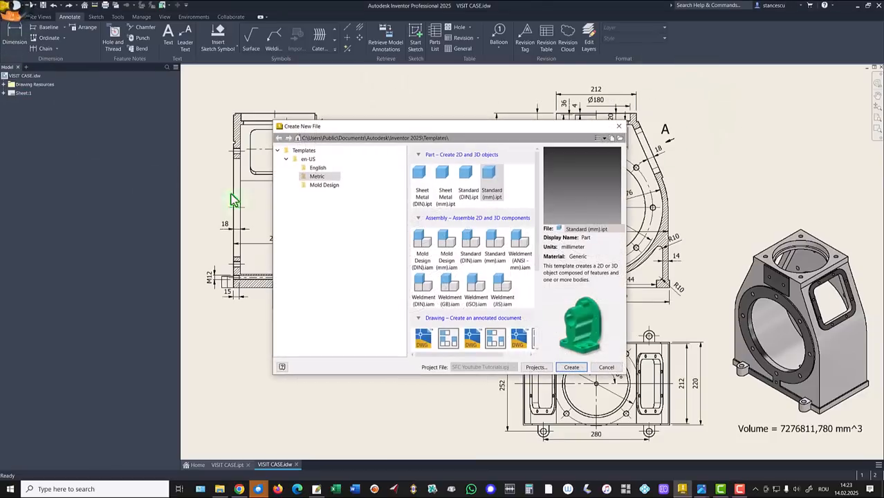
double_click(489, 178)
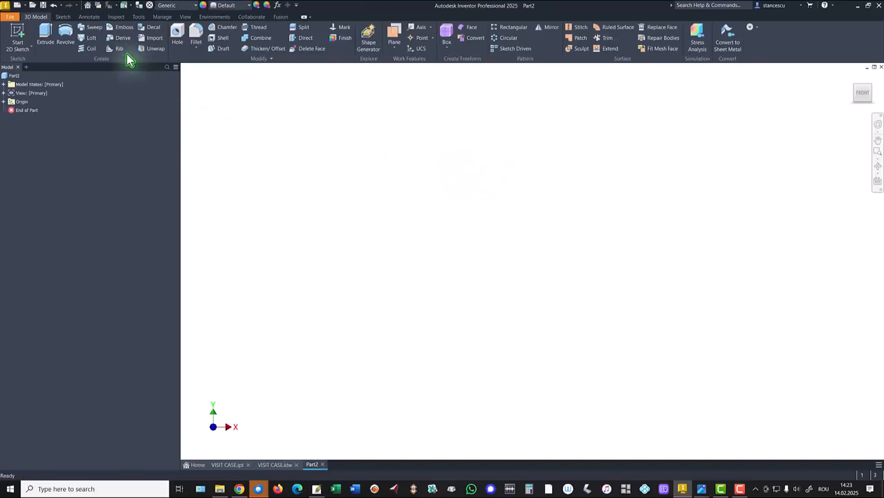
left_click(17, 36)
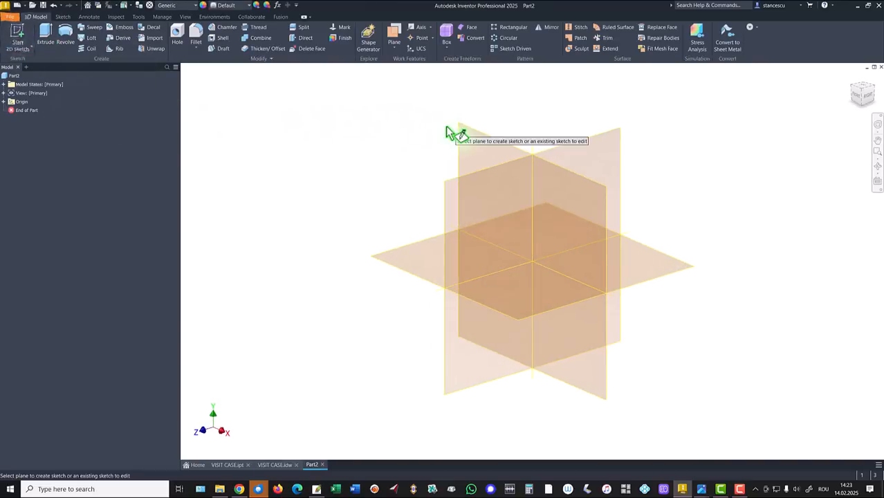
left_click(466, 138)
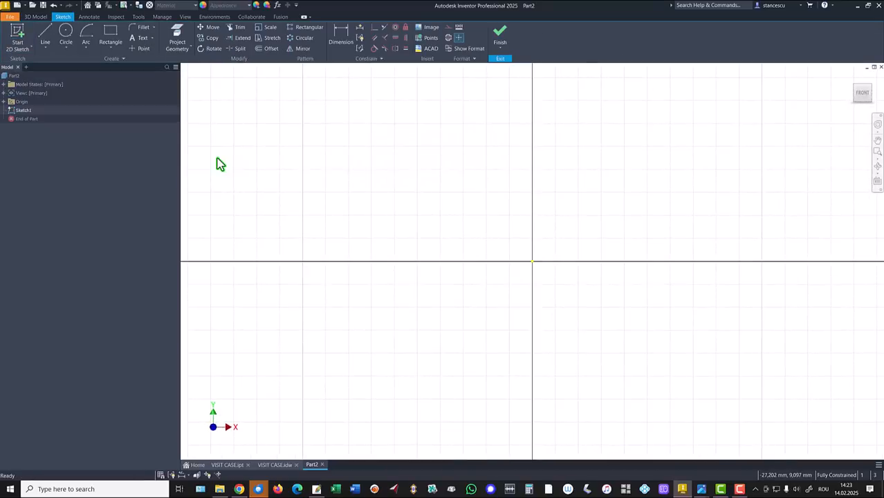
Sketch two separate horizontal lines, one about 20 mm long above the origin and a longer one below it
left_click(45, 35)
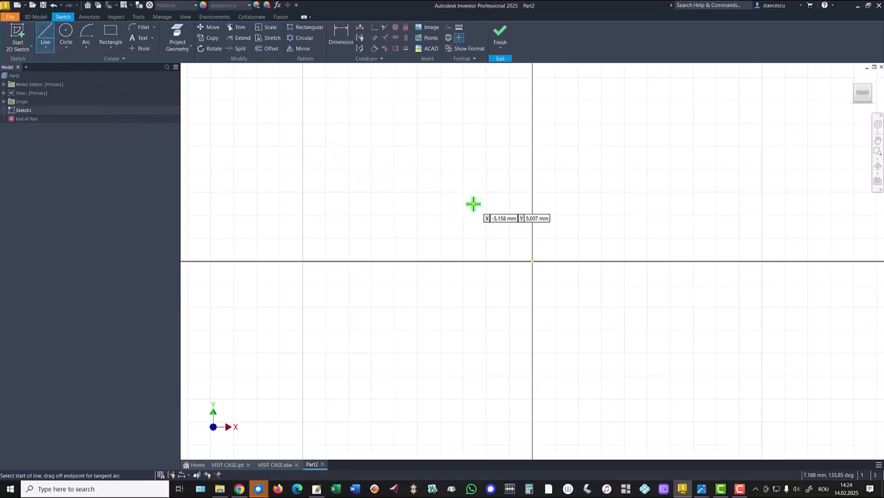
left_click(425, 202)
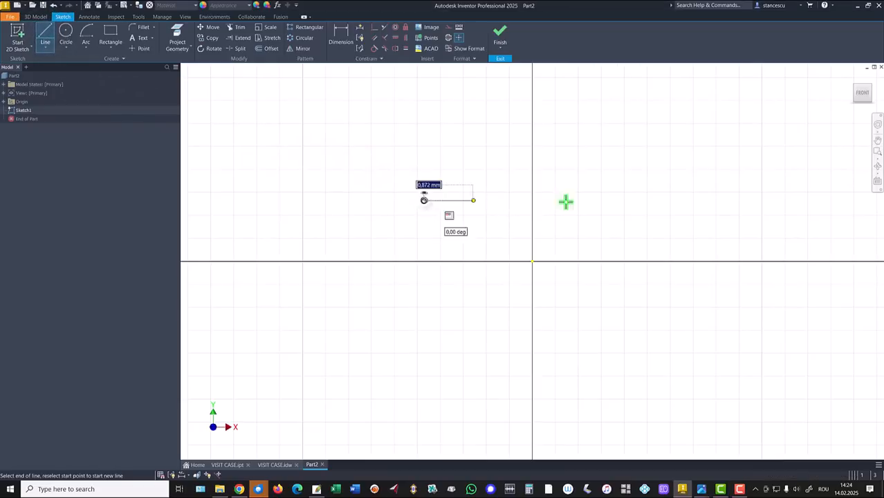
left_click(646, 200)
right_click(583, 308)
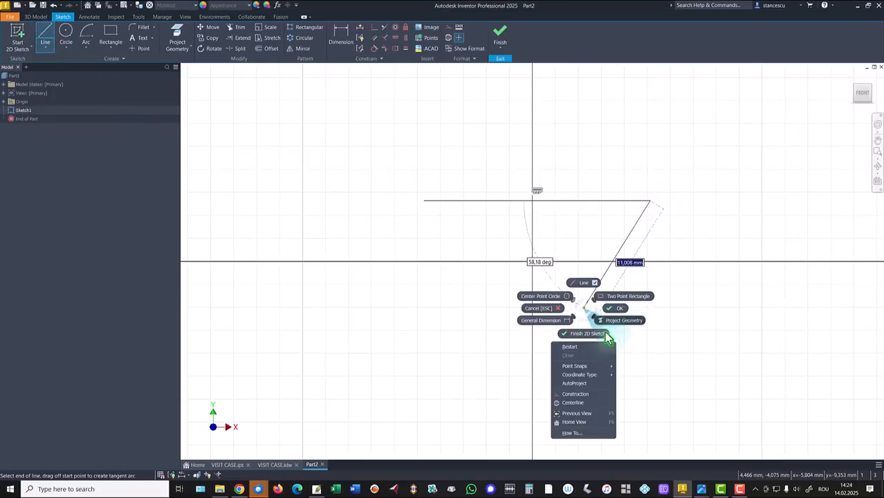
left_click(571, 348)
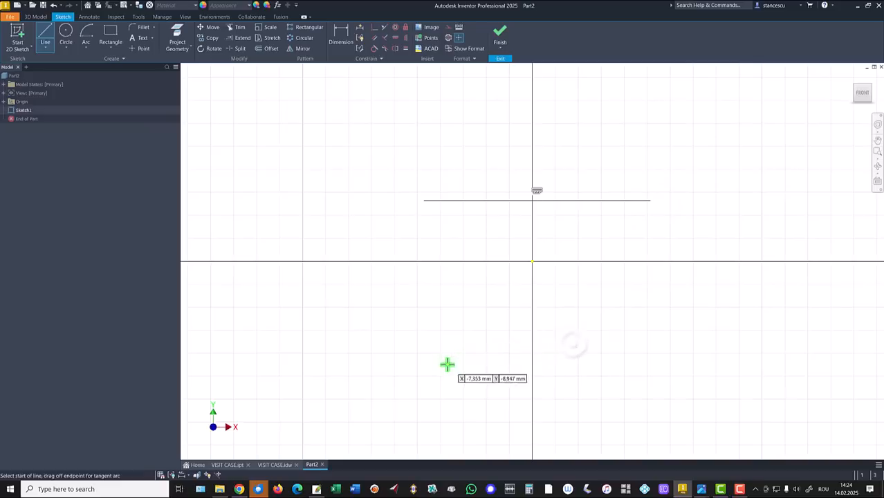
left_click(394, 398)
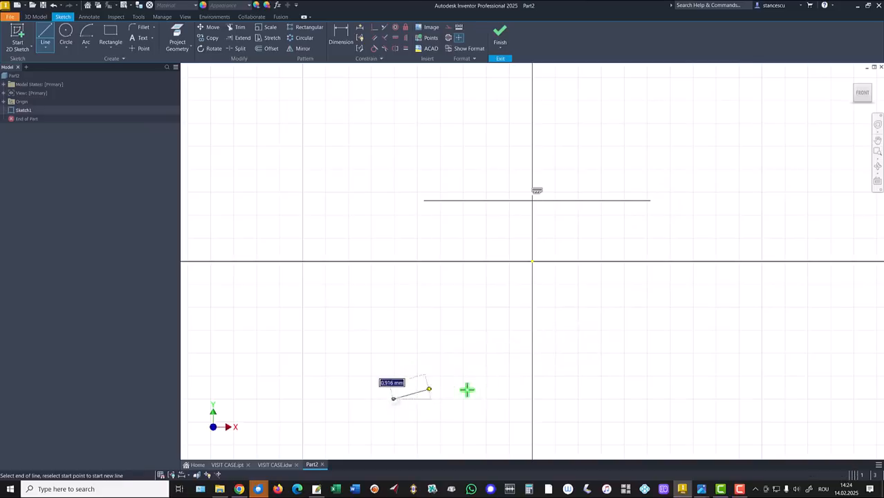
left_click(682, 397)
key("Escape")
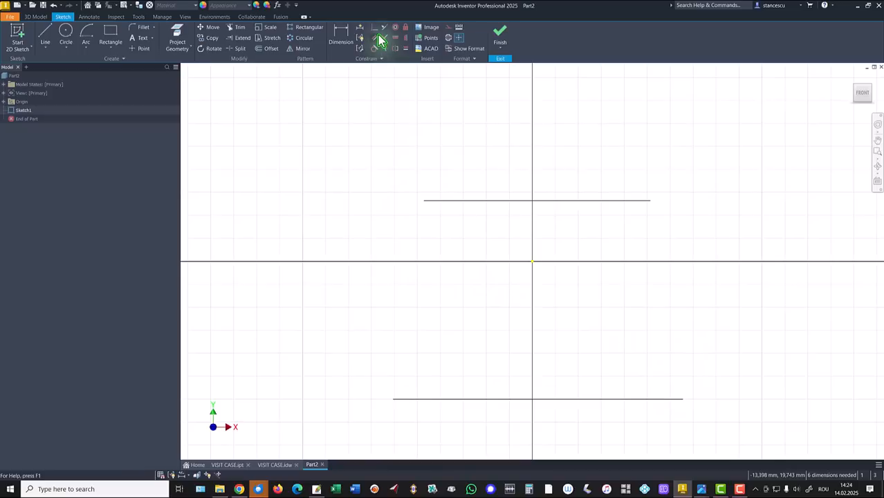
Apply vertical constraints to align the upper line's midpoint with the origin and the lower line's midpoint with the upper one
left_click(406, 38)
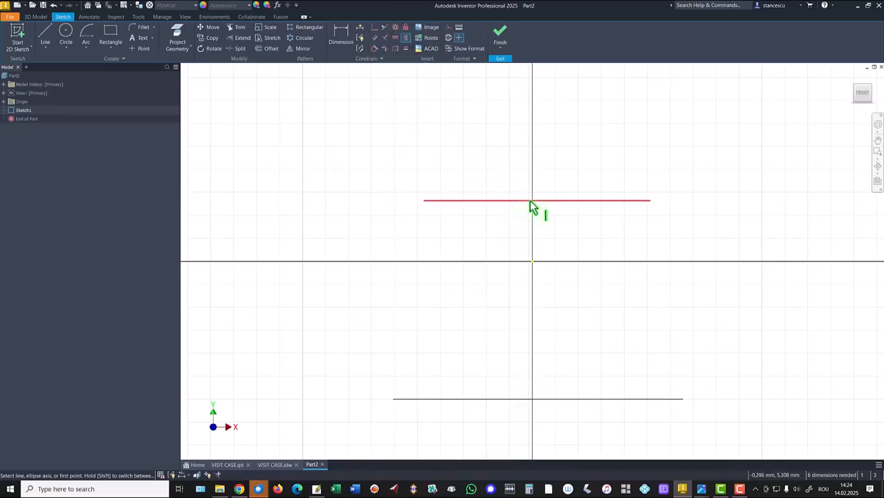
left_click(537, 200)
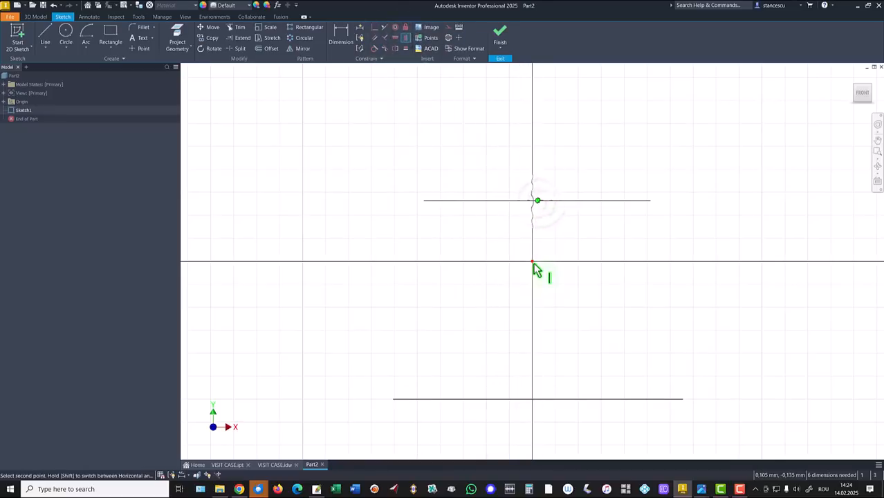
left_click(532, 262)
left_click(532, 201)
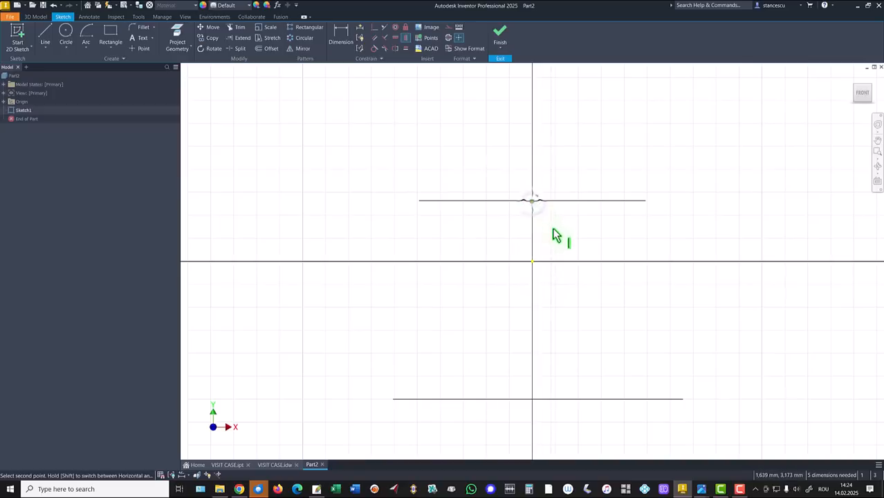
left_click(538, 399)
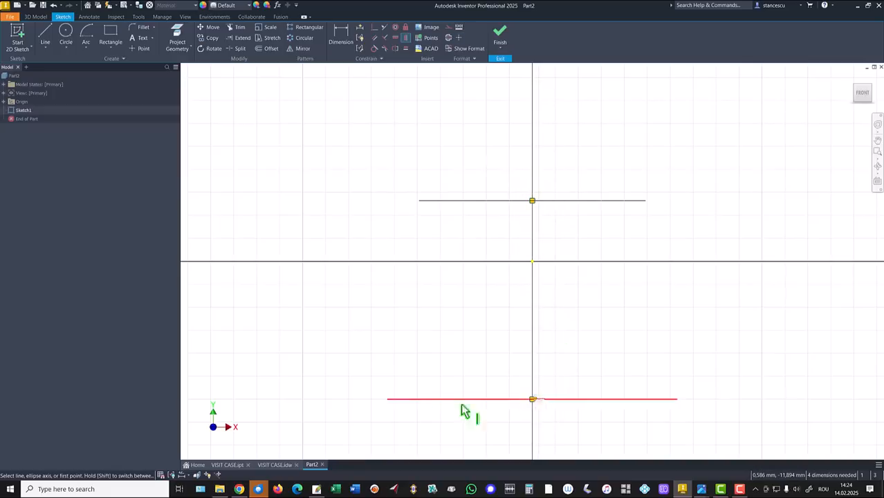
Dimension the upper horizontal line's length as 212 mm
left_click(334, 40)
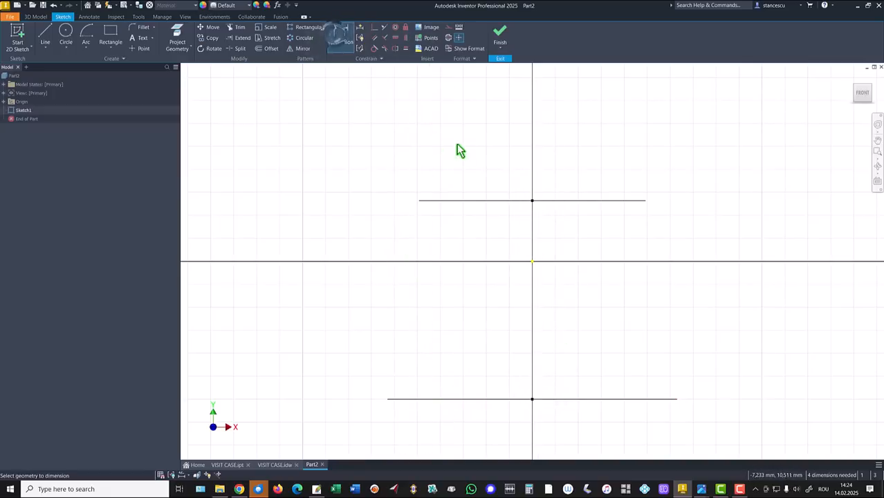
left_click(489, 200)
left_click(503, 178)
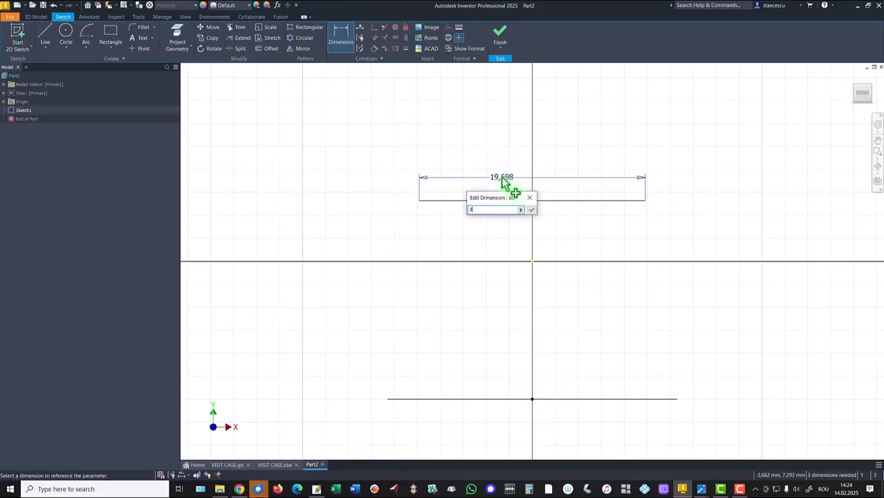
key("Return")
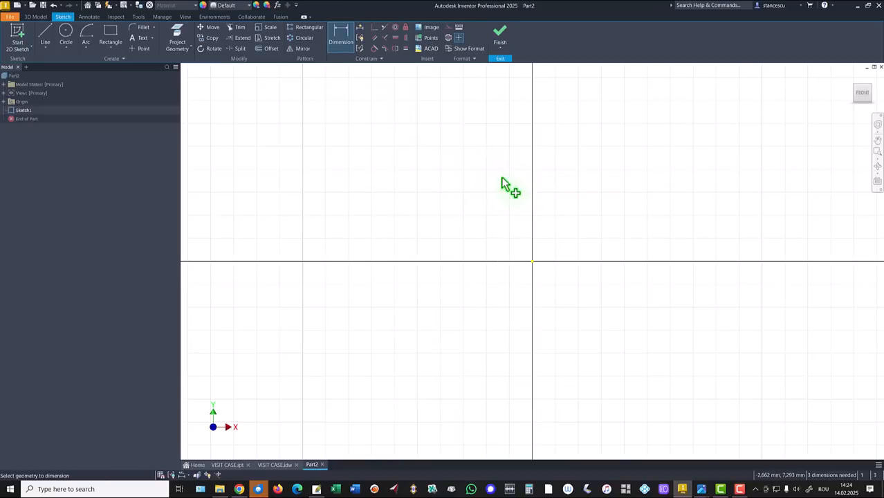
key("Home")
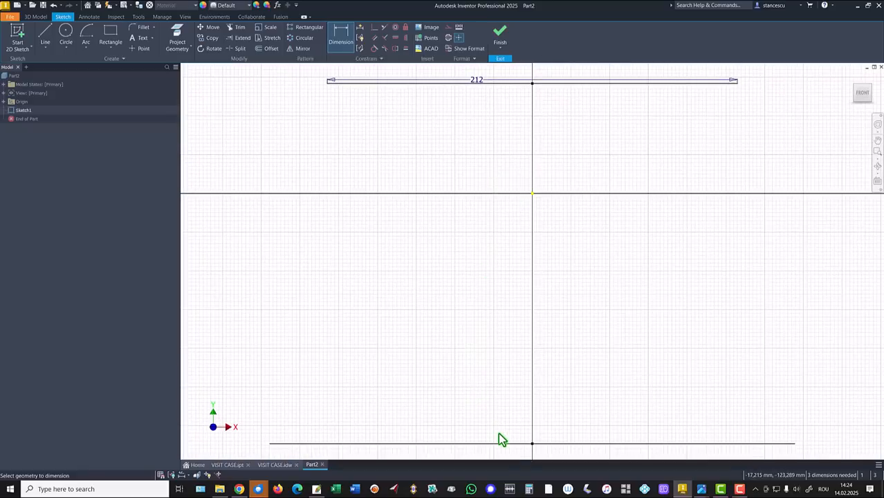
Dimension the lower horizontal line's length as 388 mm
left_click(500, 443)
left_click(500, 450)
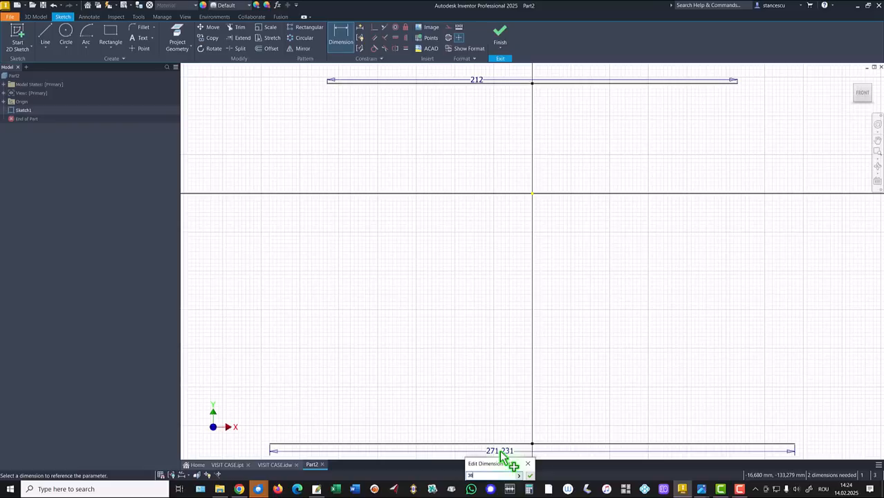
key("Return")
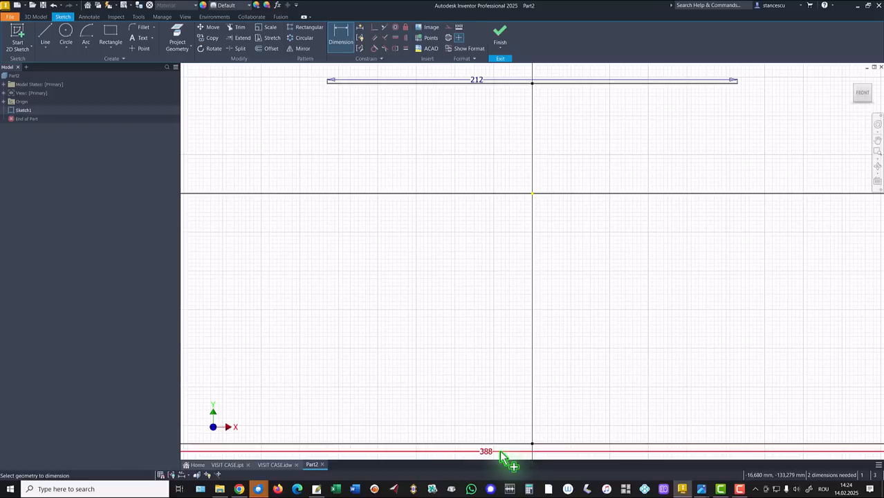
key("Home")
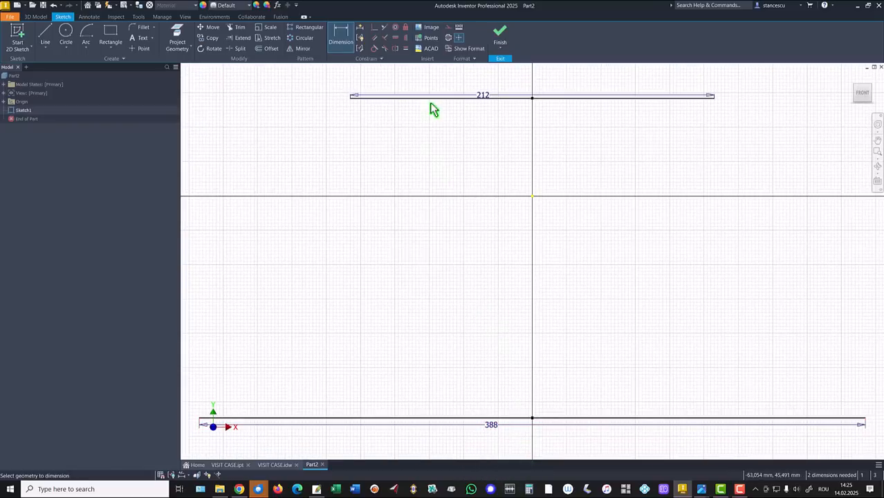
Dimension the vertical distance between the upper and lower lines as 462 mm
left_click(432, 100)
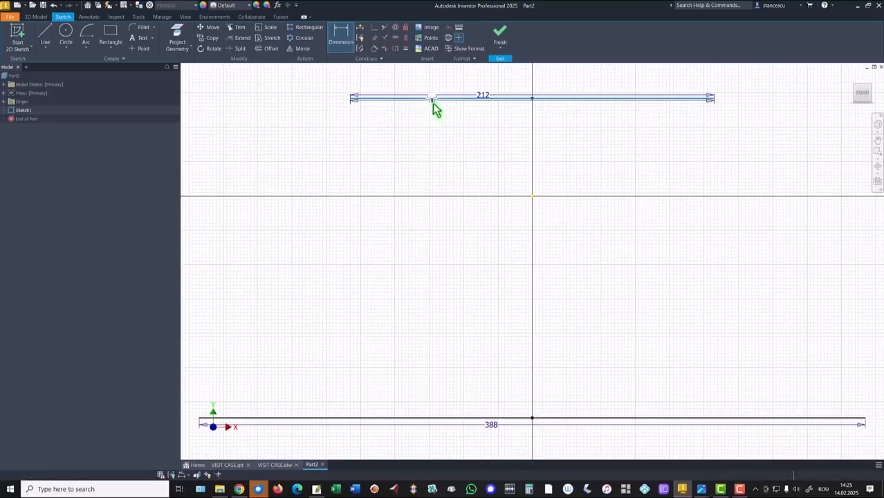
left_click(429, 420)
left_click(400, 294)
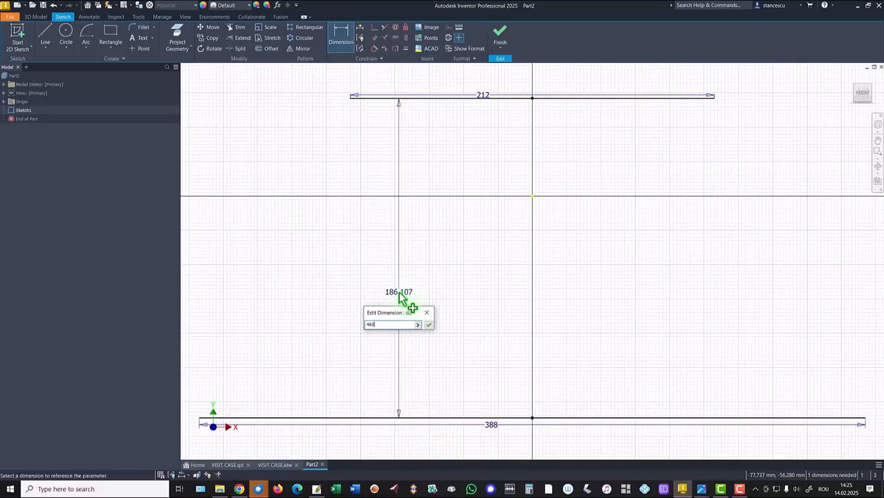
type("462")
key("Return")
key("Home")
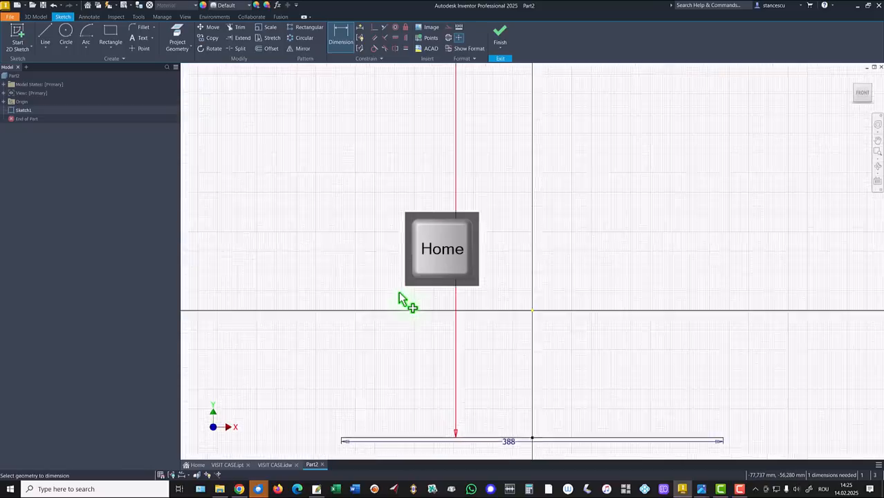
key("Escape")
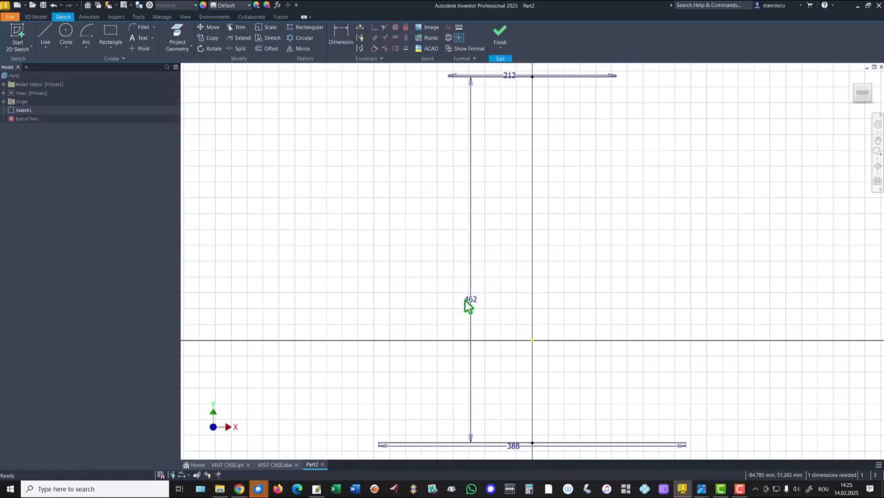
Move the 462, 388 and 212 mm dimensions farther outward from the sketch lines
left_click_drag(464, 302, 334, 302)
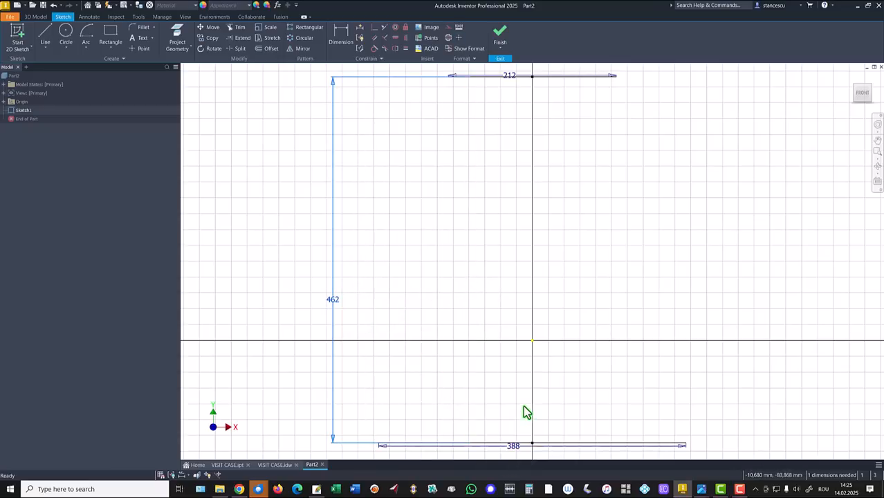
mouse_move(519, 446)
left_mouse_down()
mouse_move(524, 458)
mouse_move(516, 455)
left_mouse_up()
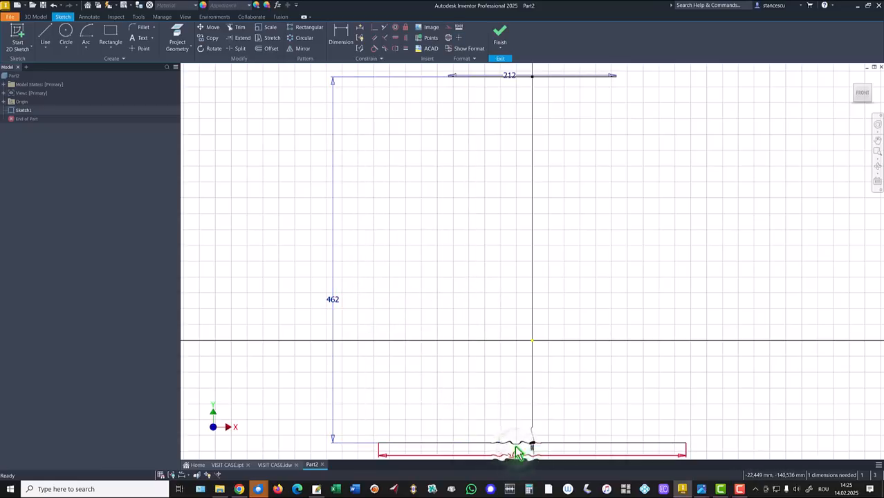
scroll(503, 97, "up", 3)
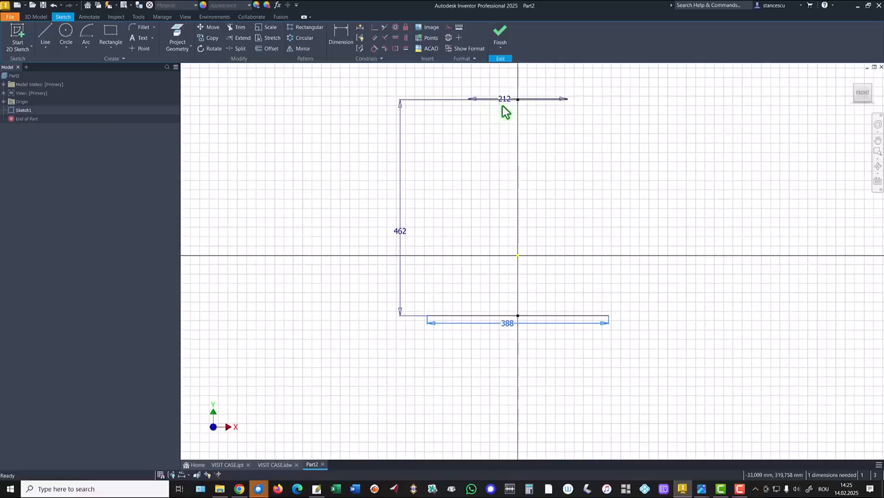
left_click_drag(509, 99, 509, 86)
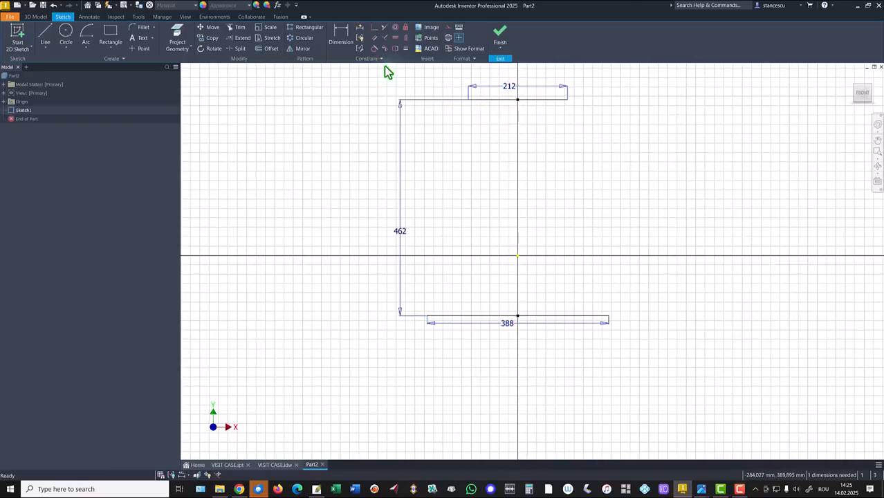
Dimension the lower horizontal line 212 mm below the origin and move the 462 mm dimension farther outward from the sketch
left_click(335, 34)
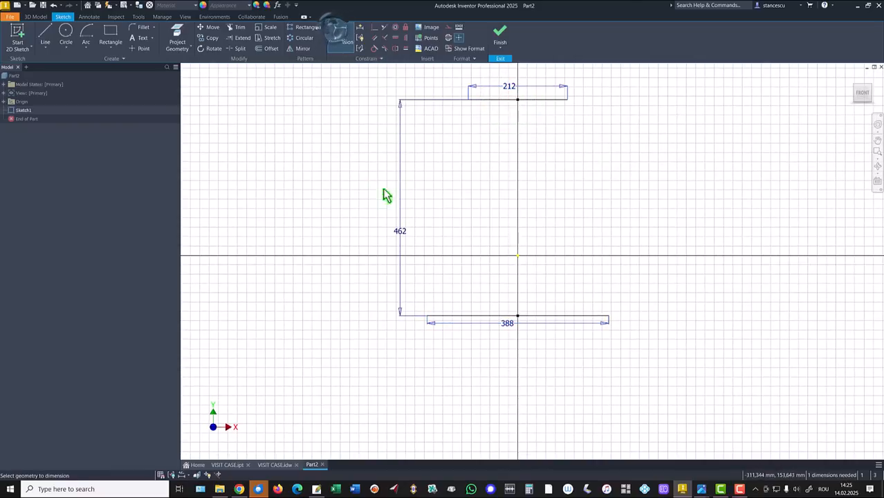
left_click(497, 318)
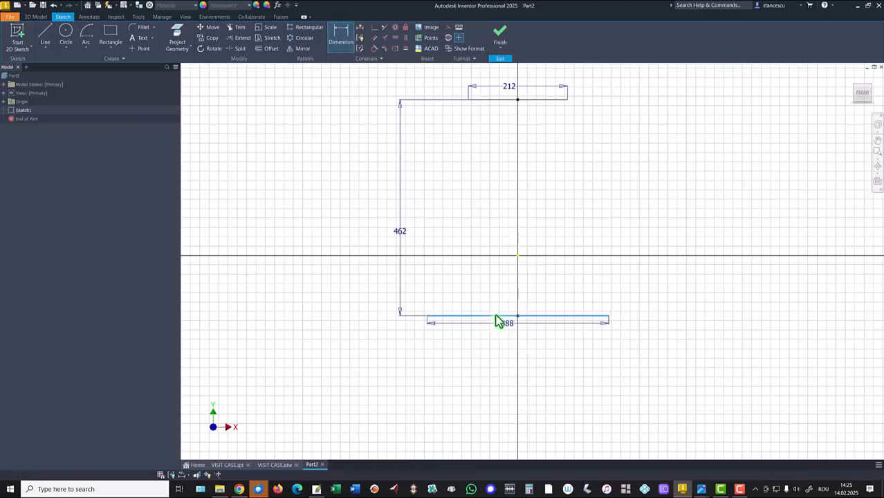
left_click(518, 257)
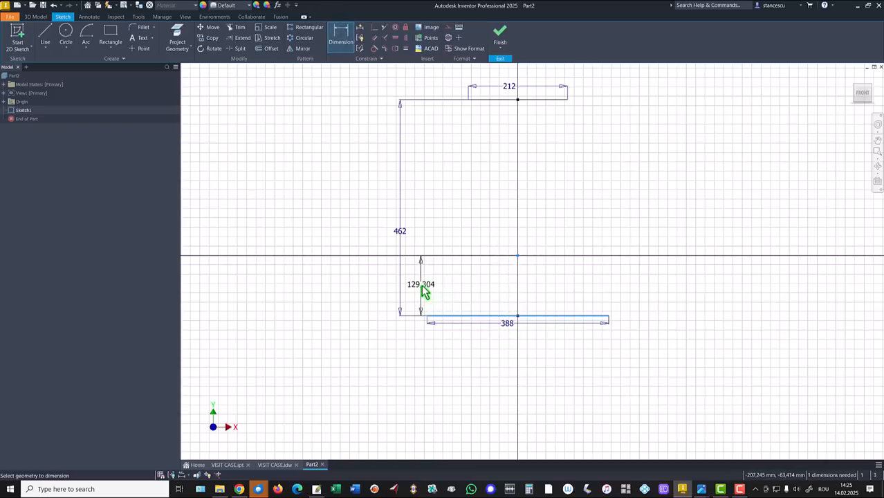
left_click(424, 289)
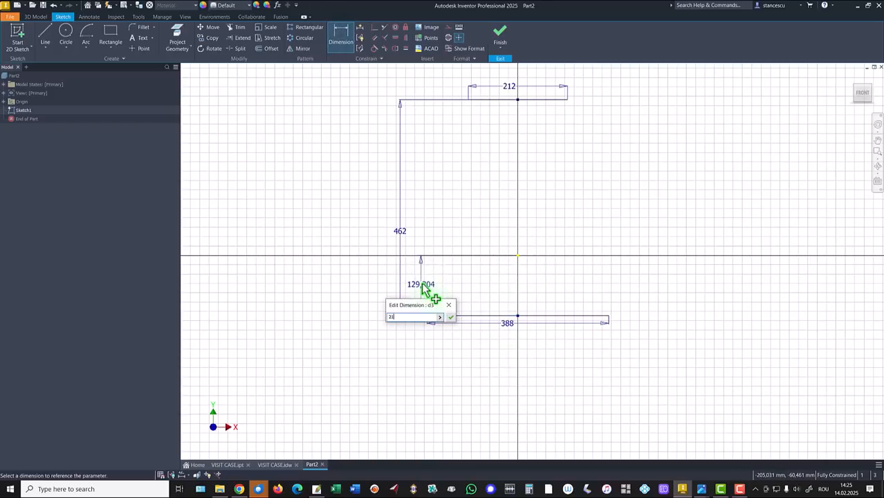
key("Return")
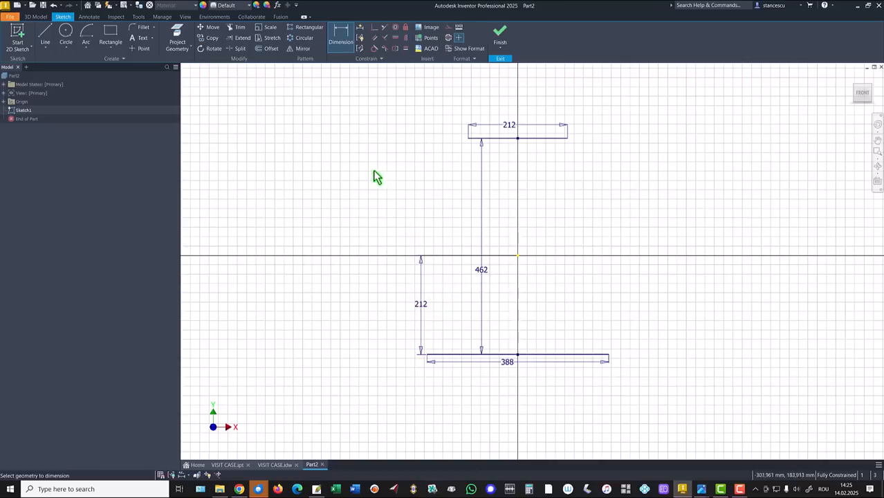
key("Escape")
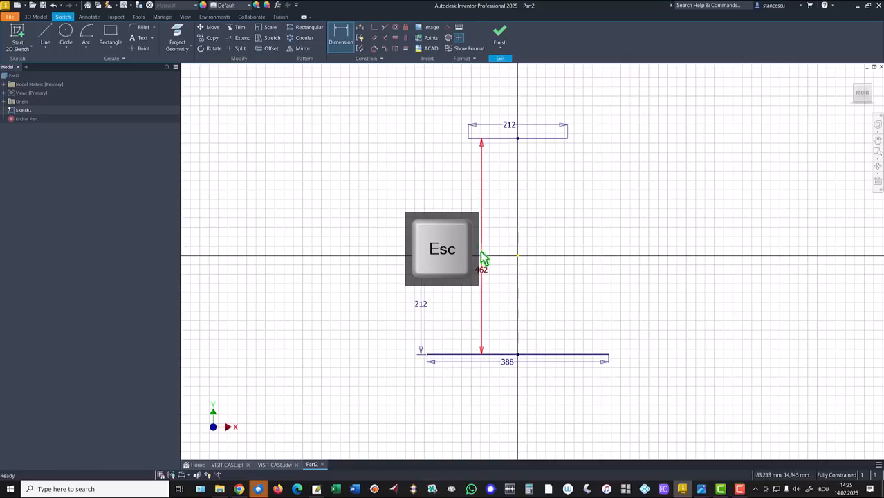
left_click_drag(479, 273, 333, 271)
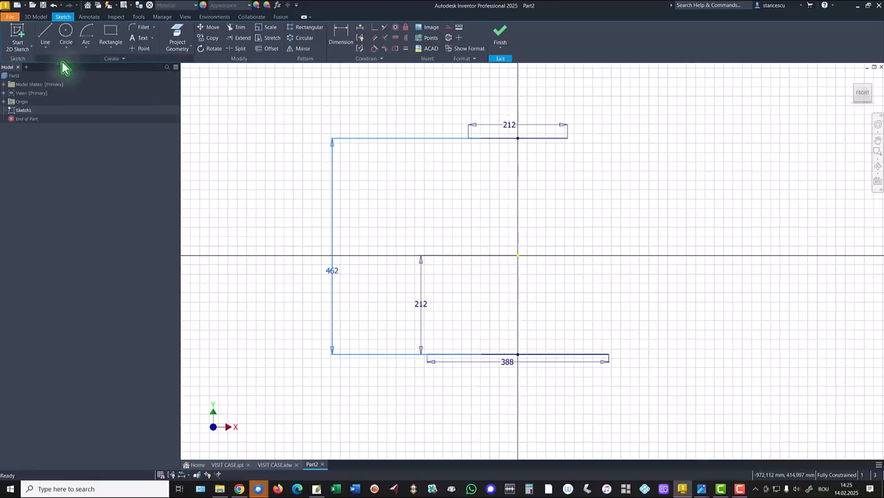
Sketch the left side from the upper line's end: short vertical line, outward slanted line, tangent arc, and vertical line down to the lower line's level
left_click(45, 33)
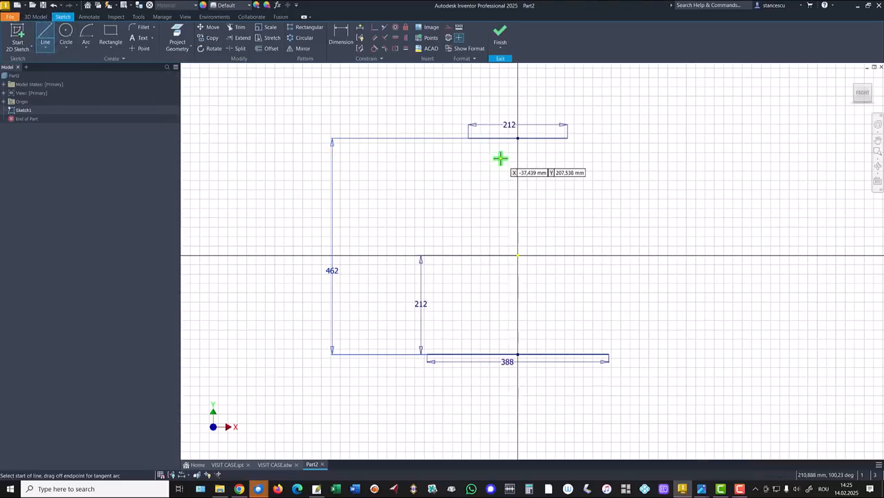
left_click(470, 138)
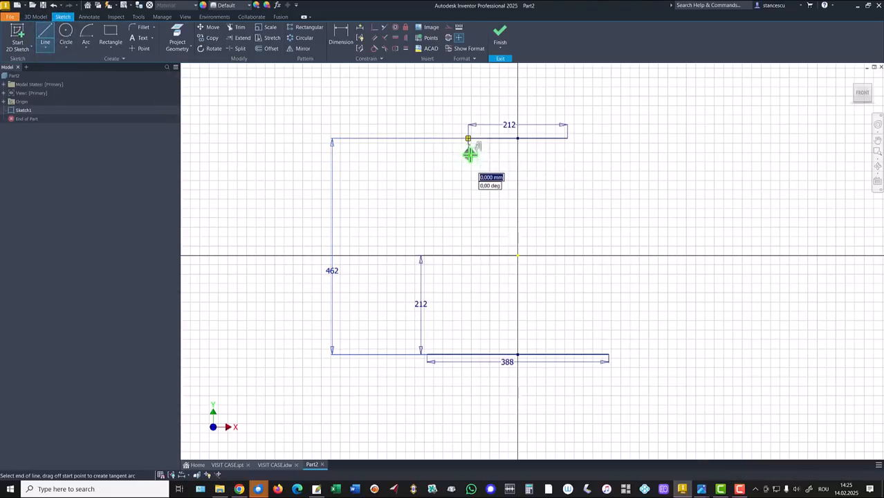
left_click(429, 202)
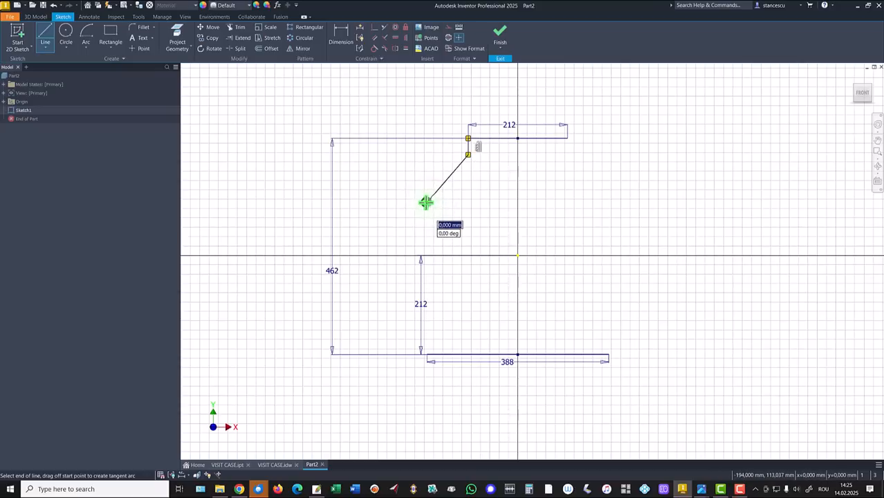
left_click_drag(425, 201, 413, 239)
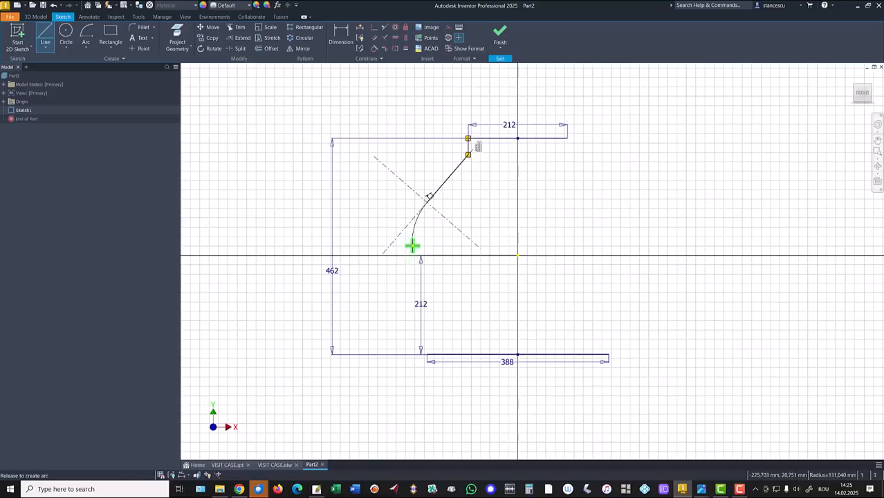
left_click_drag(412, 246, 412, 246)
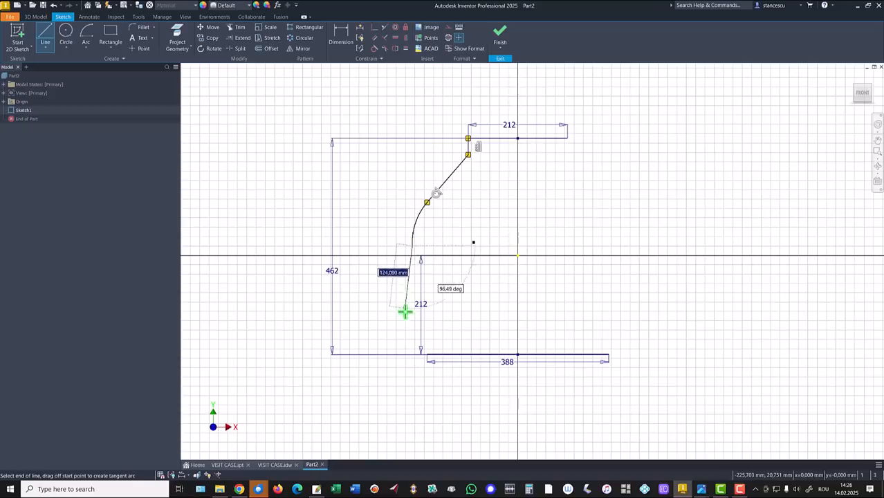
left_click(410, 356)
key("Escape")
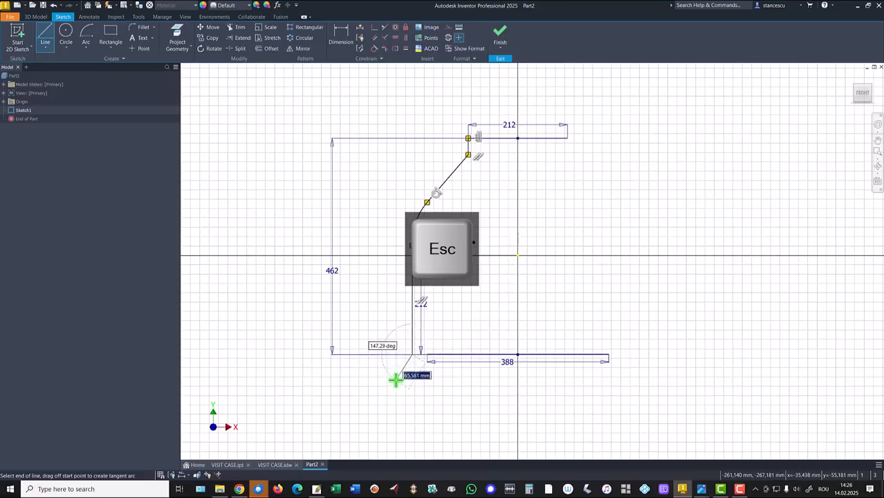
Make the left vertical line's lower endpoint coincident with the left endpoint of the 388 mm line
left_click(375, 29)
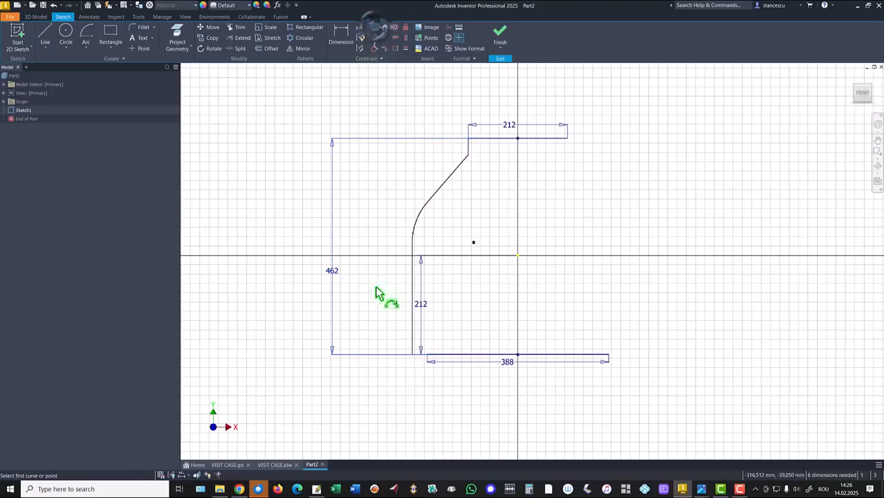
left_click(413, 356)
left_click(426, 356)
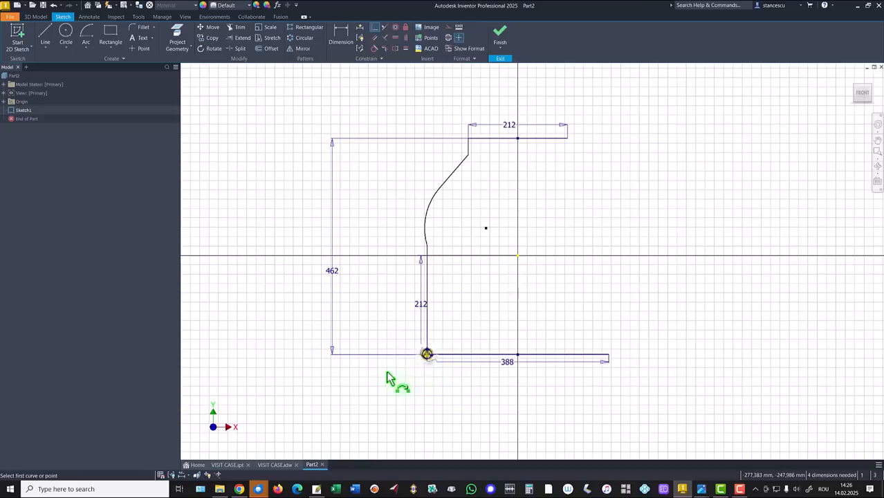
Apply a tangent constraint between the long left vertical line and the arc above it
left_click(374, 49)
left_click(426, 276)
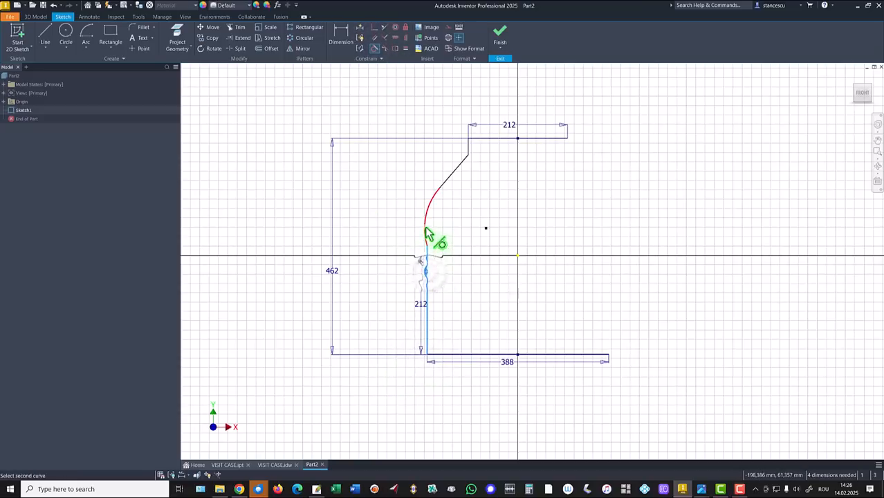
left_click(427, 233)
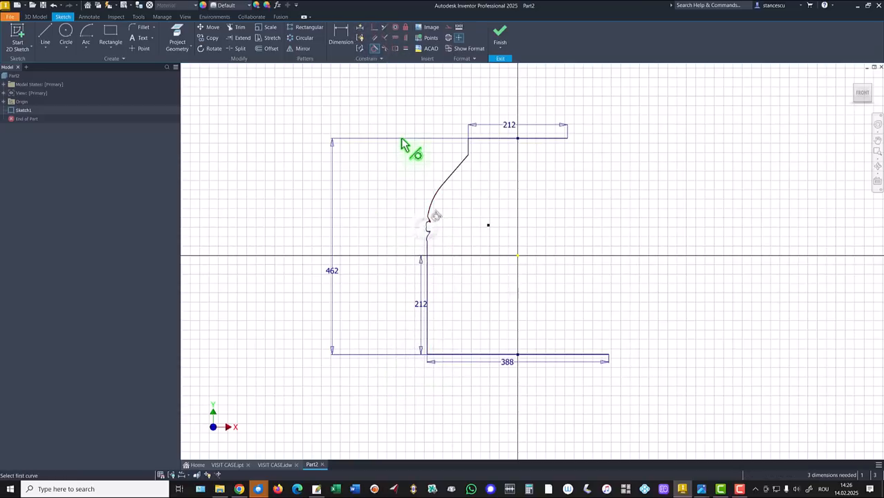
Make the side arc's center point coincident with the sketch origin
left_click(374, 29)
left_click(489, 226)
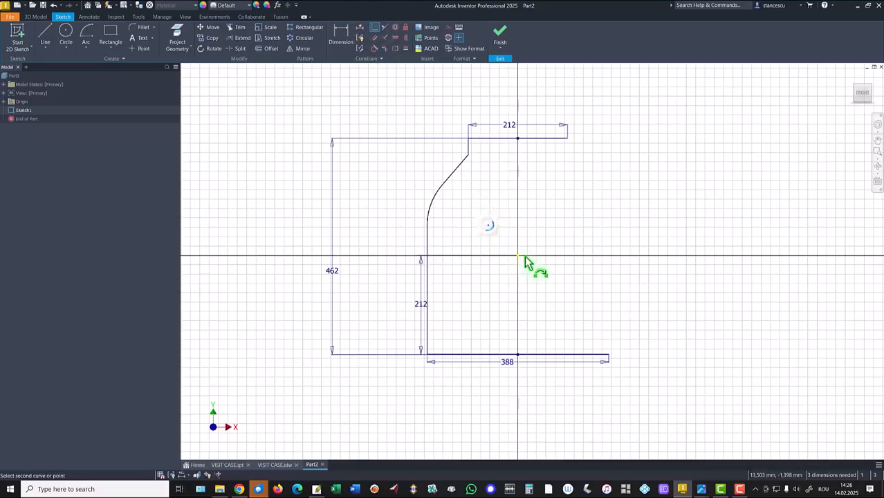
left_click(518, 256)
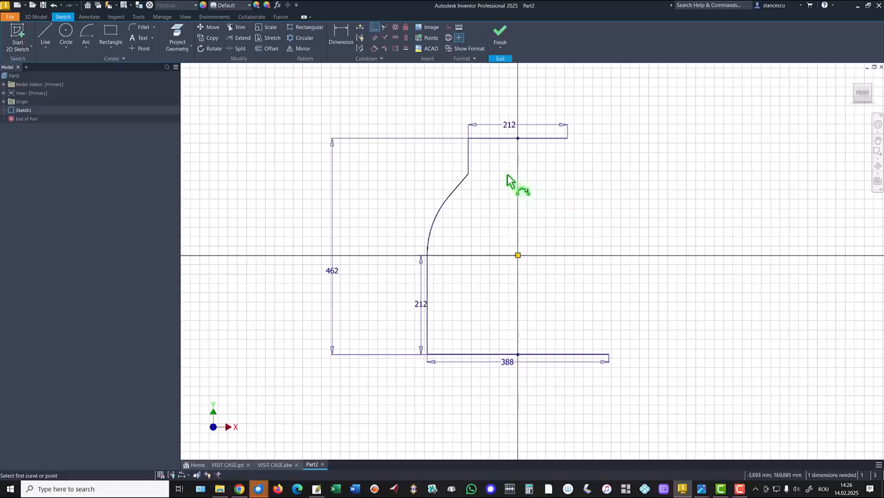
Dimension the short vertical line below the upper line's left end as 20 mm
left_click(341, 32)
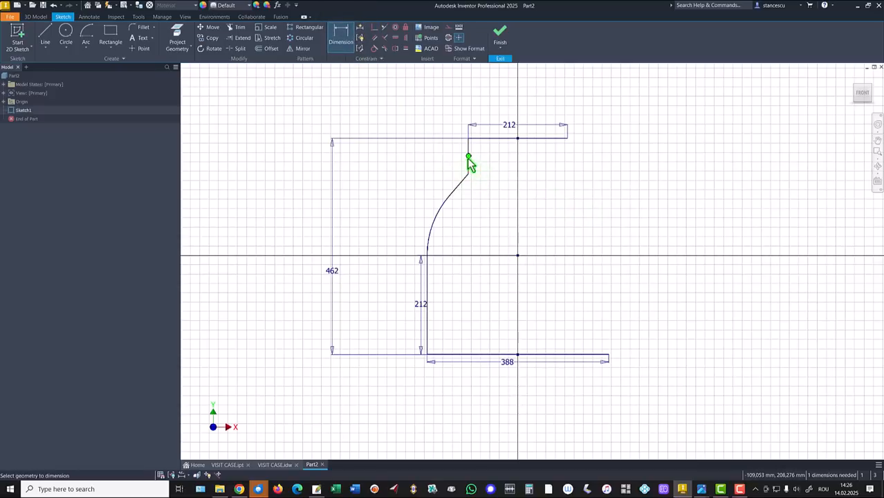
left_click(468, 155)
left_click(453, 153)
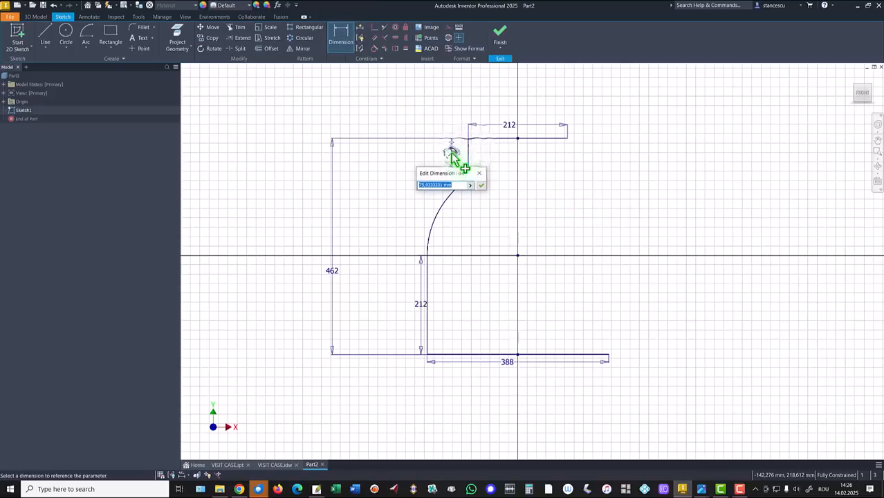
type("10")
key("Return")
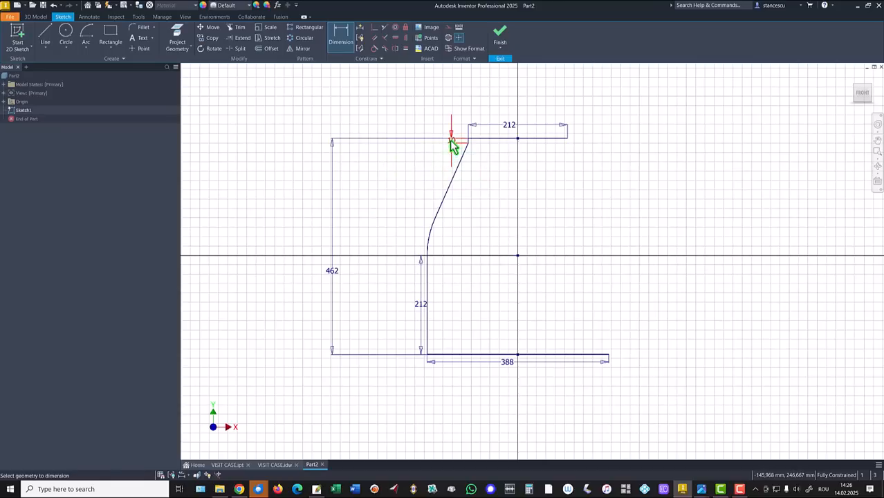
double_click(451, 145)
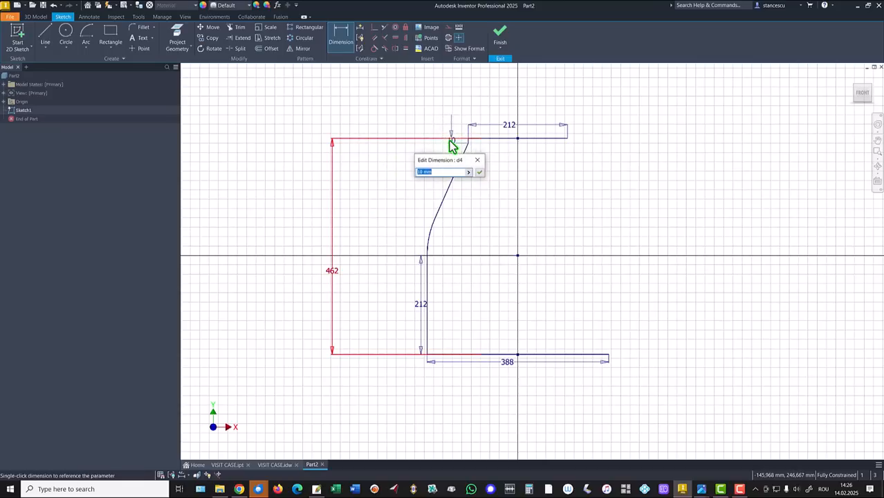
type("20")
key("Return")
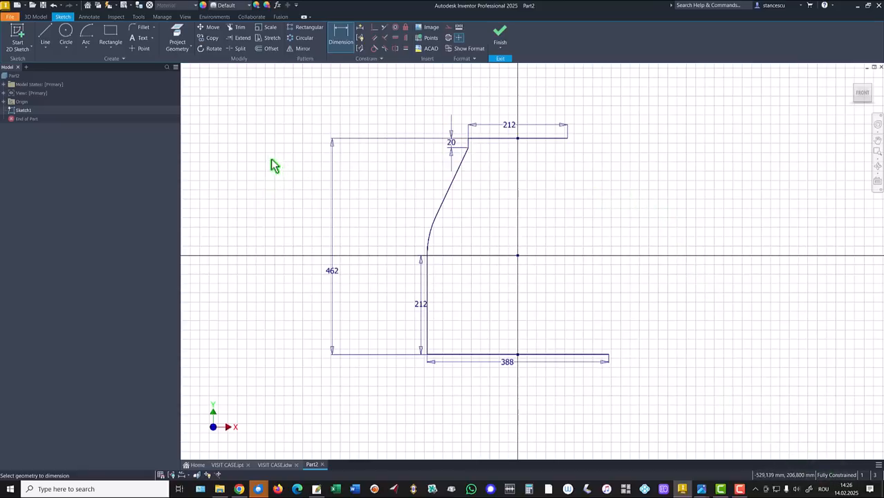
Draw a vertical line from the upper horizontal line's midpoint to the lower horizontal line's midpoint
left_click(46, 35)
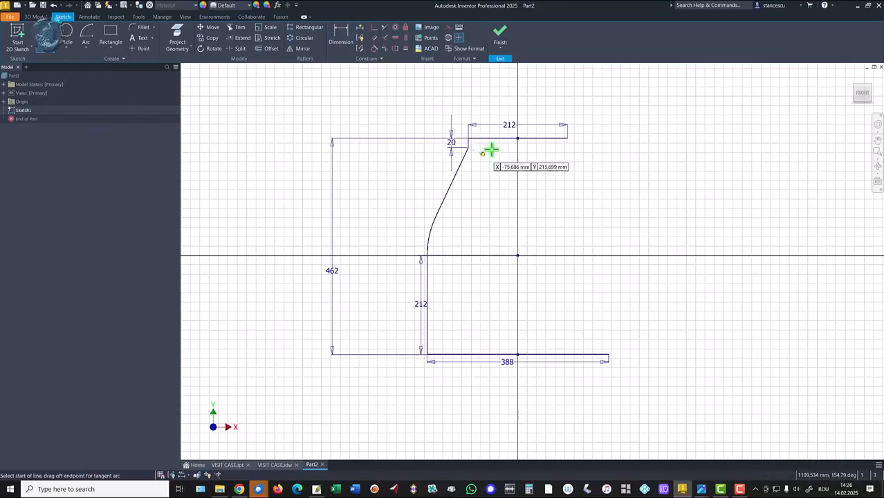
left_click(517, 137)
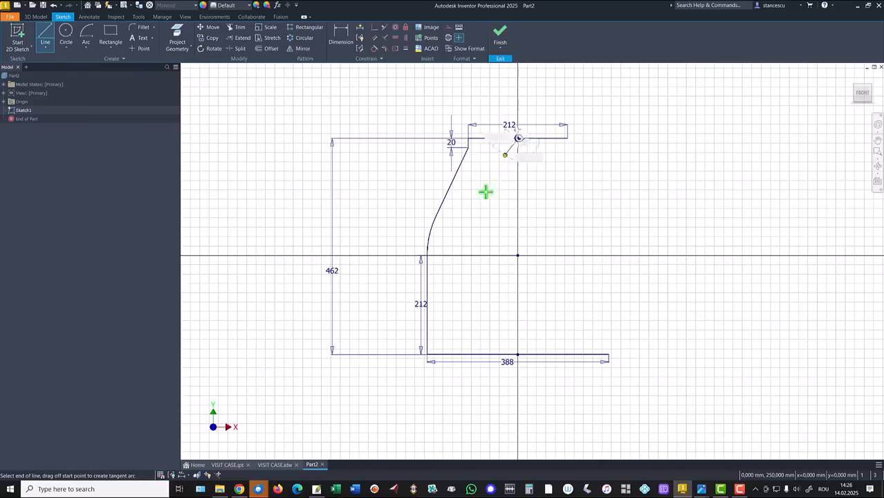
left_click(517, 354)
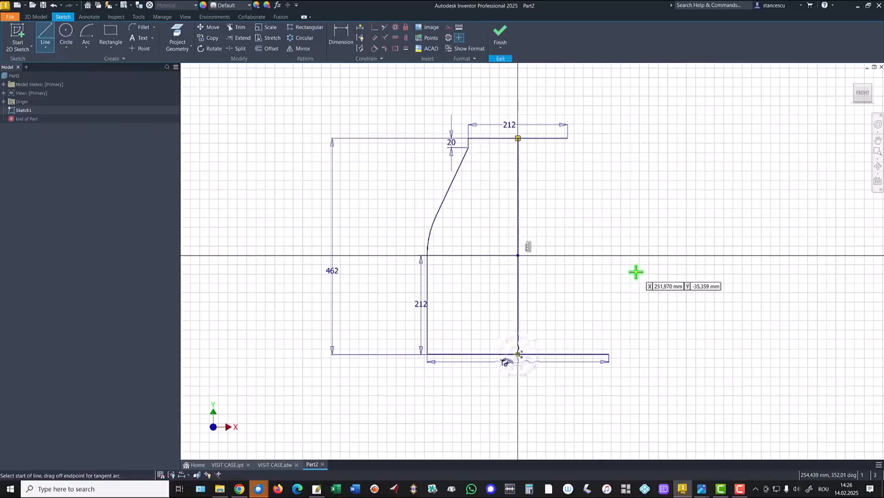
key("Escape")
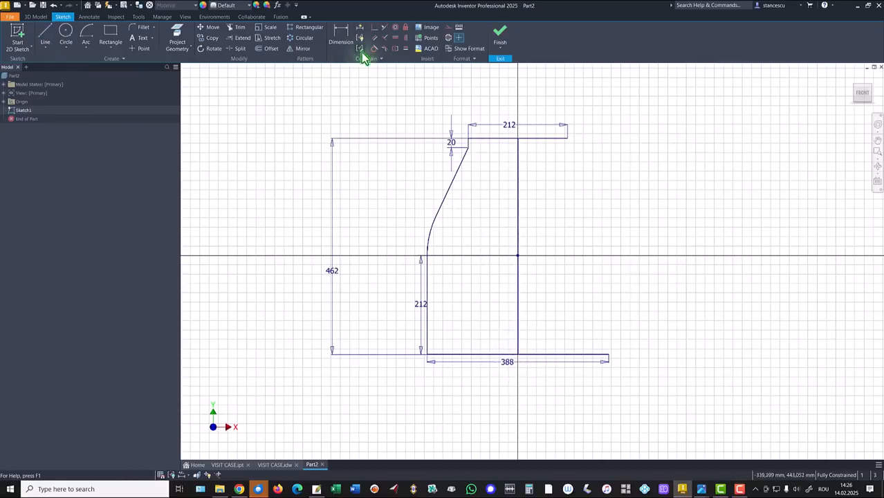
Mirror the left side lines and arc about the vertical middle line to close the profile
left_click(300, 50)
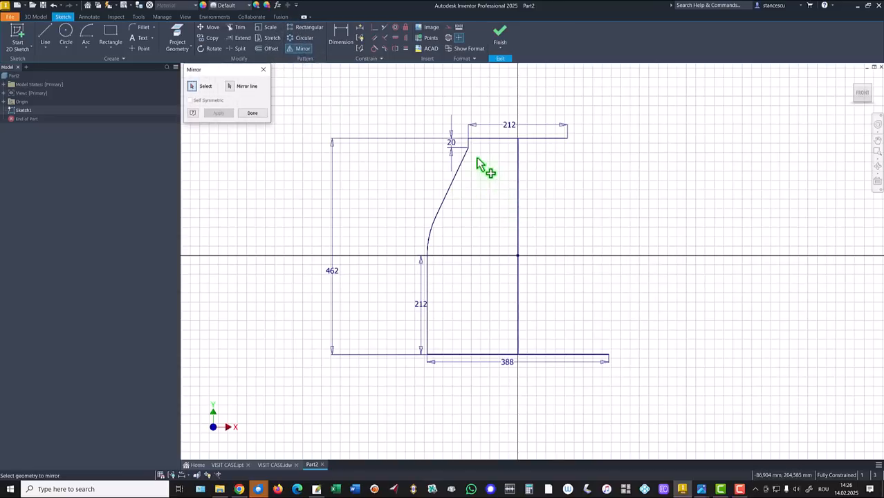
left_click_drag(476, 142, 407, 347)
left_click_drag(408, 353, 407, 354)
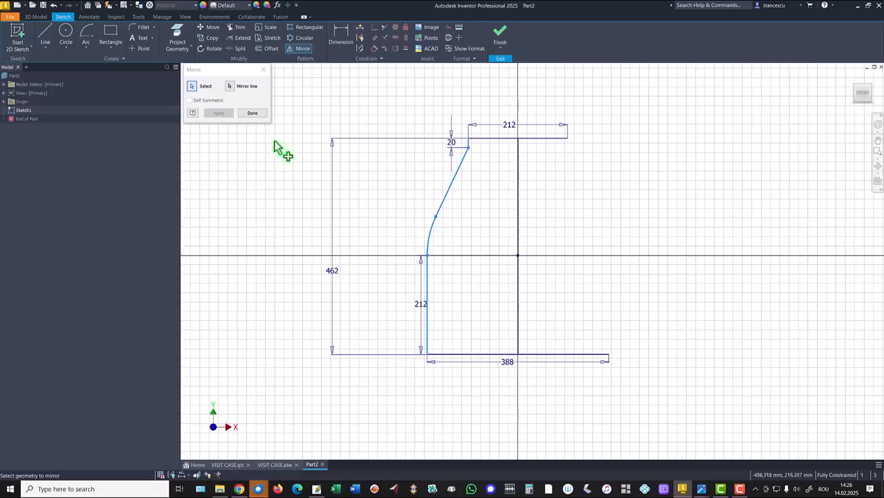
left_click(228, 89)
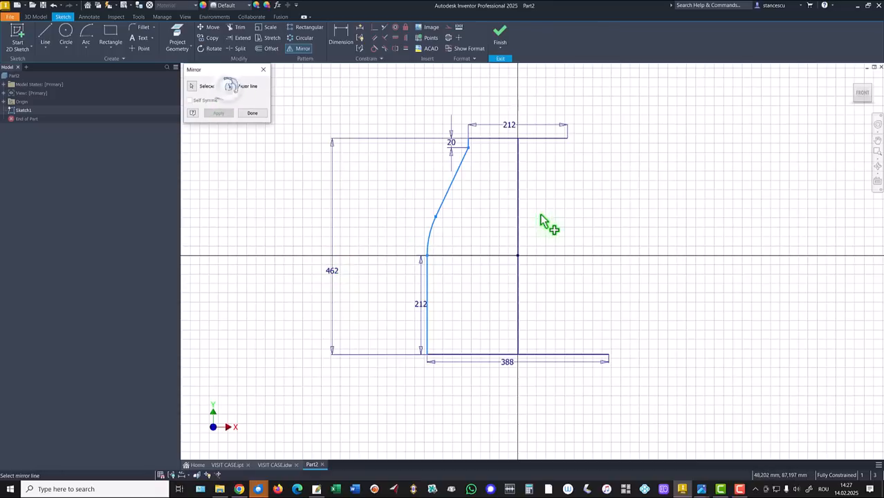
left_click(518, 220)
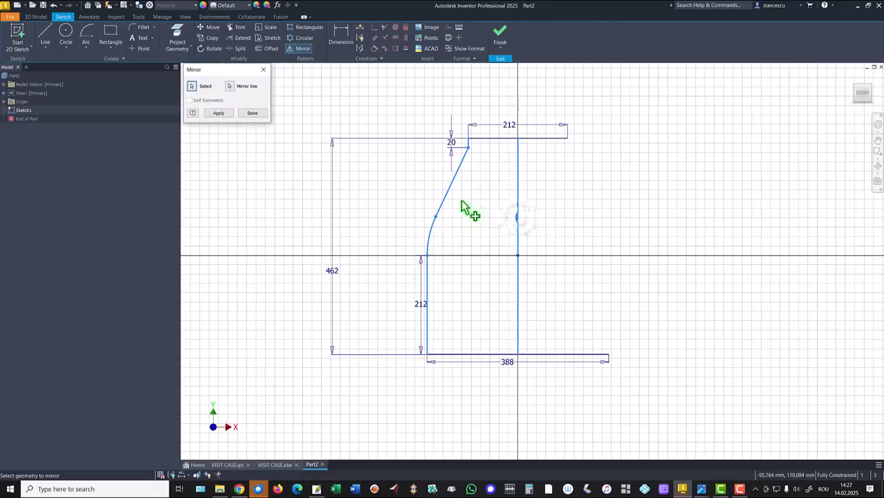
left_click(218, 113)
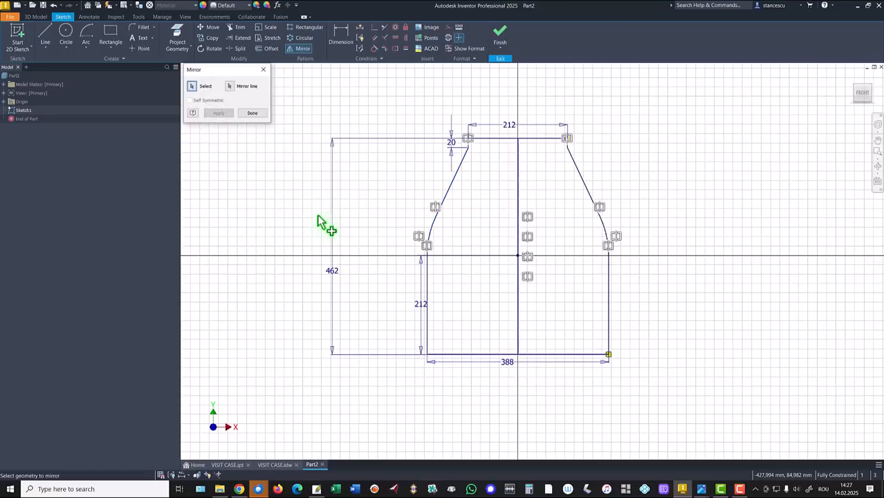
key("Escape")
Convert the vertical middle line to construction geometry
left_click(518, 228)
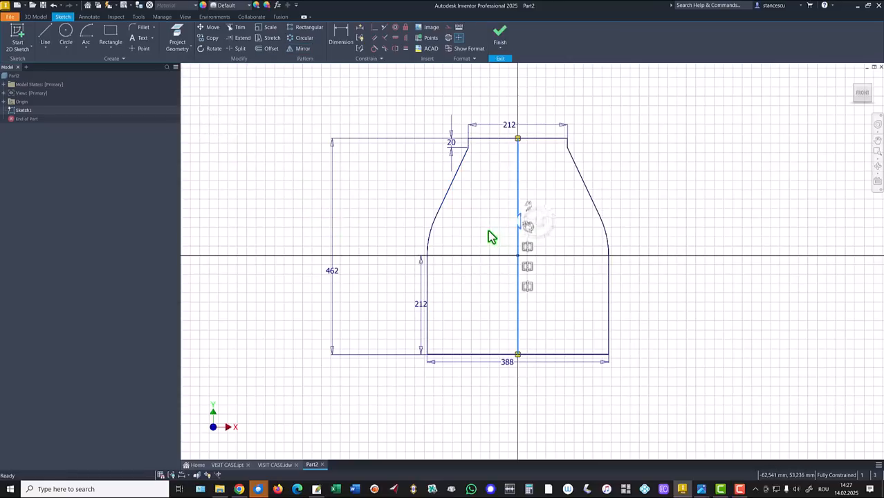
right_click(495, 238)
left_click(531, 230)
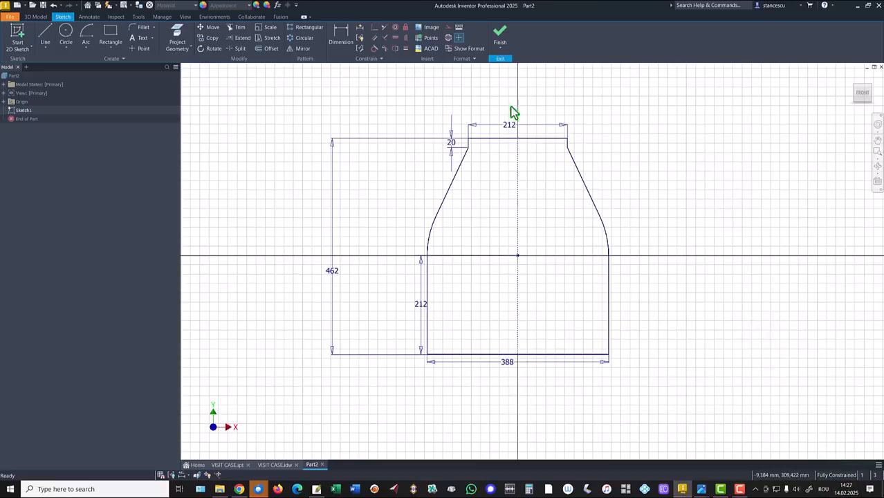
Reposition the profile sketch's dimensions for clarity, placing the overall height closer and spacing the others farther from the outline
left_click_drag(336, 278, 395, 276)
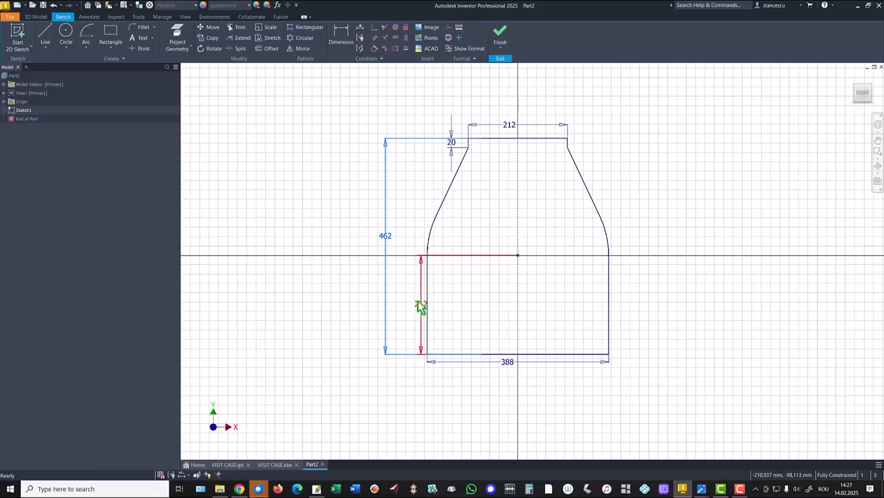
left_click_drag(425, 312, 412, 307)
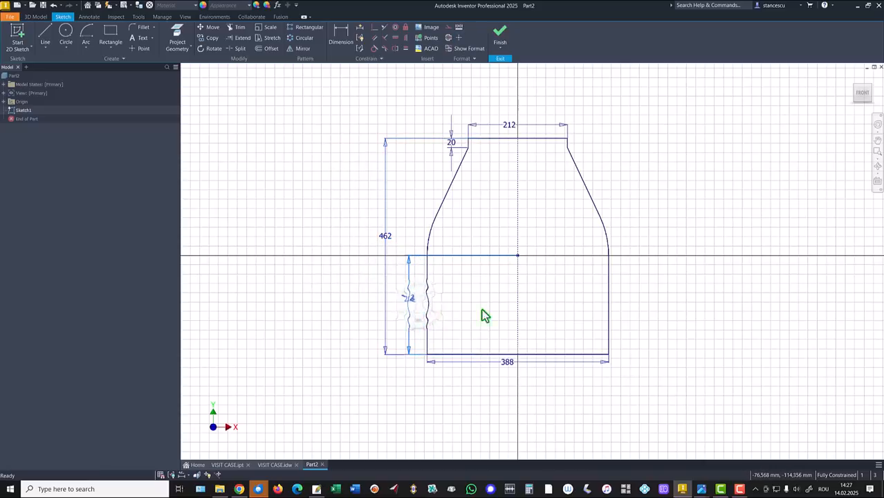
left_click_drag(507, 363, 509, 376)
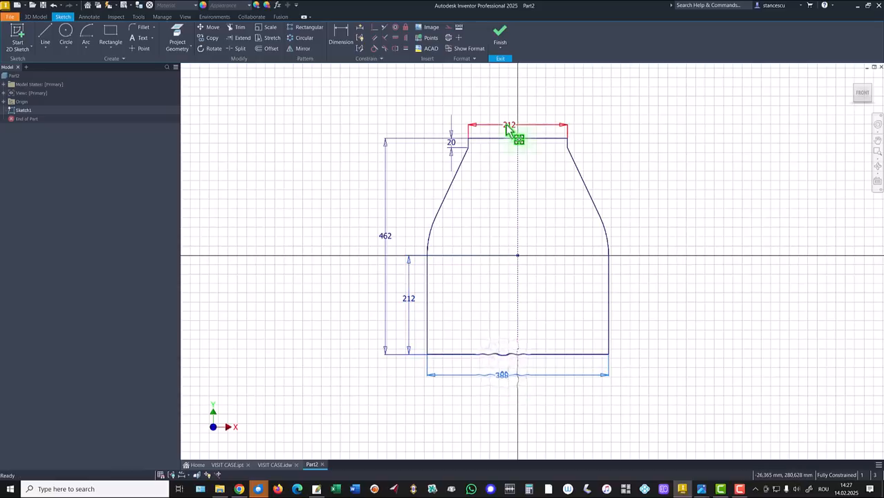
left_click_drag(510, 126, 509, 118)
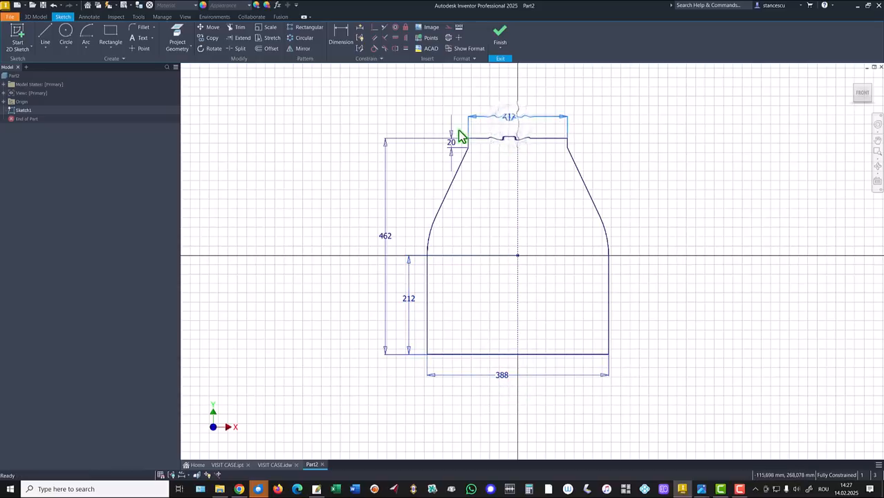
left_click_drag(450, 147, 429, 126)
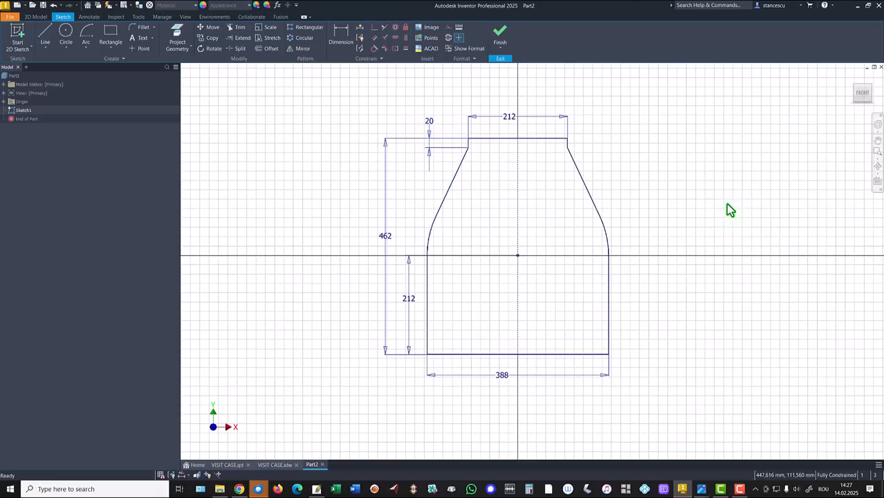
Examine the side and top views in the VISIT CASE.idw drawing for the housing's overall depth and raised flange thickness
left_click(277, 465)
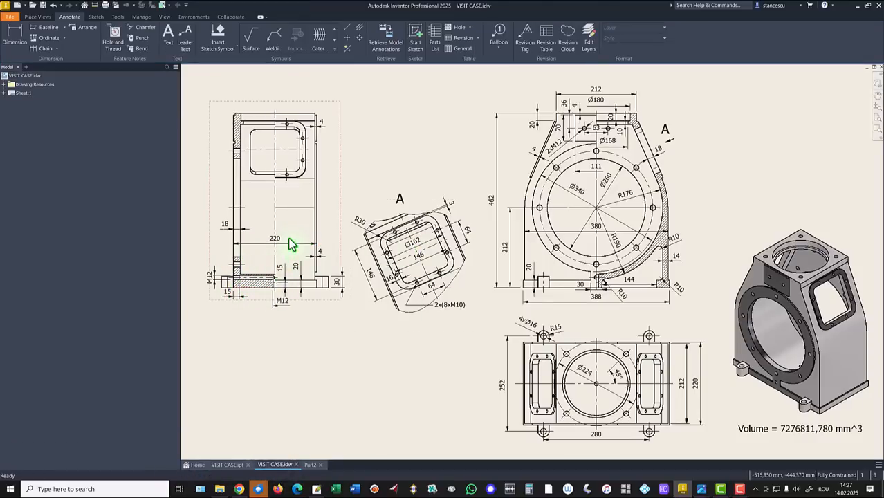
scroll(289, 242, "up", 3)
middle_click_drag(276, 260, 345, 260)
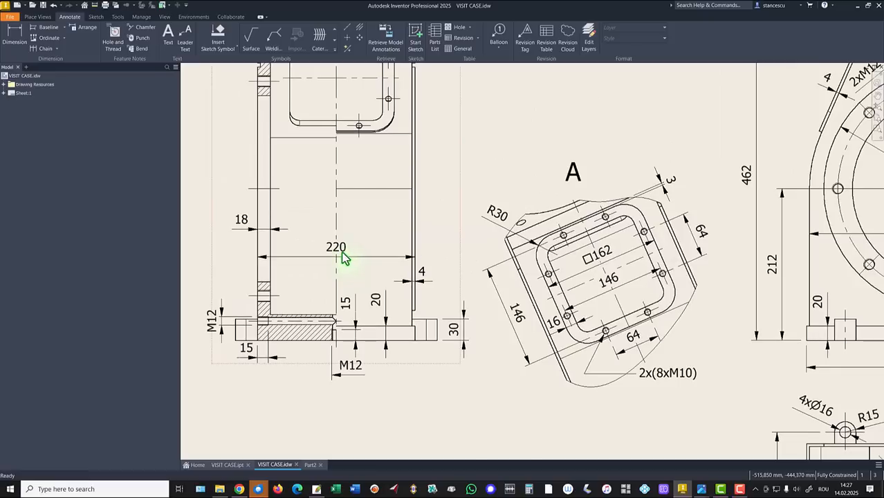
left_click(339, 256)
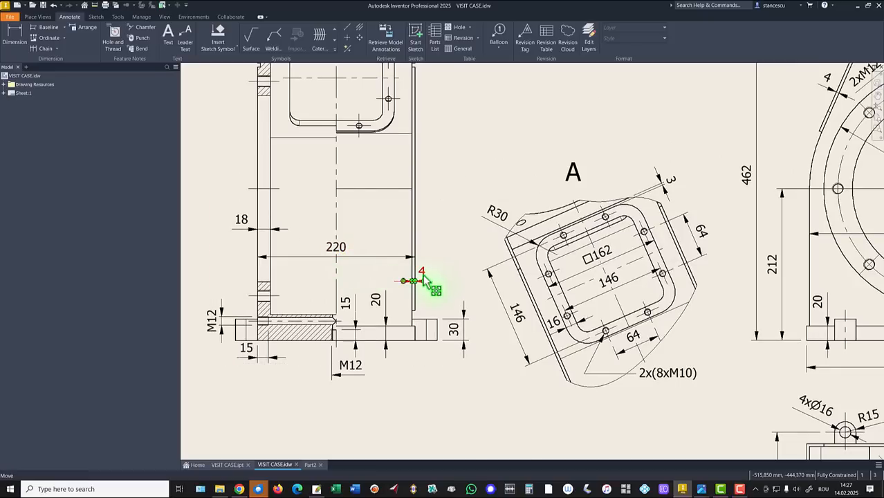
scroll(453, 384, "down", 3)
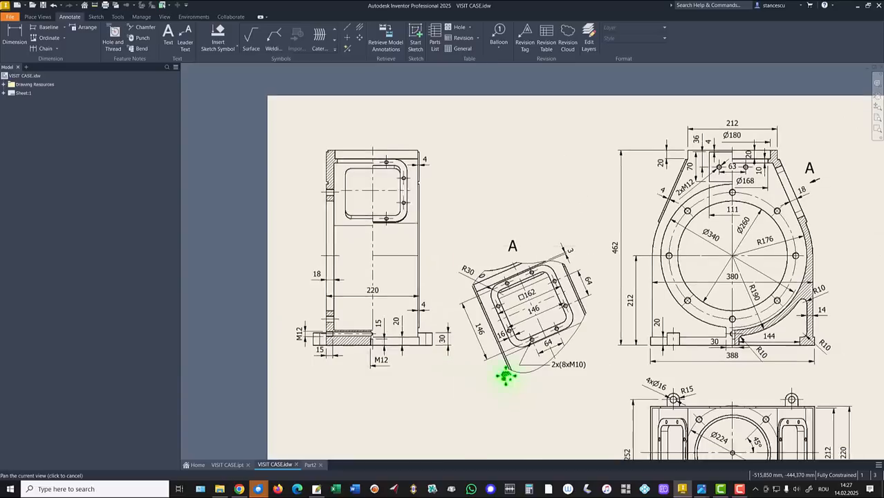
middle_click_drag(507, 375, 365, 293)
scroll(457, 332, "up", 1)
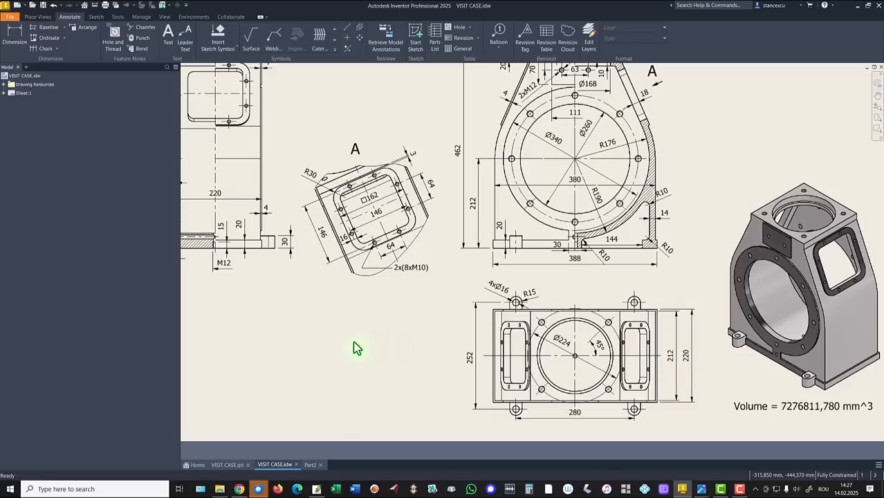
left_click(309, 466)
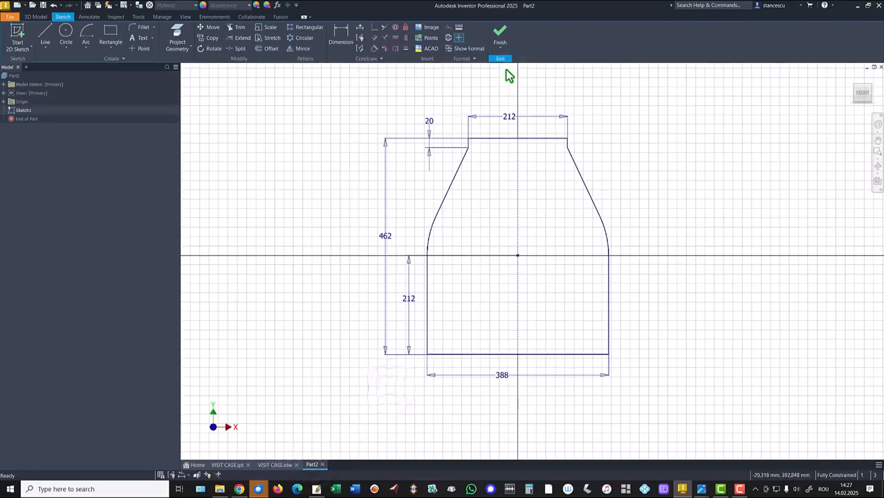
Finish the profile sketch and extrude it symmetrically to a total depth of 212 mm as a new solid
left_click(500, 35)
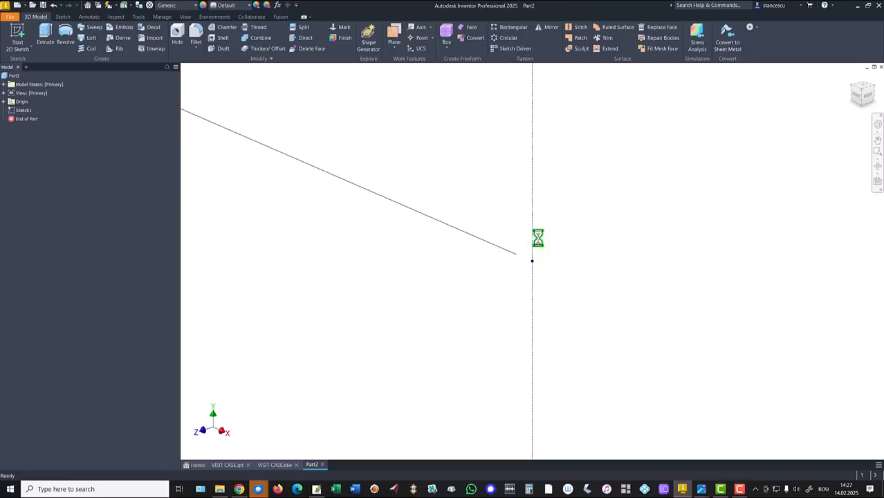
key("F6")
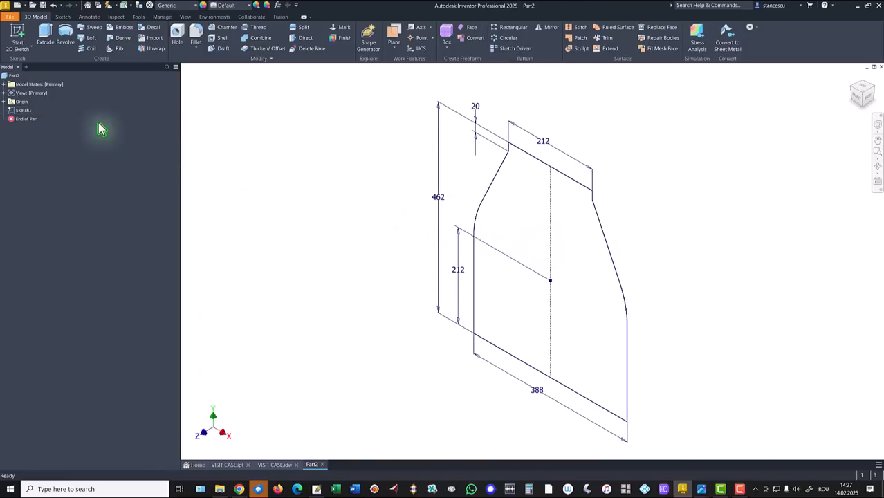
left_click(45, 33)
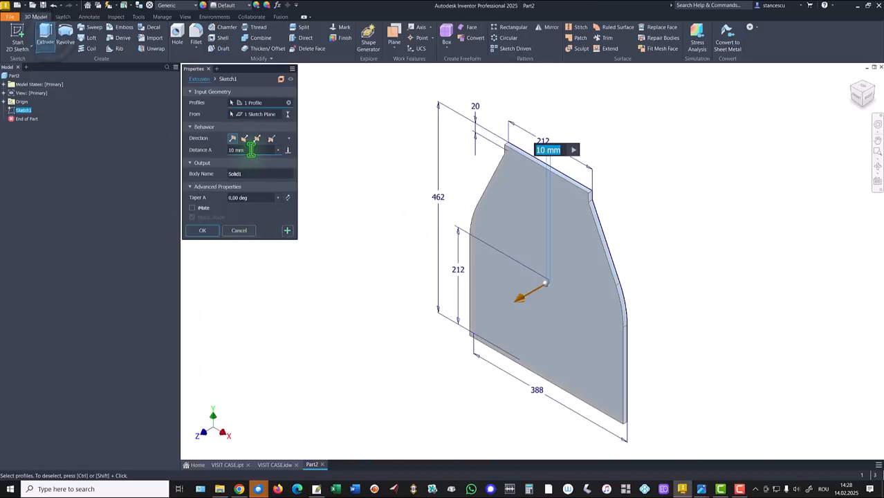
left_click(257, 138)
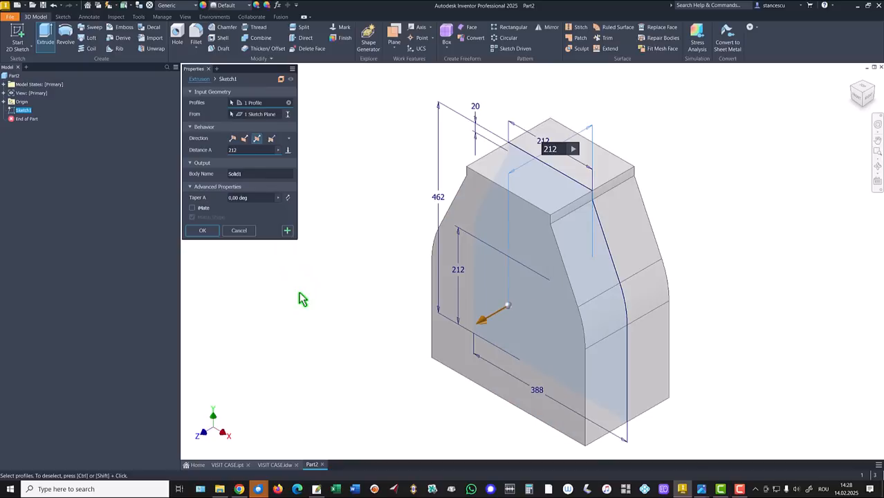
left_click(216, 233)
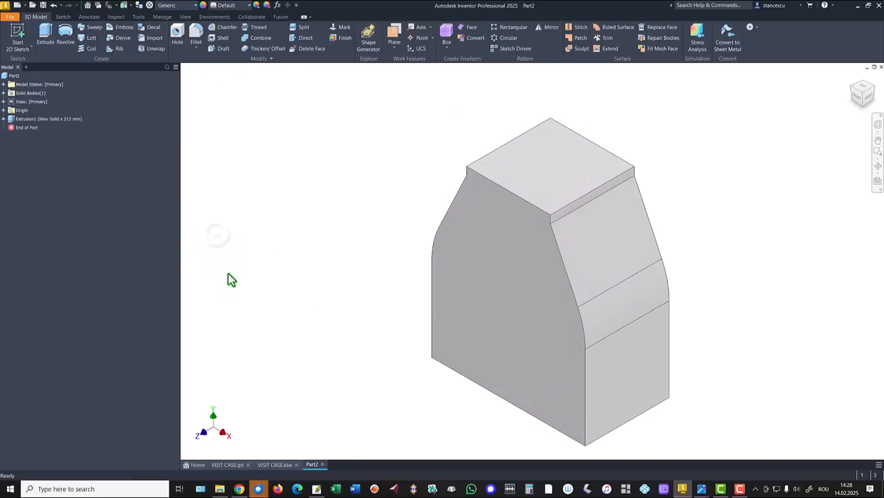
key("F6")
Consult the VISIT CASE reference part and drawing, and start a sketch on Part2's XY origin plane with sliced graphics
left_click(223, 464)
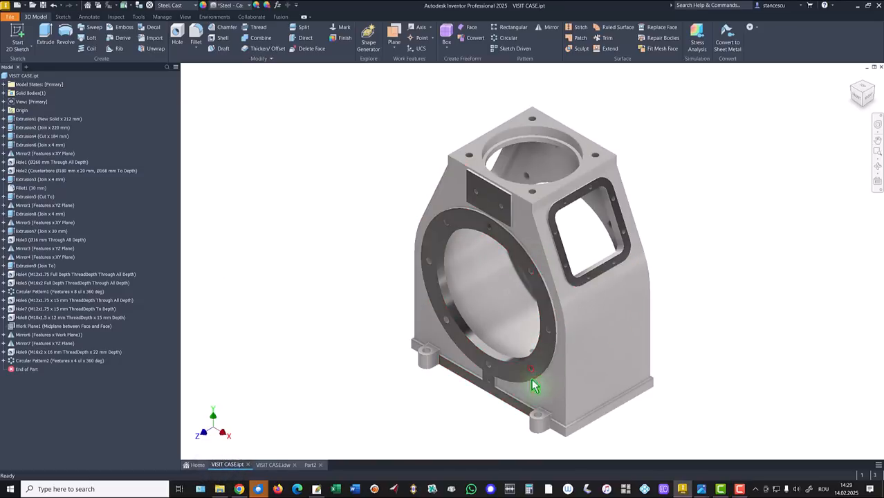
left_click(271, 465)
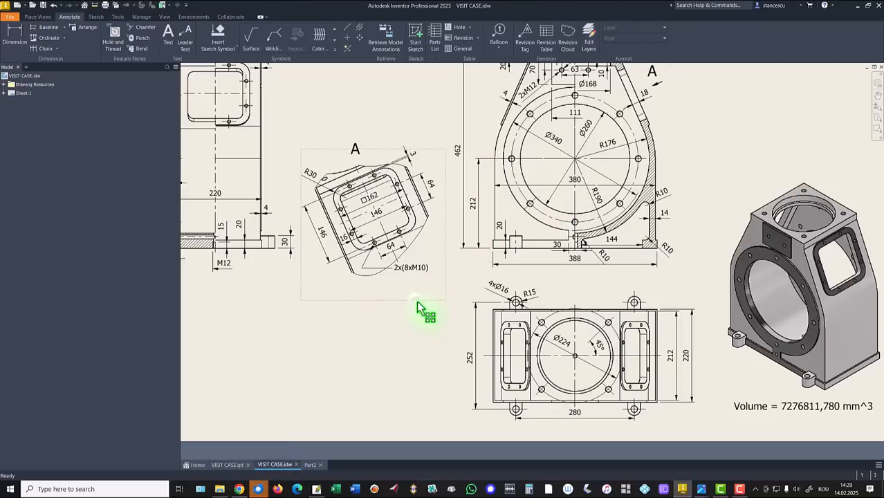
key("Home")
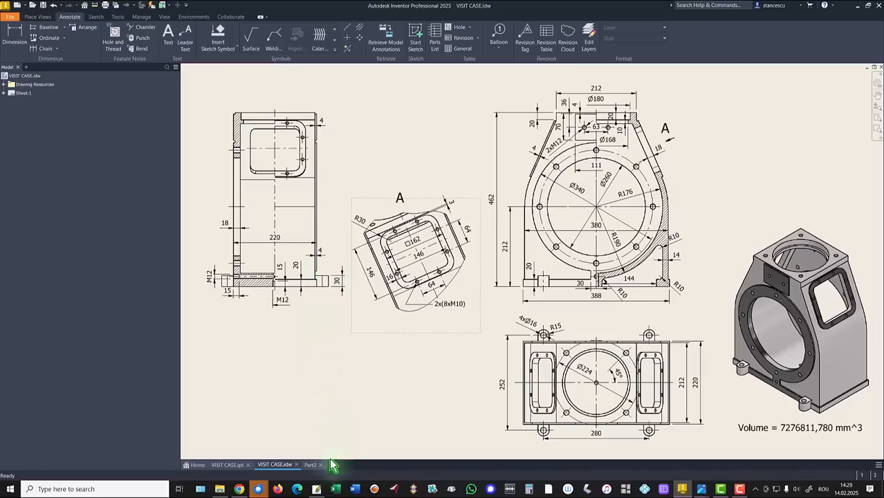
left_click(309, 465)
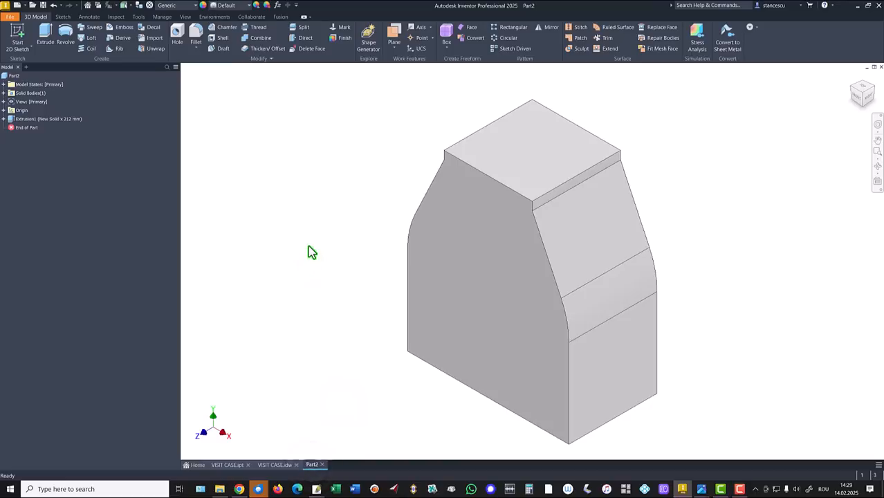
left_click(4, 111)
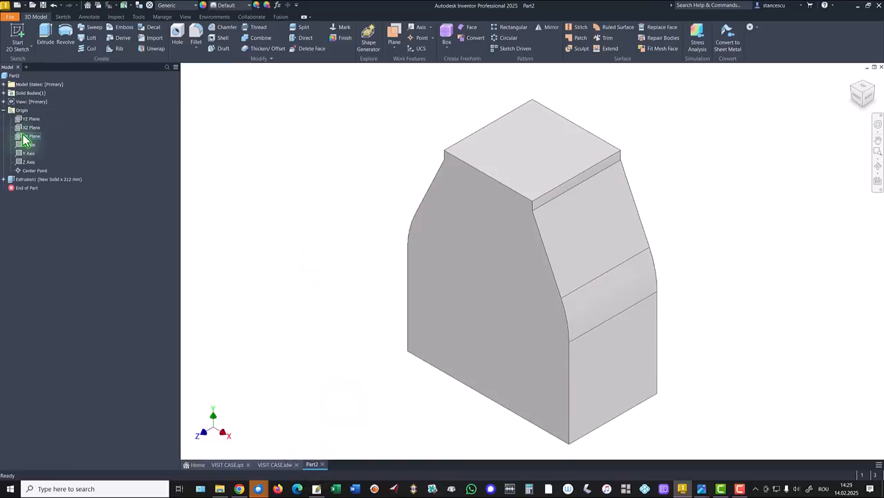
left_click(28, 137)
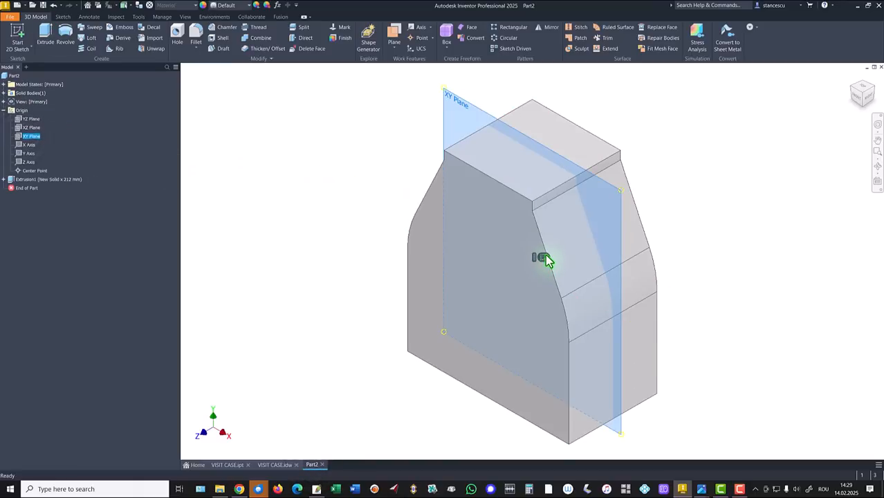
left_click(547, 256)
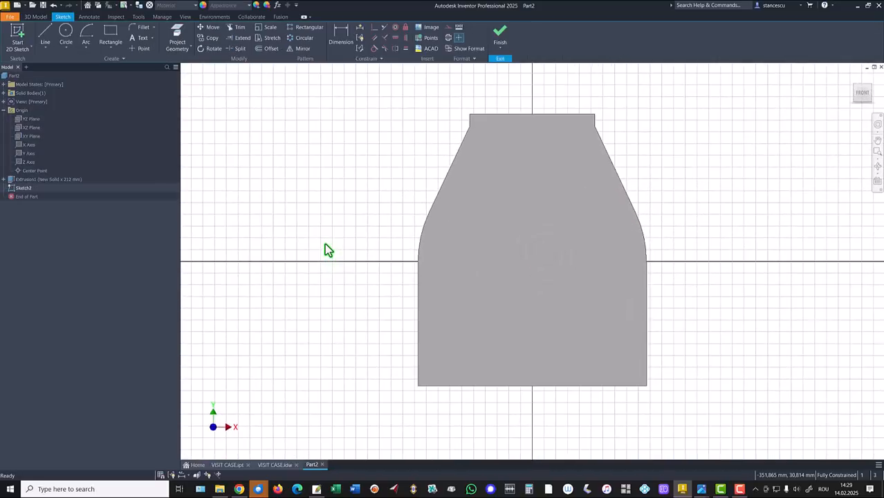
key("F7")
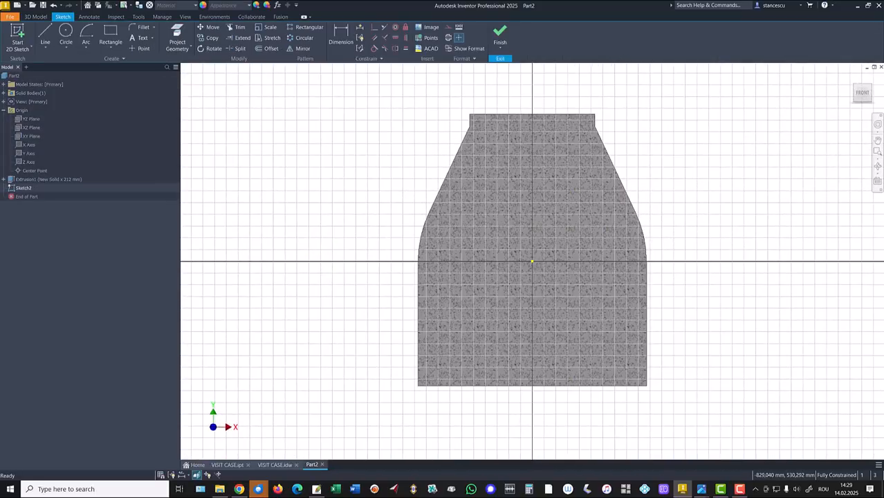
Draw a 340 mm diameter circle centred on the origin and finish the sketch
left_click(66, 34)
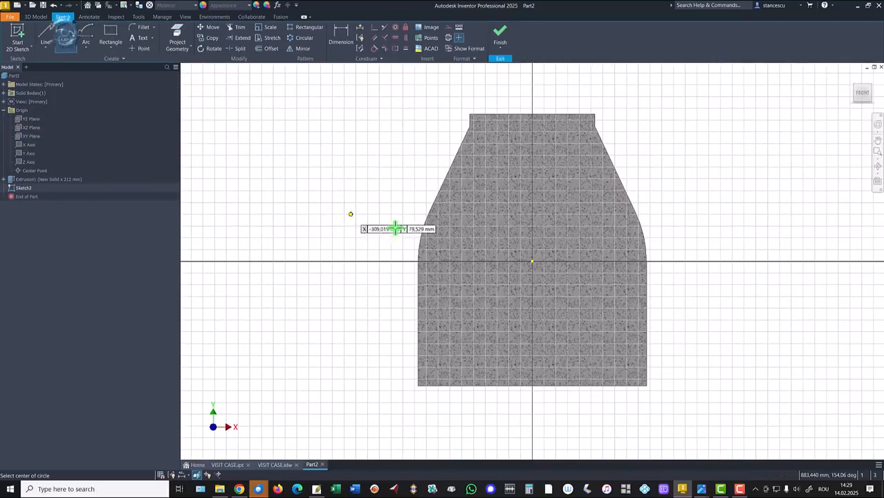
left_click(531, 260)
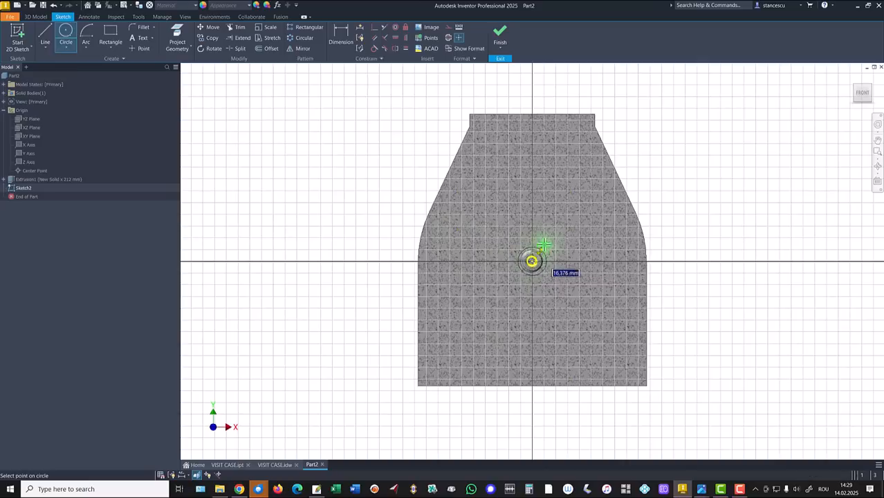
right_click(587, 231)
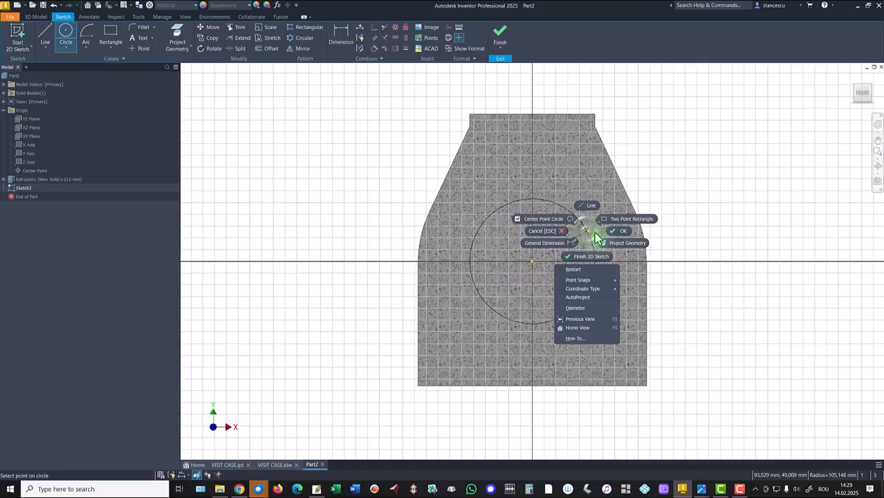
left_click(570, 315)
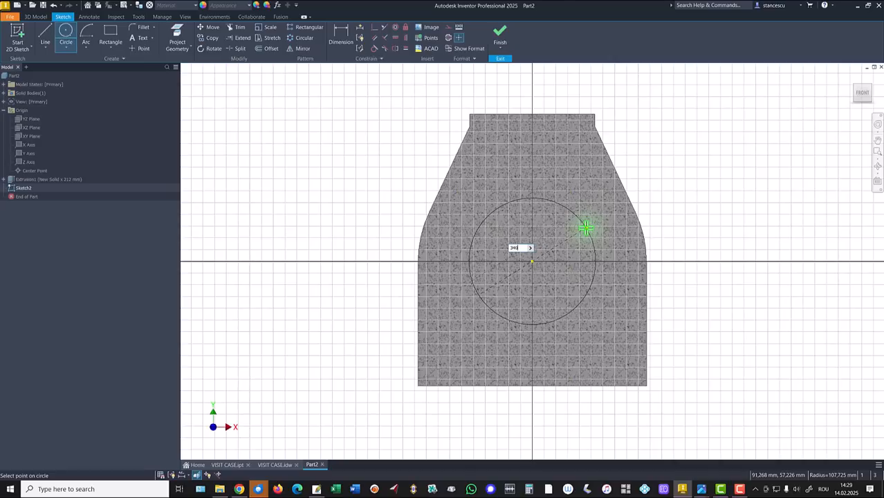
key("Return")
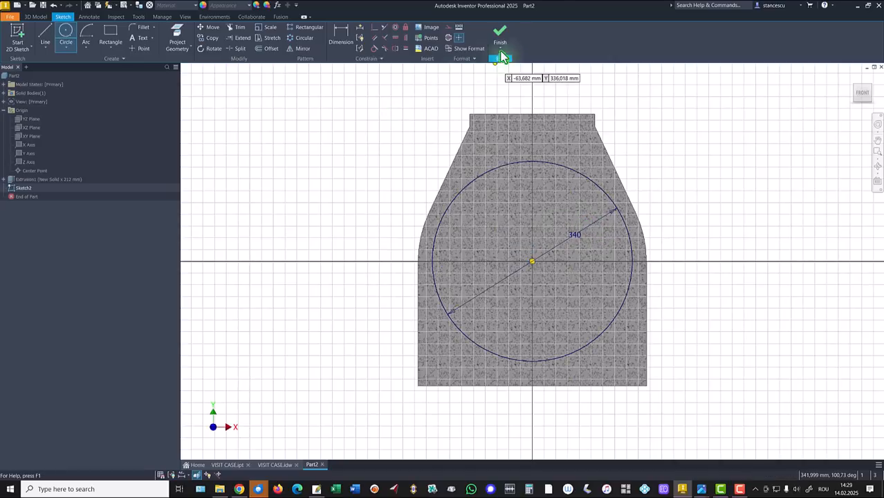
left_click(500, 41)
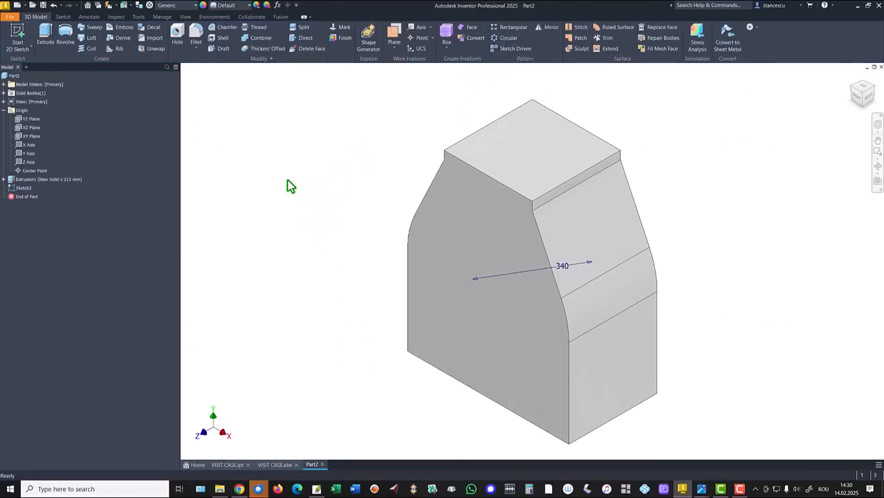
Extrude the circle symmetrically to a total depth of 220 mm, joined to the housing body
left_click(45, 34)
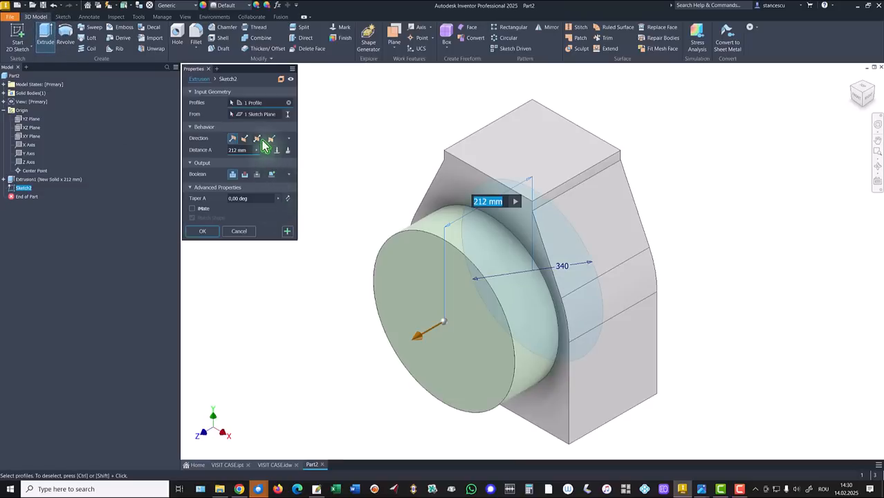
left_click(257, 139)
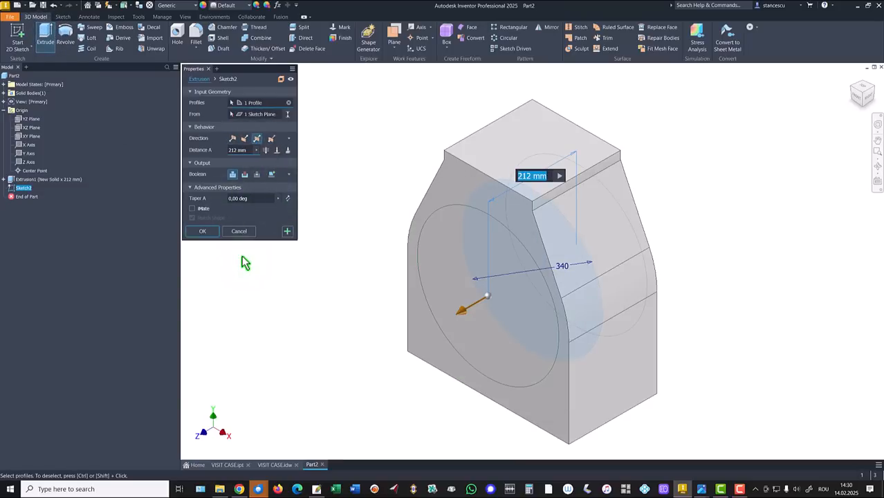
left_click(243, 149)
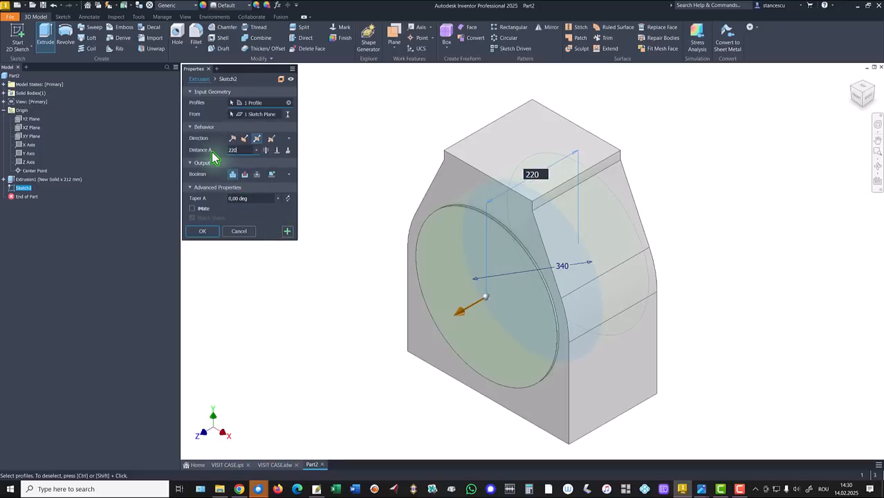
left_click(201, 231)
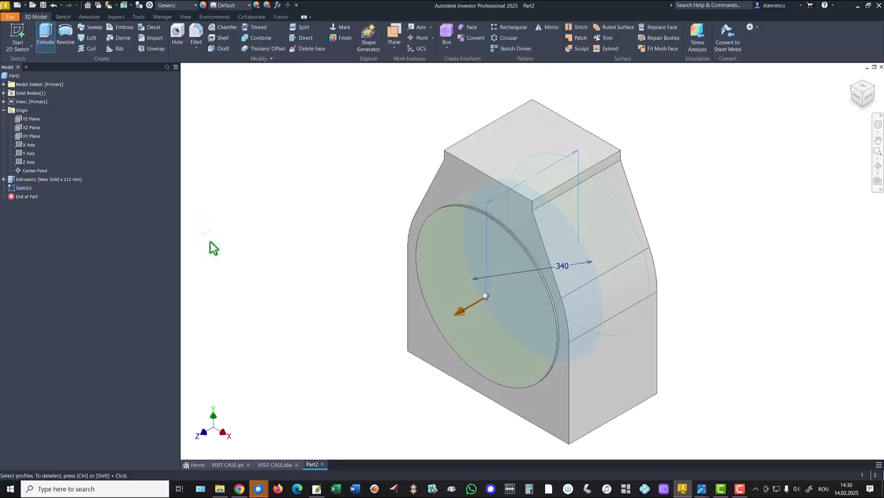
left_click(241, 264)
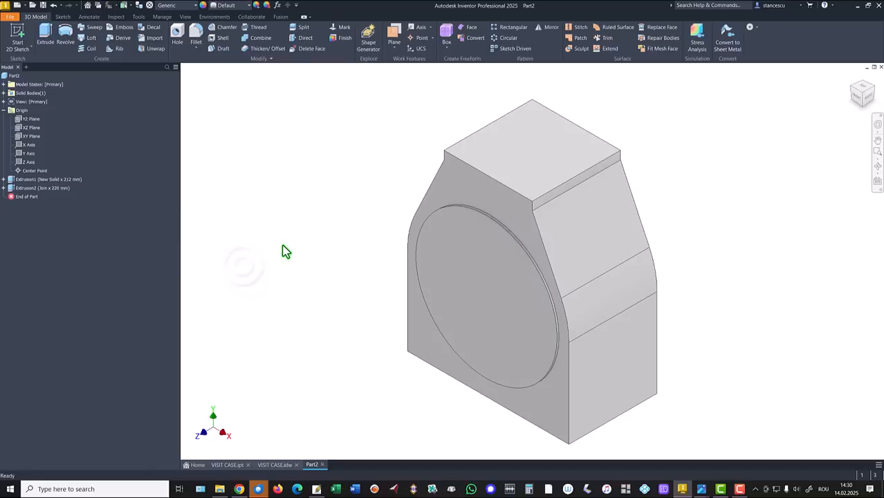
Examine the VISIT CASE reference part from several angles and its drawing for the internal cavity's shape and dimensions, returning to Part2
middle_click_drag(282, 245, 325, 273, "shift")
key("F6")
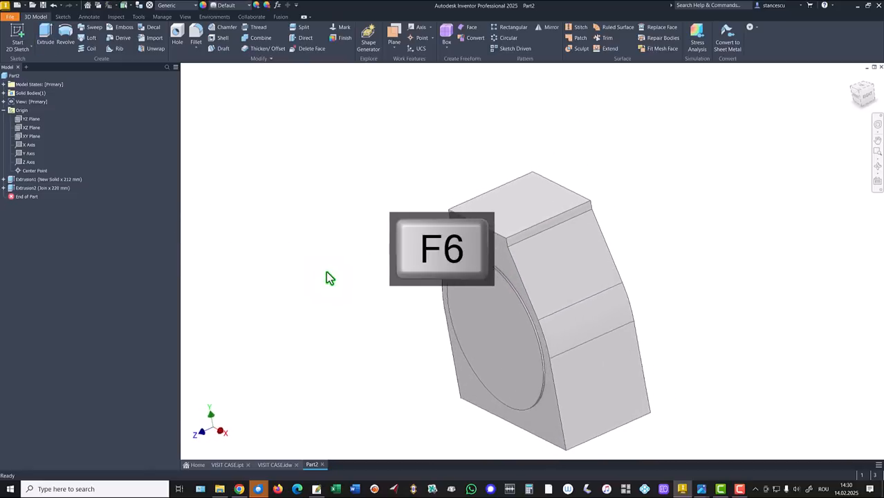
left_click(235, 464)
middle_click_drag(338, 412, 553, 380, "shift")
middle_click_drag(576, 284, 694, 251, "shift")
middle_click_drag(680, 314, 497, 385, "shift")
key("F6")
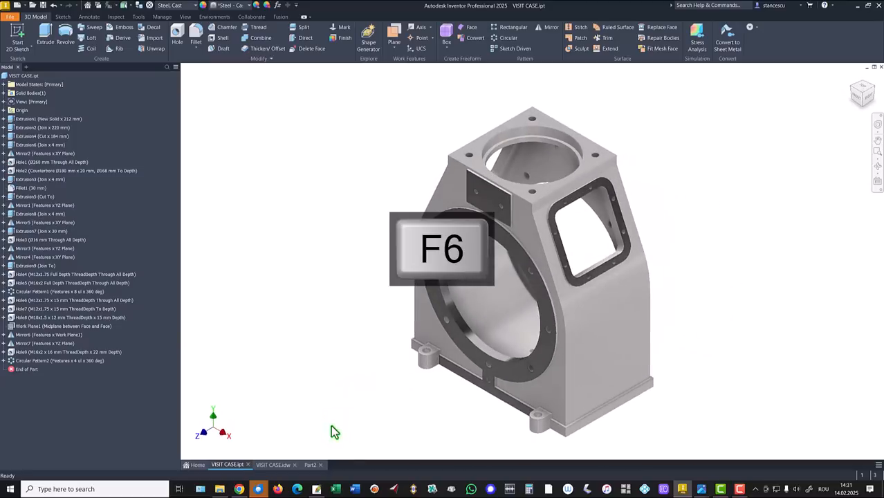
left_click(273, 465)
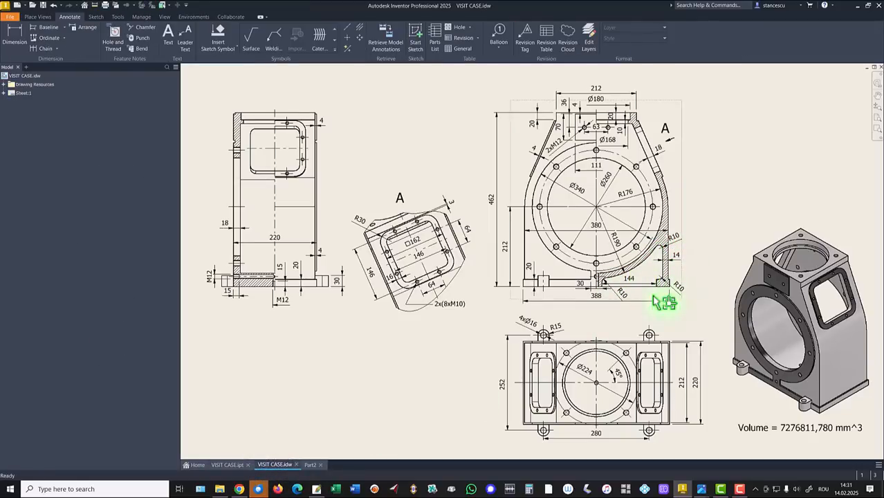
left_click(310, 464)
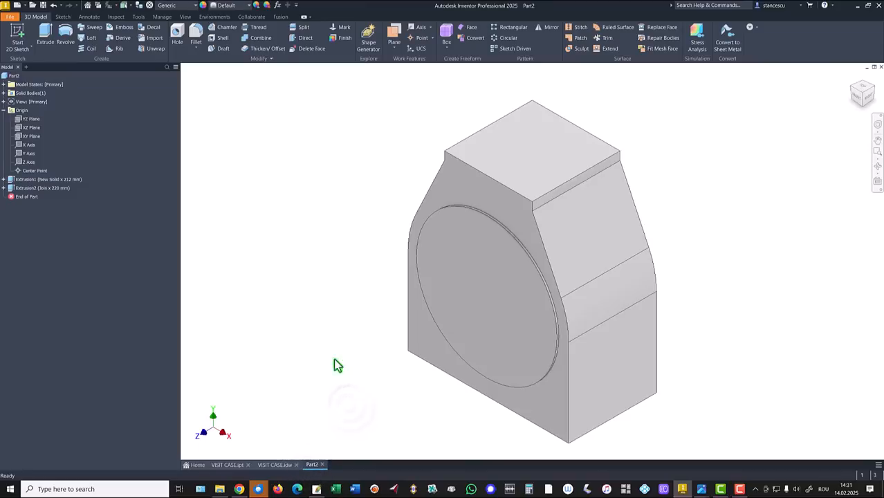
Start a sketch on Part2's XY origin plane with the graphics sliced at the sketch plane
left_click(21, 137)
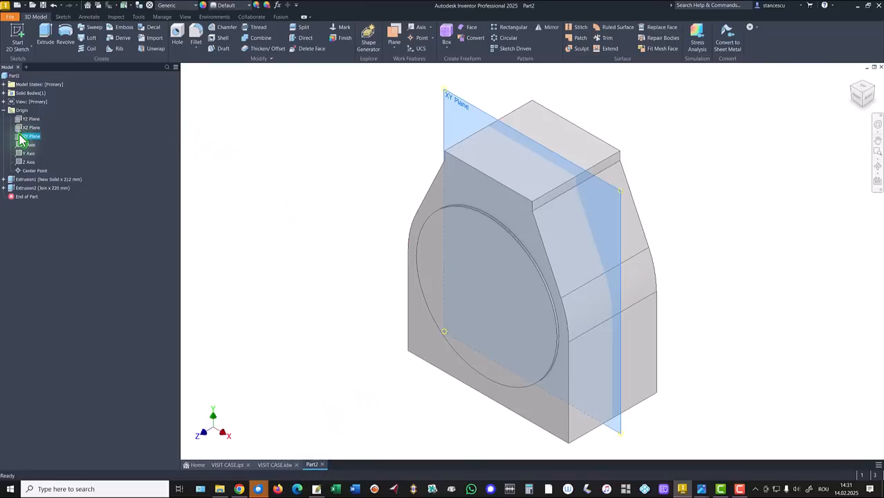
left_click(543, 258)
key("F7")
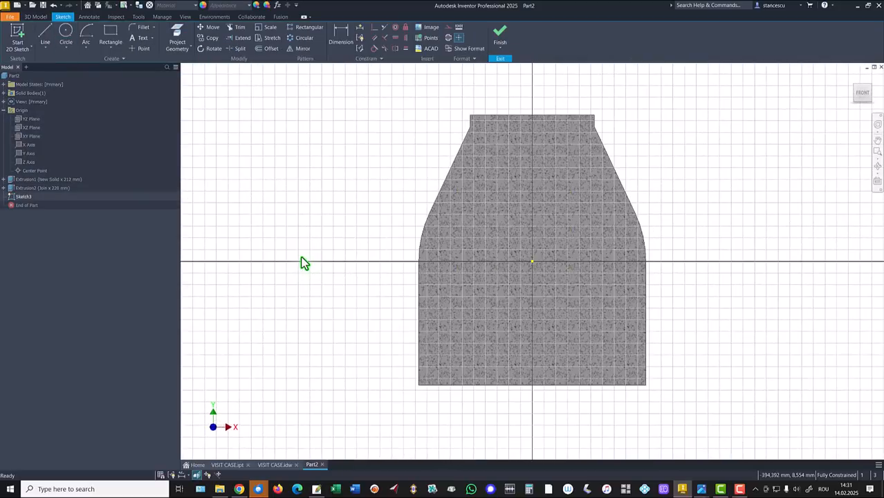
Draw a circle with a 176 mm radius centred on the sketch origin
left_click(69, 39)
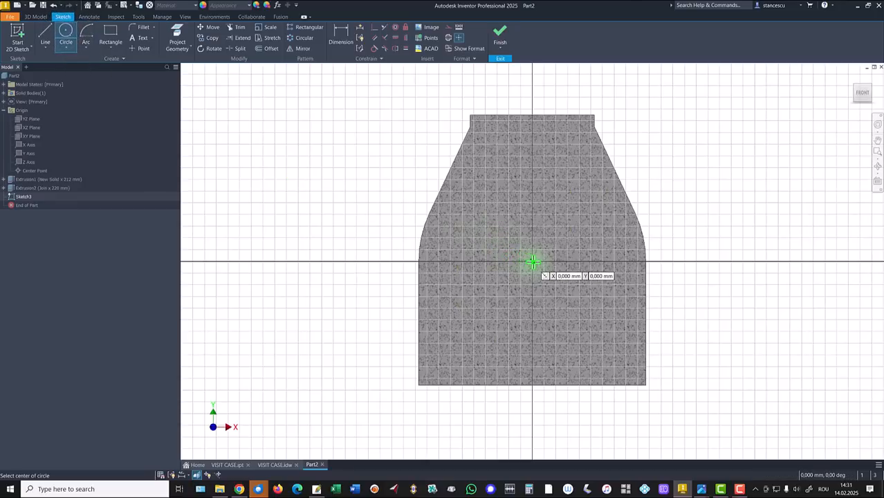
left_click(533, 262)
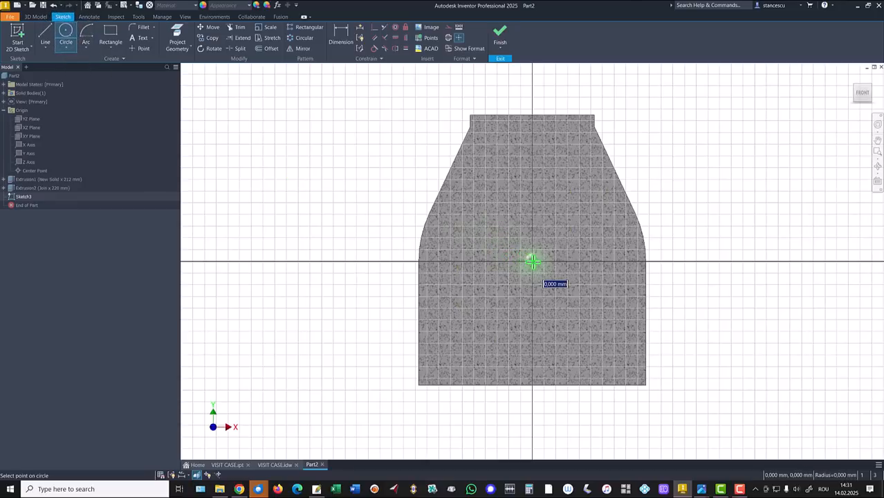
right_click(670, 184)
left_click(657, 261)
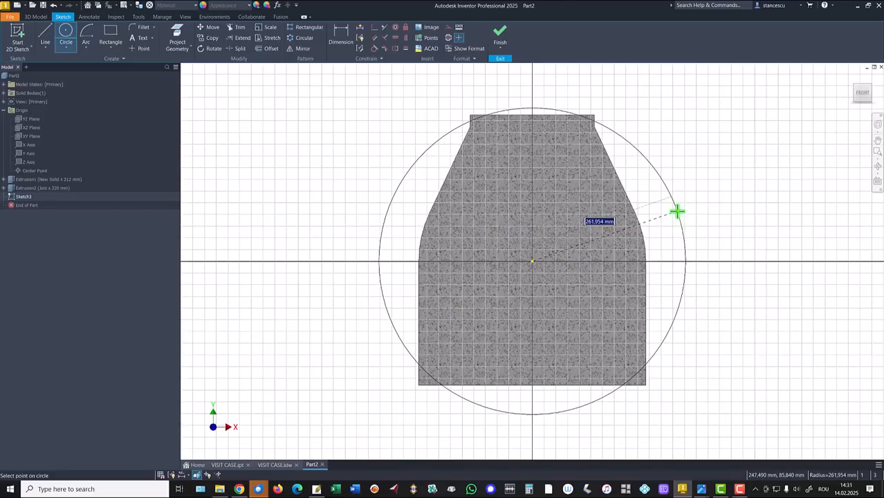
key("Return")
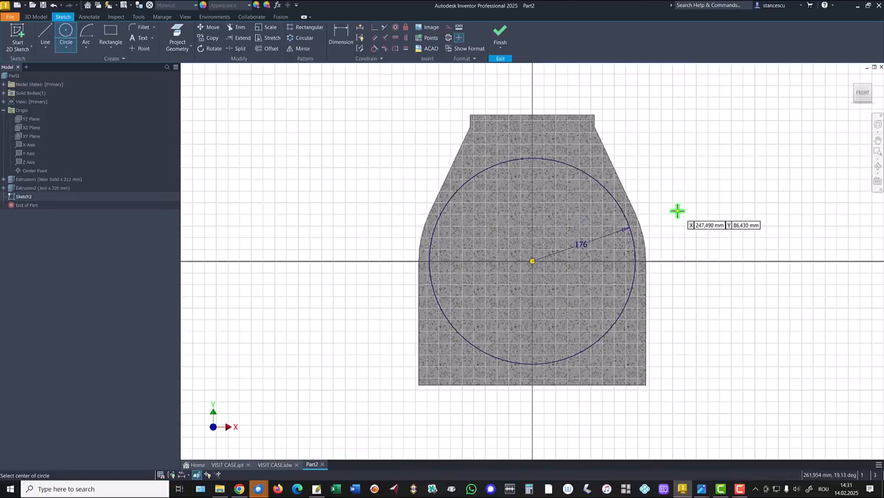
Draw a centre-point arc about 192 mm in radius around the origin, just outside the circle's lower-right quarter
left_click(86, 48)
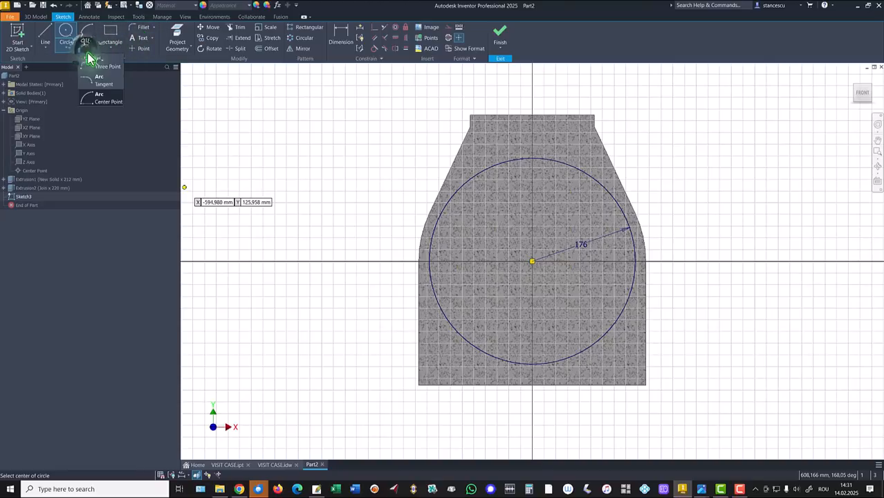
left_click(101, 103)
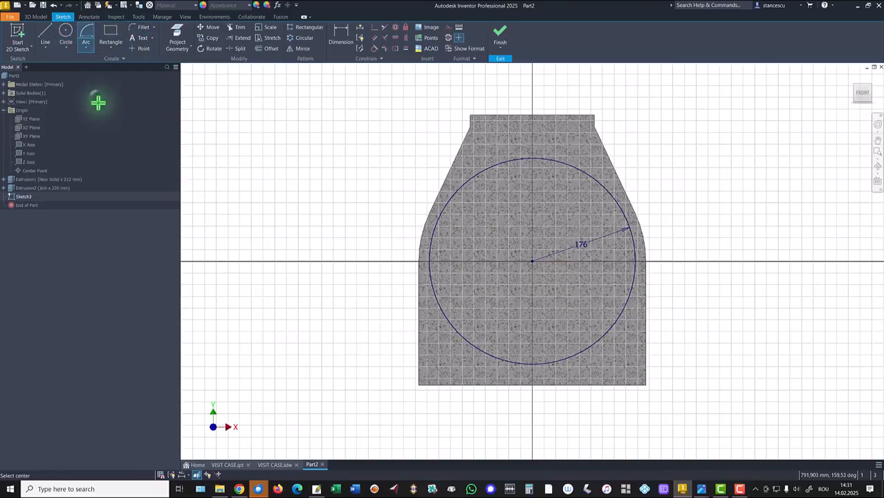
left_click(532, 261)
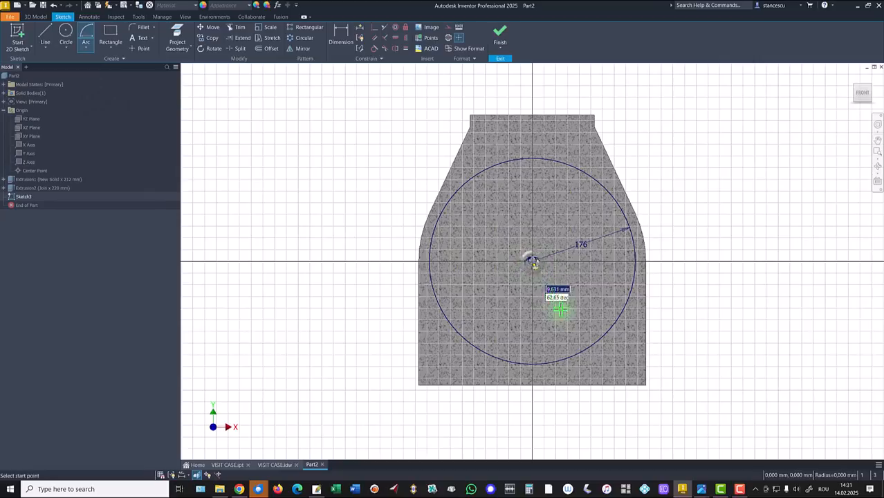
left_click(554, 371)
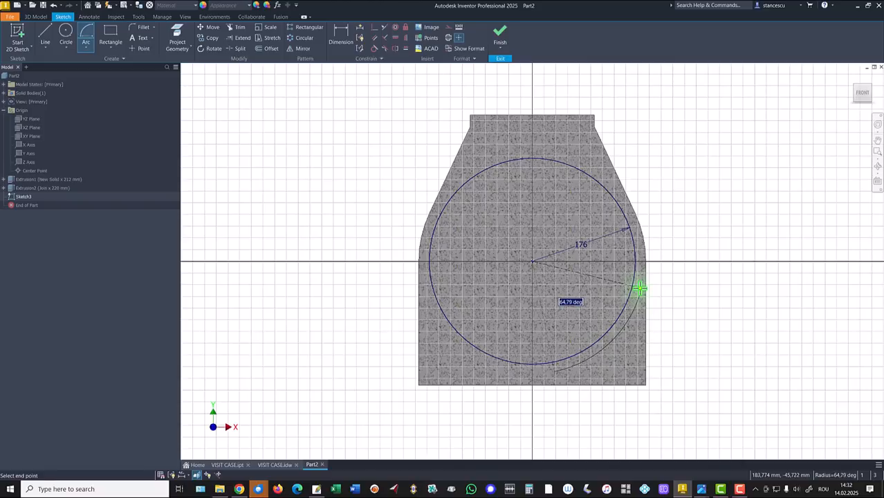
left_click(640, 288)
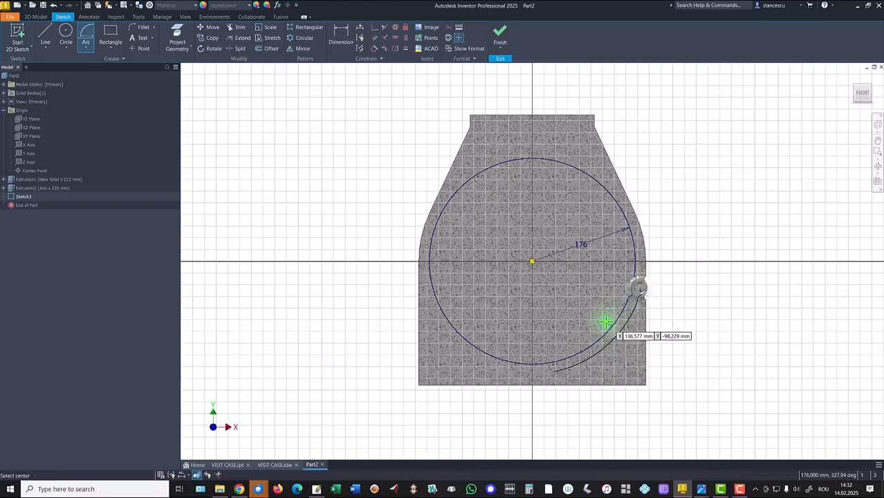
Dimension the lower-right arc's radius as 190 mm
left_click(326, 41)
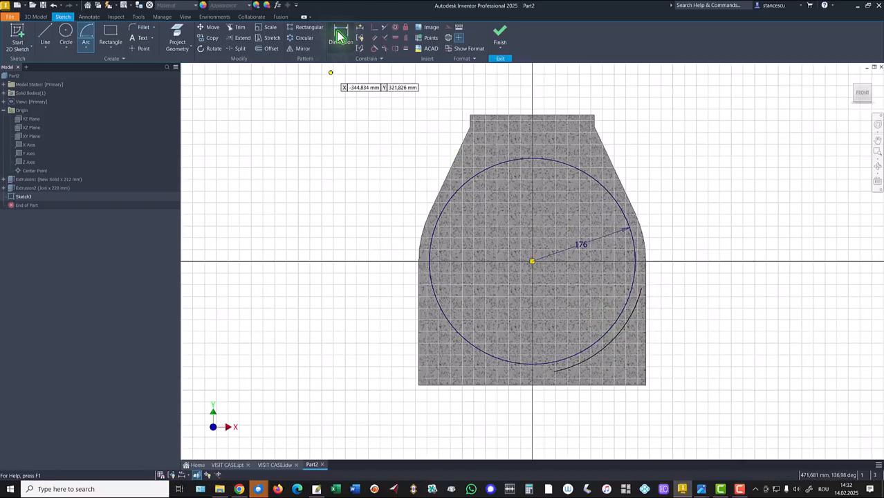
left_click(624, 345)
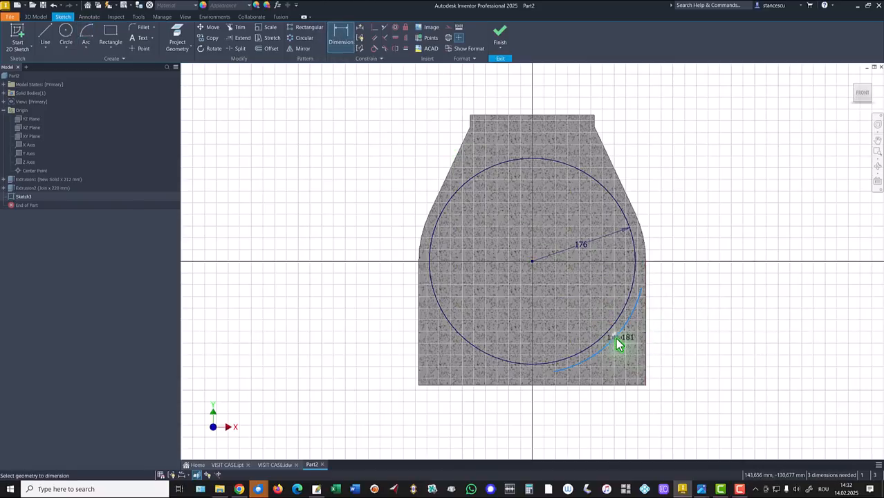
left_click(567, 304)
type("1")
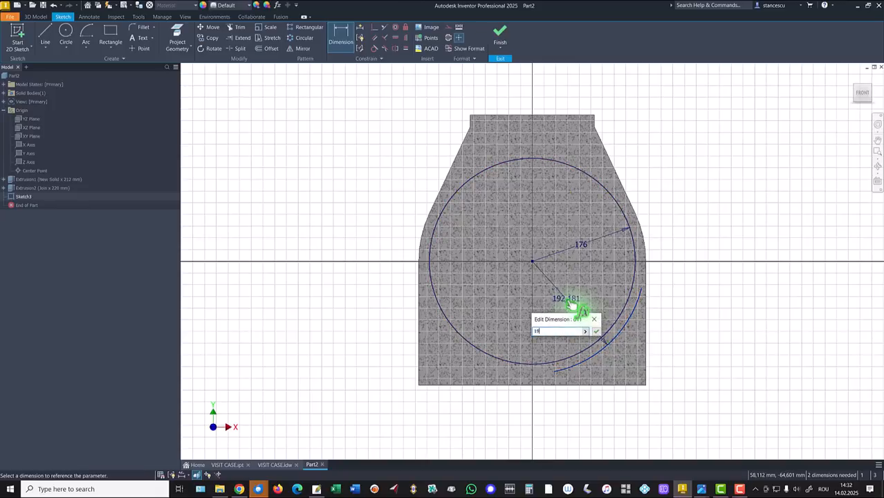
type("90")
key("Return")
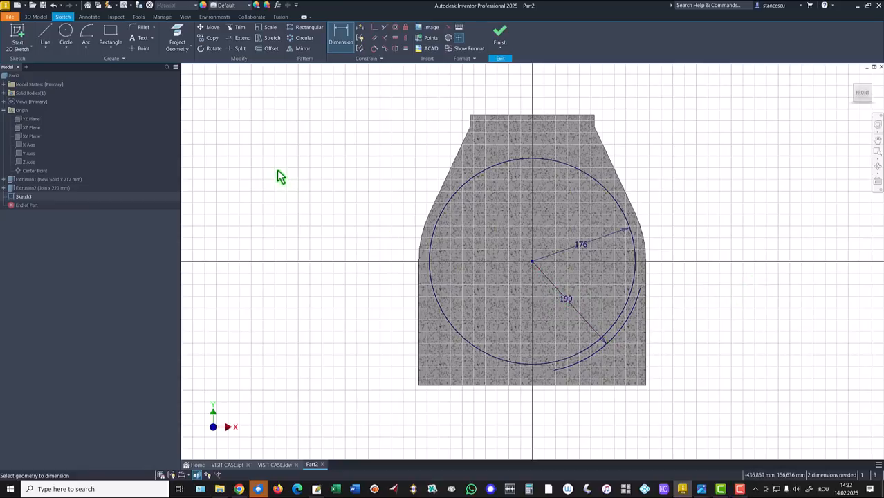
Draw a stepped line from the arc's upper part: about 124 mm down, a short inward jog, and down past the housing's bottom edge
left_click(45, 33)
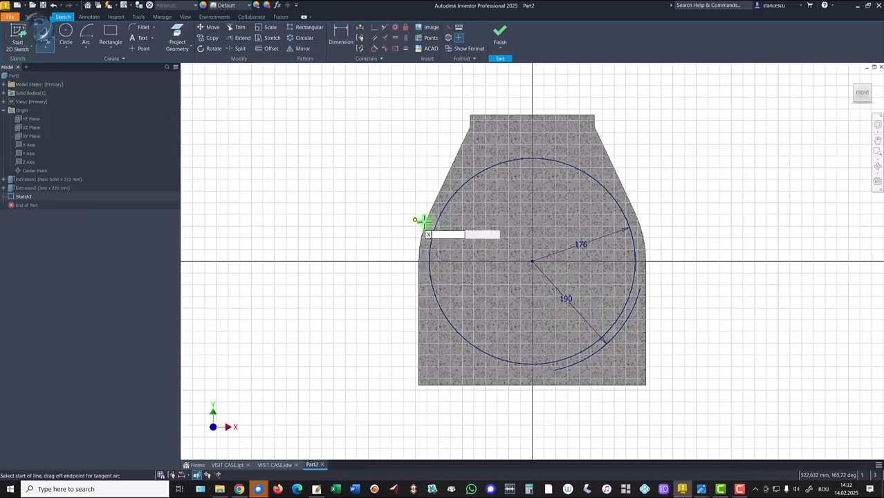
scroll(636, 299, "up", 3)
left_click(637, 298)
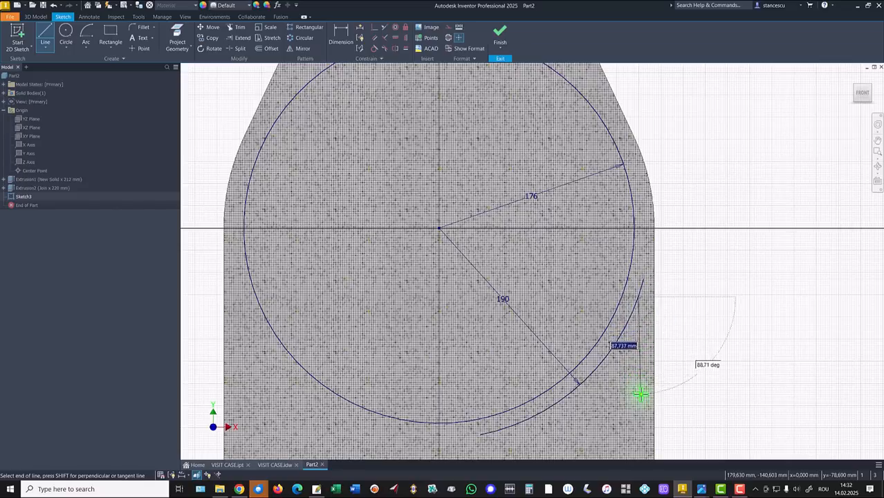
middle_click_drag(639, 392, 646, 276)
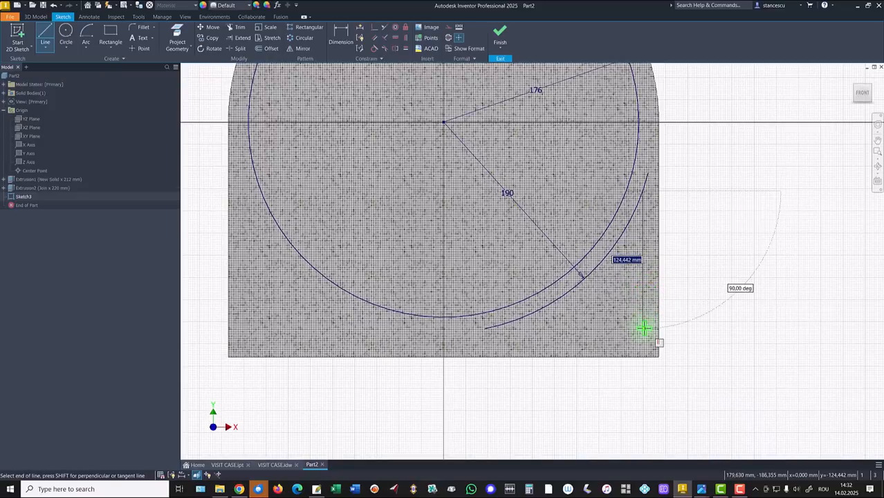
left_click(643, 328)
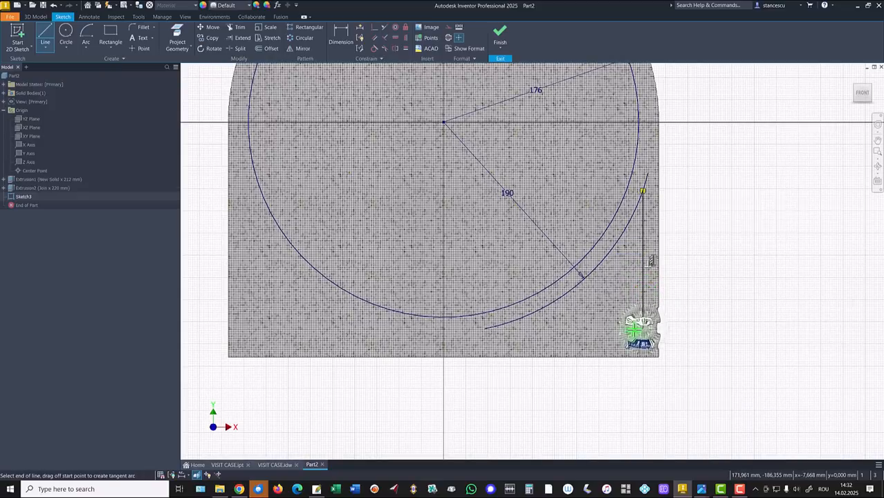
left_click(633, 371)
key("Escape")
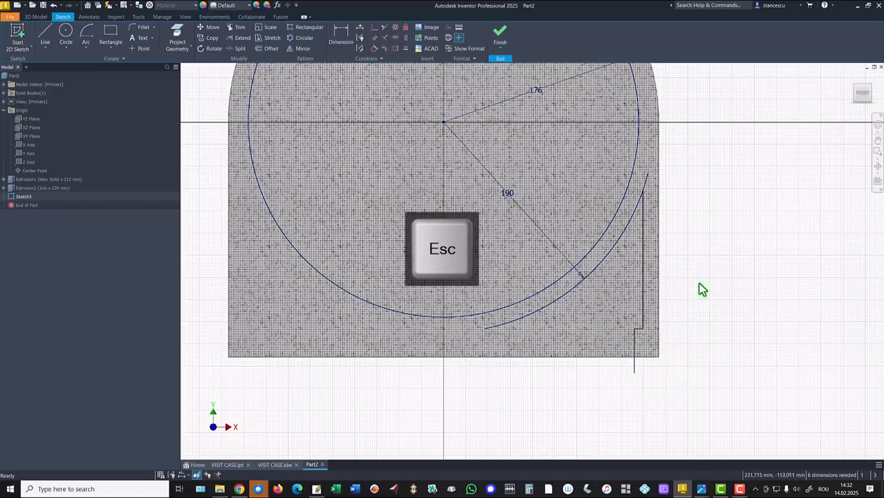
Project the housing's bottom edge into the sketch and trim the part of the stepped line that extends below it
left_click(46, 38)
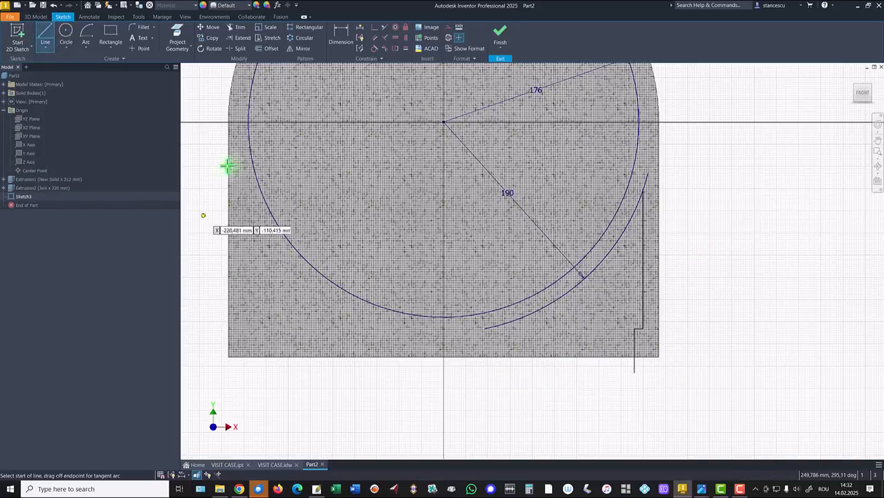
left_click(179, 35)
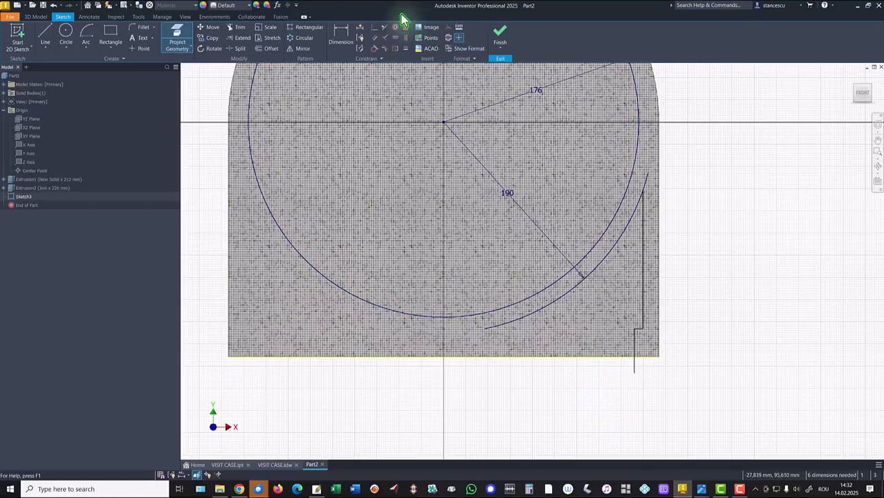
left_click(235, 31)
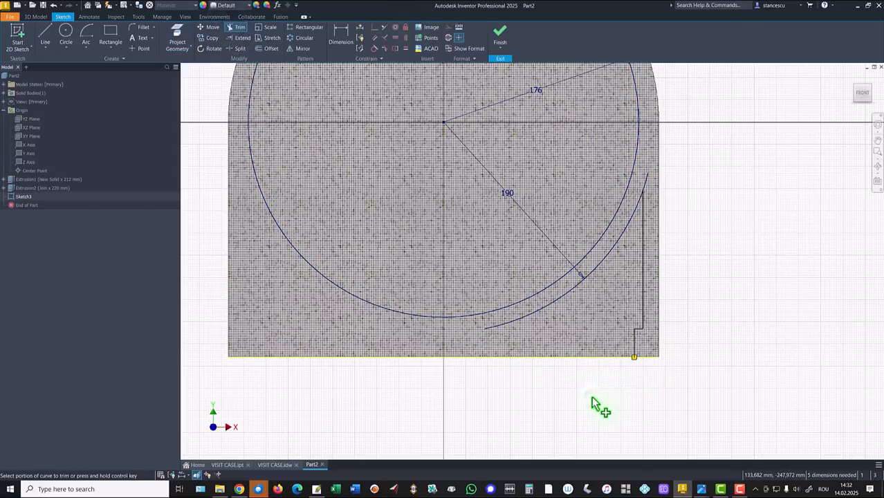
key("Escape")
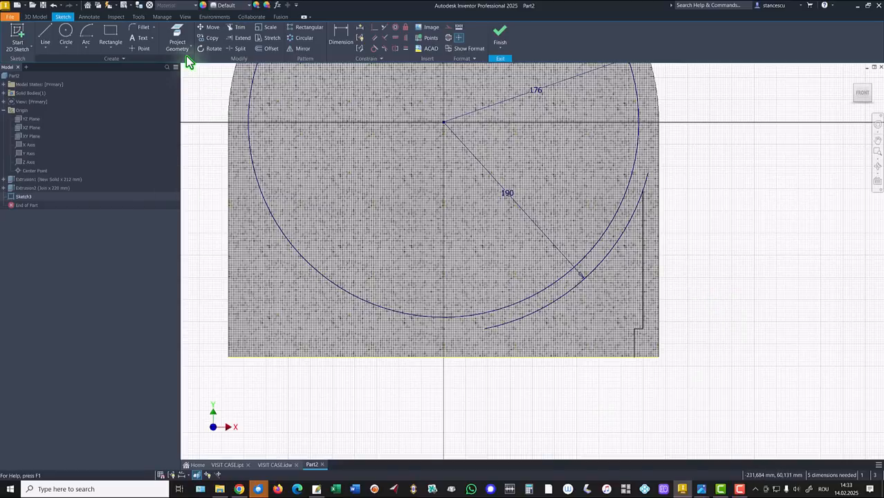
Draw a vertical line from the arc's lower end down to the housing's projected bottom edge
left_click(44, 33)
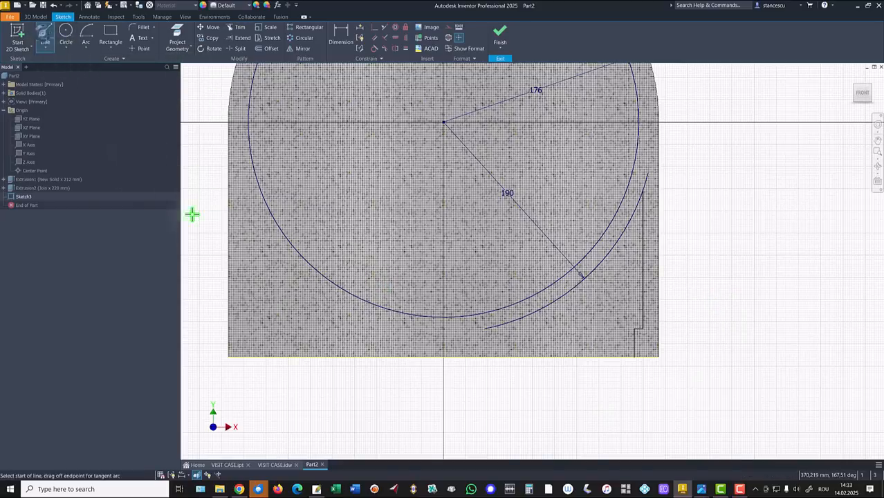
left_click(482, 328)
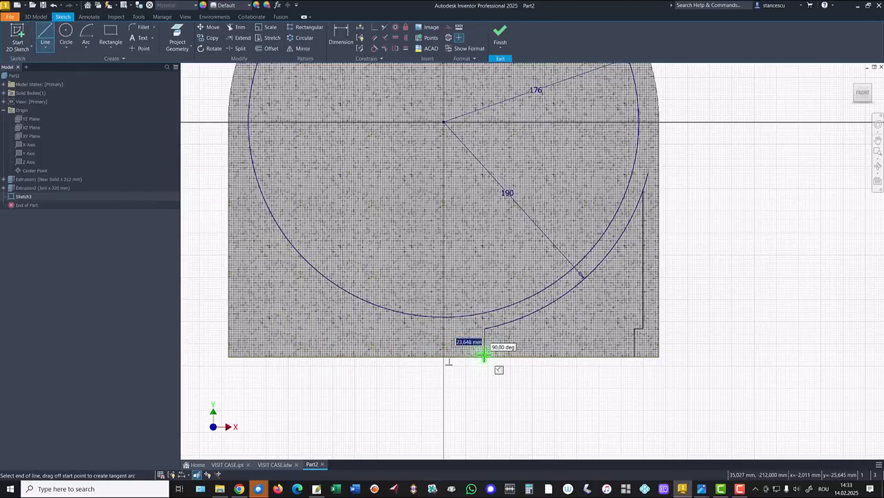
double_click(484, 357)
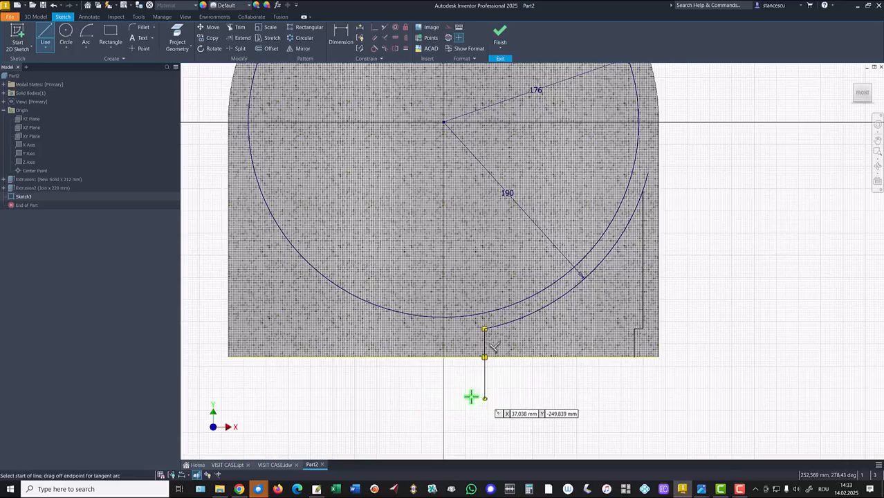
Dimension the distance between the long vertical line and the housing's right side edge as 14 mm
left_click(340, 34)
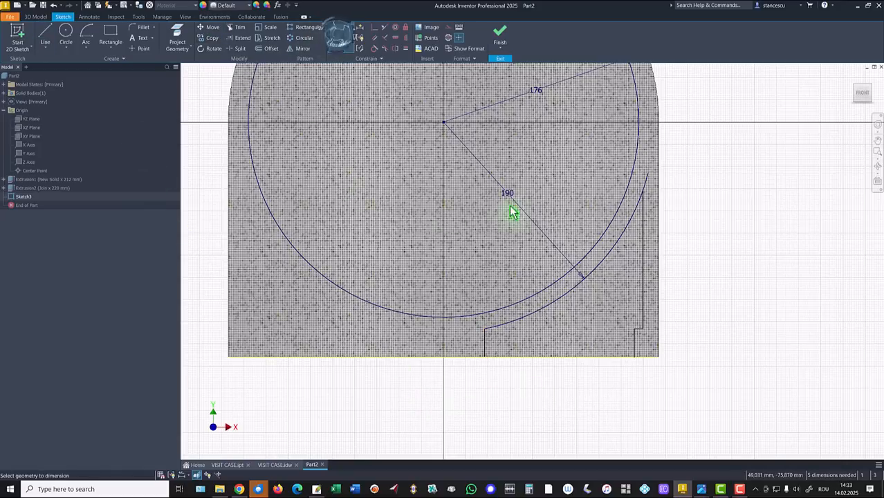
left_click(645, 257)
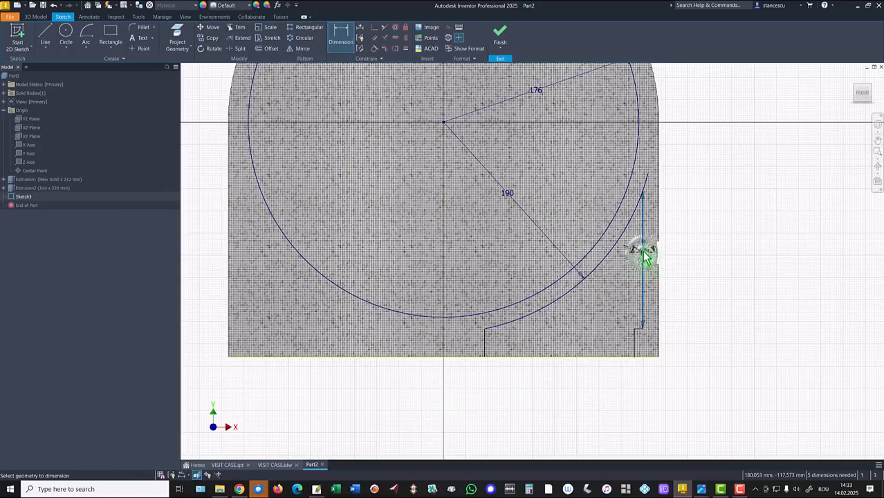
left_click(659, 259)
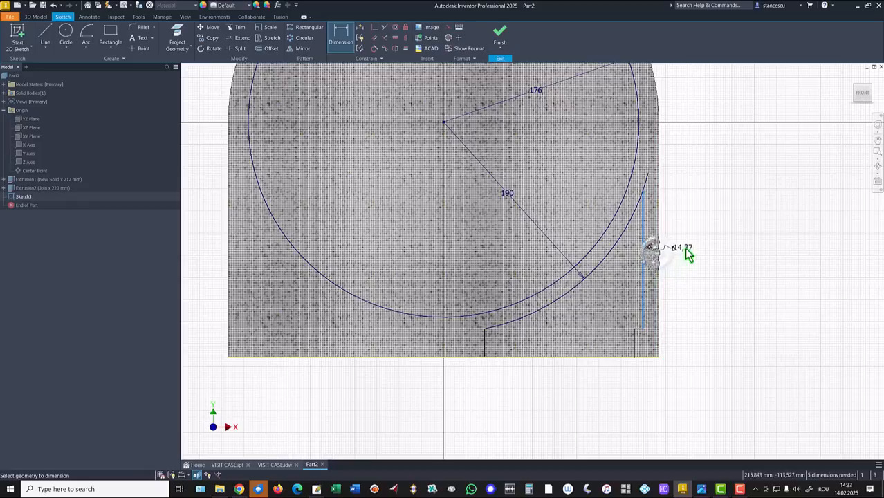
left_click(684, 252)
type("14")
key("Return")
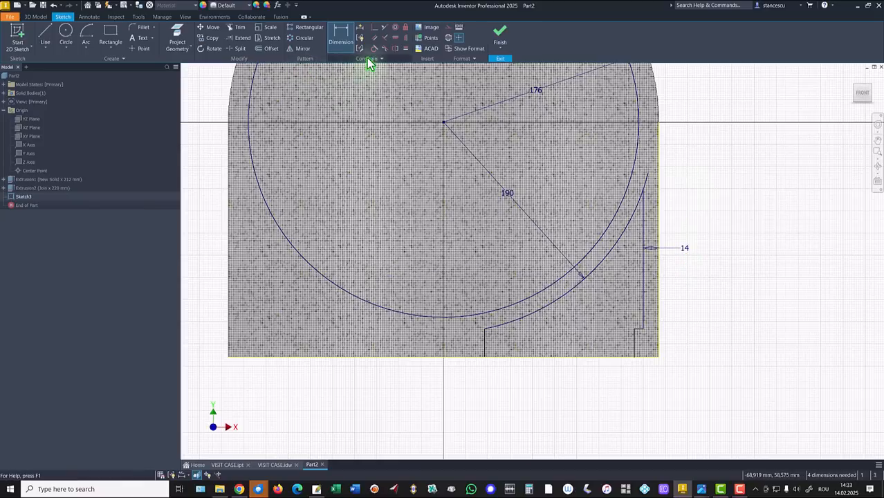
Trim the right arc's upper end where it extends past the long vertical line
left_click(237, 28)
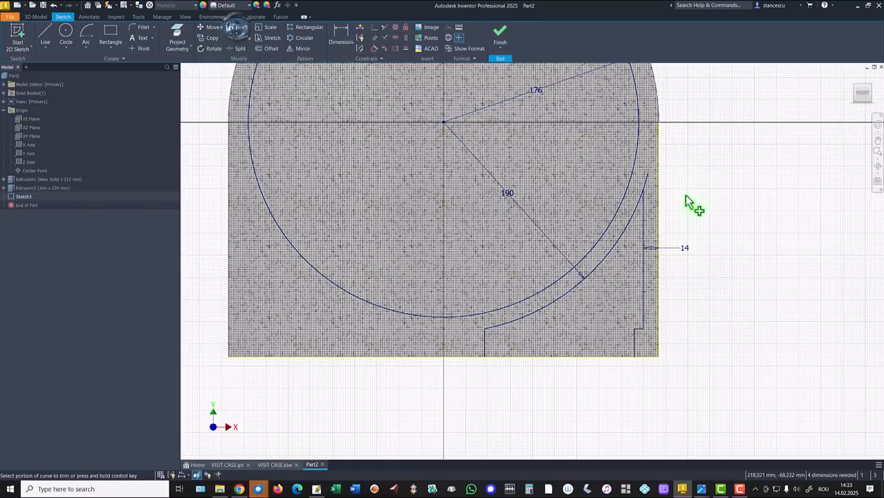
left_click(648, 187)
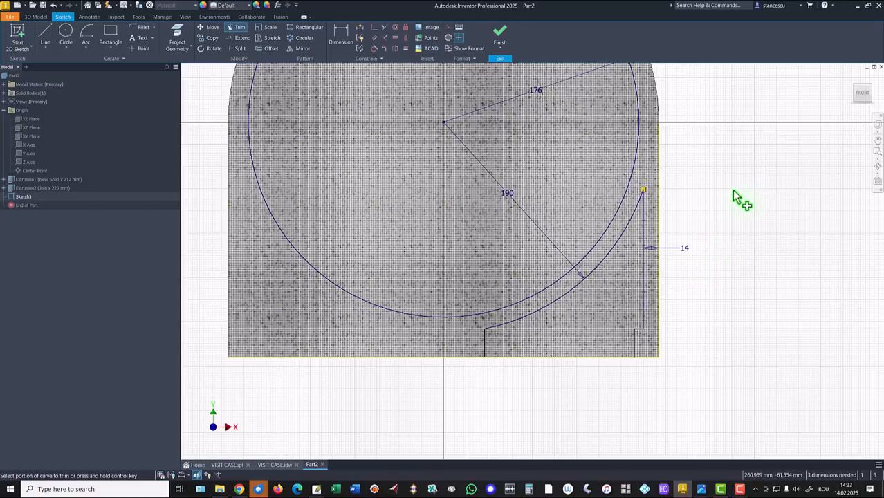
Draw a vertical line from the circle's centre down to the housing's bottom edge
left_click(340, 34)
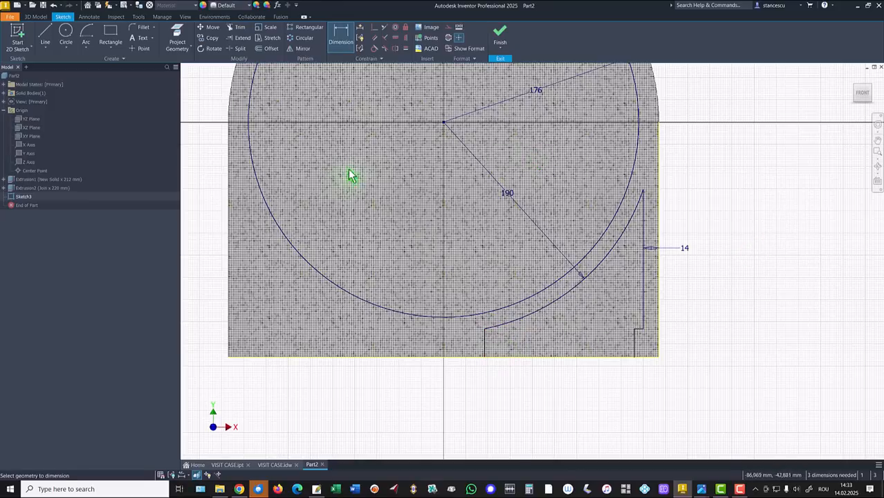
key("Home")
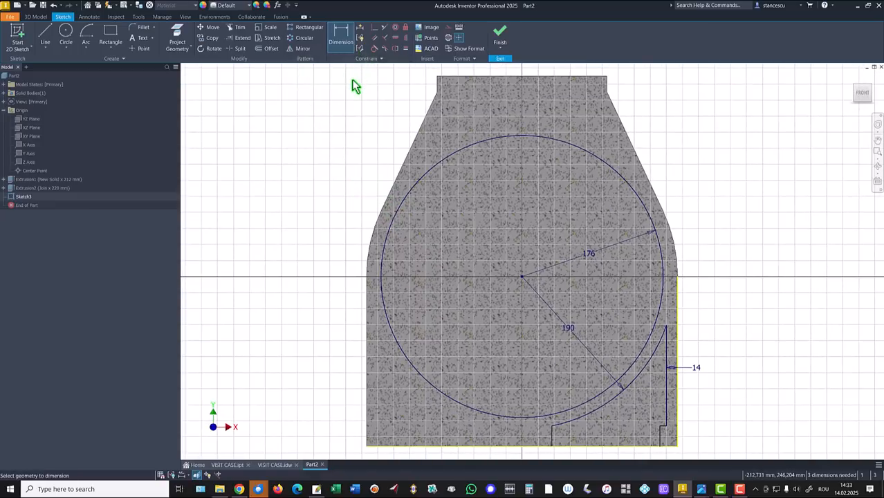
left_click(45, 34)
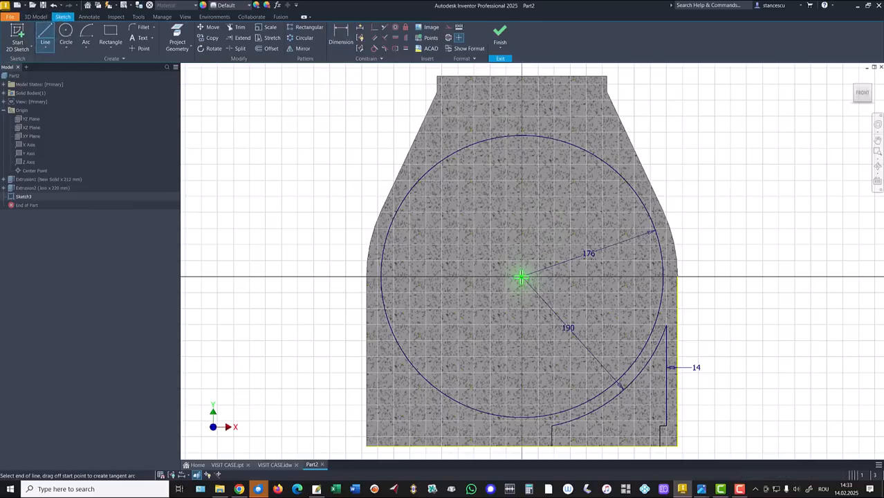
left_click(522, 277)
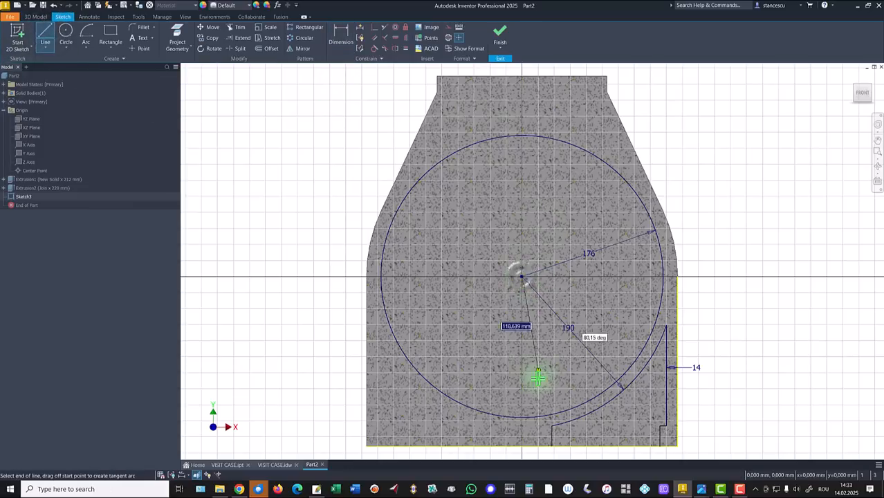
left_click(522, 448)
key("Escape")
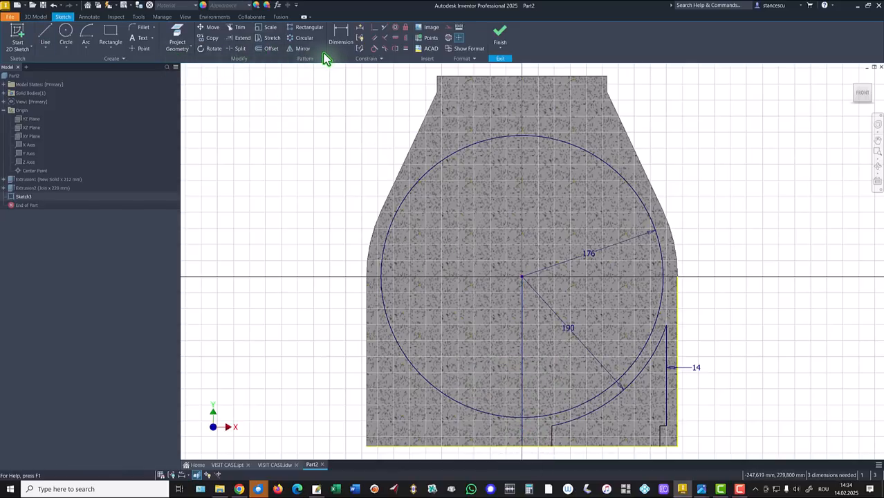
Mirror the right-hand pocket profile, with its arc and stepped lines, about the vertical centre line
left_click(301, 48)
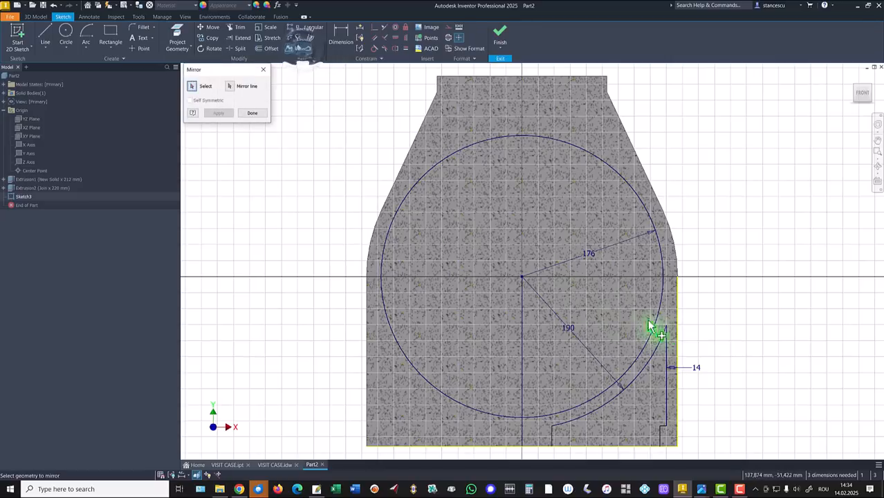
left_click(678, 361)
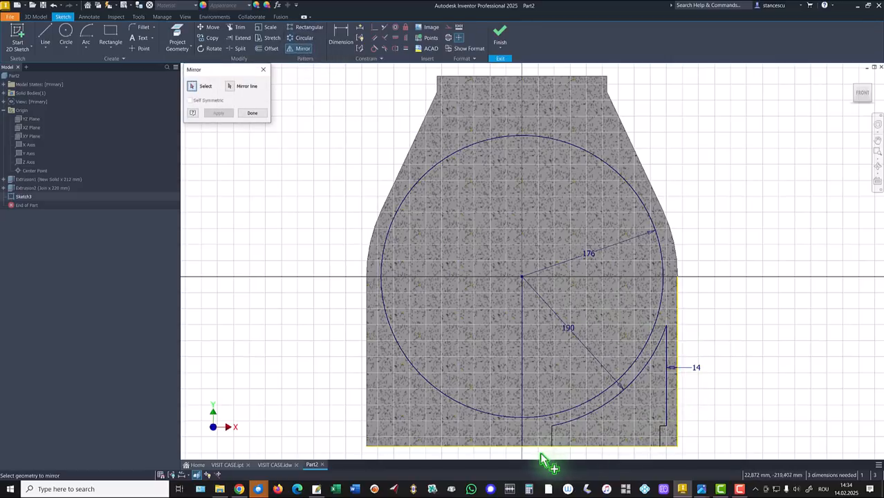
mouse_move(540, 455)
left_mouse_down()
mouse_move(669, 371)
mouse_move(675, 318)
left_mouse_up()
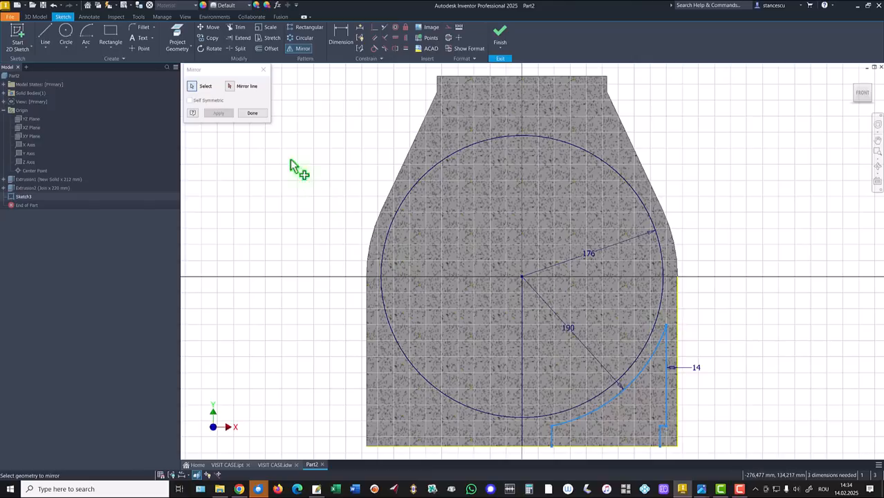
left_click(231, 94)
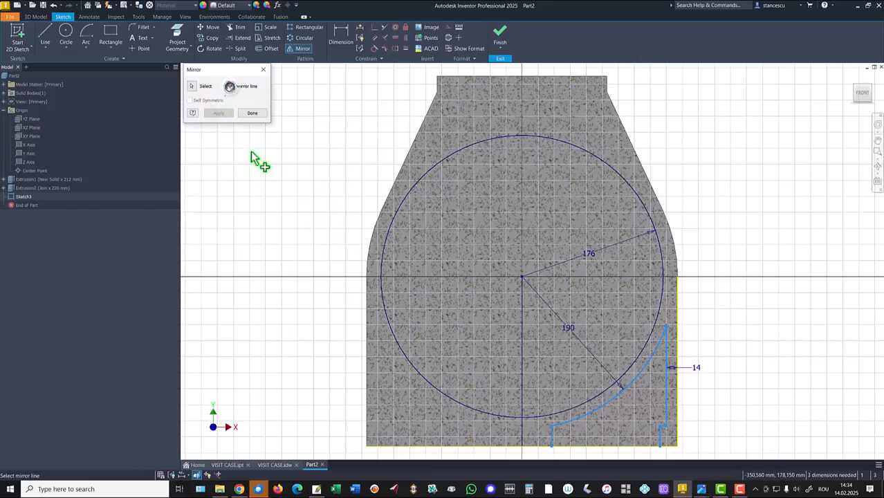
left_click(522, 352)
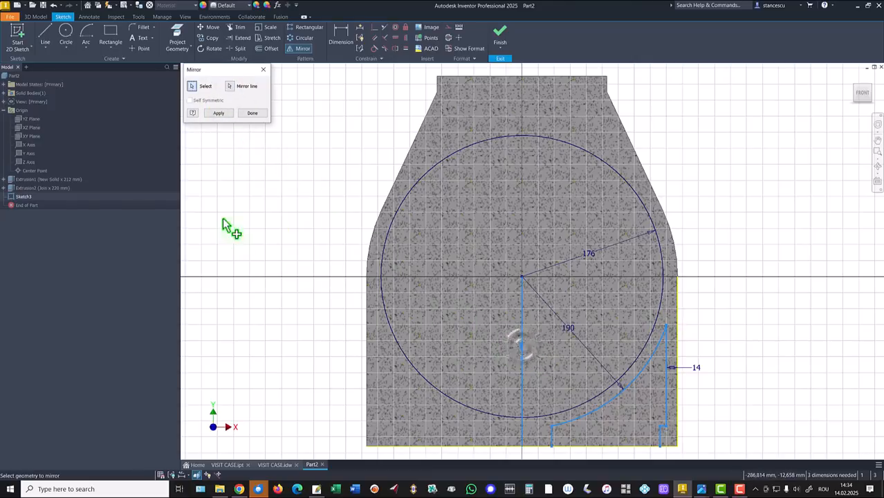
left_click(220, 113)
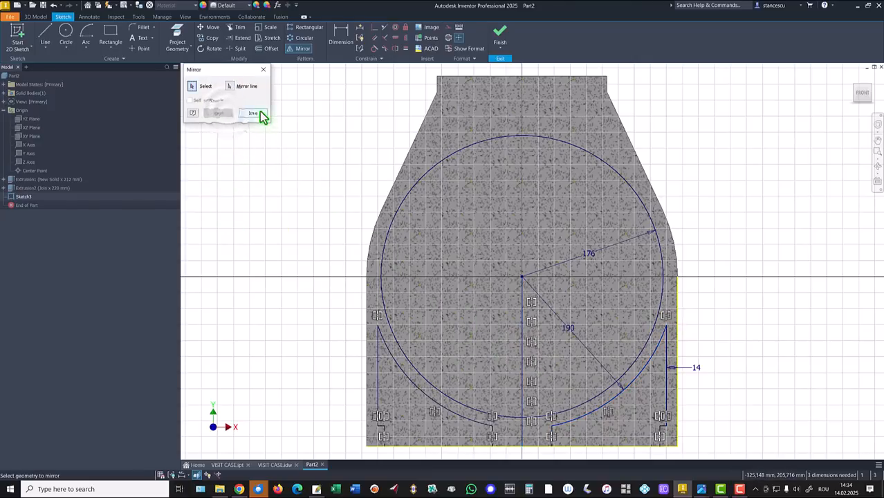
left_click(253, 114)
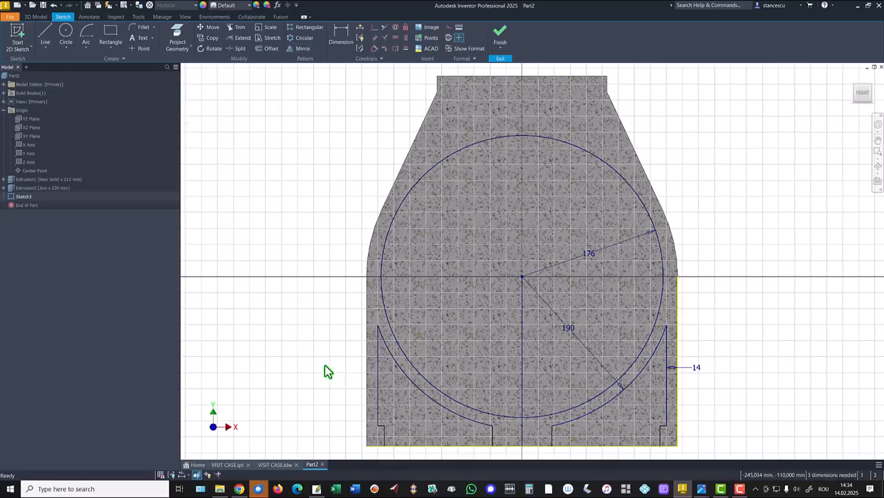
Convert the vertical centre line to construction geometry
key("Escape")
left_click(512, 356)
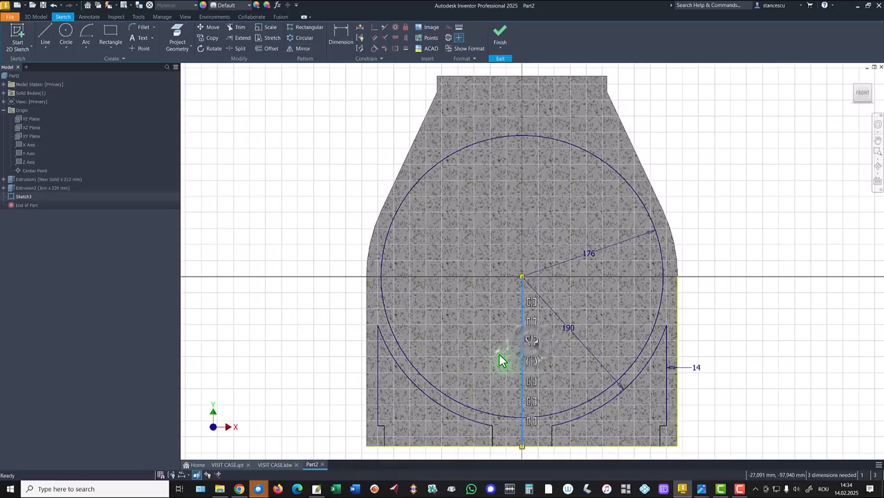
right_click(502, 360)
left_click(547, 355)
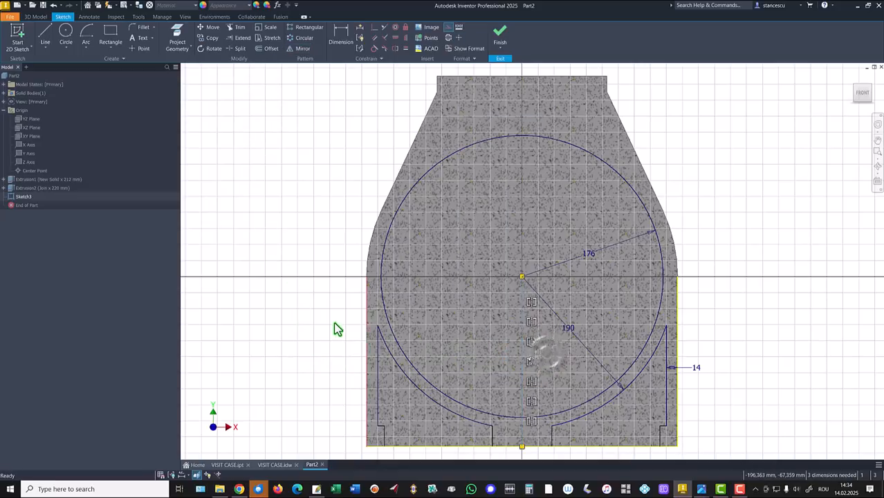
Dimension the gap between the two inner vertical lines beside the centre line as 30 mm
middle_click_drag(322, 282, 305, 211)
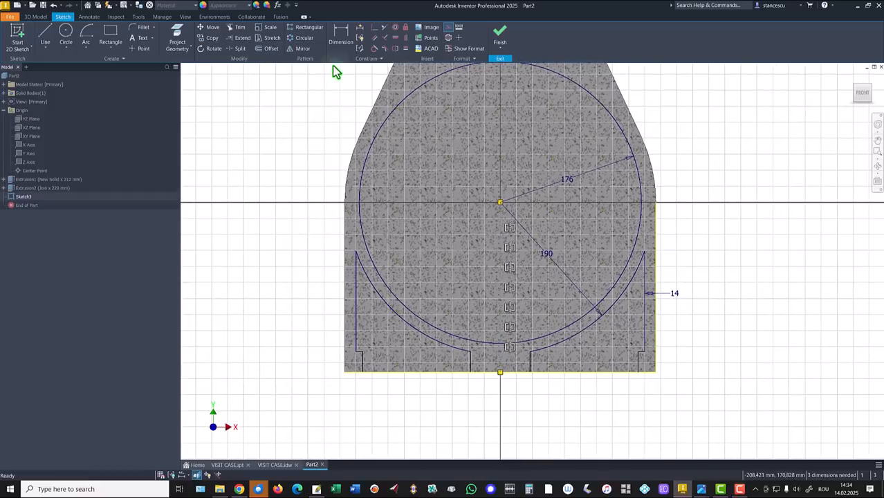
left_click(339, 41)
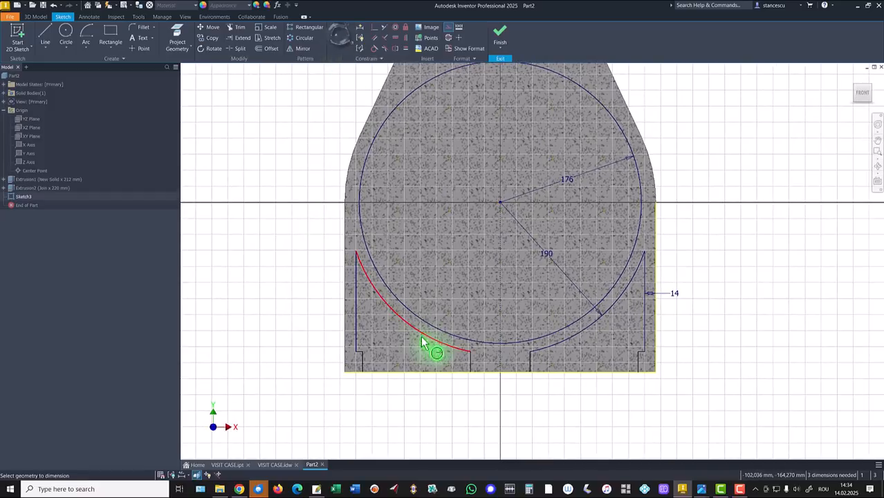
left_click(471, 360)
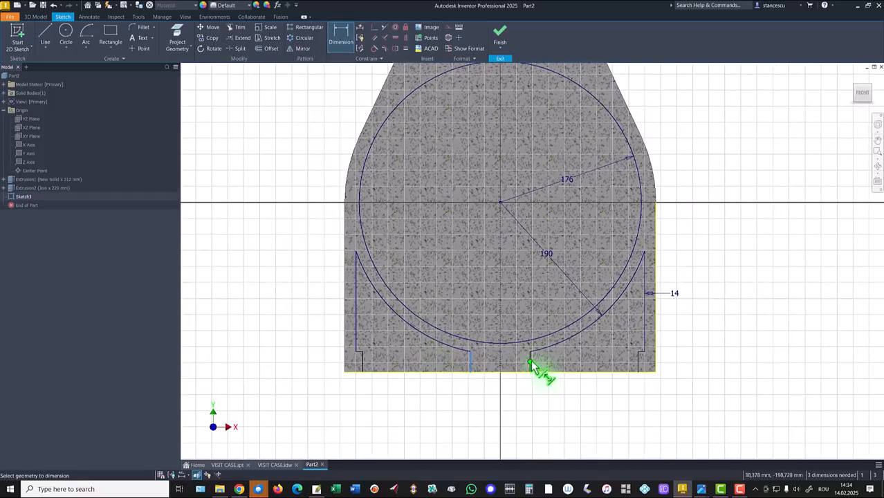
left_click(511, 400)
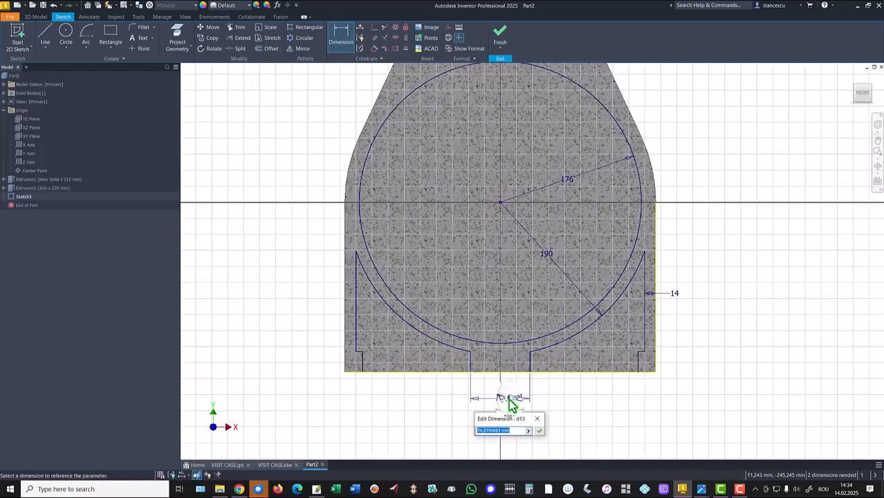
type("30")
key("Return")
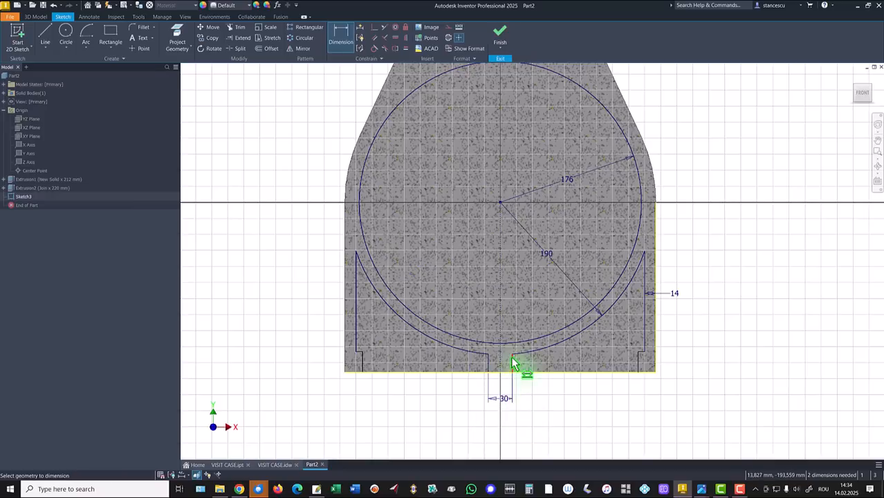
Dimension the distance between the right pocket's inner vertical line and its short outer vertical line as 144 mm
left_click(511, 362)
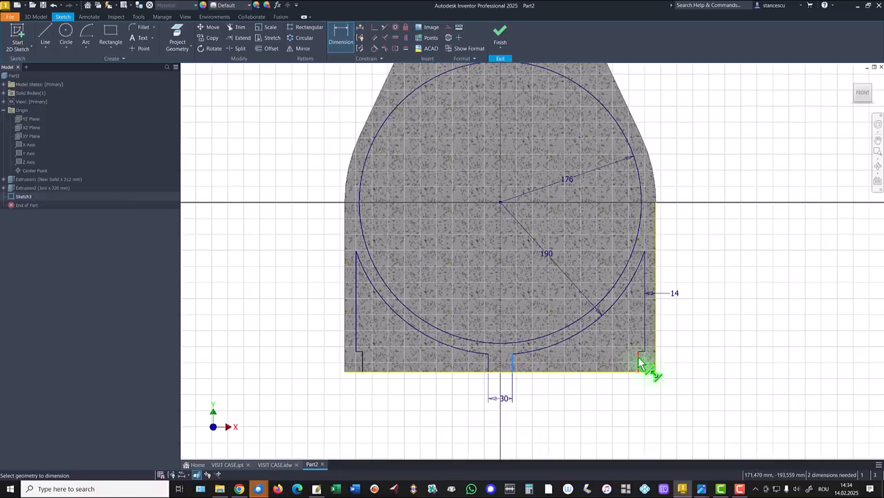
left_click(639, 360)
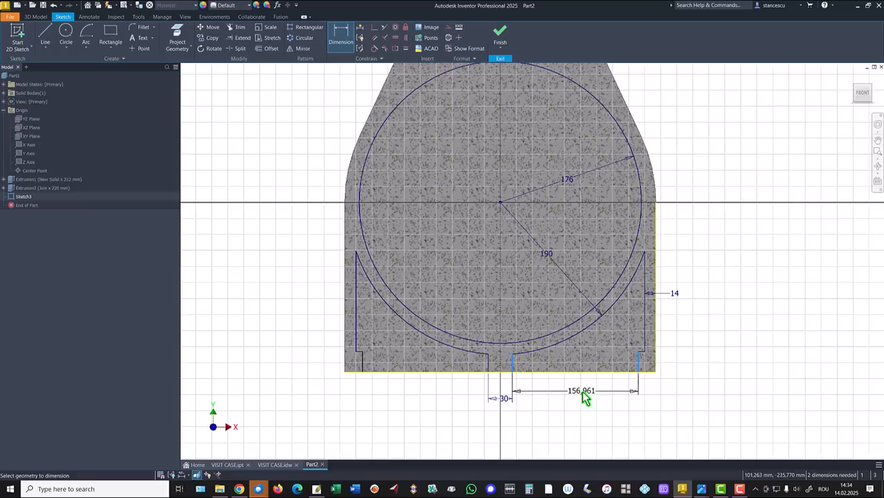
left_click(583, 396)
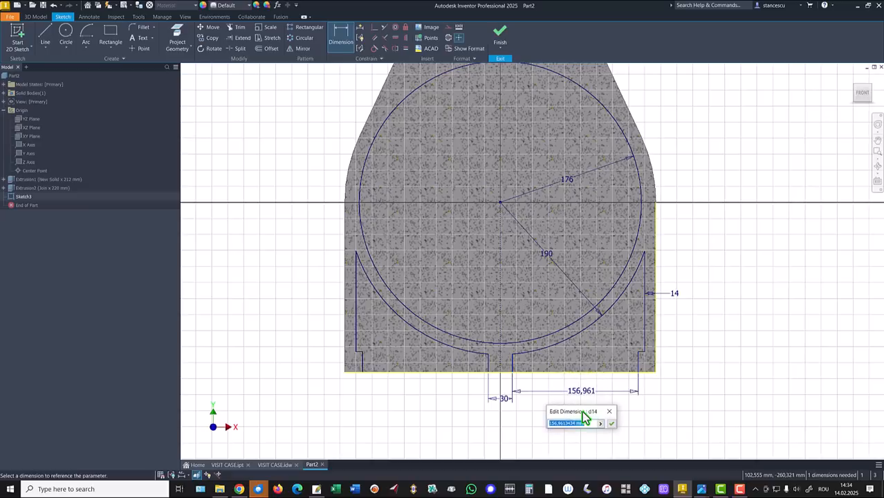
key("Return")
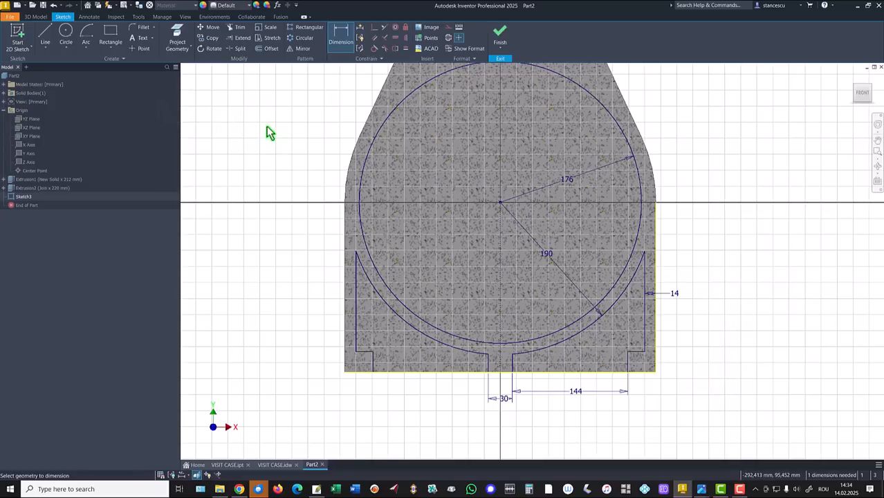
Fillet the right pocket's top corner, lower outer step corner and inner corner beside the centre gap with a 10 mm radius
left_click(140, 27)
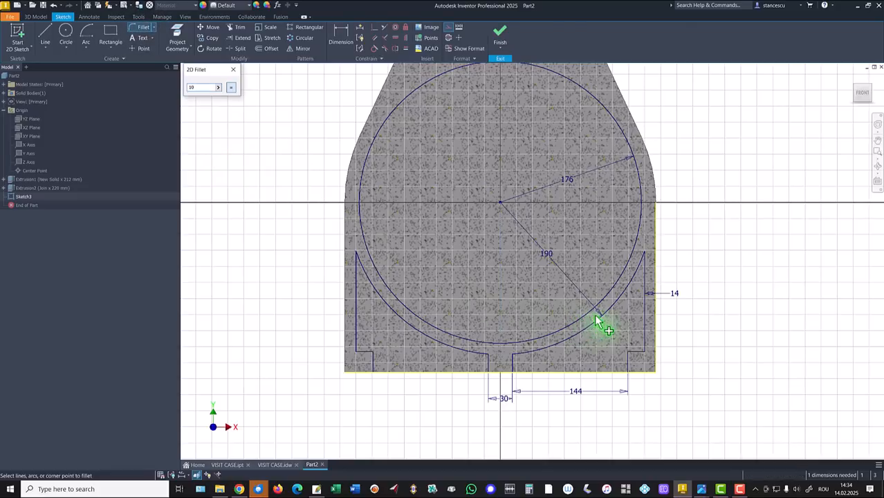
left_click(636, 282)
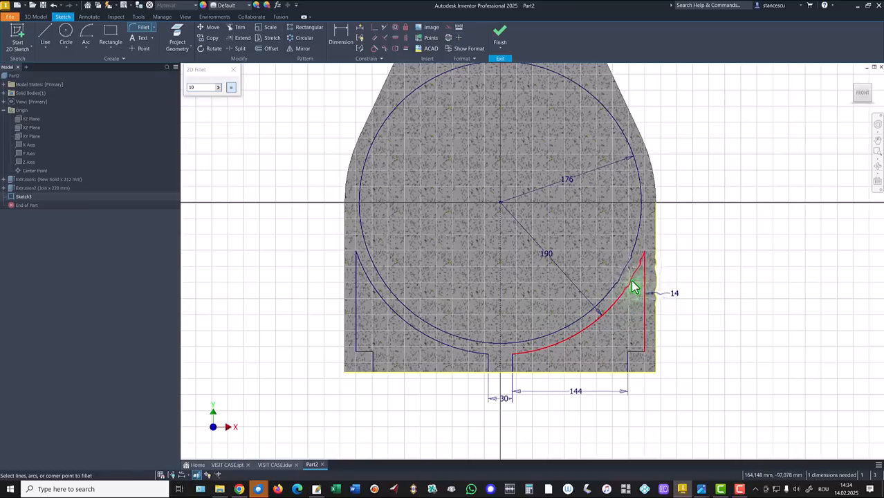
left_click(634, 286)
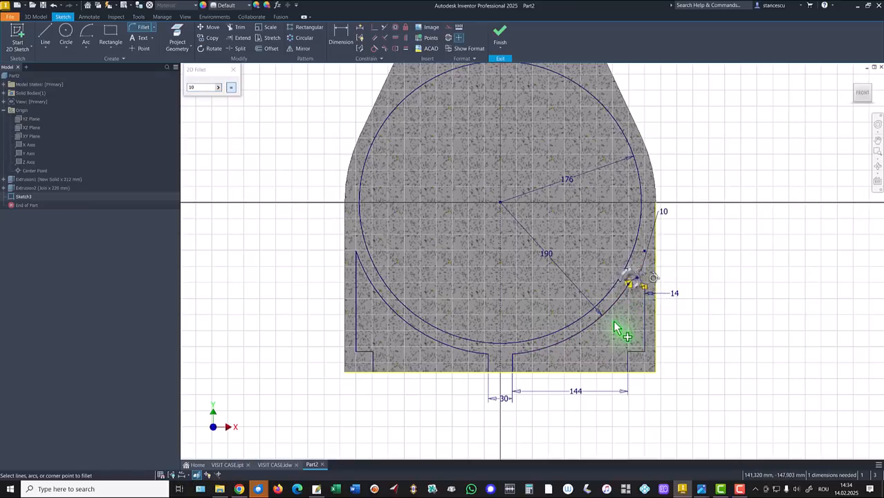
left_click(644, 345)
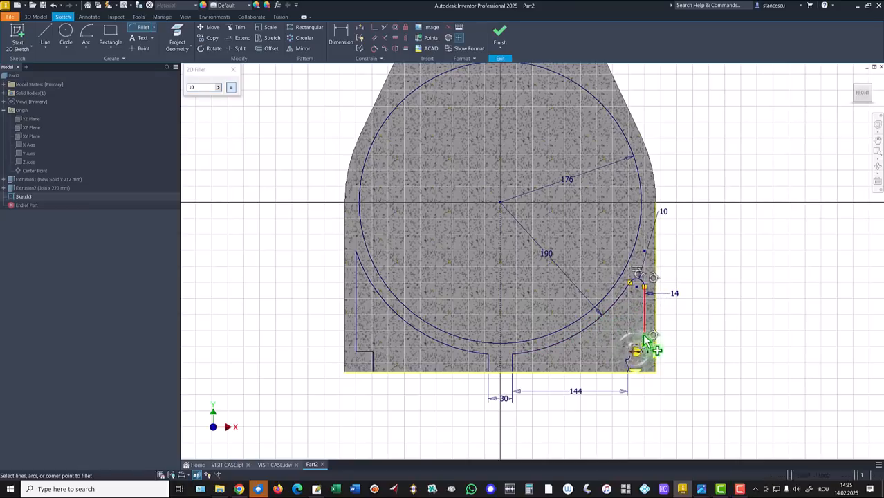
left_click(511, 362)
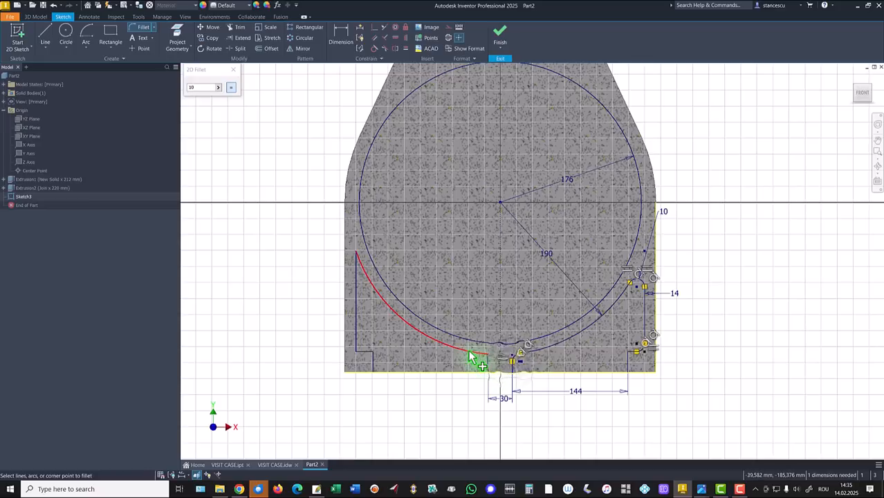
Apply the same 10 mm fillets to the left pocket's inner corner, top corner and lower outer step corner
left_click(468, 350)
left_click(489, 369)
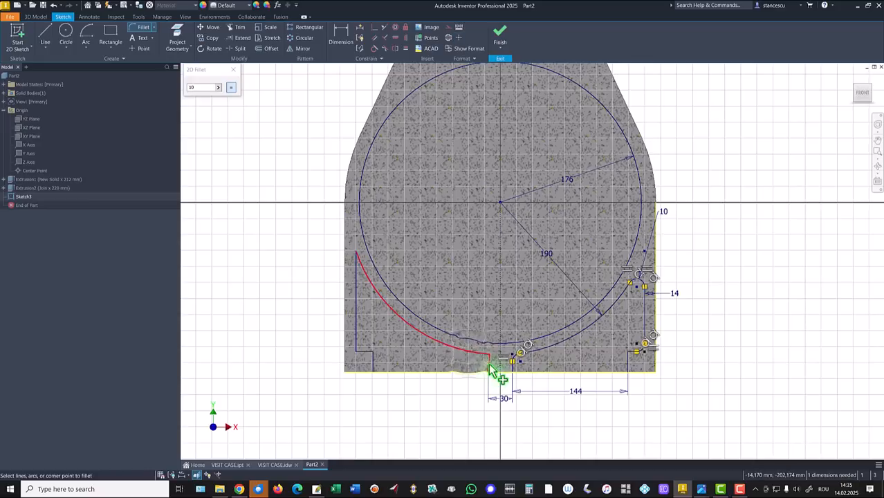
left_click(369, 286)
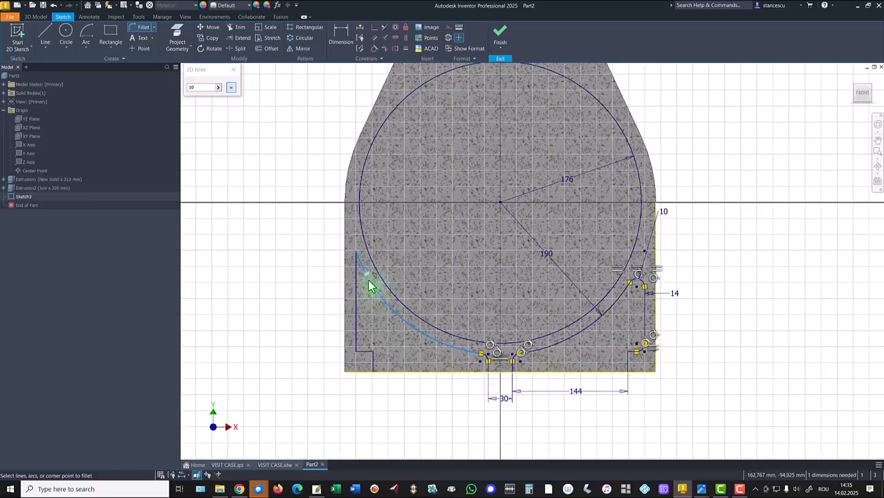
left_click(357, 339)
left_click(365, 350)
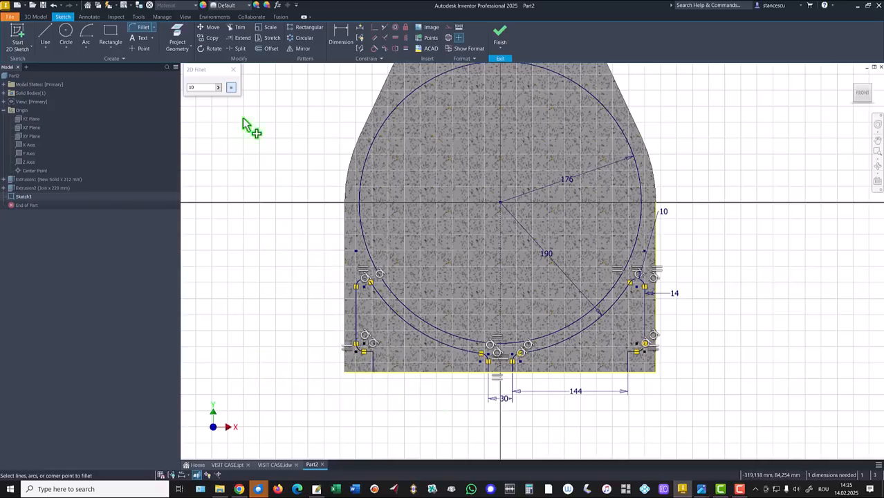
key("Escape")
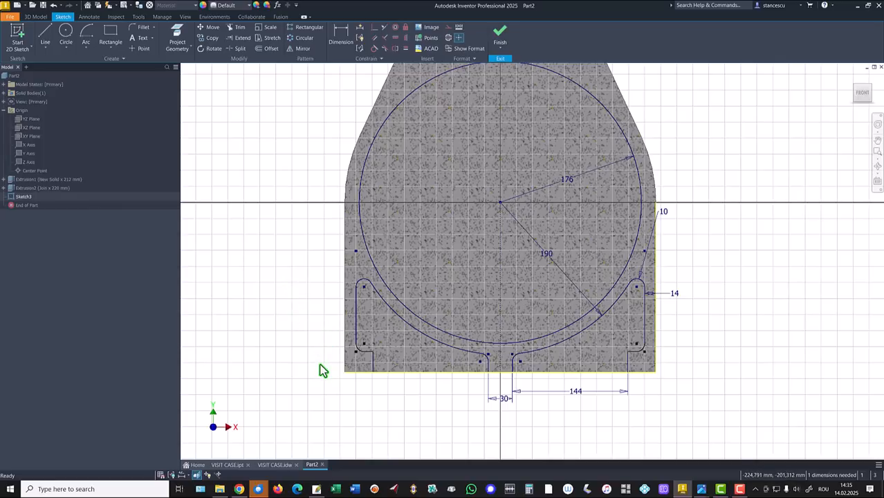
key("Home")
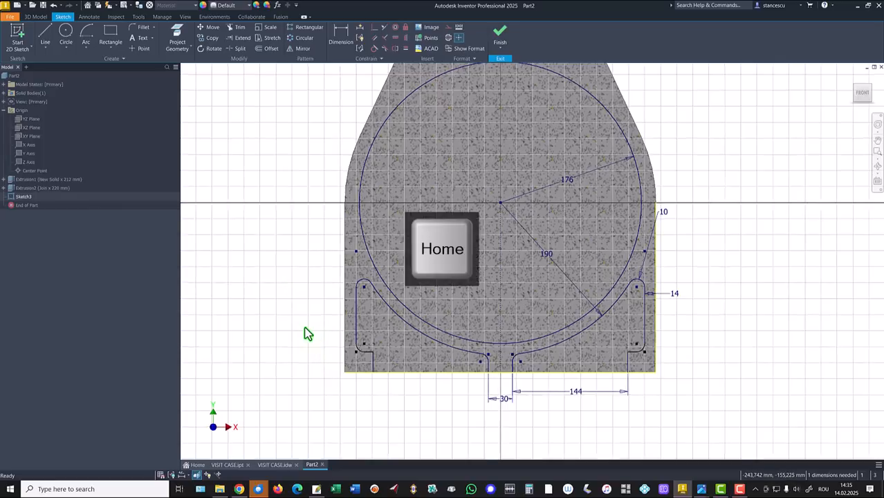
Apply Auto Dimension to the cavity sketch to locate its missing dimension, and undo the generated dimension
left_click(358, 33)
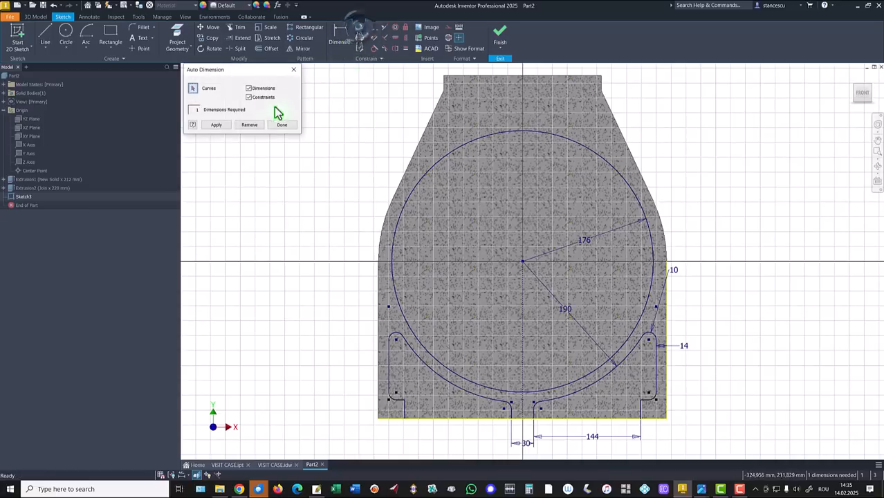
left_click(215, 125)
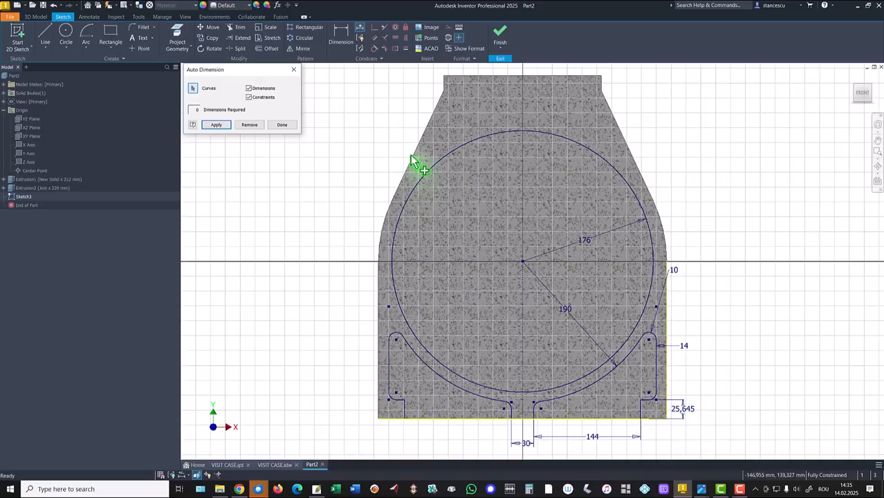
left_click(282, 125)
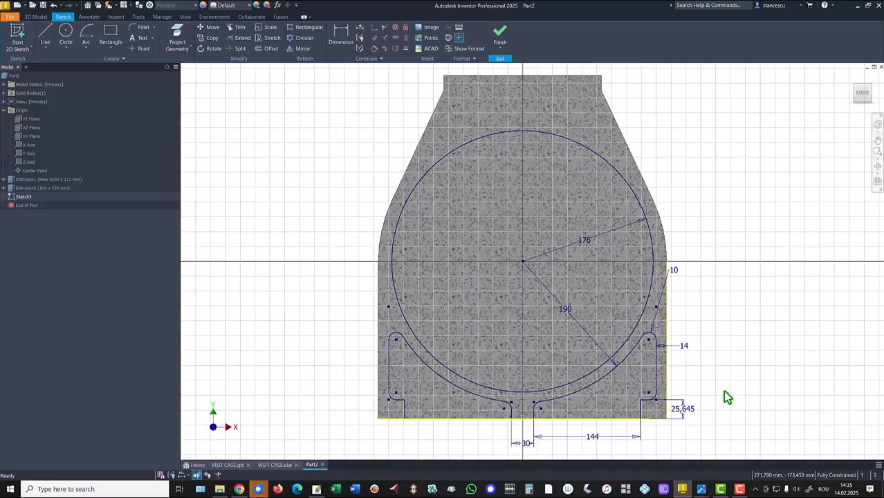
key("ctrl+z")
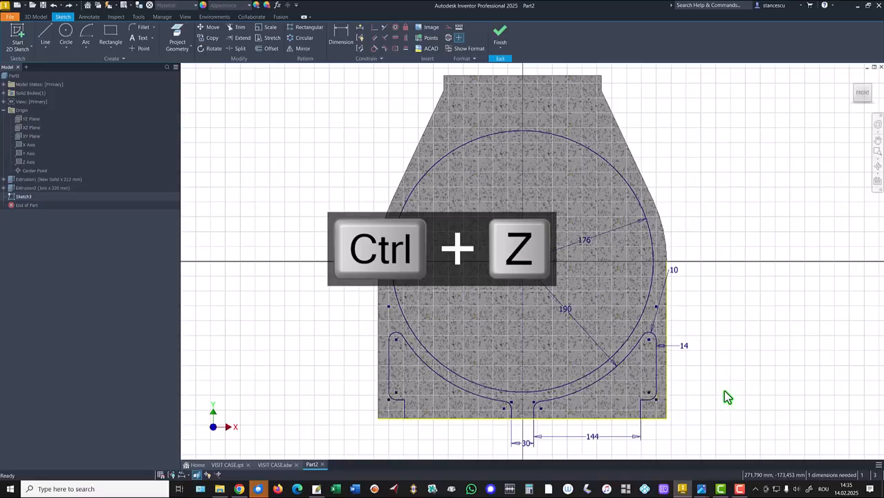
Dimension the short outer vertical line at the base of the right pocket as 20 mm
left_click(351, 45)
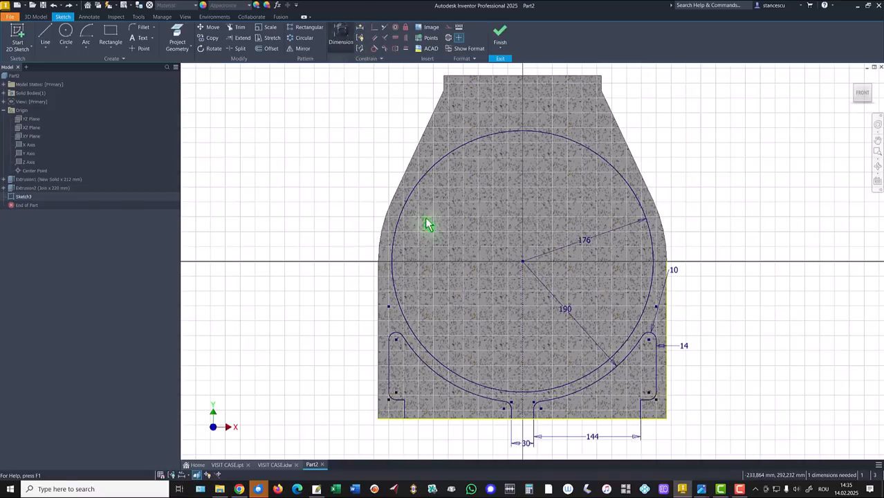
scroll(631, 419, "down", 3)
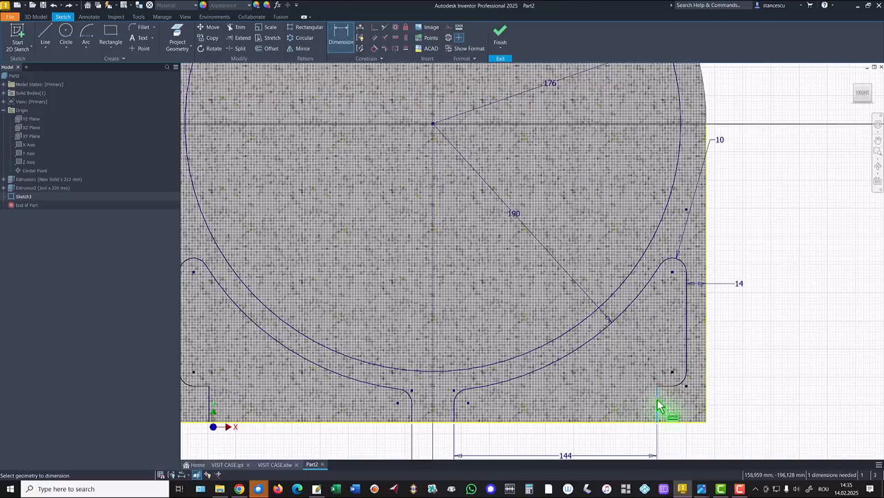
left_click(657, 406)
left_click(746, 390)
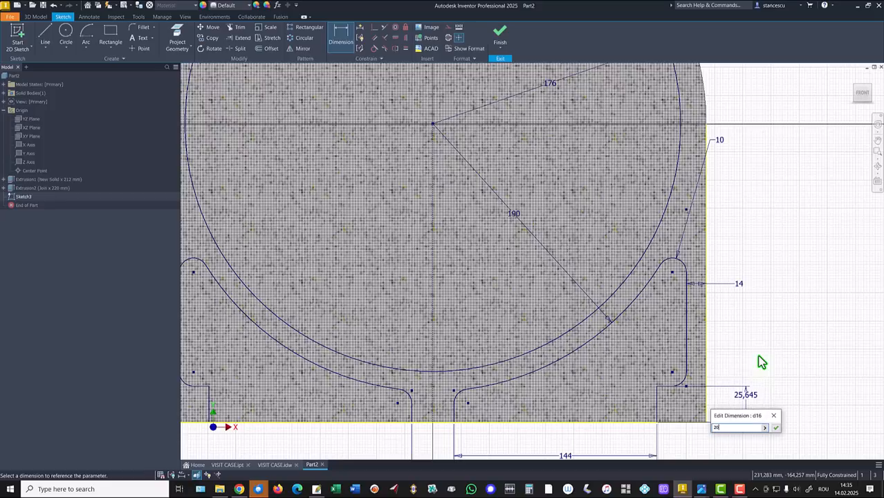
key("Return")
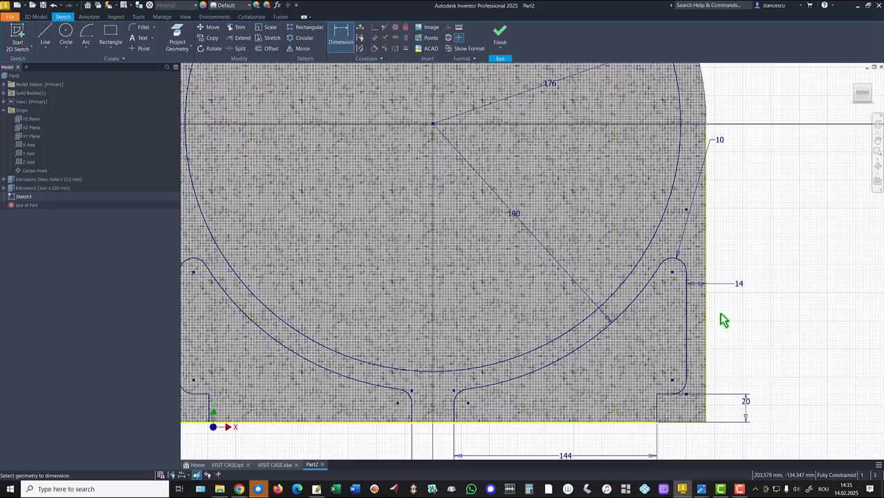
key("Home")
key("Escape")
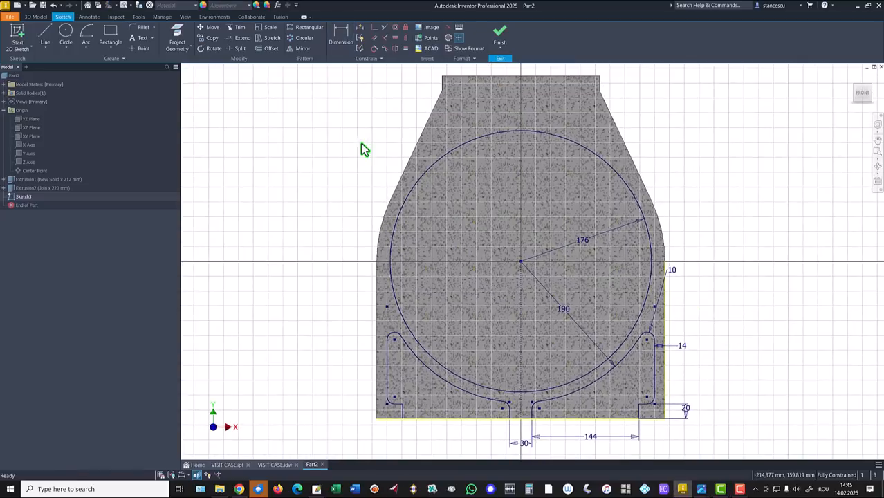
Project the housing's left and right slanted upper edges into the cavity sketch
left_click(177, 34)
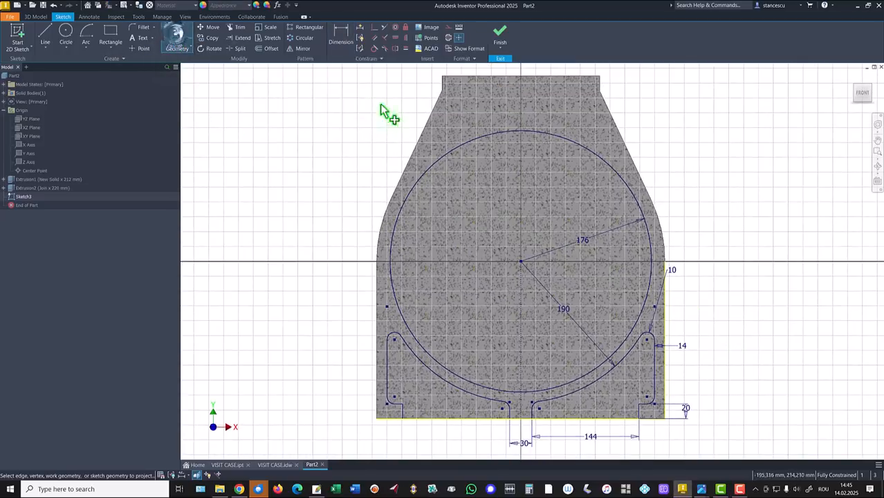
left_click(422, 139)
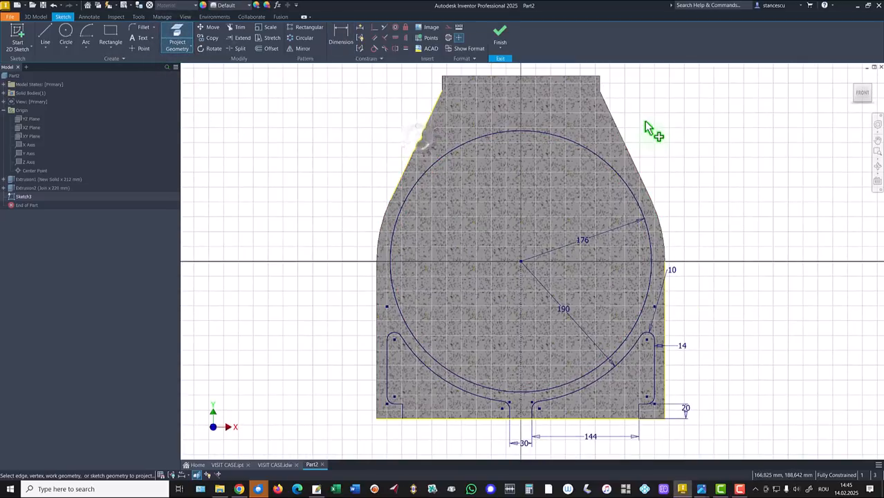
left_click(626, 143)
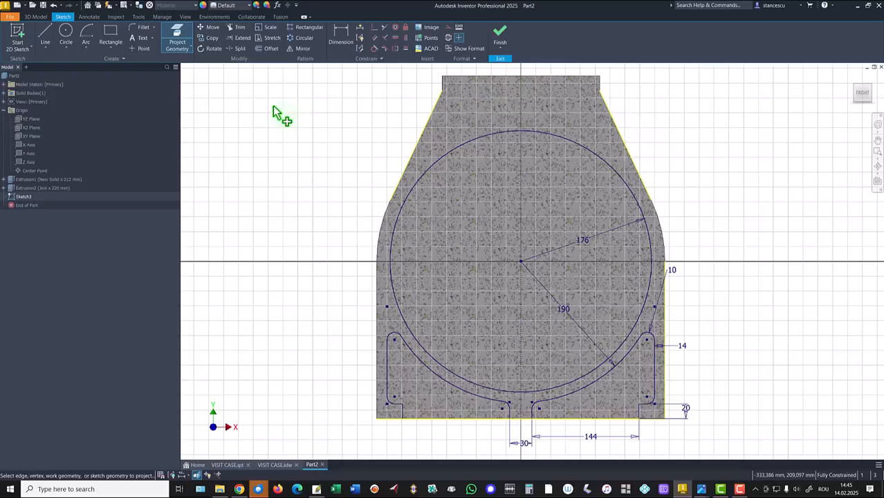
Draw two slanted lines tangent to the circle, joined by a horizontal line above it, each parallel to its projected slanted edge
left_click(45, 35)
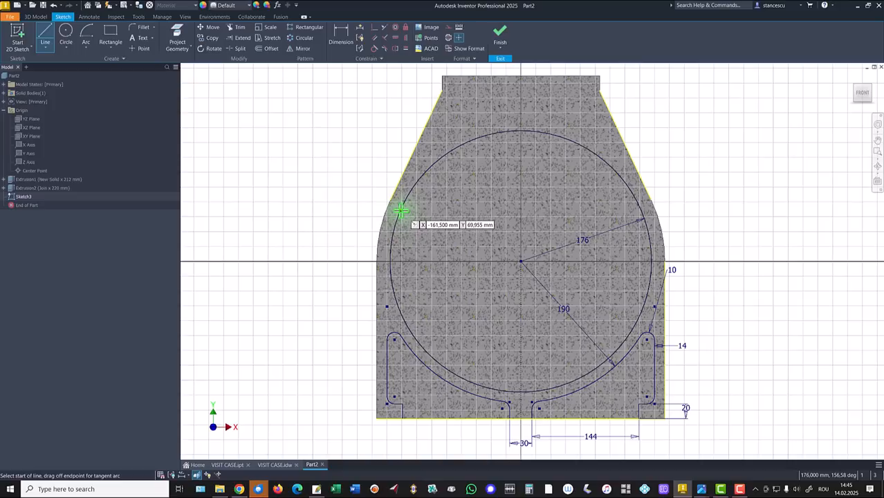
left_click_drag(401, 202, 448, 110)
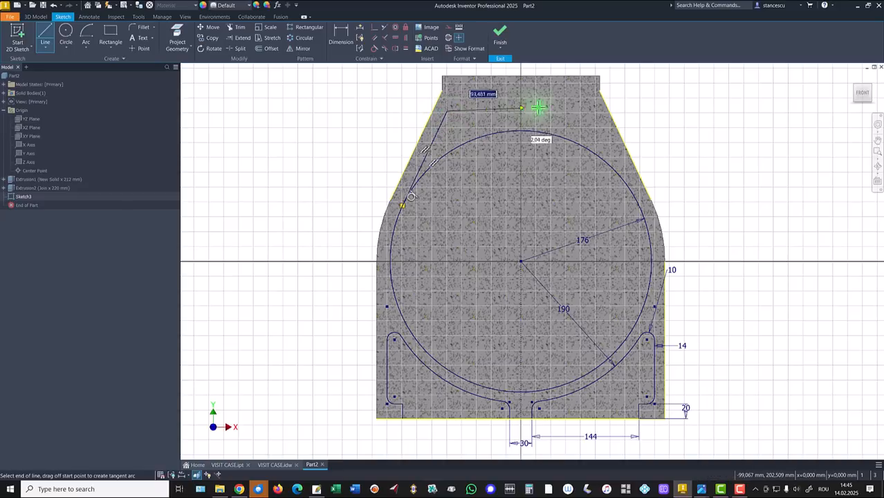
left_click(588, 111)
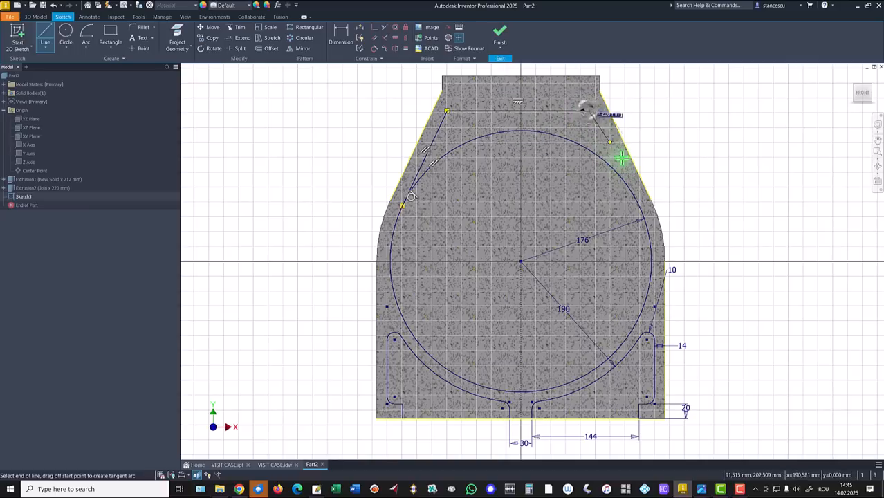
left_click(636, 199)
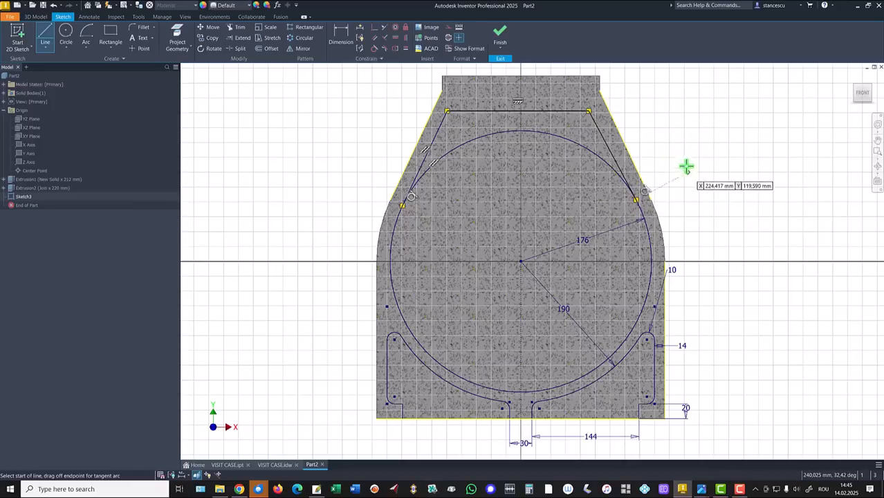
left_click(374, 39)
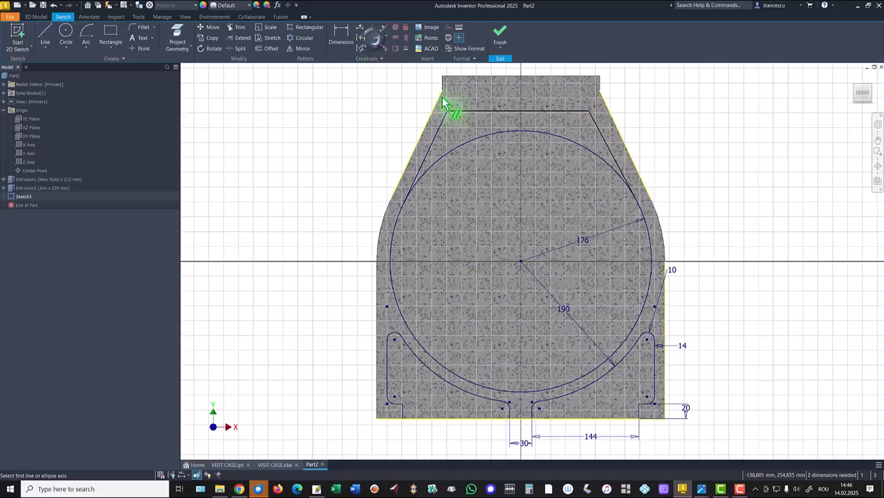
left_click(612, 156)
left_click(629, 153)
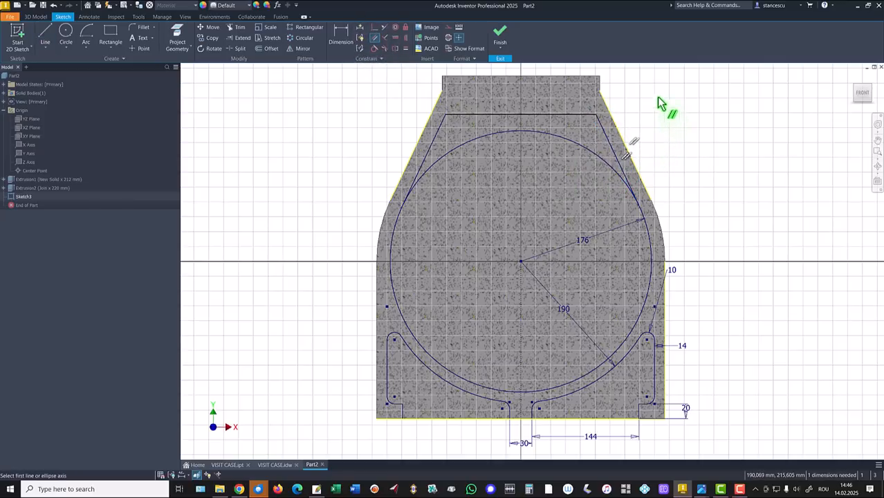
Dimension the distance between the cavity's horizontal upper line and the housing's top edge as 20+10 mm
left_click(340, 34)
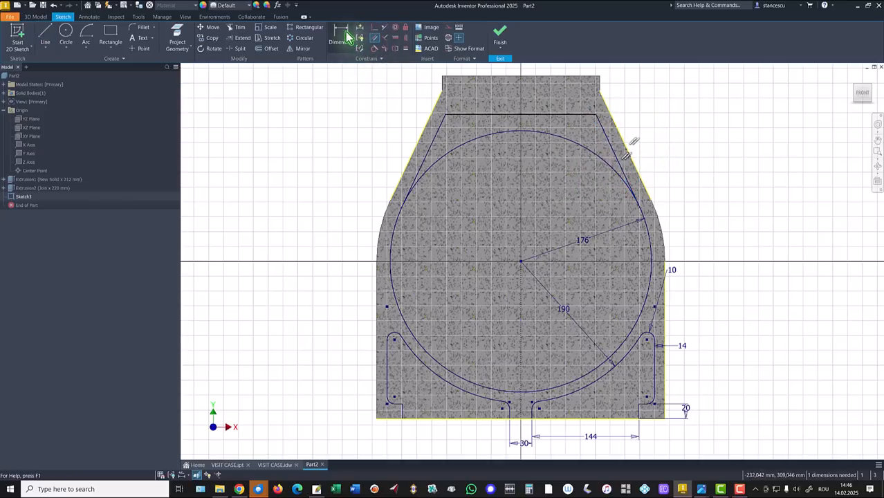
left_click(469, 115)
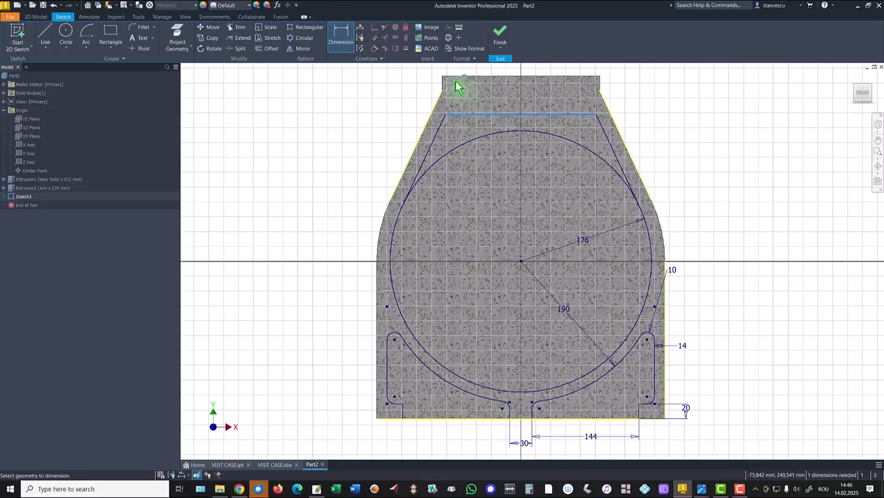
left_click(400, 96)
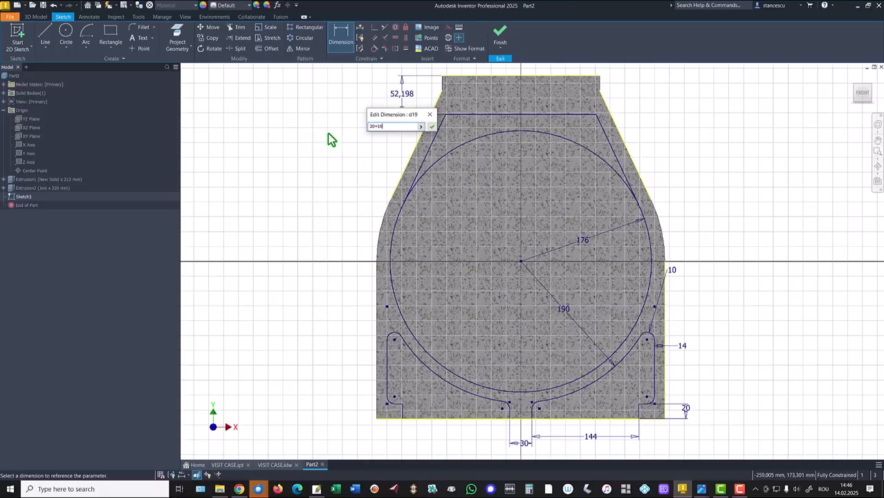
key("Return")
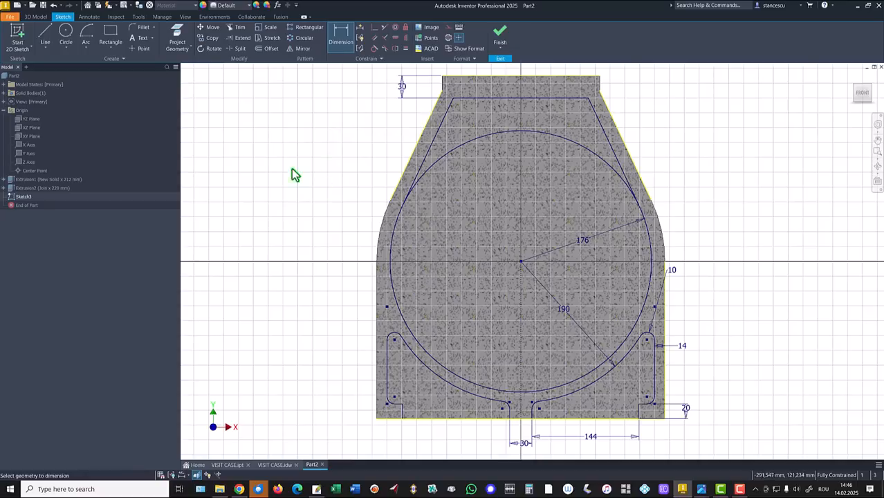
Trim the circle's upper arc between the two slanted lines and finish the cavity sketch
left_click(237, 27)
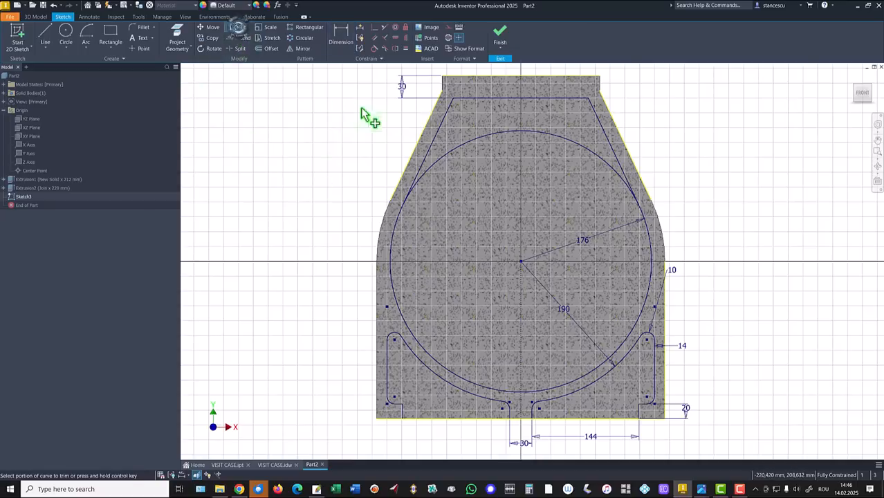
left_click(449, 157)
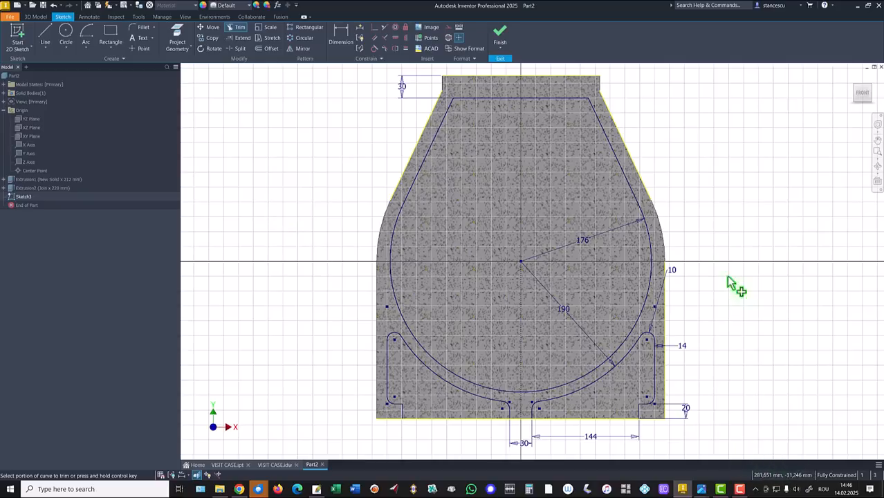
left_click(501, 38)
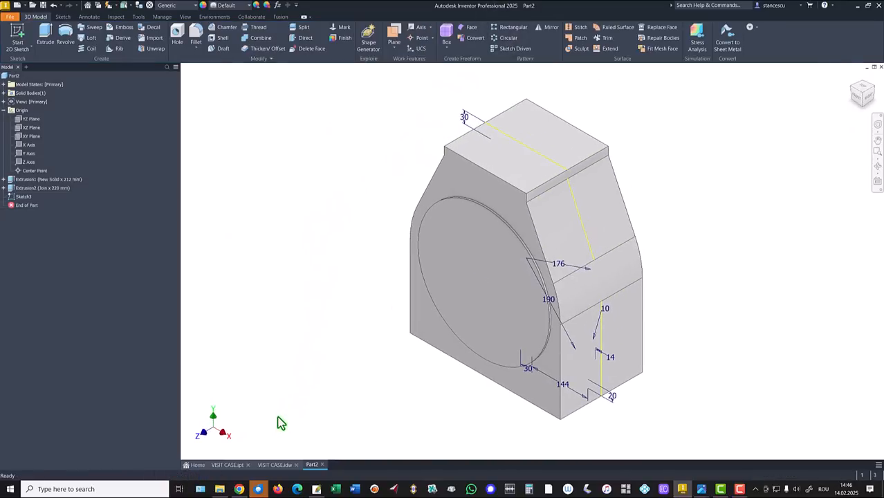
Using the depth and wall thickness from the VISIT CASE drawing, cut the cavity and both lower pocket profiles symmetrically over 220-18*2 mm
left_click(275, 464)
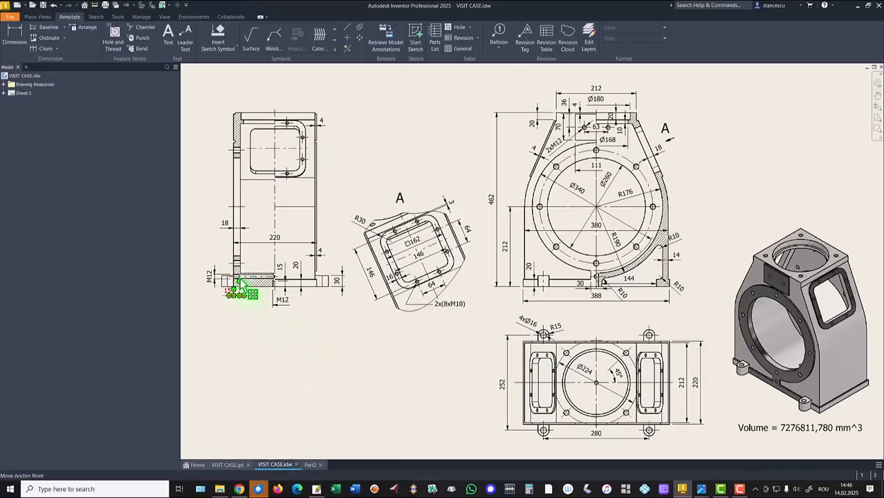
left_click(275, 242)
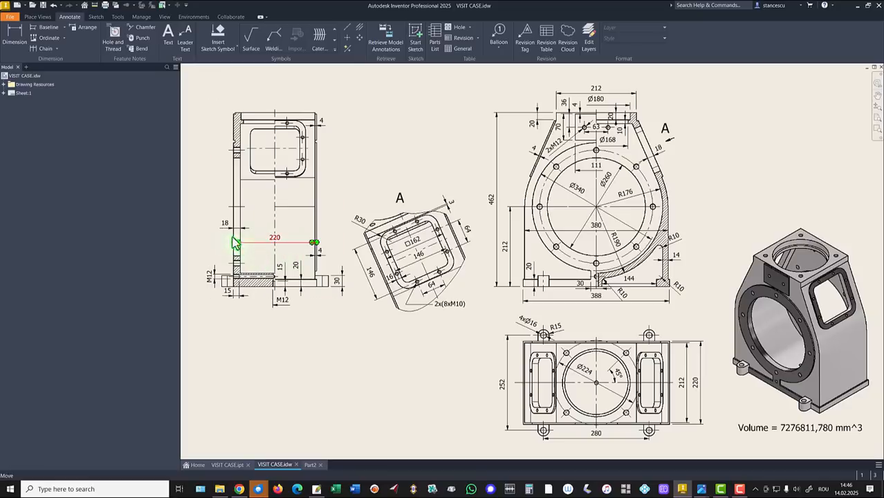
key("Escape")
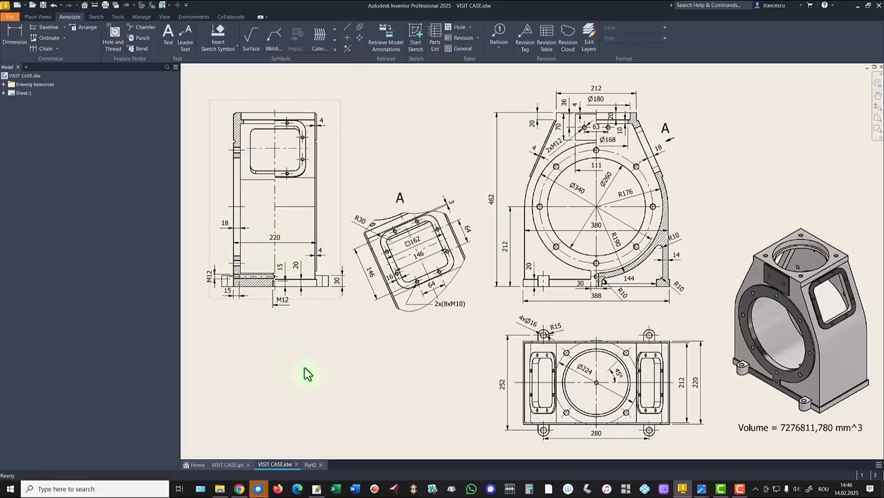
left_click(311, 466)
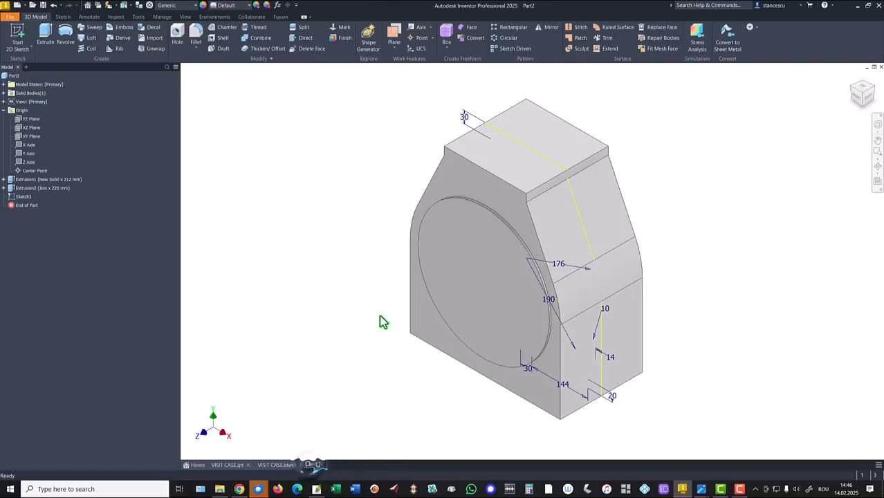
left_click(55, 35)
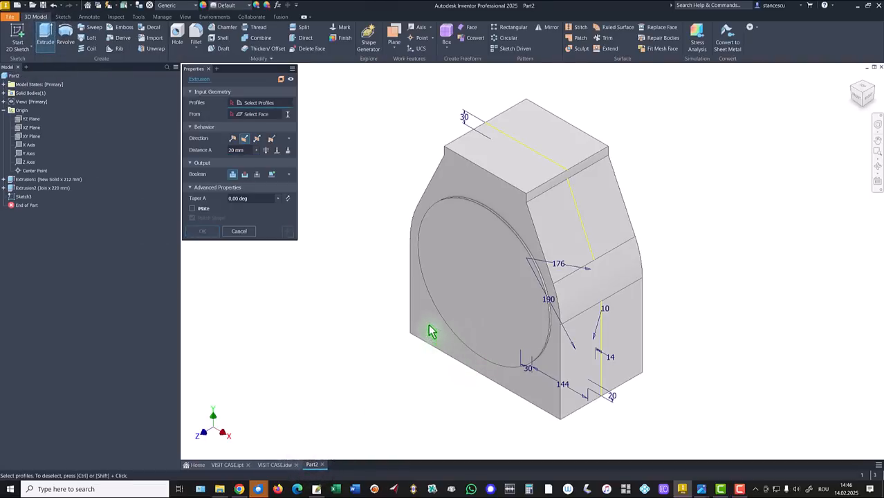
left_click(488, 329)
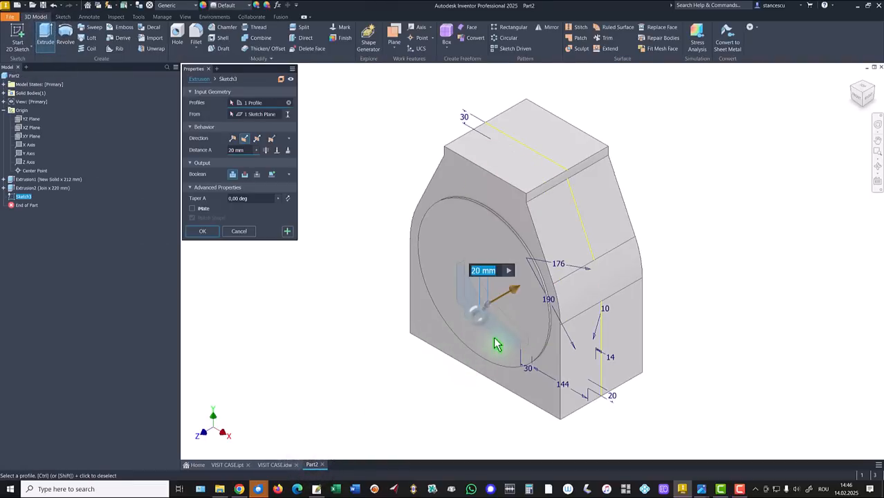
left_click(572, 363)
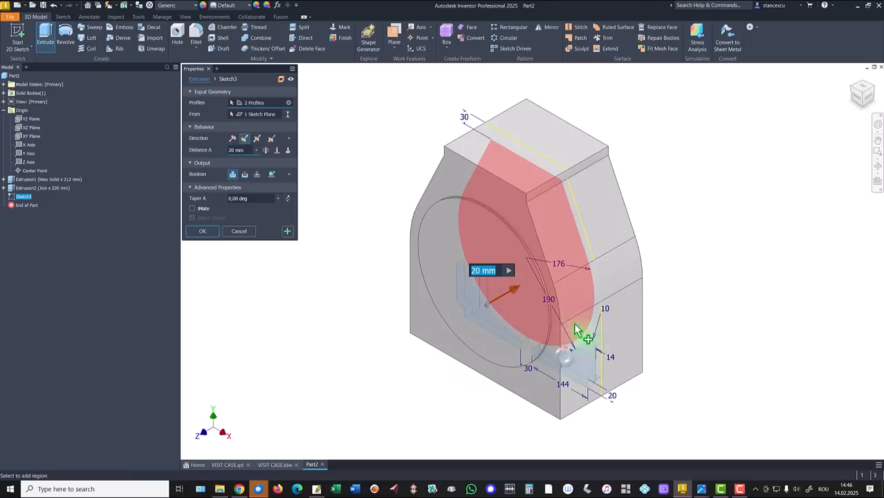
left_click(564, 223)
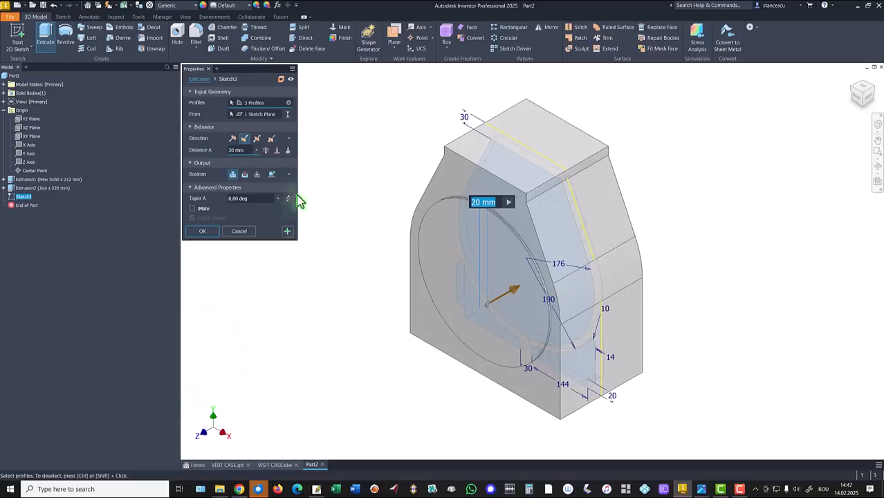
left_click(256, 140)
left_click(244, 173)
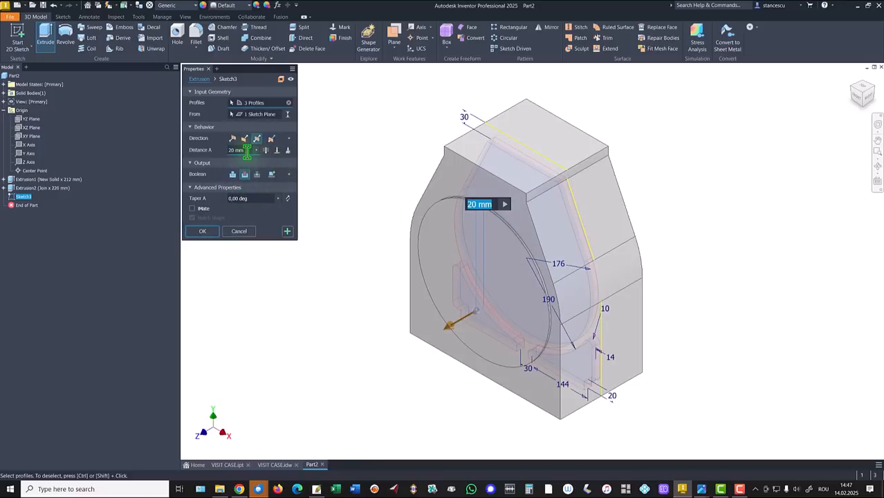
left_click(247, 153)
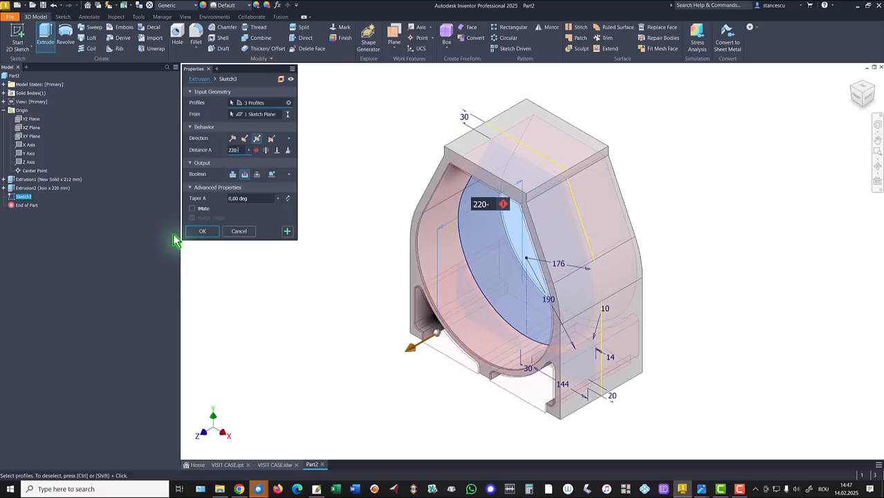
type("220-18")
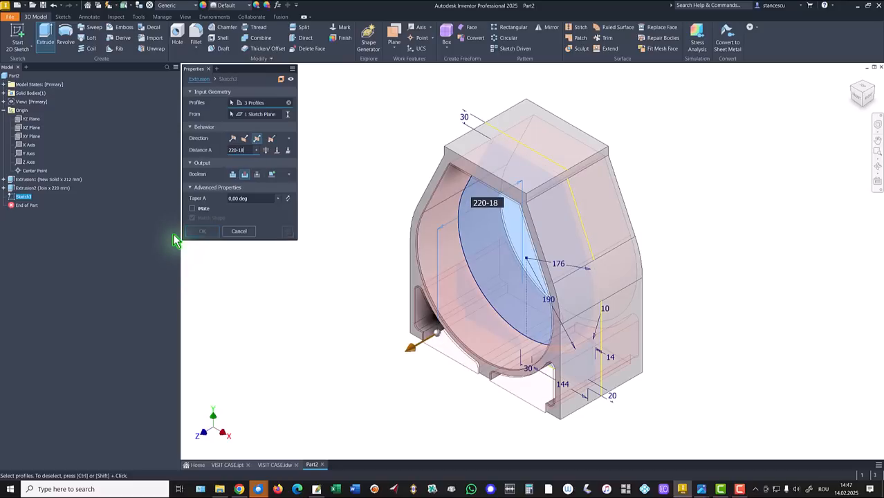
type("*2")
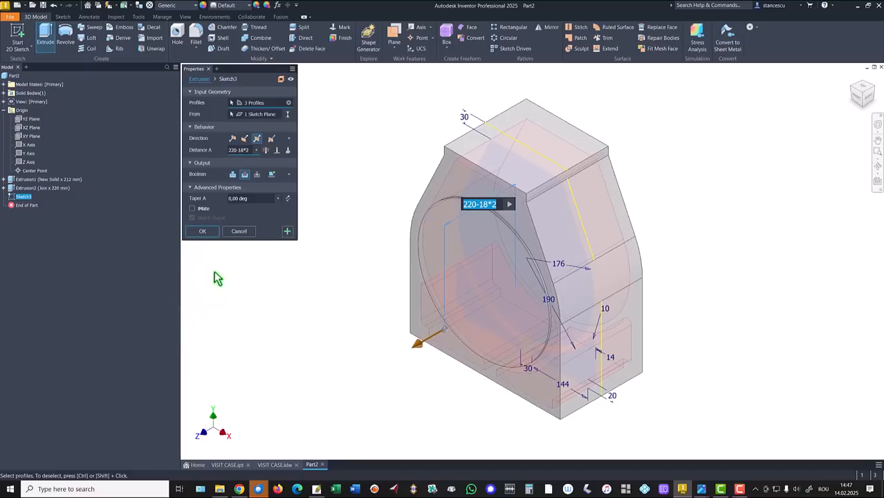
left_click(202, 231)
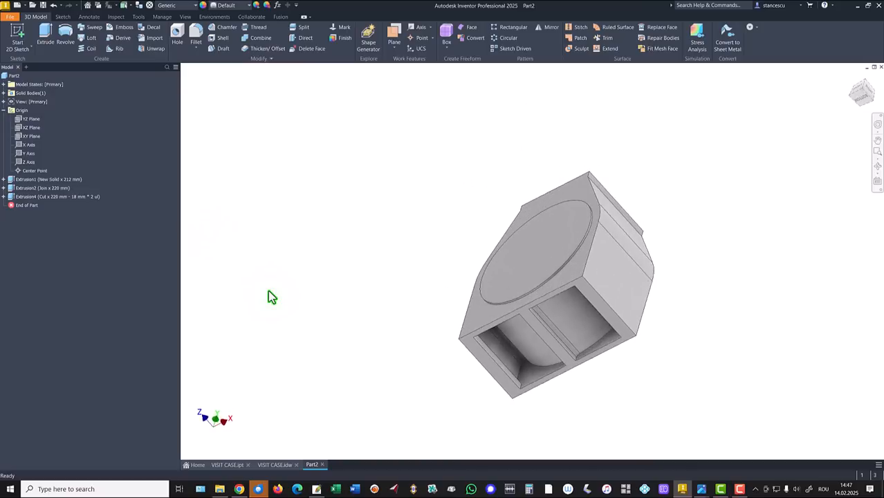
Examine the base of the finished VISIT CASE.ipt model and the body depth and base border dimensions in the VISIT CASE.idw drawing
key("F6")
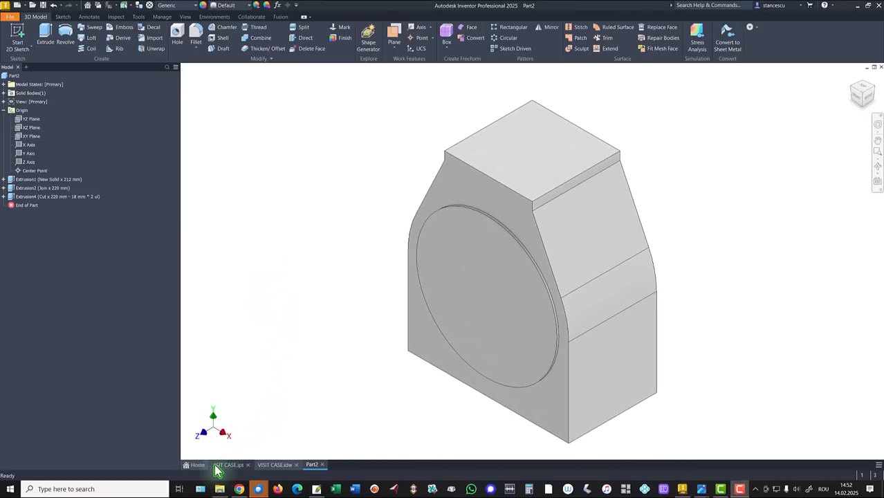
left_click(216, 465)
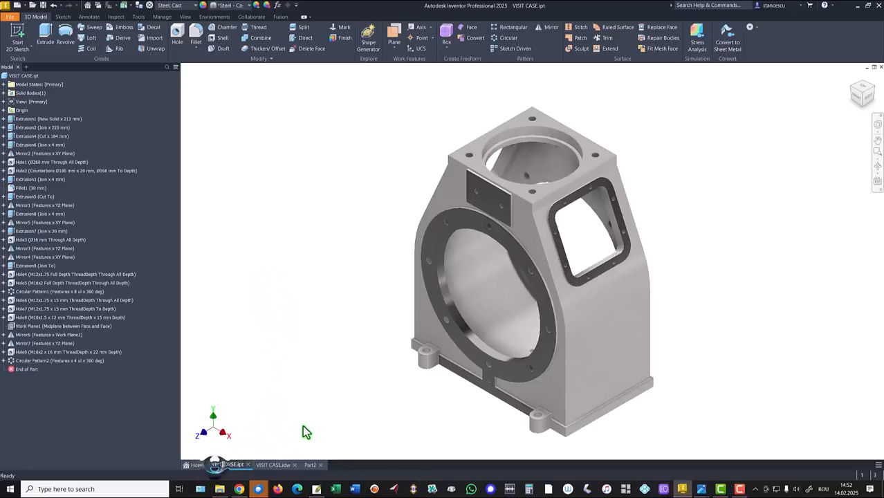
middle_click_drag(492, 445, 759, 262, "shift")
key("F6")
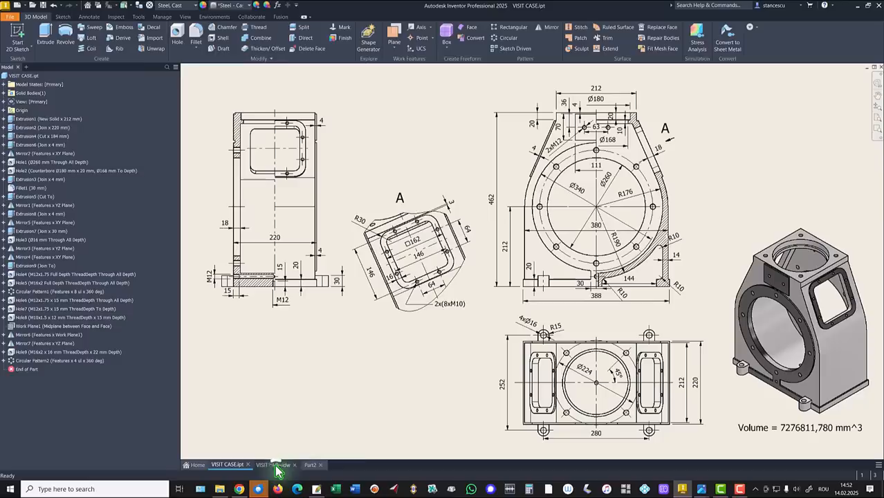
left_click(277, 467)
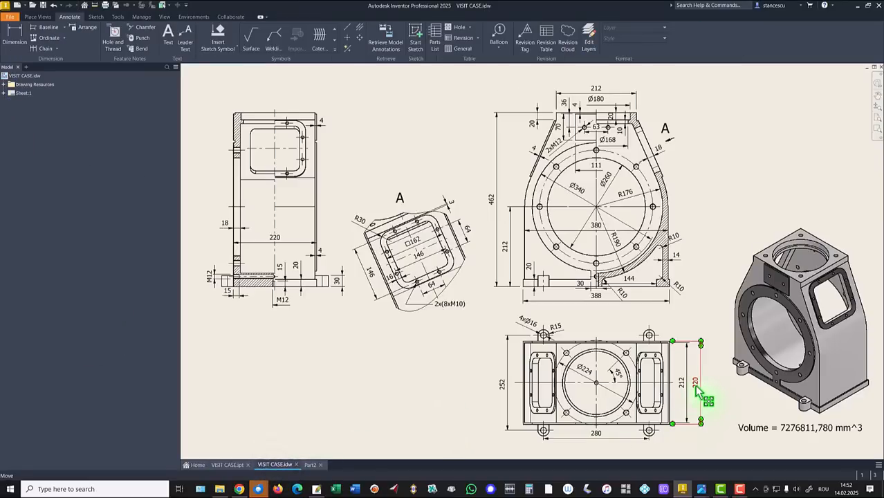
mouse_move(695, 389)
left_mouse_down()
mouse_move(688, 385)
mouse_move(701, 385)
left_mouse_up()
left_click_drag(693, 390, 685, 392)
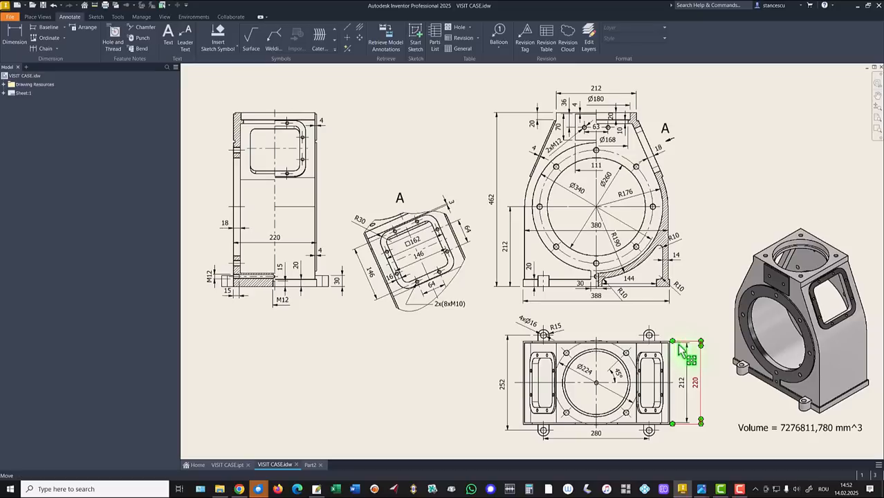
left_click_drag(678, 344, 681, 343)
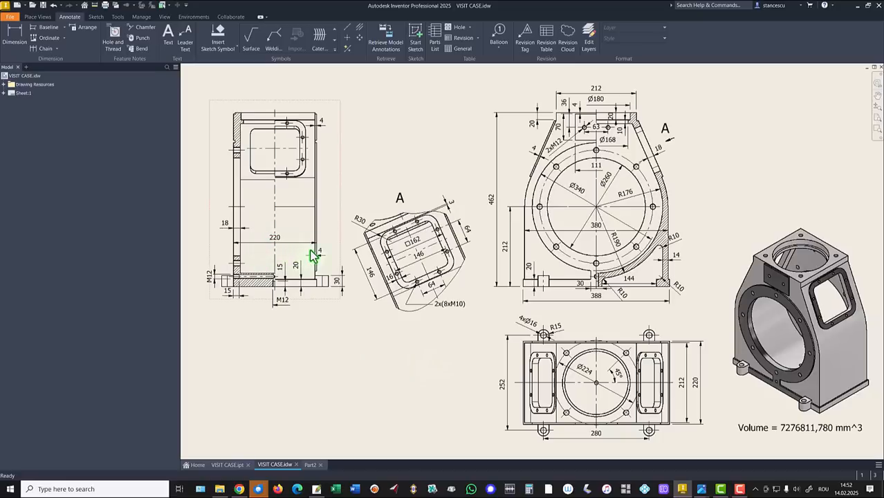
left_click_drag(320, 253, 321, 253)
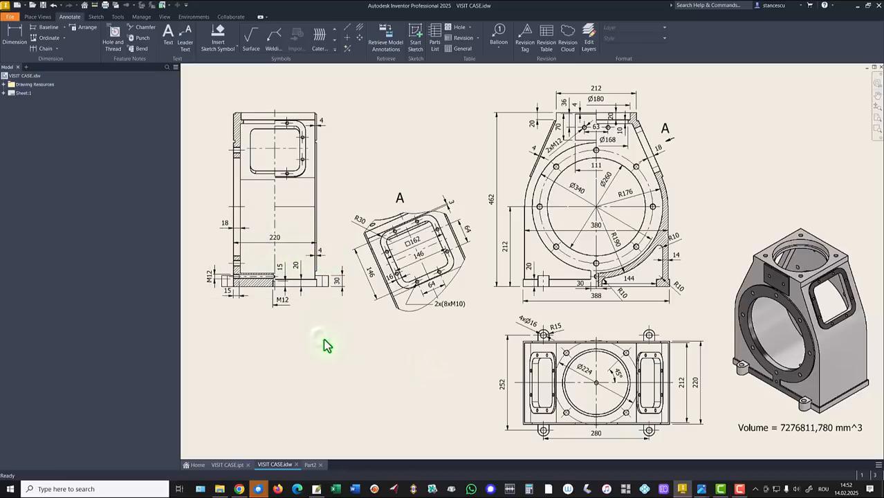
Return to Part2, start a sketch on the housing's bottom face and project the face's outer and pocket outlines
left_click(310, 465)
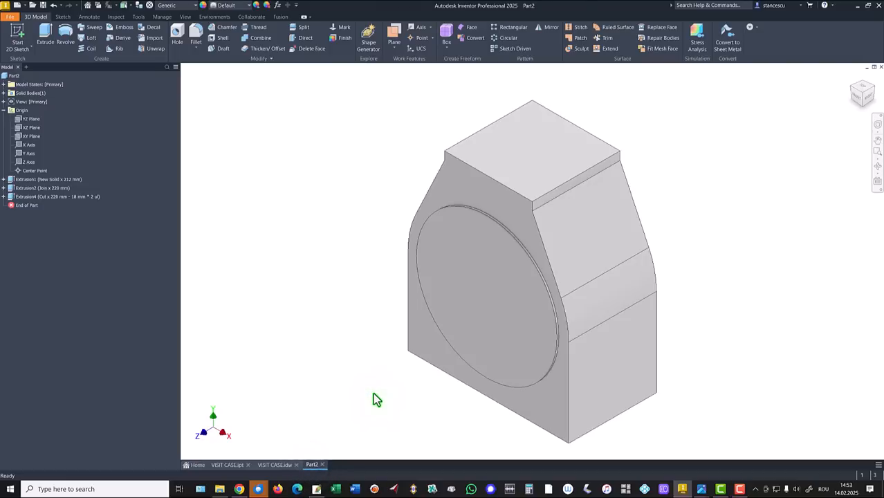
middle_click_drag(373, 393, 377, 395, "shift")
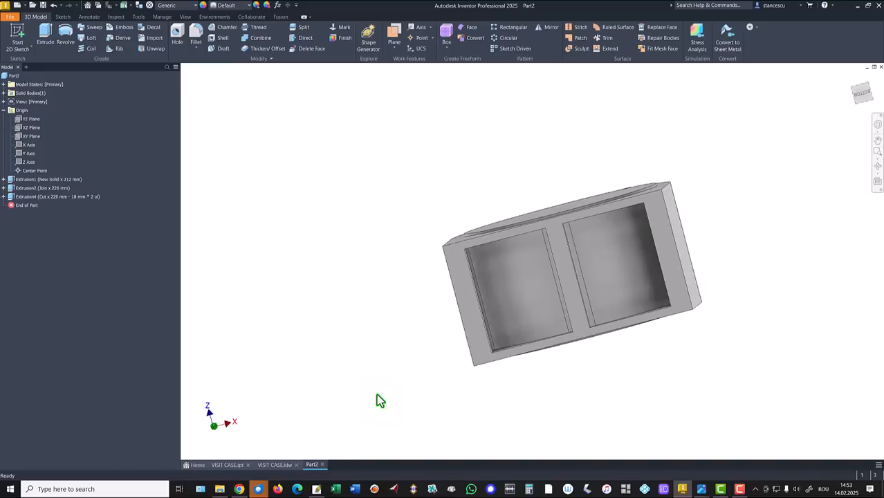
left_click(446, 298)
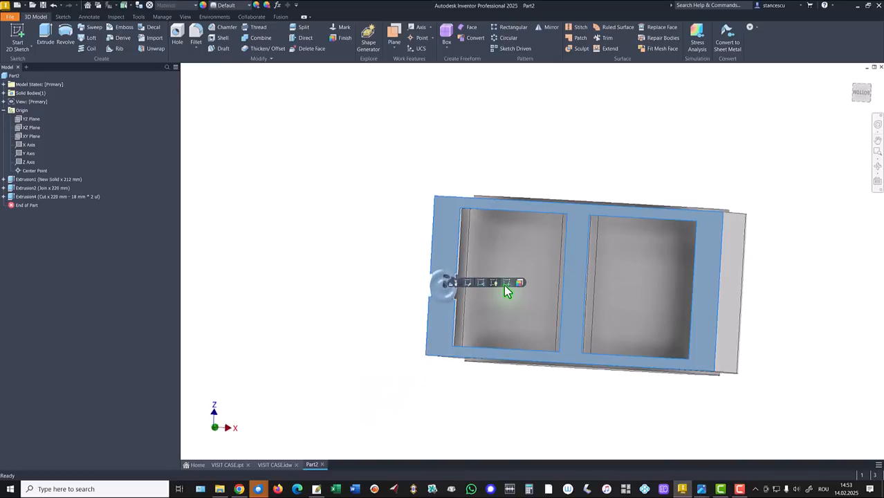
left_click(506, 283)
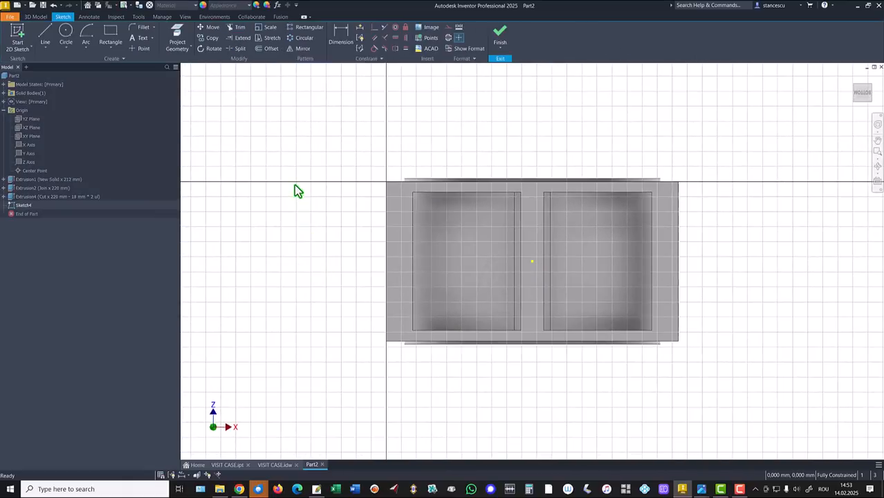
left_click(177, 35)
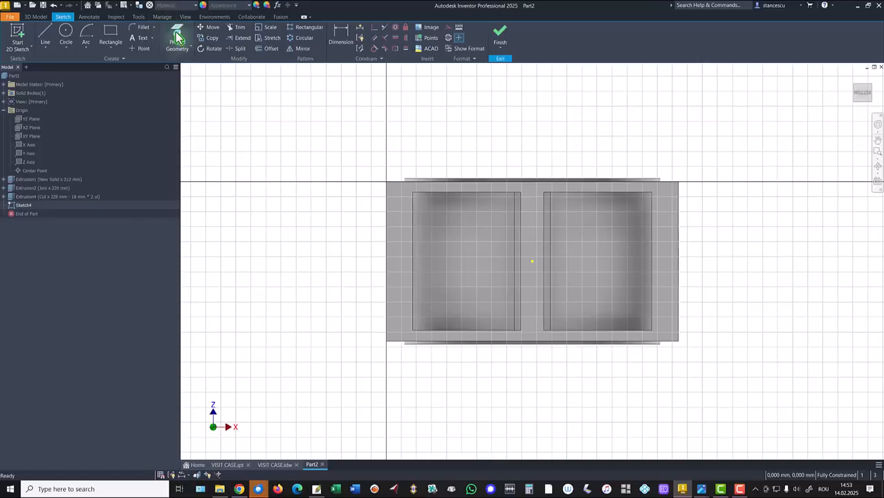
left_click(390, 206)
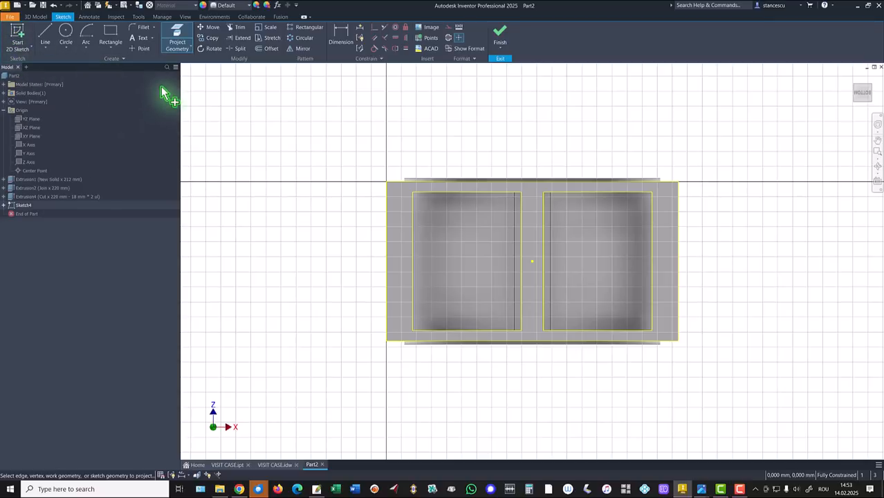
Offset the bottom face's projected outer rectangle outward by 4 mm and finish the sketch
left_click(269, 50)
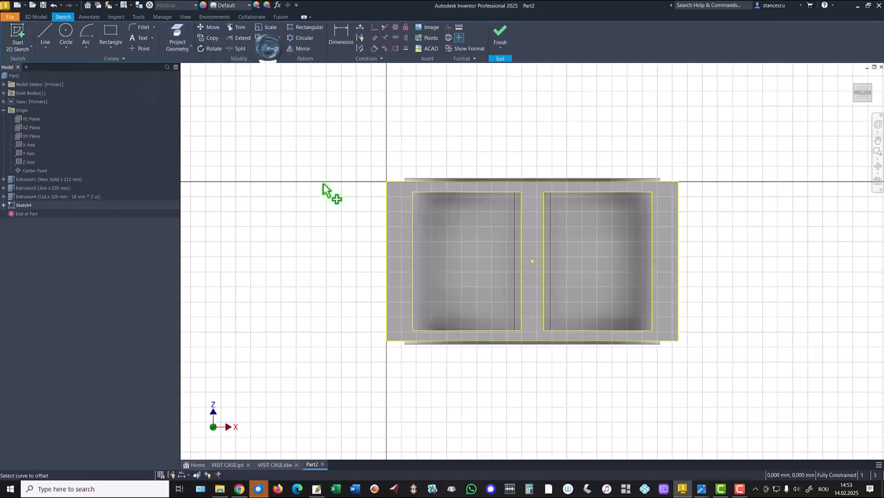
left_click(384, 219)
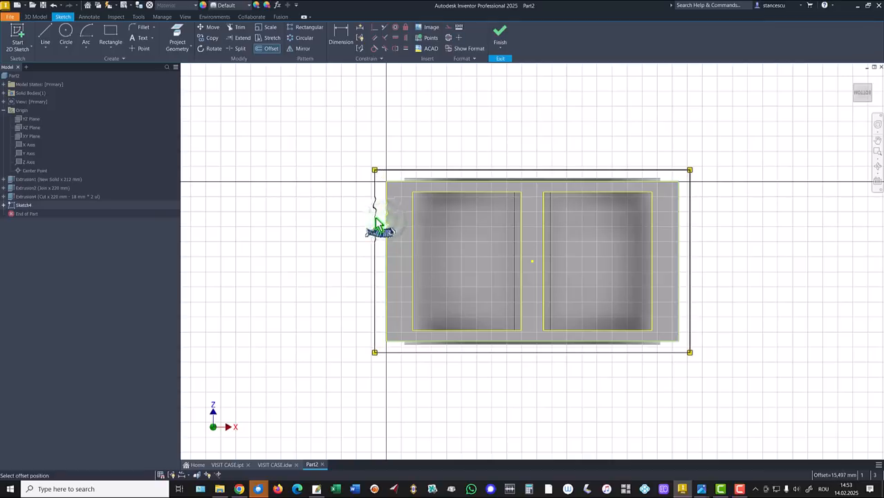
type("4")
key("Return")
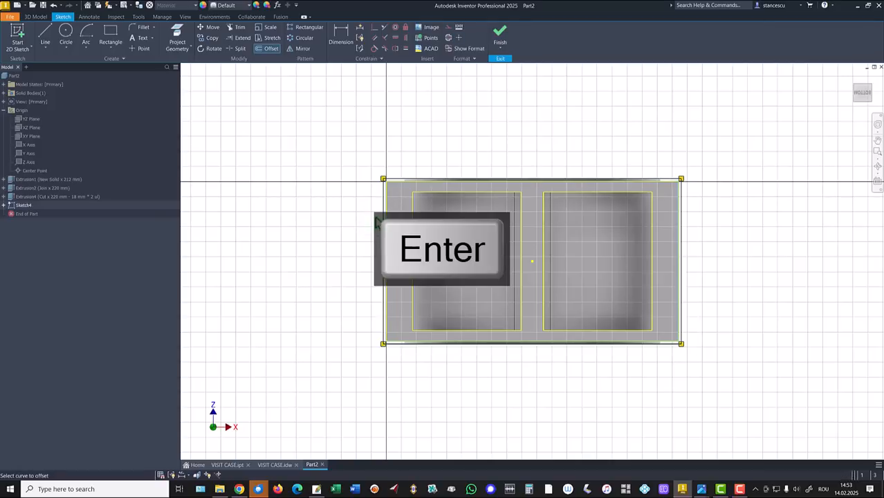
left_click(500, 32)
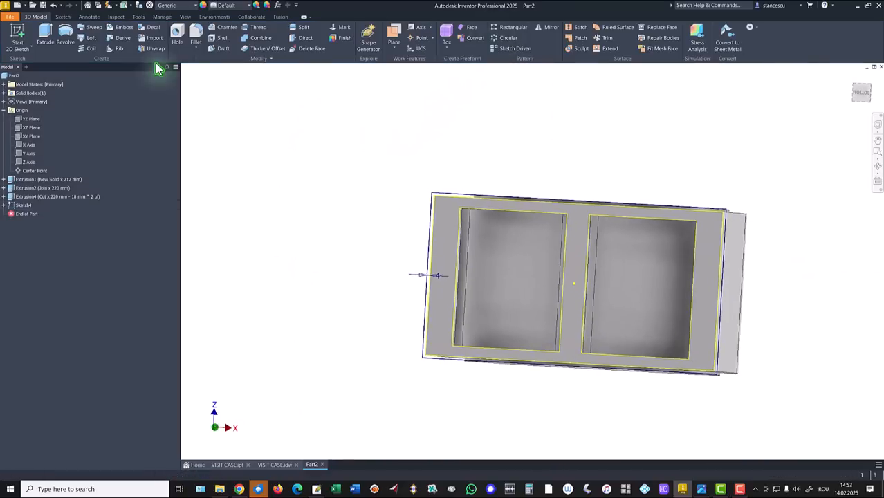
Extrude the 4 mm border profile around the base 20 mm upward along the housing, joined to the body
left_click(45, 34)
scroll(410, 162, "up", 5)
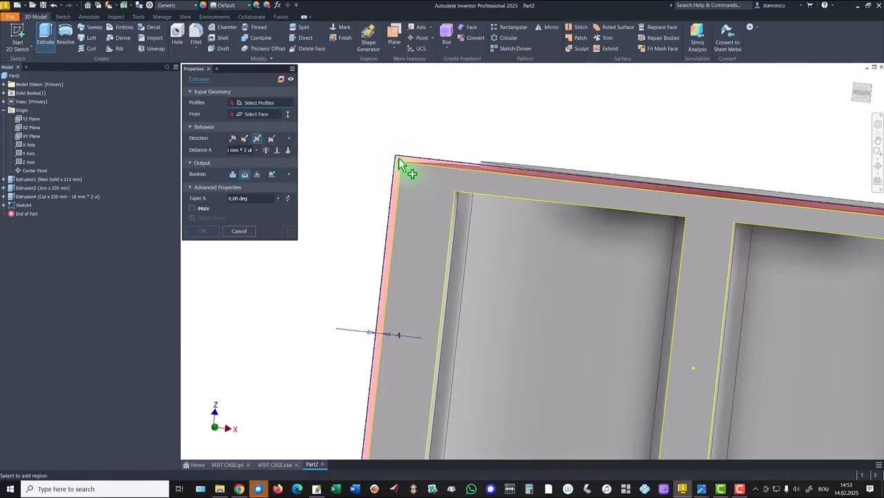
left_click(399, 159)
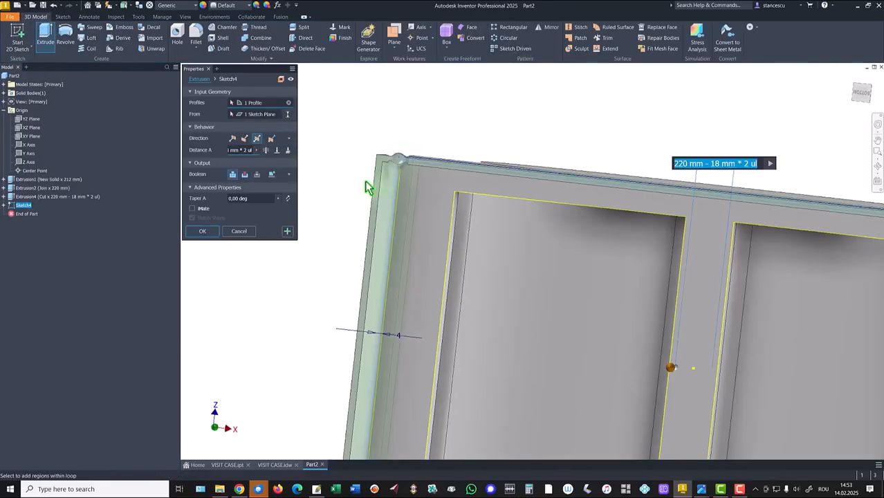
left_click(235, 140)
left_click(247, 175)
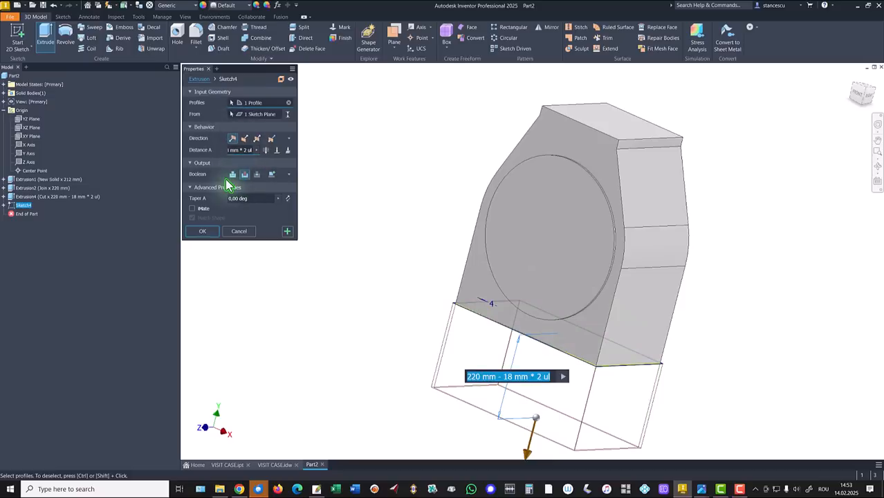
left_click(232, 175)
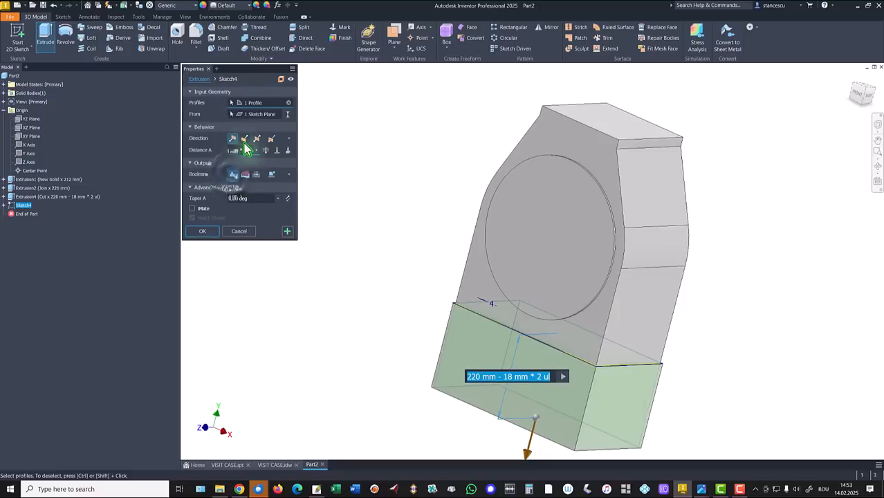
left_click(244, 138)
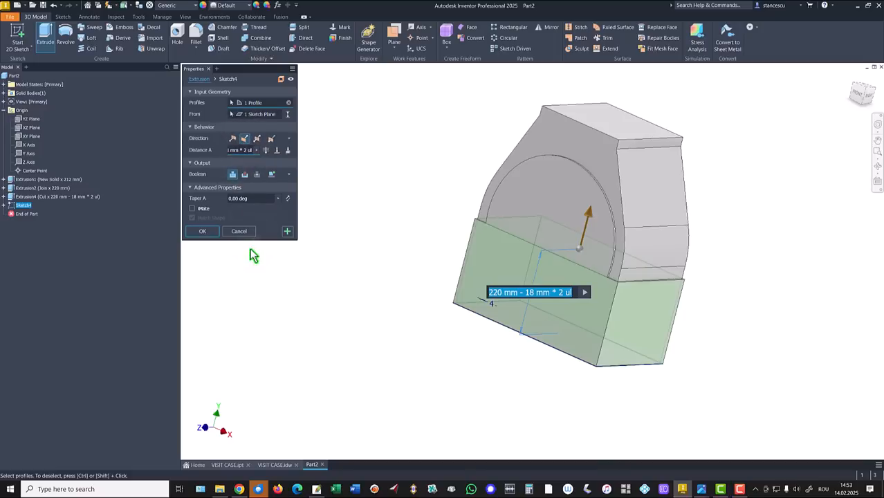
type("20")
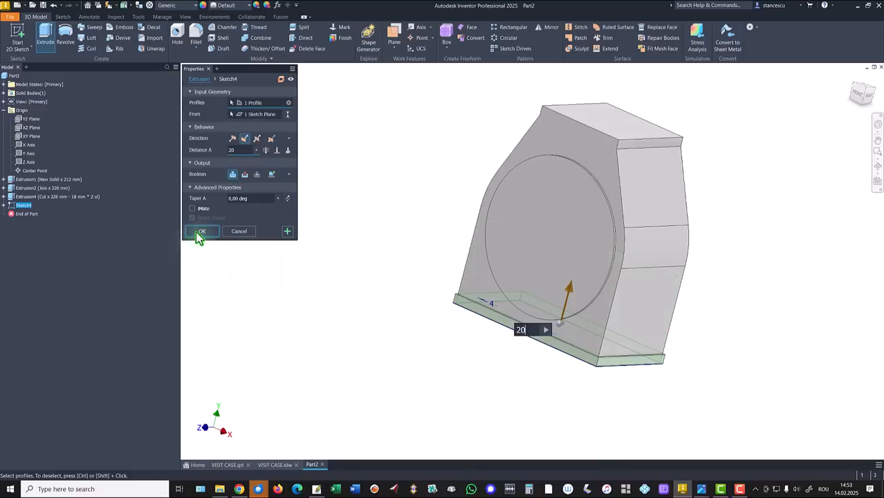
left_click(200, 232)
key("F6")
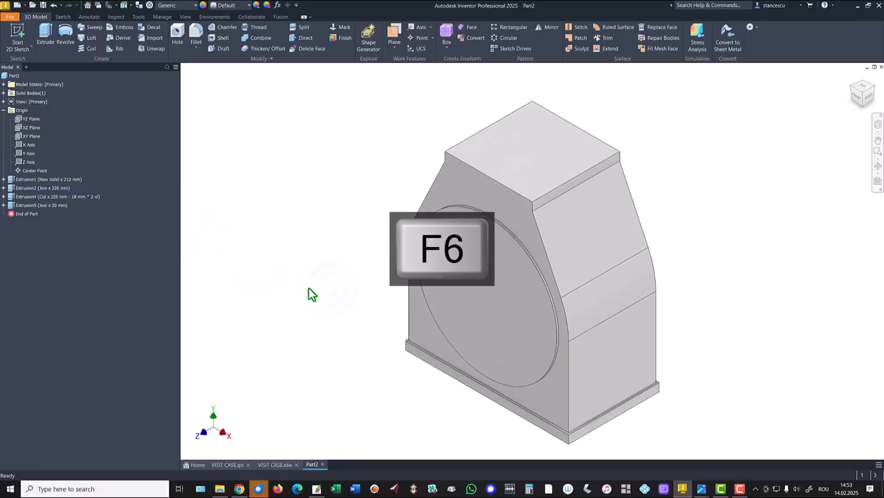
After consulting the VISIT CASE.idw drawing, cut a 260 mm through-all hole in Part2's front face, concentric with the round boss
left_click(275, 465)
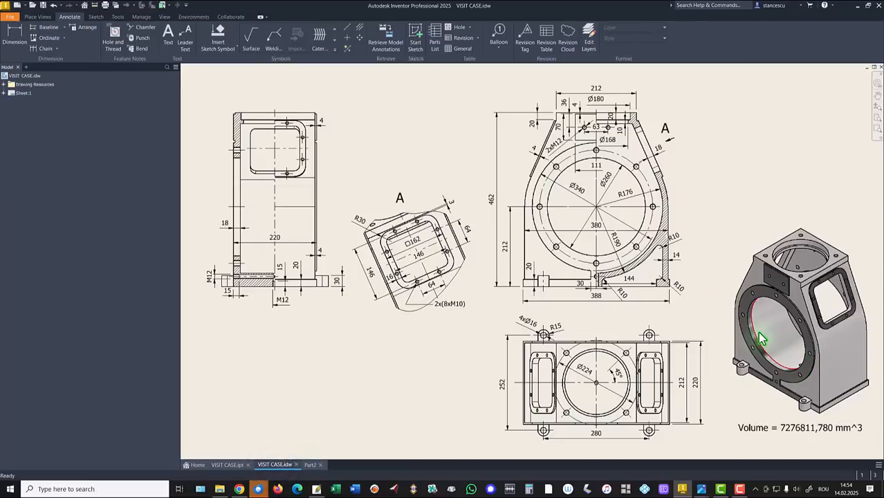
left_click(596, 182)
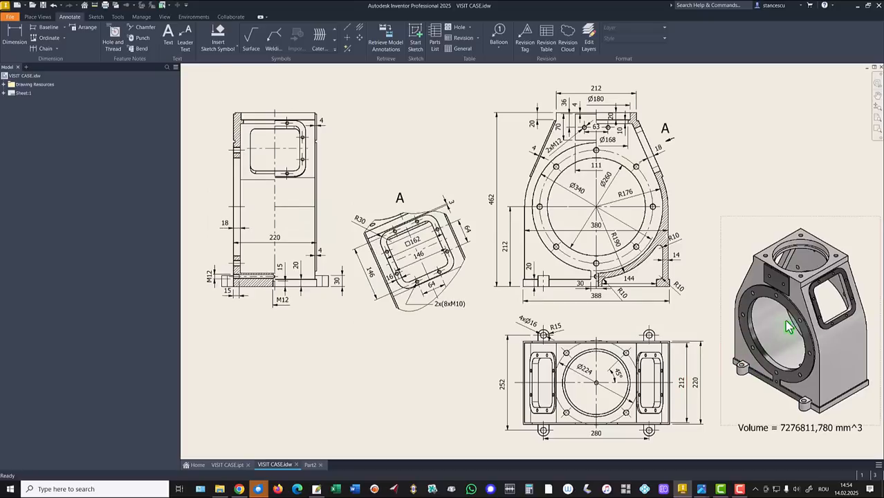
left_click(311, 465)
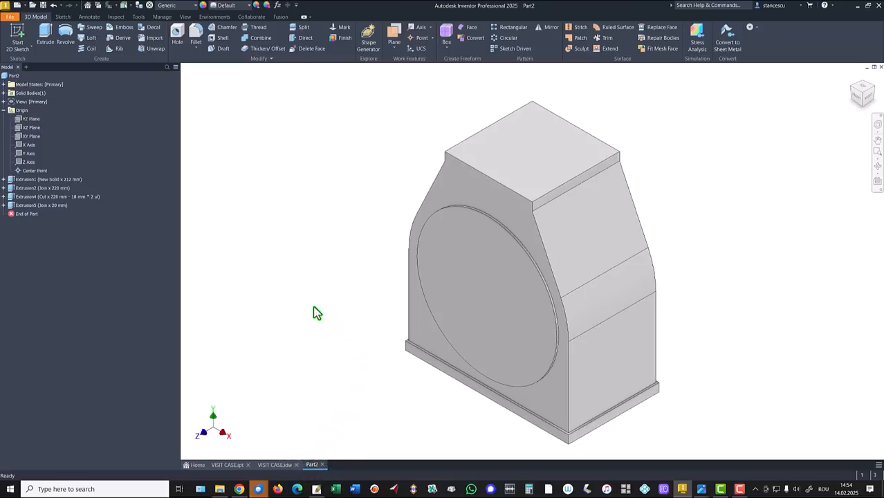
left_click(177, 32)
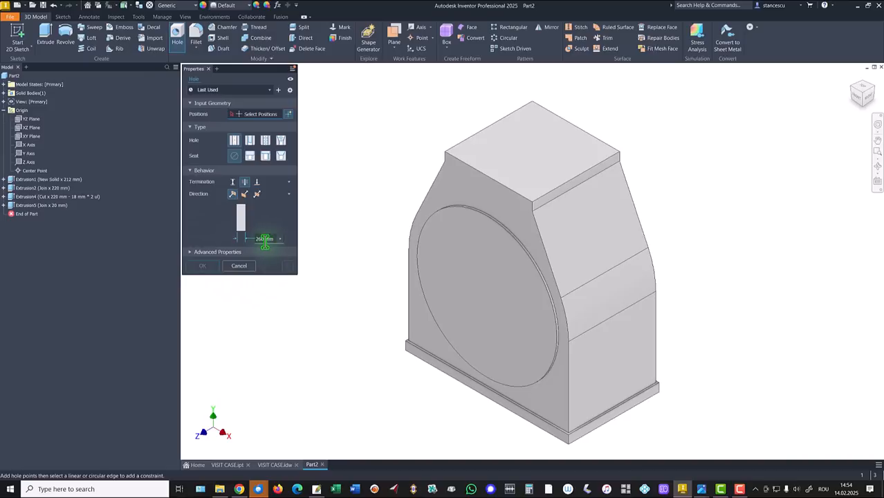
left_click(460, 228)
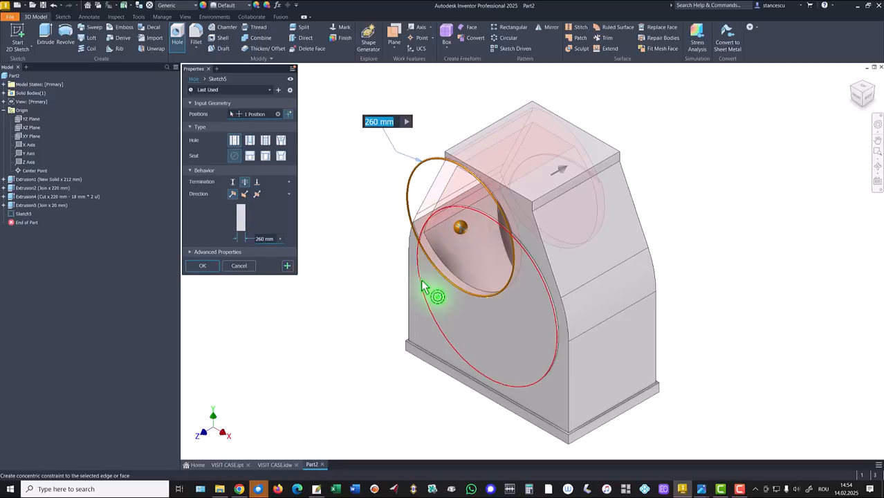
left_click(422, 285)
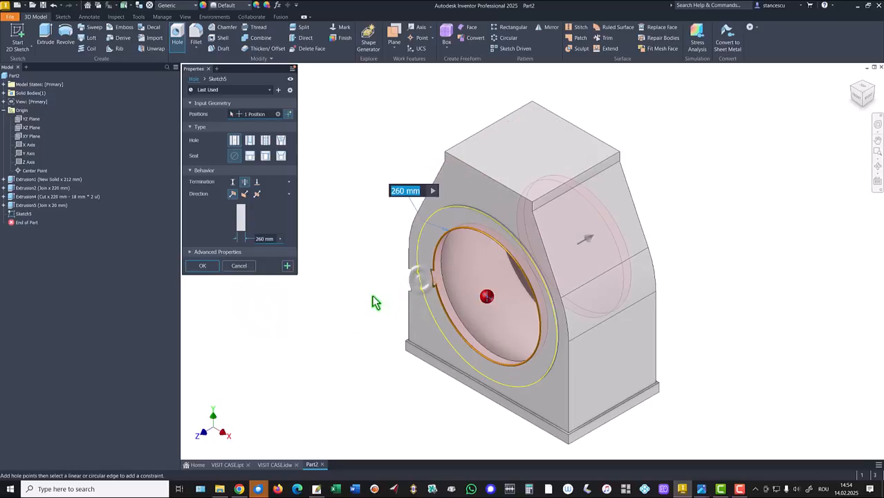
left_click(205, 266)
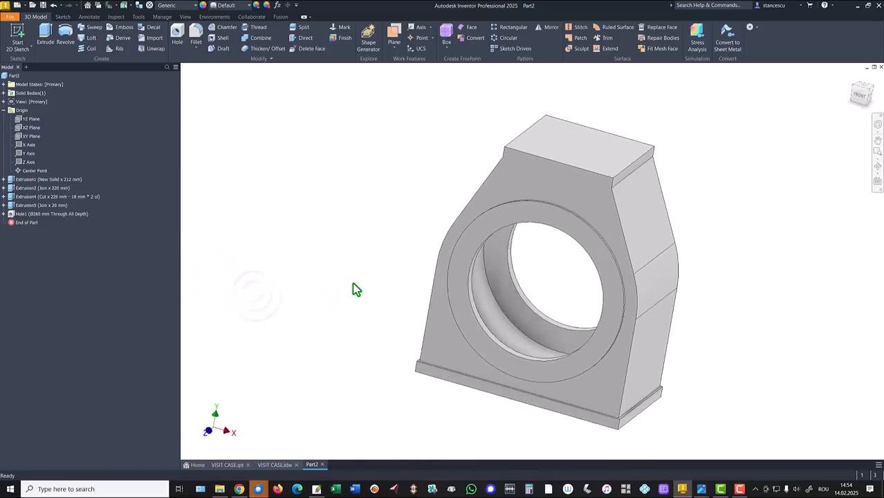
key("F6")
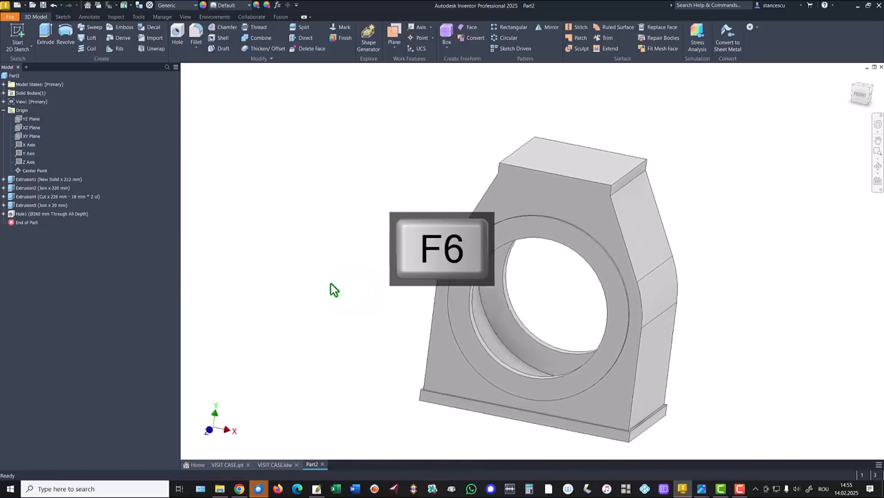
Consult the top opening's dimensions in VISIT CASE.idw, return to Part2 and create a sketch containing only the projected centre point on the top face
left_click(276, 464)
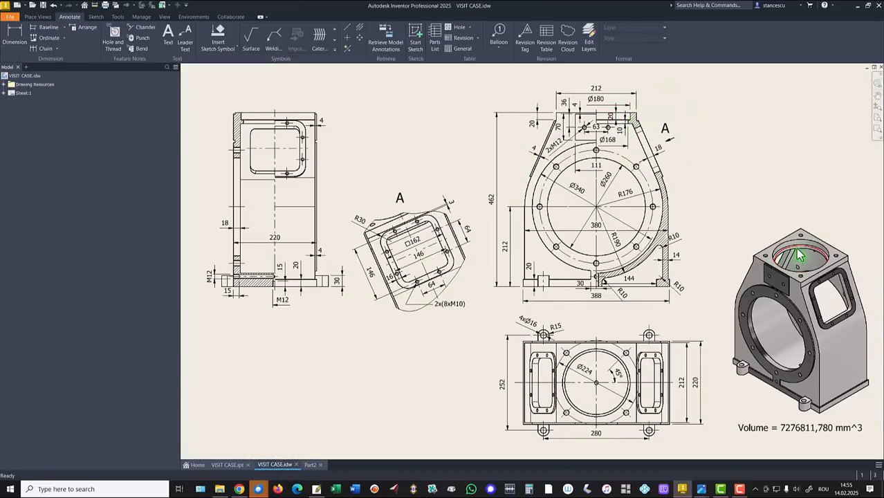
scroll(685, 104, "up", 5)
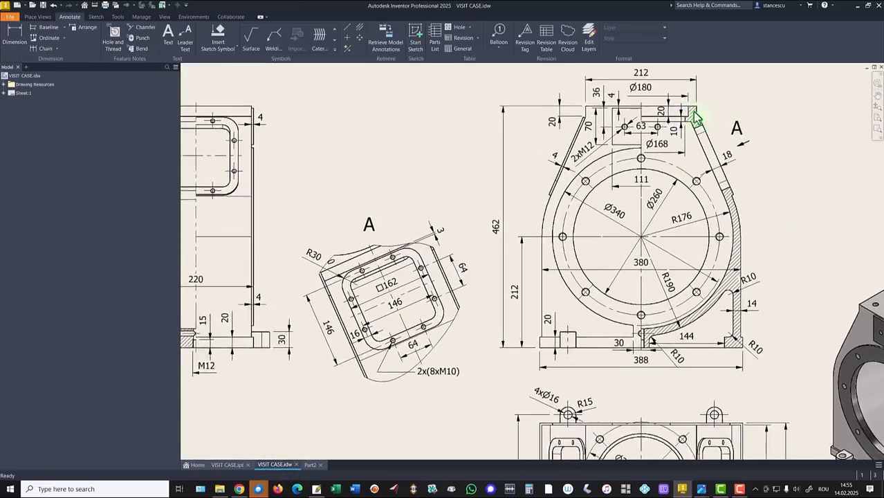
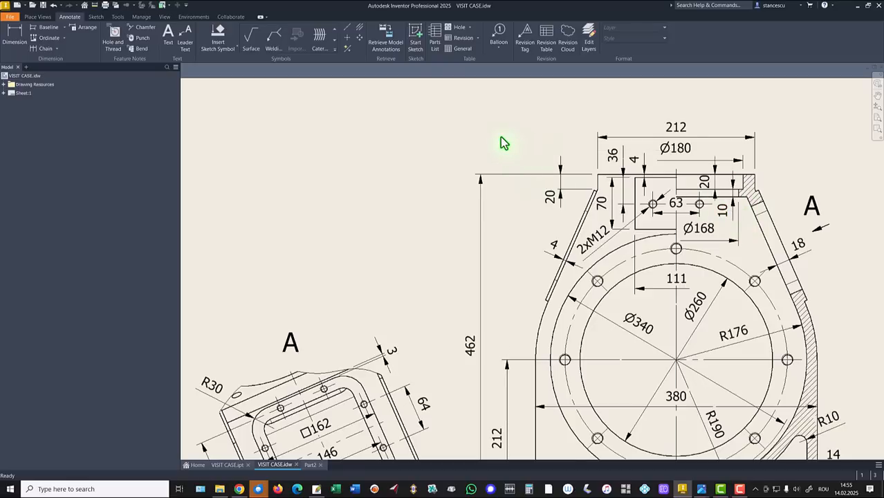
key("Home")
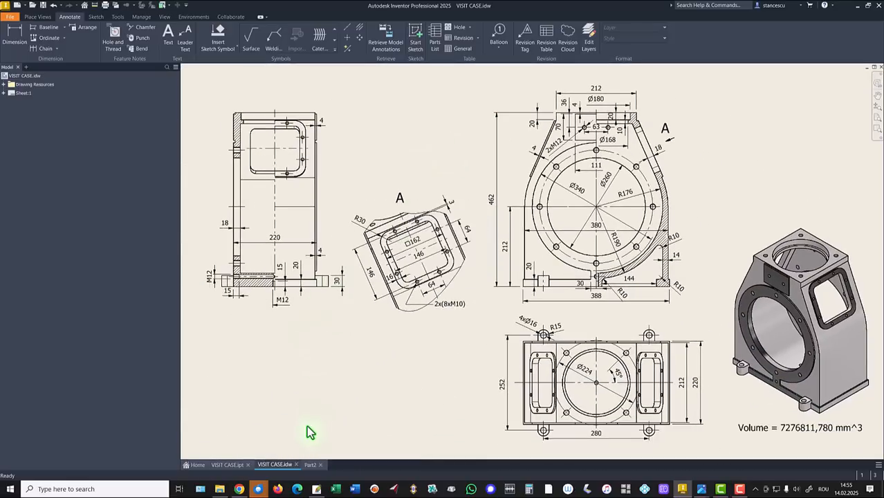
left_click(309, 465)
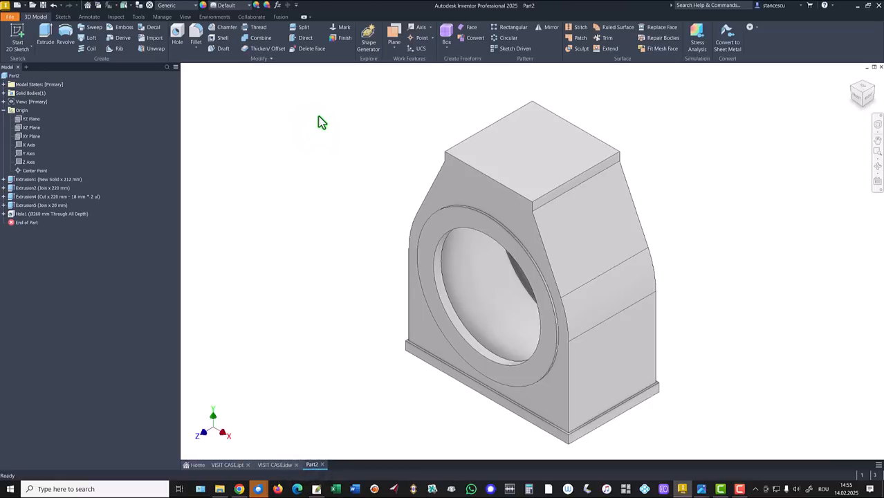
left_click(509, 154)
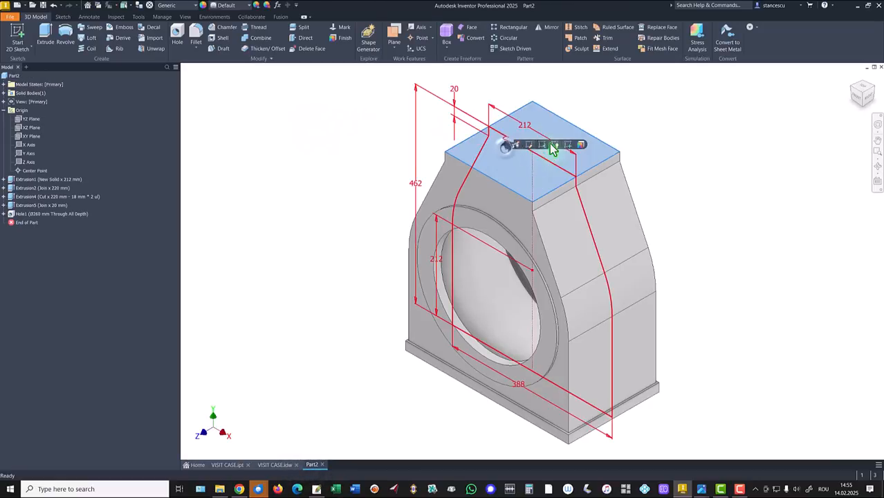
left_click(567, 146)
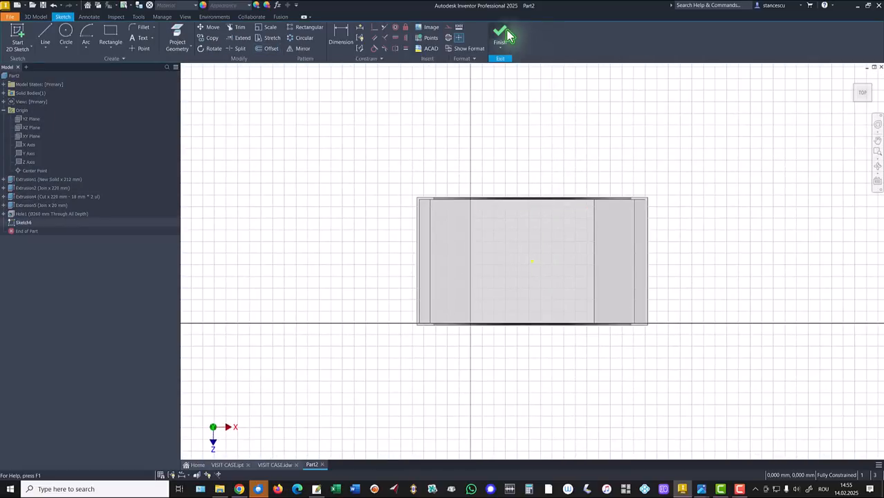
left_click(499, 33)
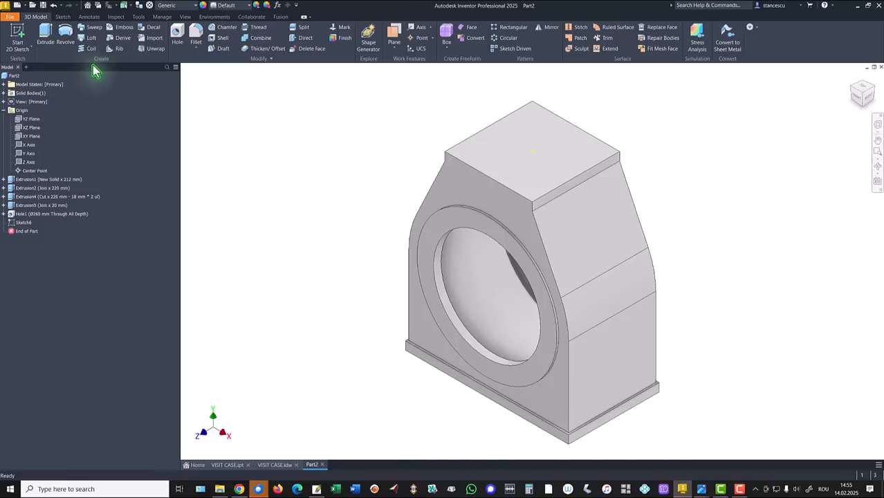
Add a counterbore hole at the top face's centre point, 180 mm by 20 mm deep with a 168 mm bore, ending at the inner cavity surface
left_click(177, 34)
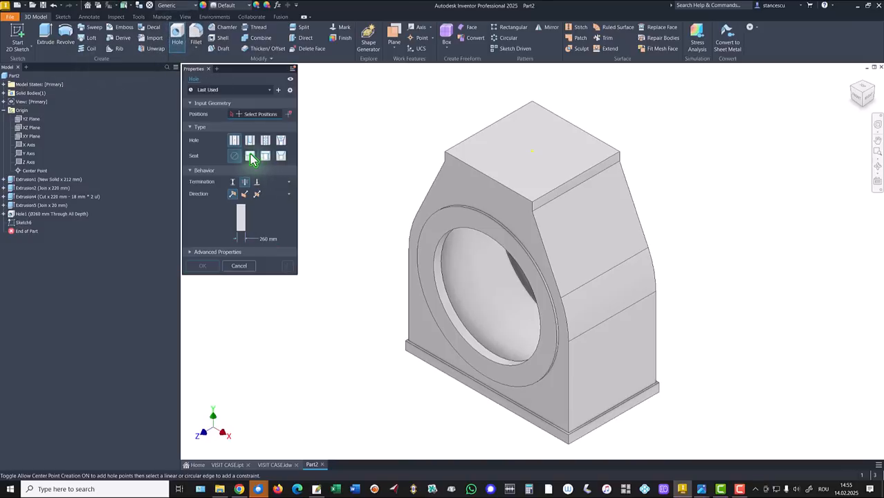
left_click(250, 157)
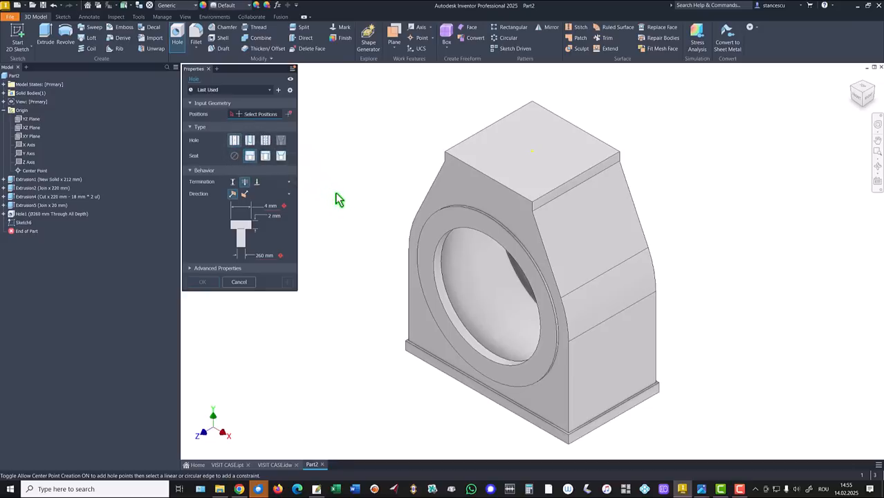
left_click(268, 207)
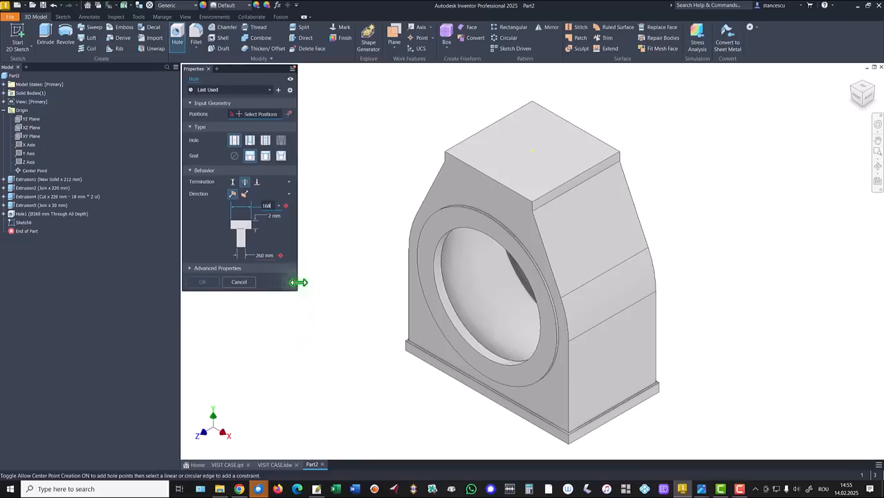
left_click(274, 215)
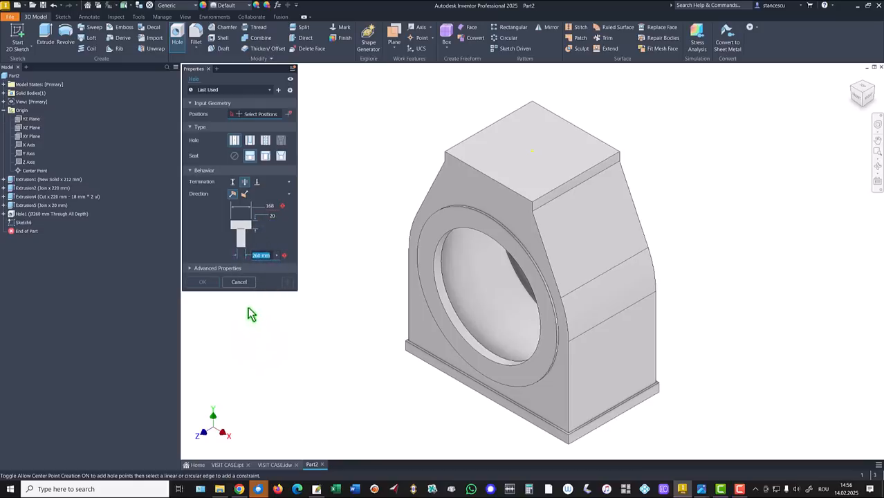
left_click(269, 207)
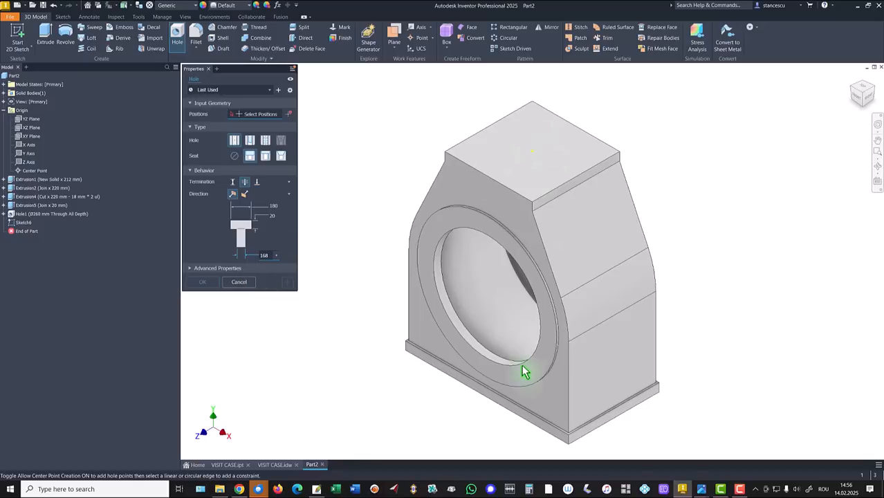
left_click(256, 182)
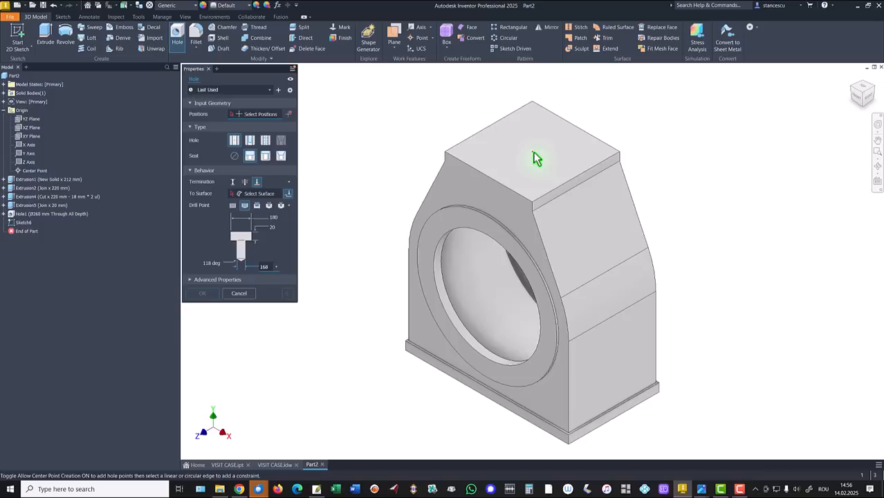
left_click(533, 152)
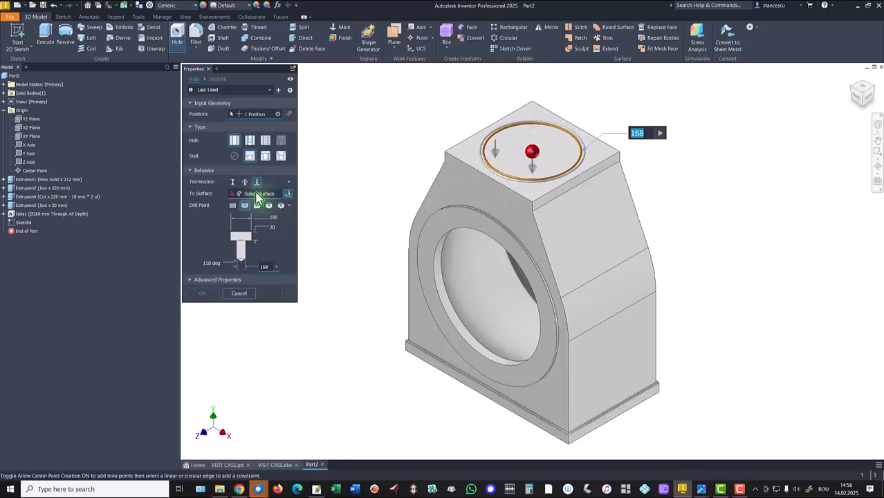
left_click(257, 195)
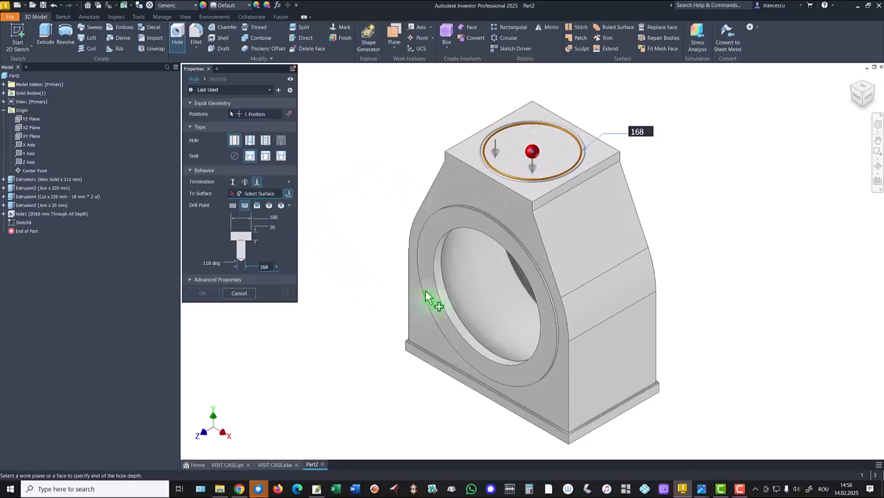
left_click(468, 286)
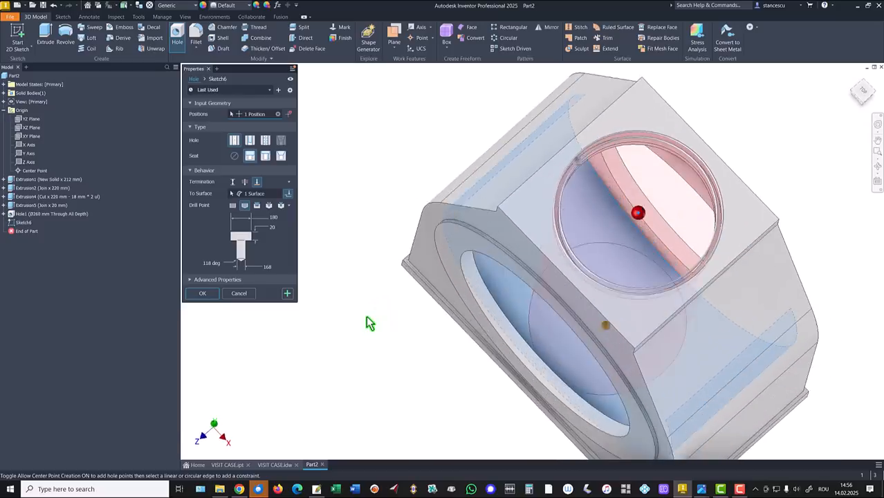
left_click(202, 293)
key("F6")
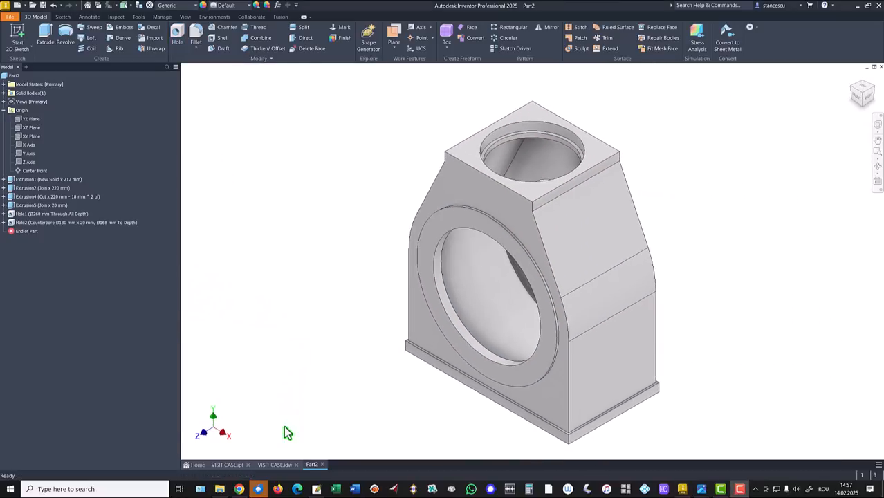
Examine the side window on the finished VISIT CASE.ipt model and its location below the top flange in VISIT CASE.idw
left_click(231, 465)
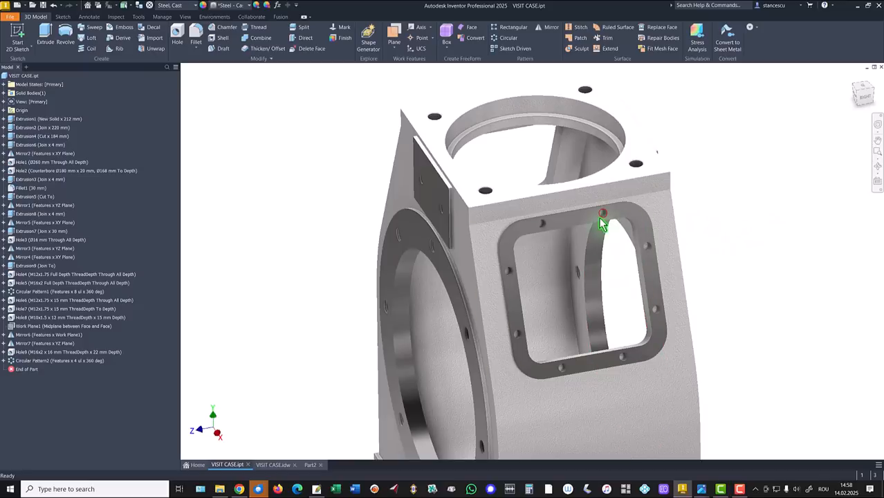
key("F6")
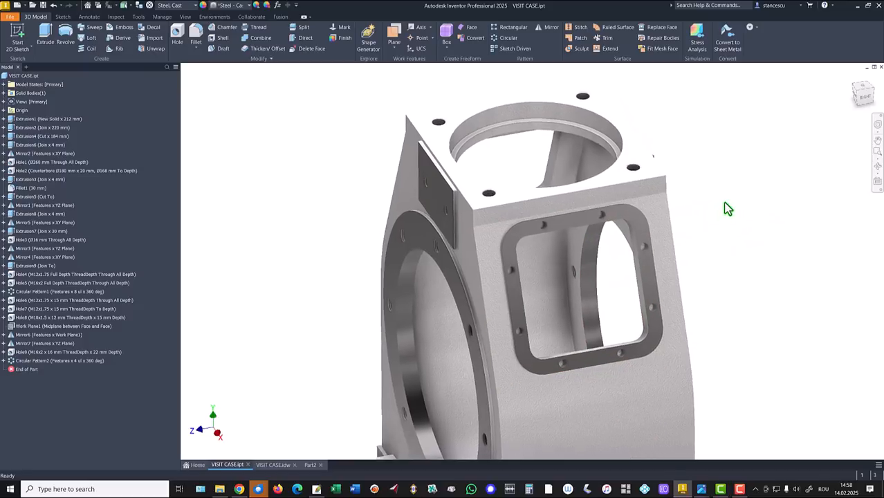
left_click(274, 465)
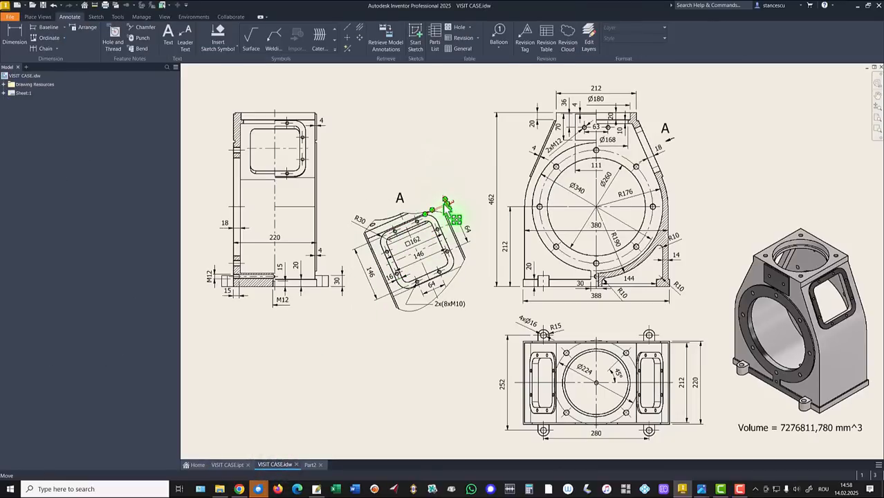
scroll(410, 230, "up", 3)
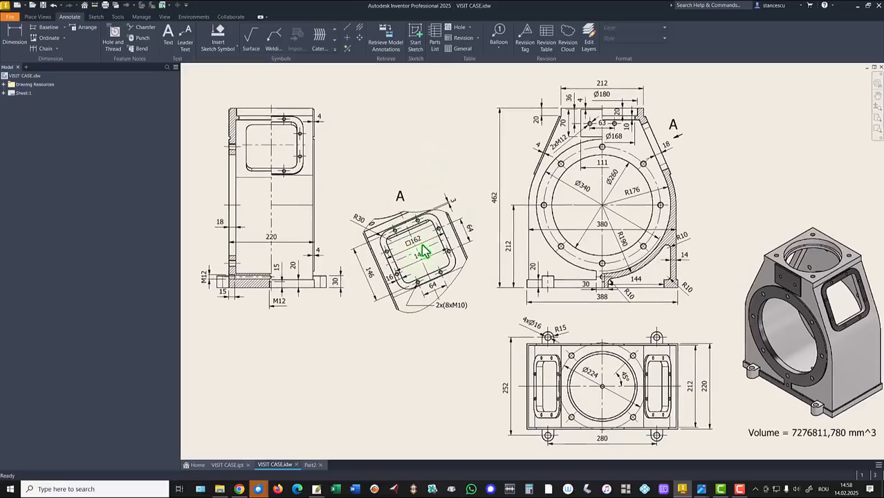
scroll(454, 238, "up", 3)
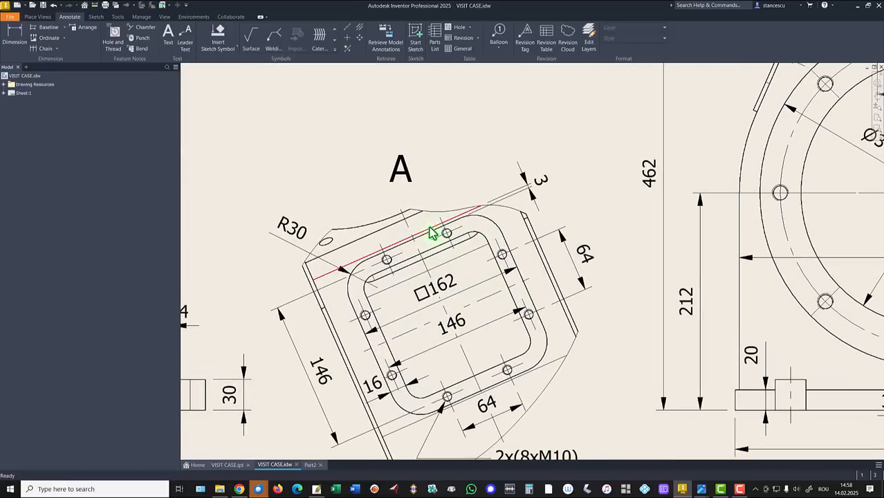
scroll(488, 223, "down", 1)
scroll(489, 223, "down", 2)
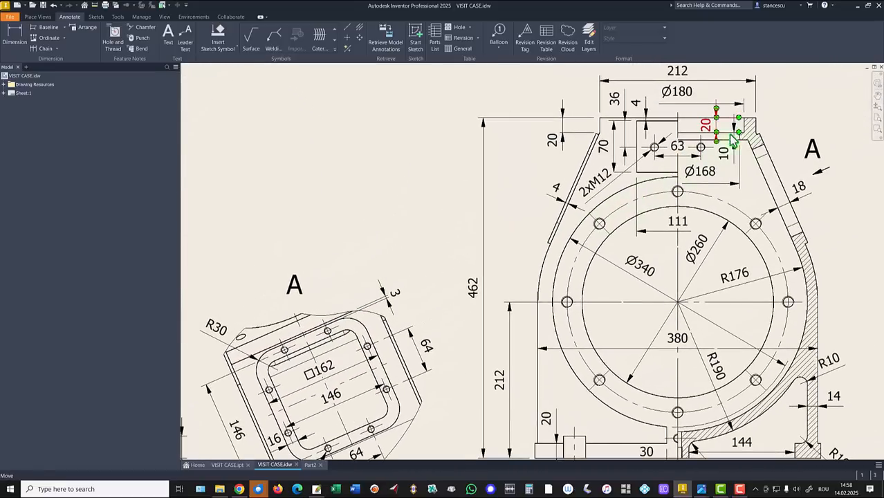
scroll(757, 141, "up", 5)
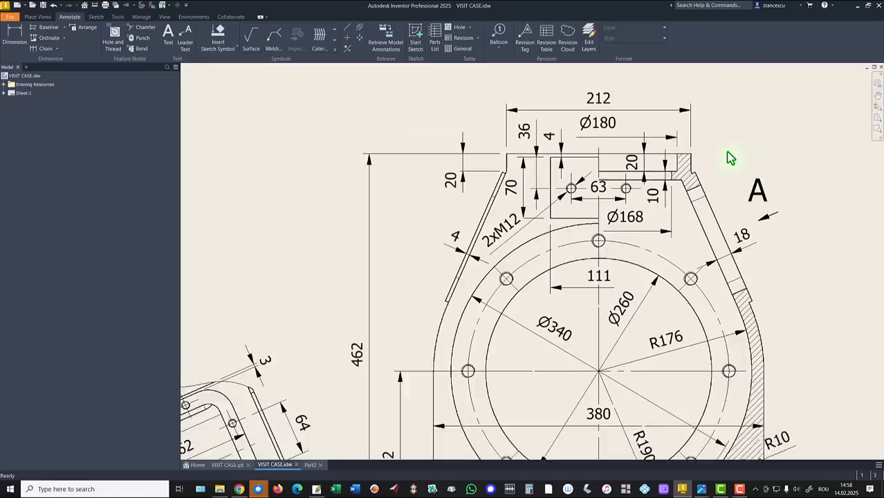
scroll(675, 213, "up", 1)
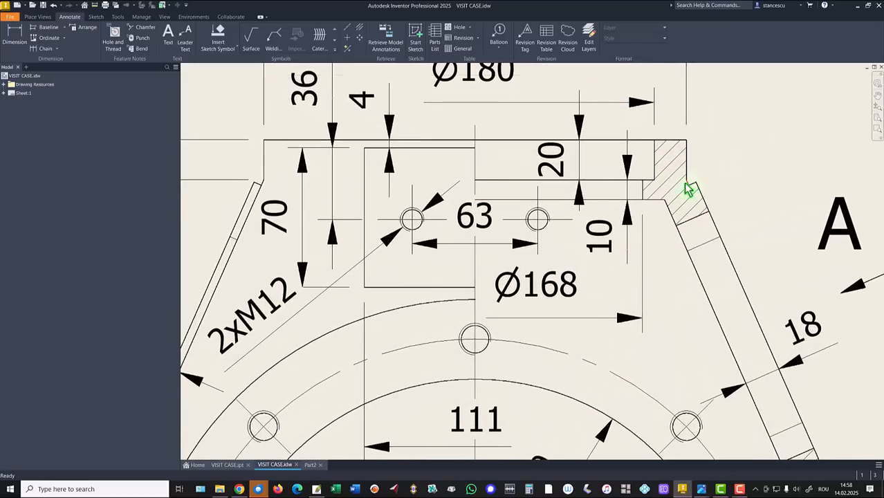
scroll(685, 186, "down", 2)
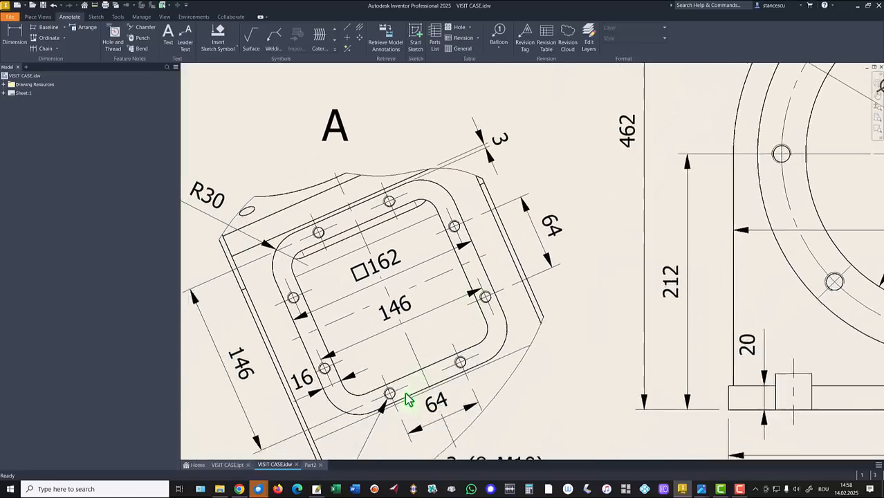
Examine view A's window size, corner radius, edge offset and bolt-hole spacing in the drawing, comparing them with the front view
middle_click_drag(406, 393, 459, 343)
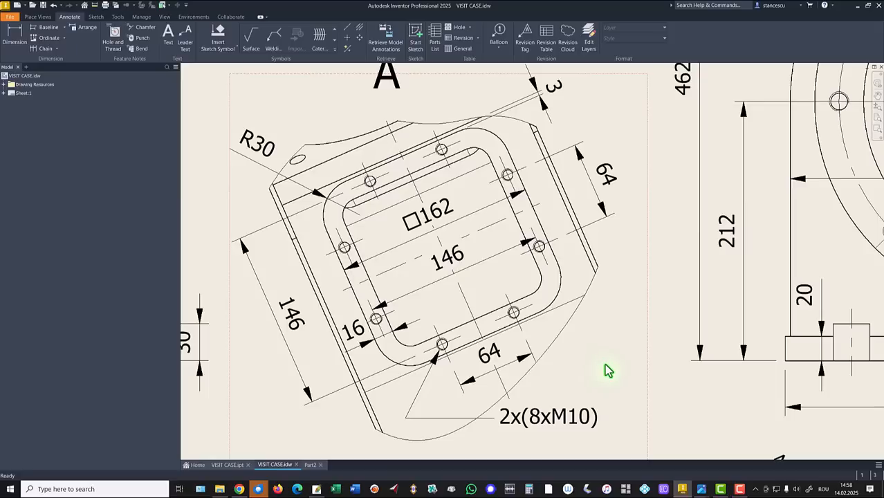
left_click(446, 220)
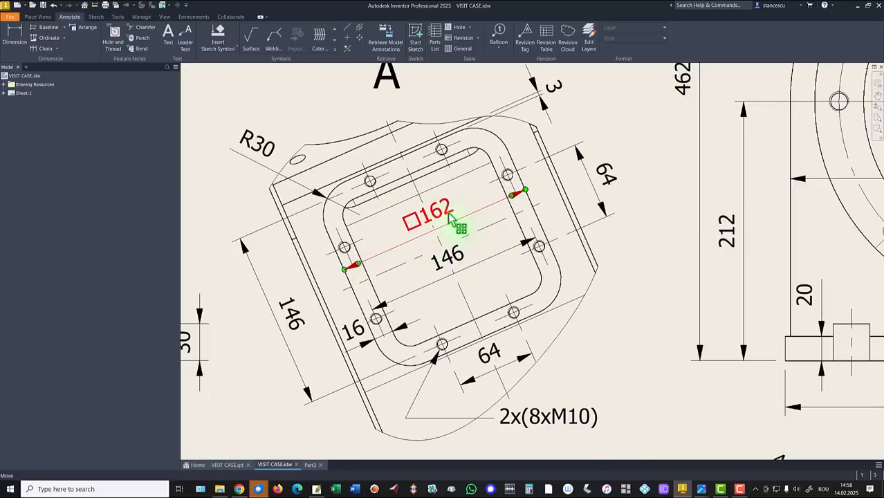
left_click(593, 343)
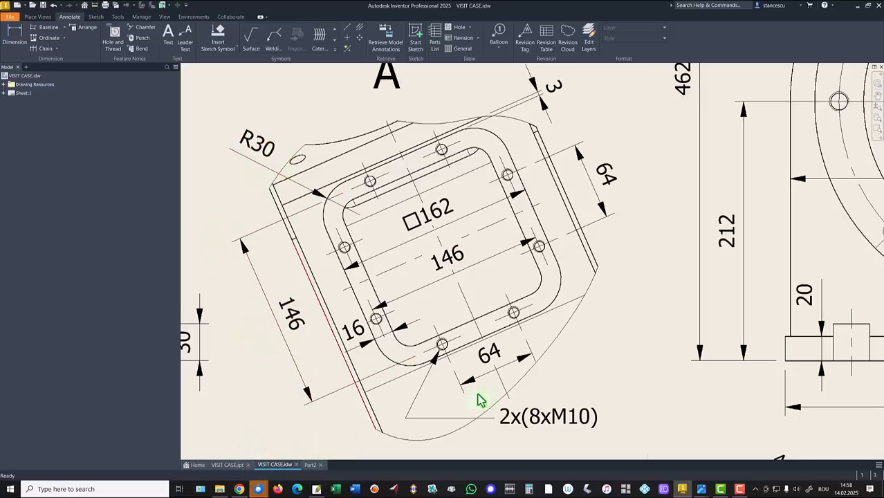
scroll(634, 347, "down", 5)
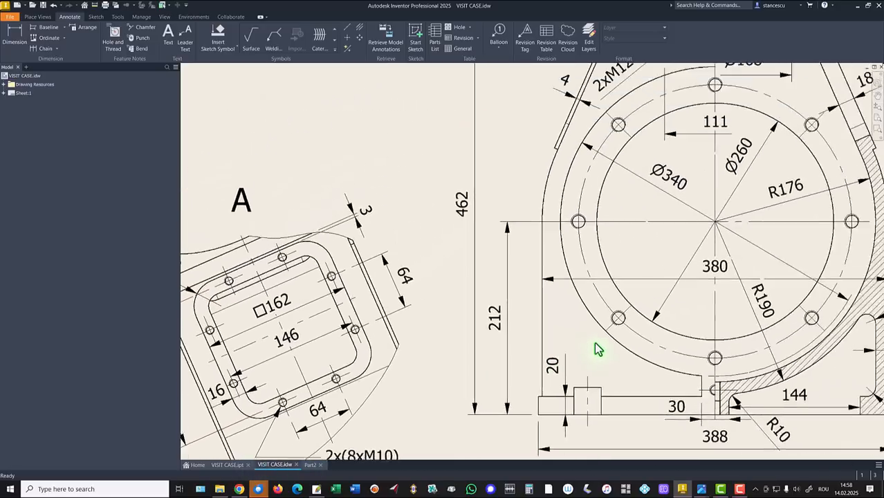
mouse_move(646, 181)
middle_mouse_down()
mouse_move(675, 221)
mouse_move(763, 236)
middle_mouse_up()
scroll(763, 236, "down", 3)
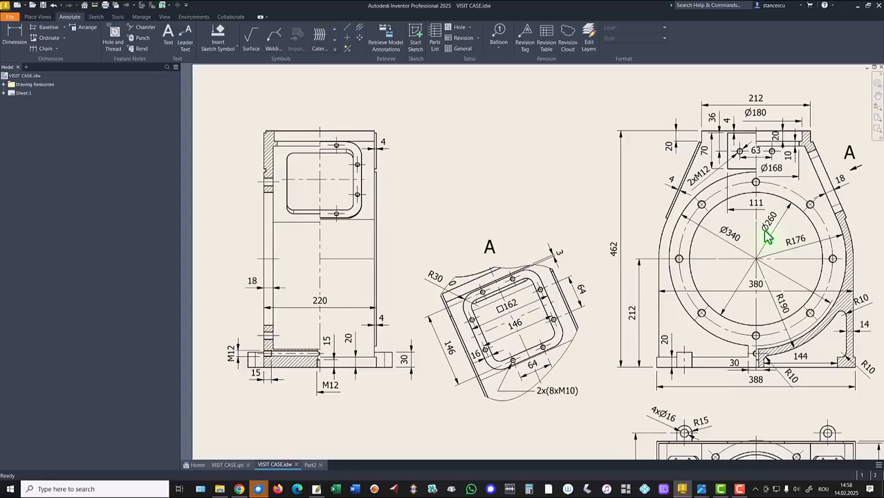
scroll(760, 243, "up", 3)
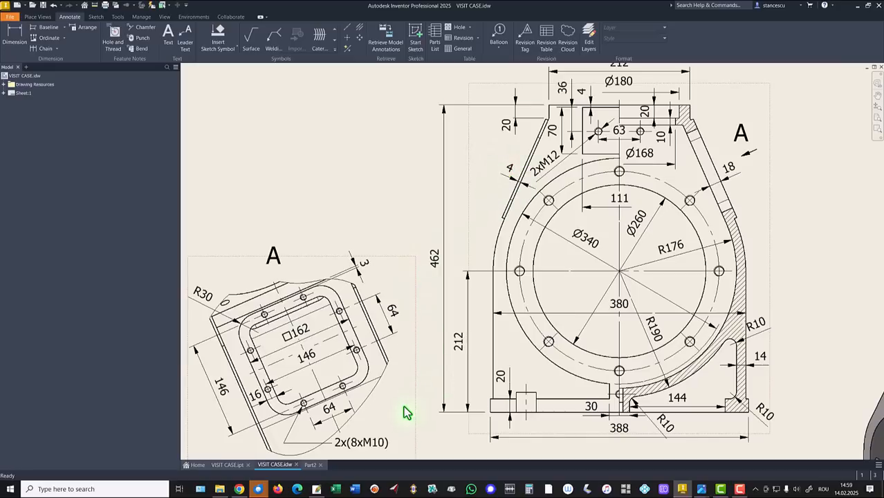
key("Home")
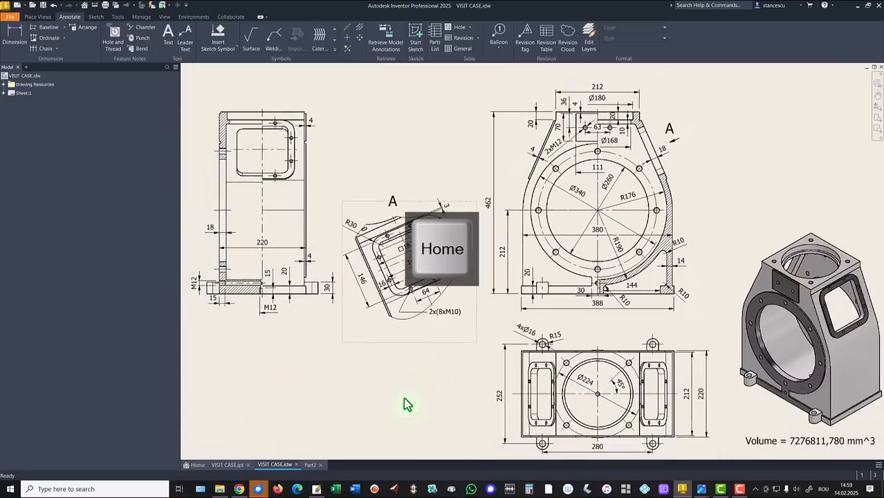
Return to Part2, start a sketch on the sloped side face and draw a rectangle 162 mm wide and about 102 mm high
left_click(309, 464)
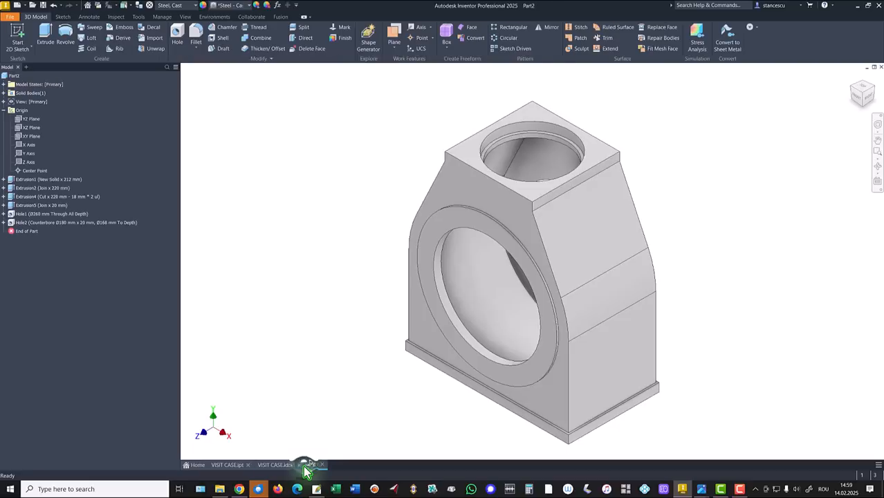
left_click(592, 220)
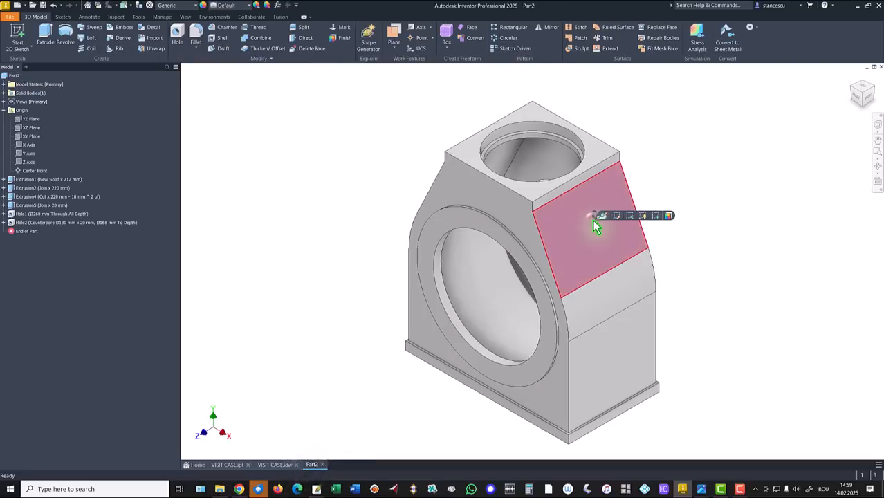
left_click(651, 216)
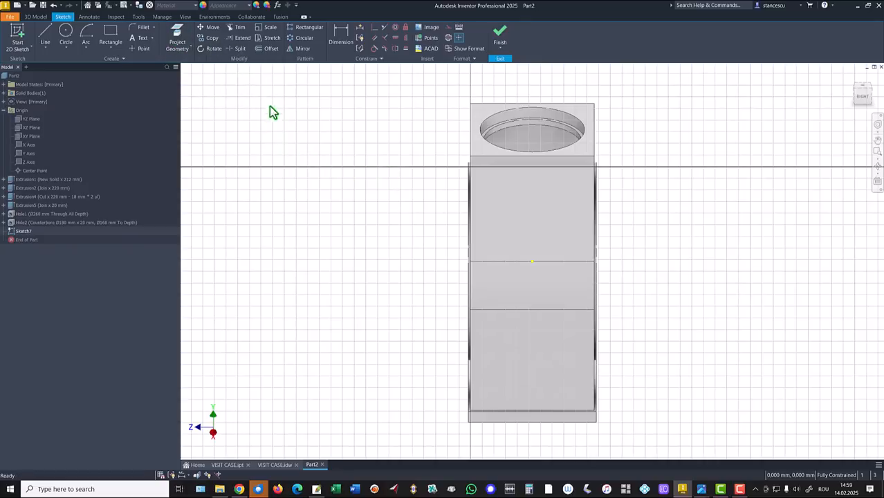
left_click(111, 36)
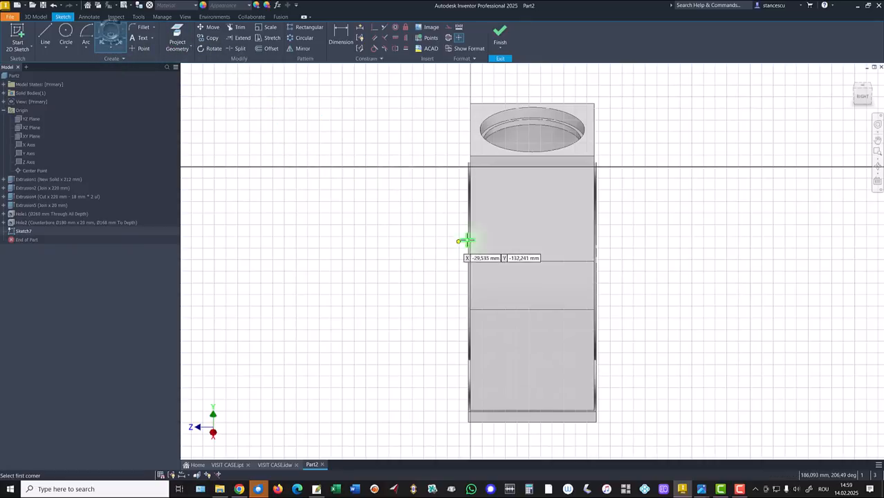
left_click(495, 183)
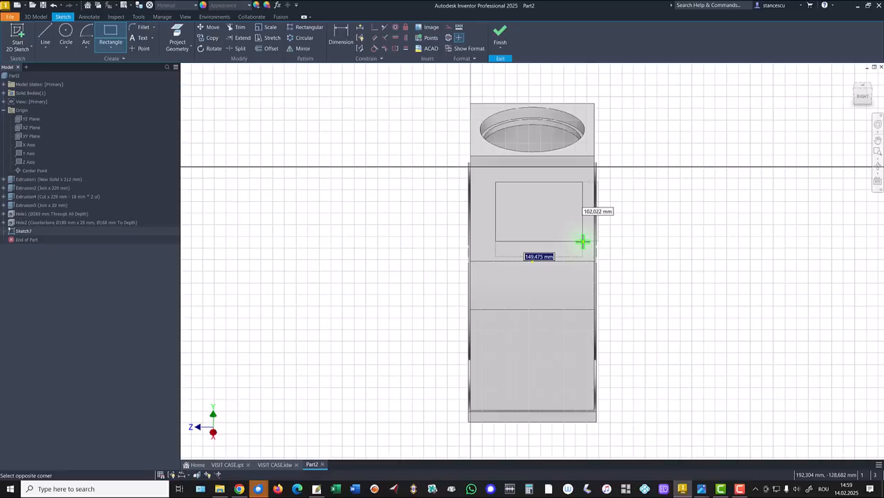
type("162")
key("Return")
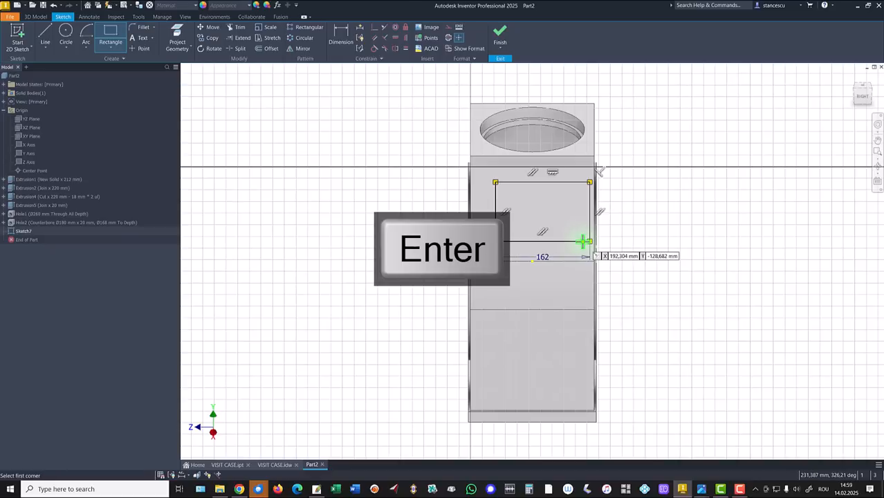
Constrain two adjacent sides of the rectangle to be equal and move the square down below the sloped face's upper edge
left_click(405, 48)
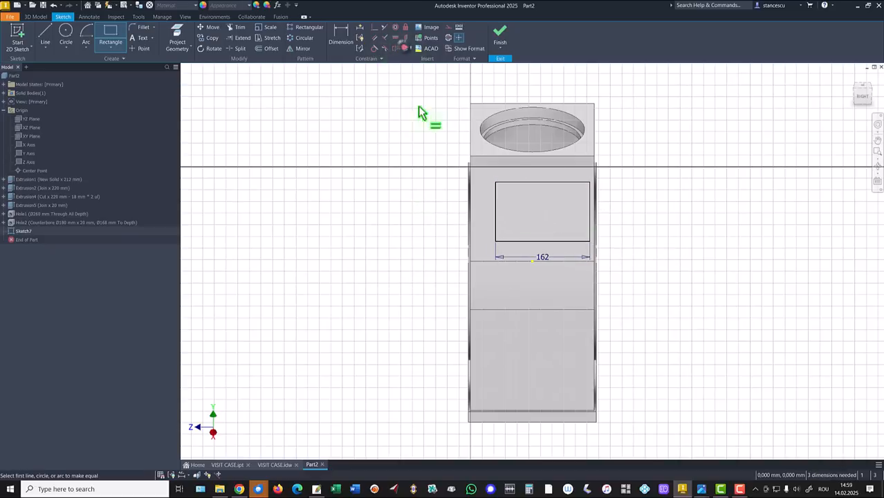
left_click(515, 241)
left_click(495, 225)
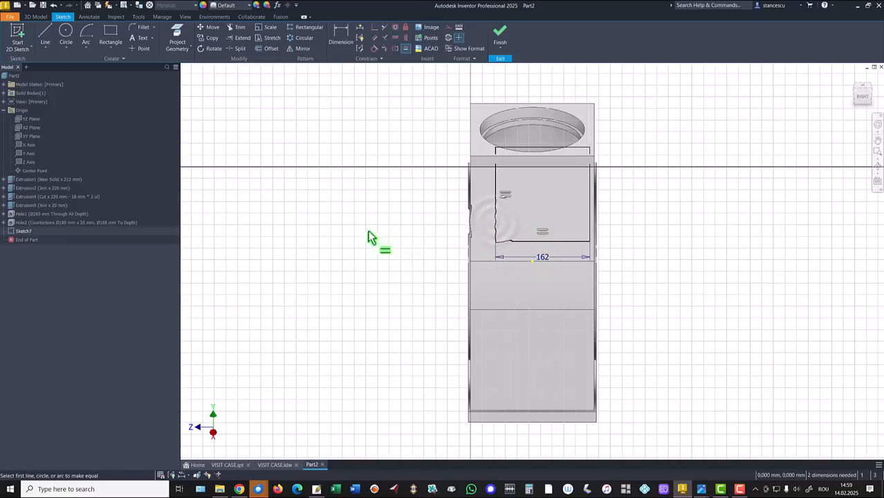
key("Escape")
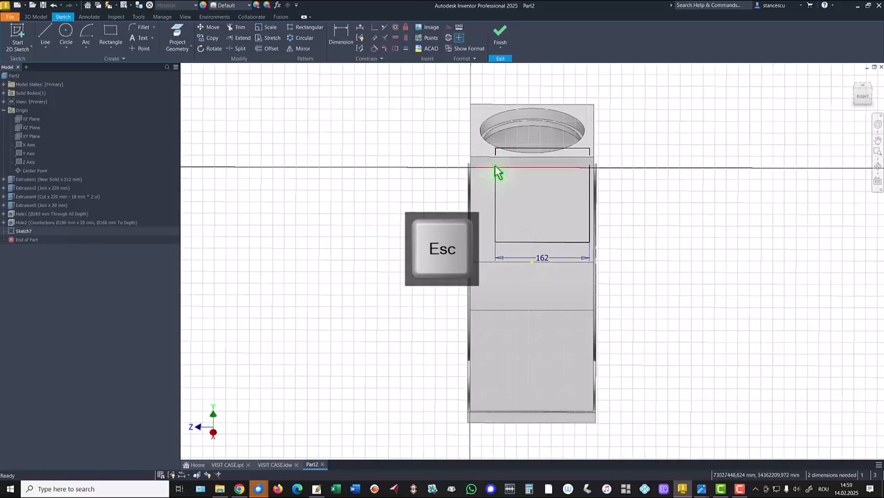
left_click_drag(546, 152, 536, 177)
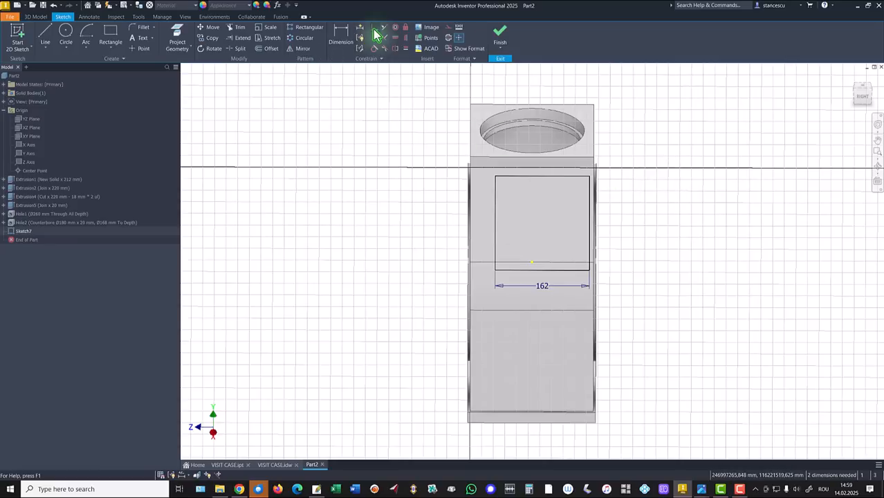
Align the square's lower-side midpoint vertically with the midpoint of the face's projected lower edge, and make that edge a construction line
left_click(406, 38)
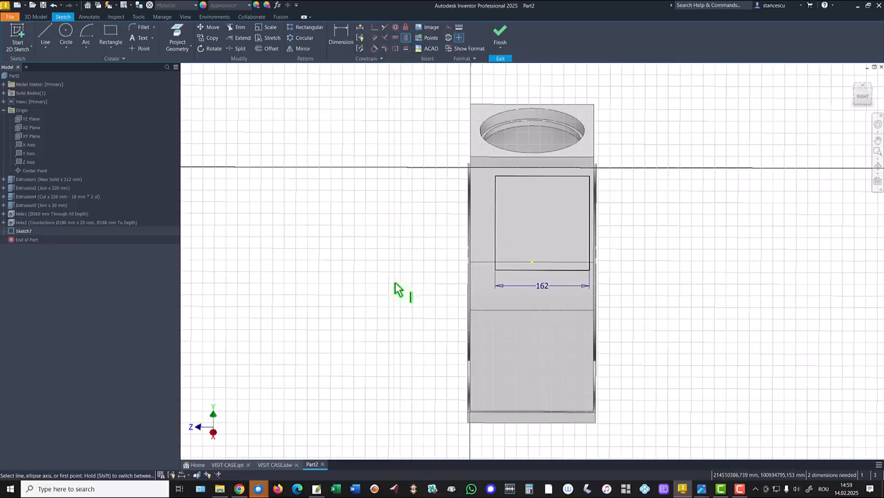
left_click(542, 270)
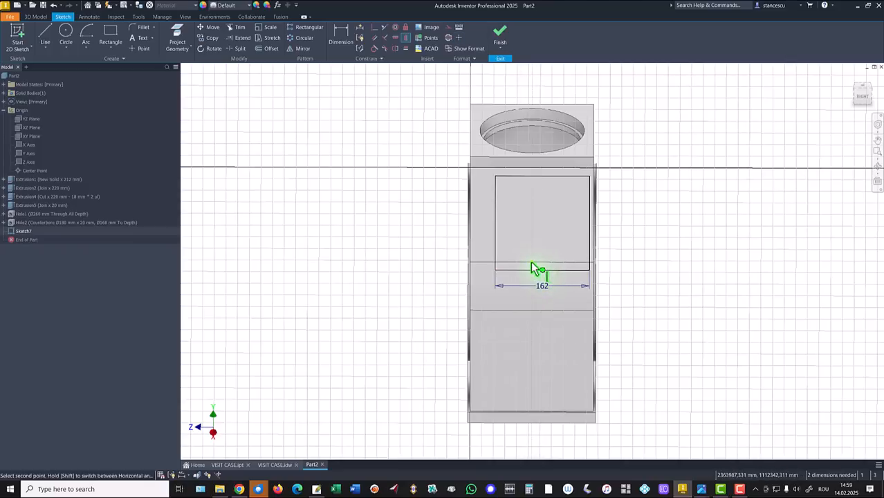
left_click(531, 262)
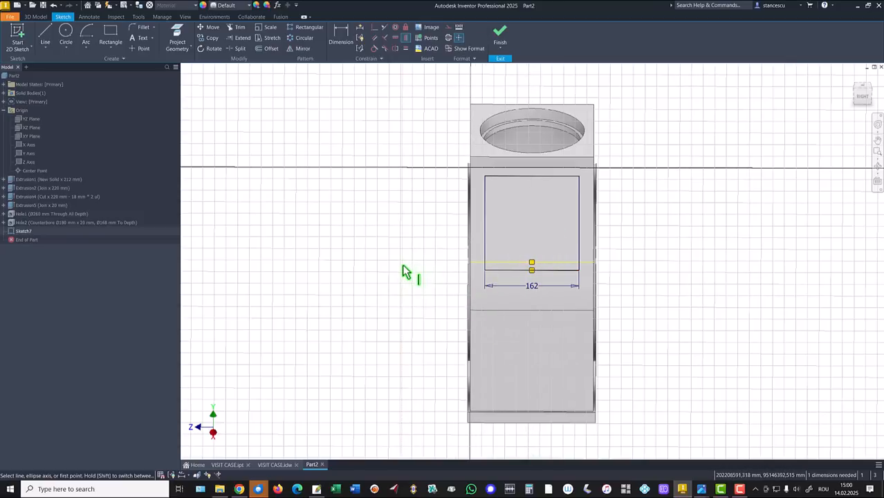
key("Escape")
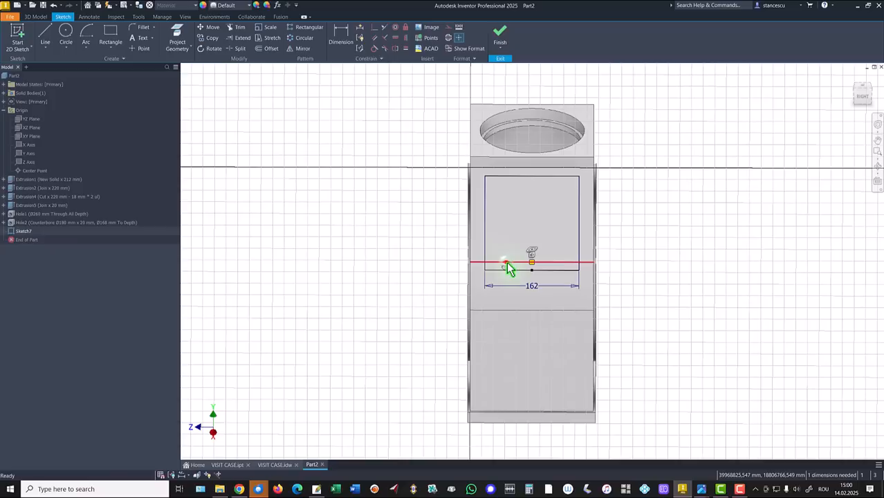
left_click(504, 261)
right_click(400, 246)
left_click(431, 249)
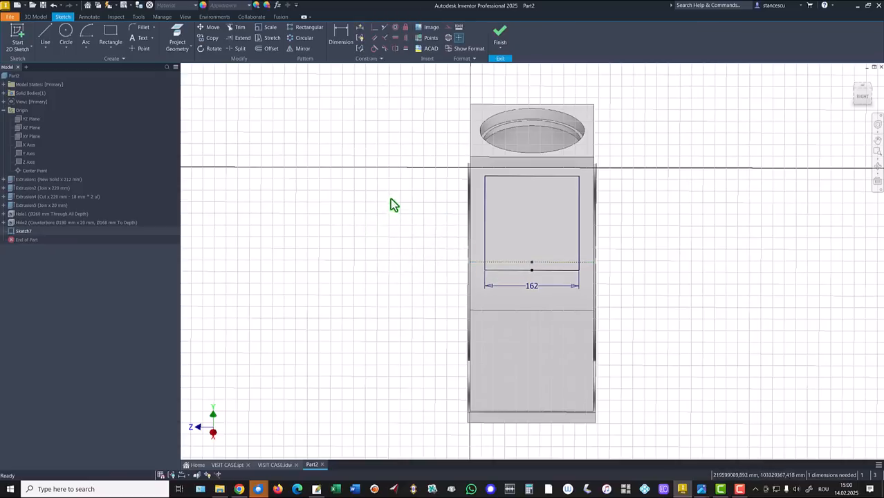
Dimension the square's upper side 3 mm from the sloped face's upper edge
left_click(341, 34)
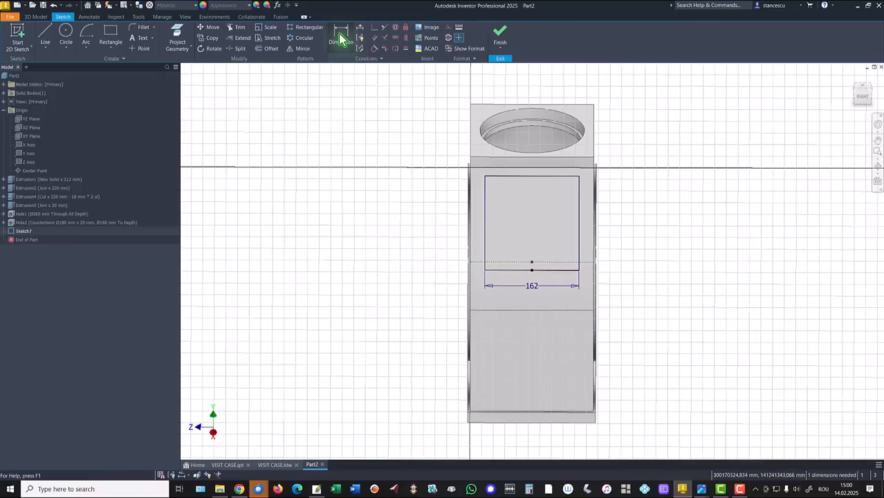
left_click(564, 169)
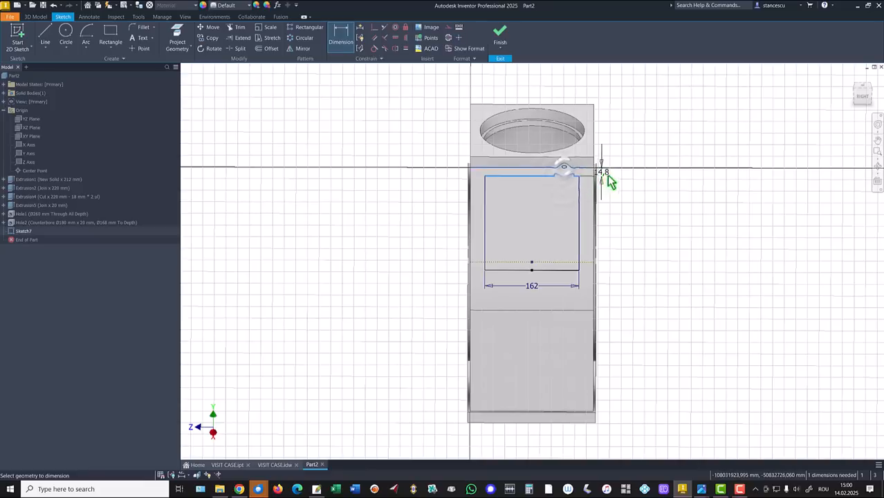
left_click(637, 144)
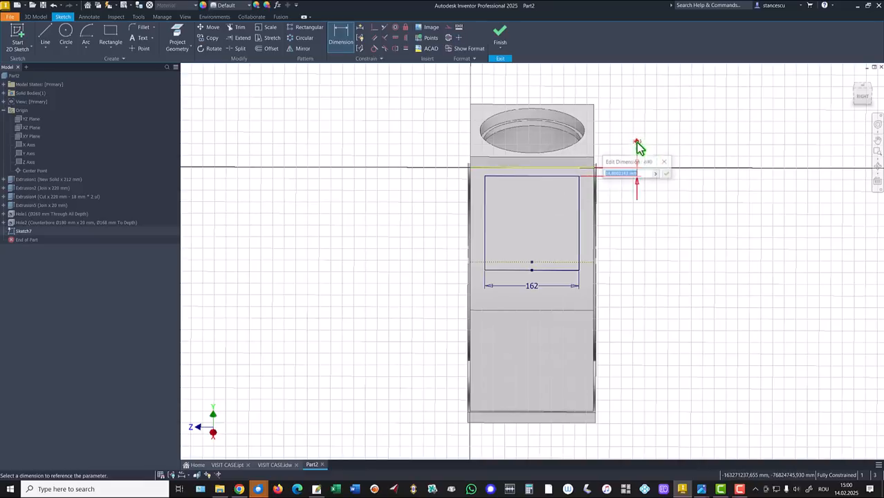
type("9")
key("Return")
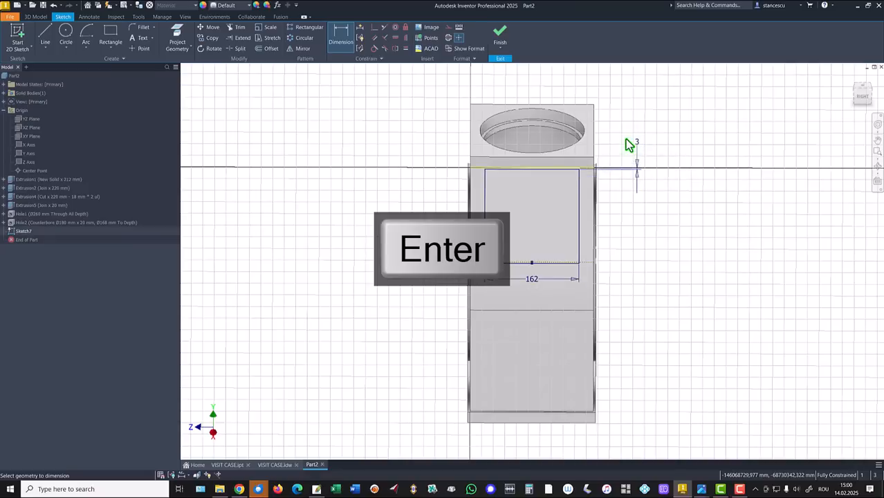
Finish the window sketch and extrude the square 4 mm outward, joined to the body, as a raised pad on the sloped face
left_click(500, 34)
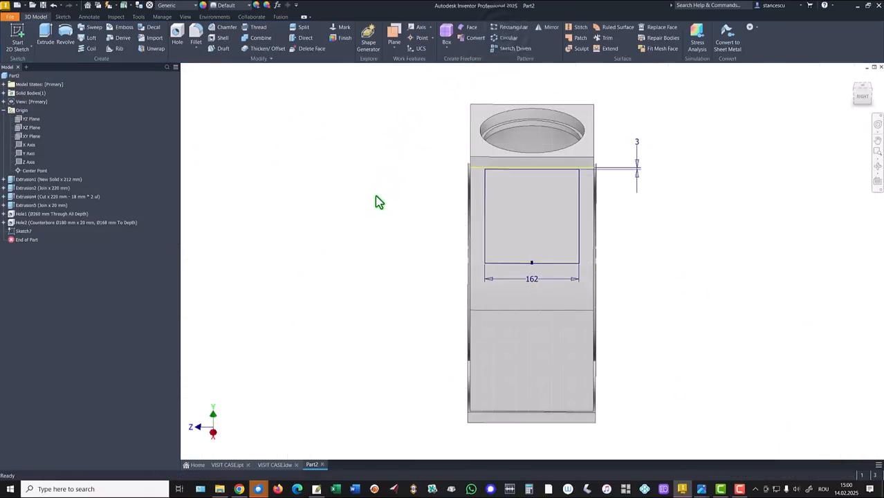
key("F6")
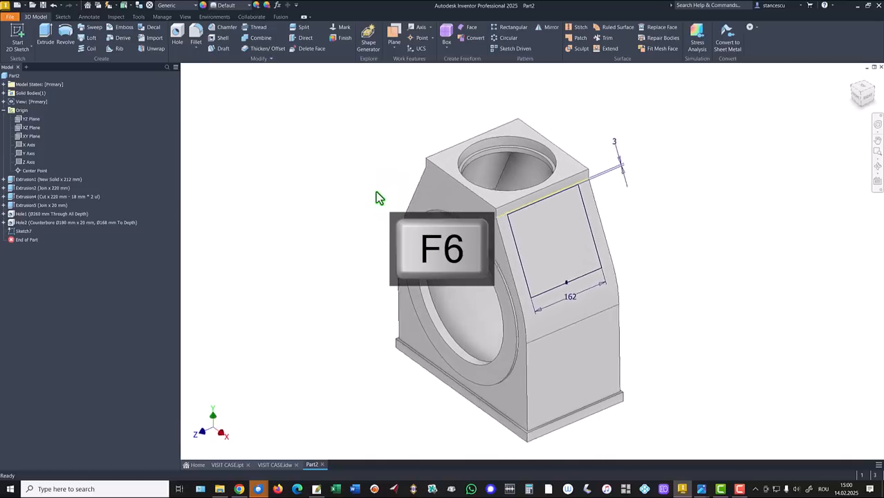
left_click(45, 34)
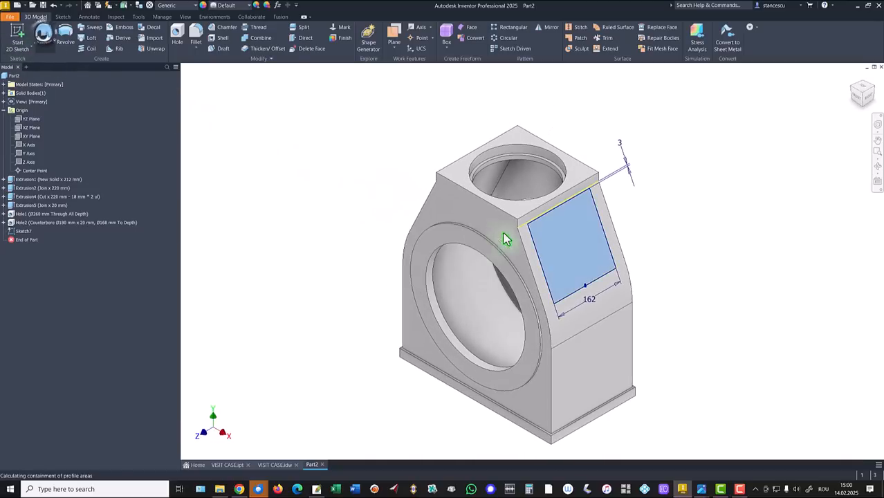
type("4")
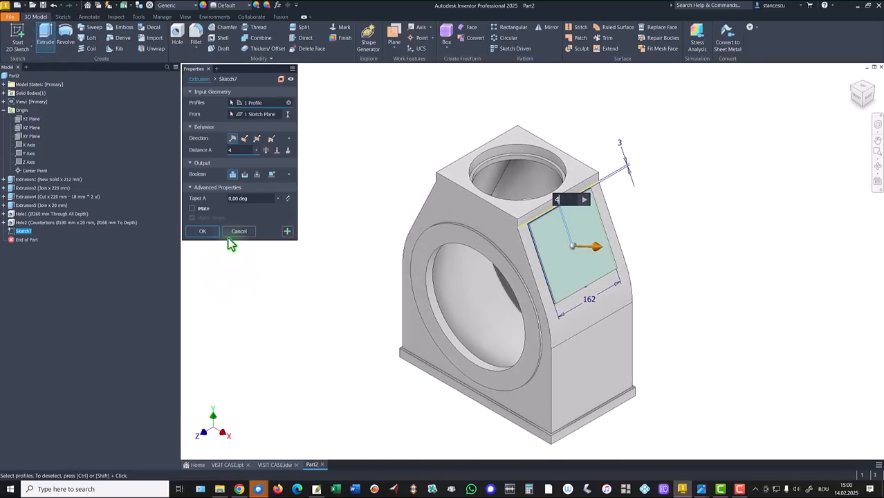
left_click(203, 232)
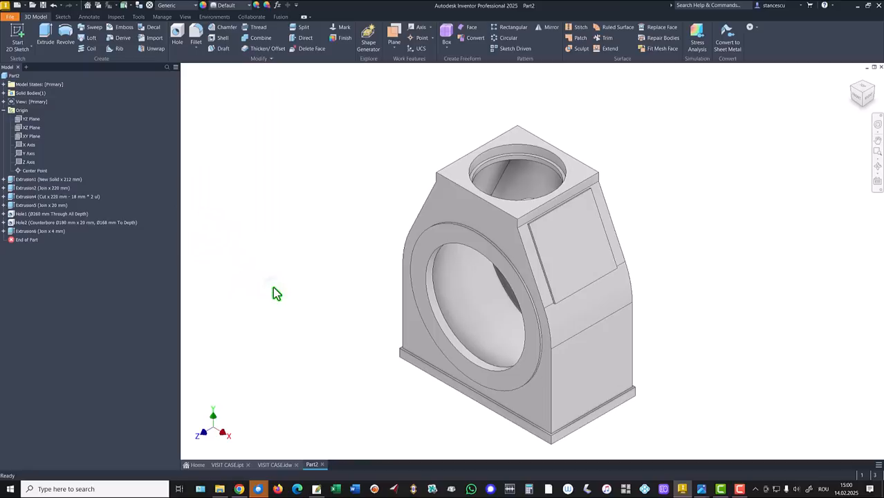
key("F6")
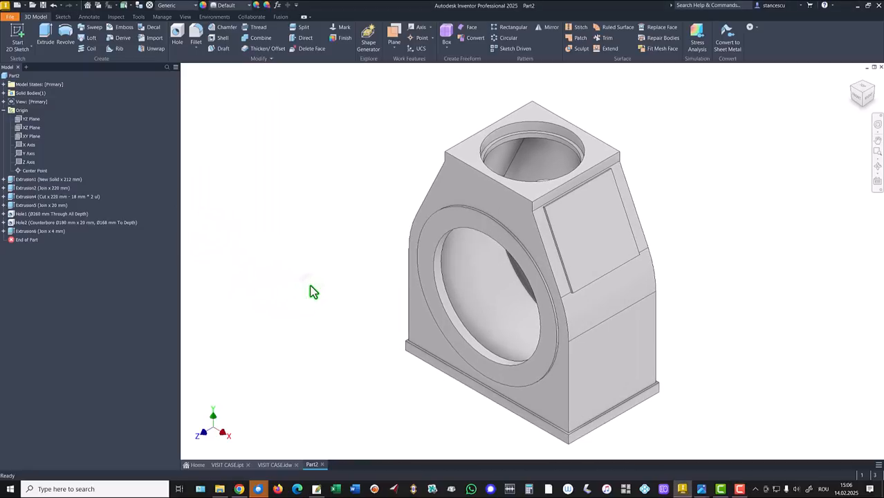
Measure the length of the base's lower front edge
key("m")
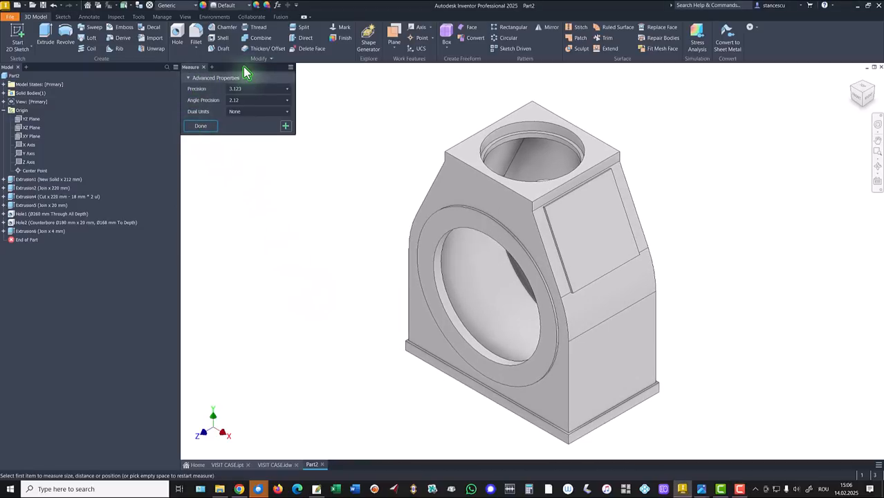
left_click_drag(246, 69, 249, 81)
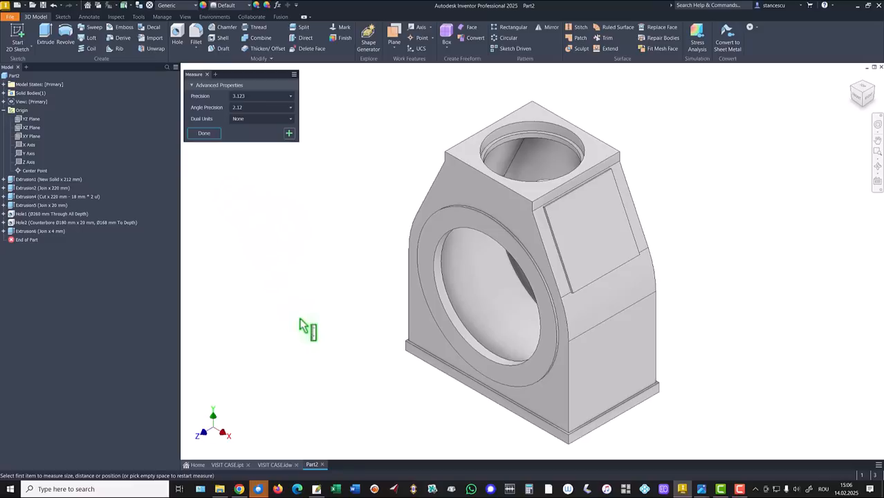
left_click(461, 386)
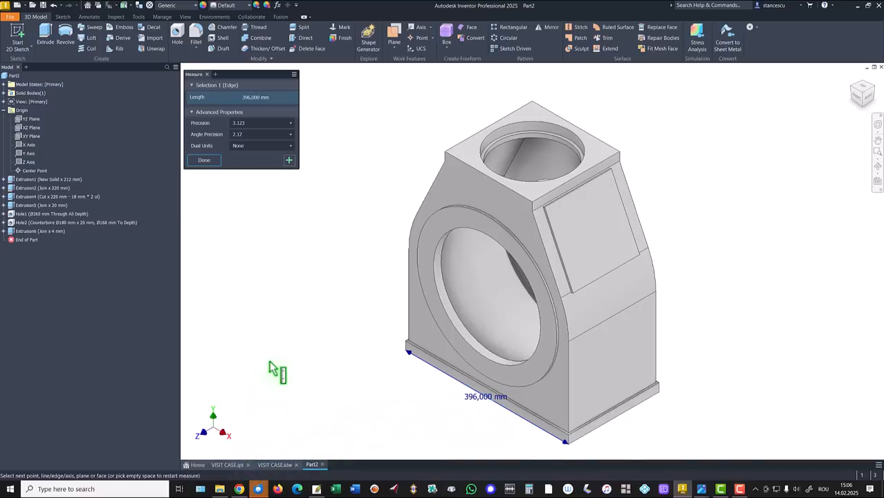
key("Escape")
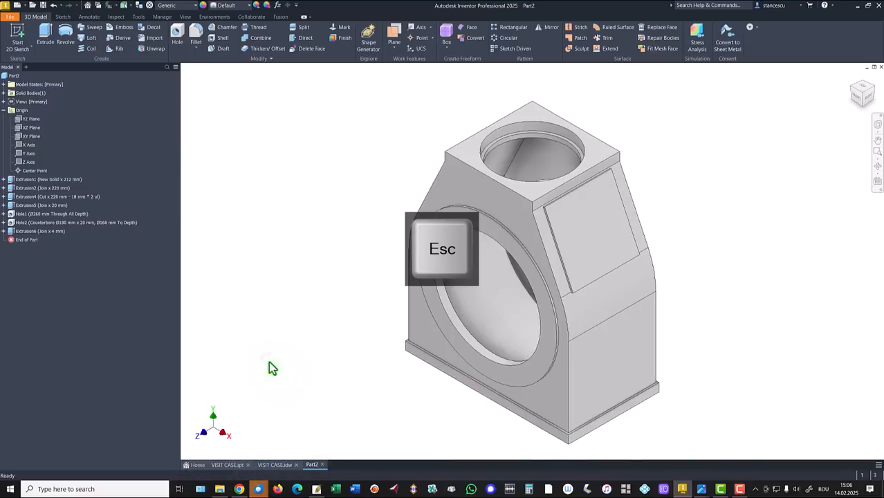
Check the body width and base length dimensions in the front view of the VISIT CASE.idw drawing
left_click(275, 465)
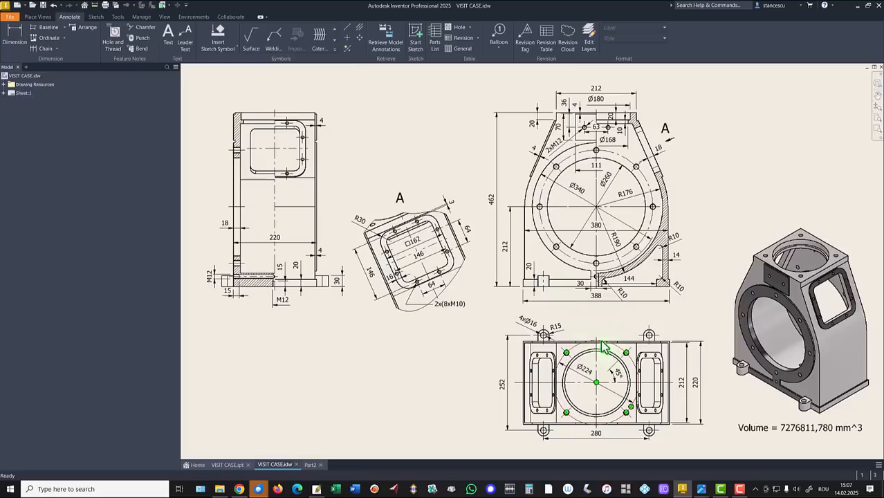
left_click(523, 444)
left_click(608, 233)
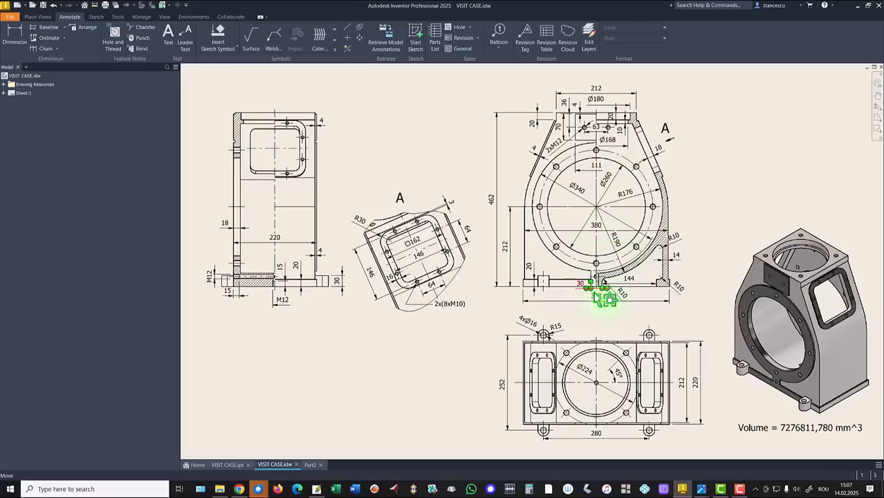
left_click(436, 351)
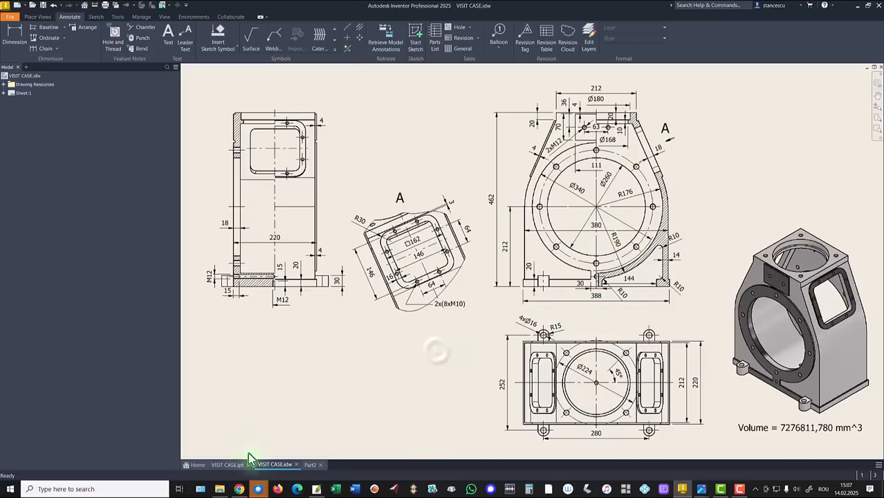
Return to Part2, edit the first extrusion's sketch and set the profile's overall bottom width to 380 mm
left_click(311, 465)
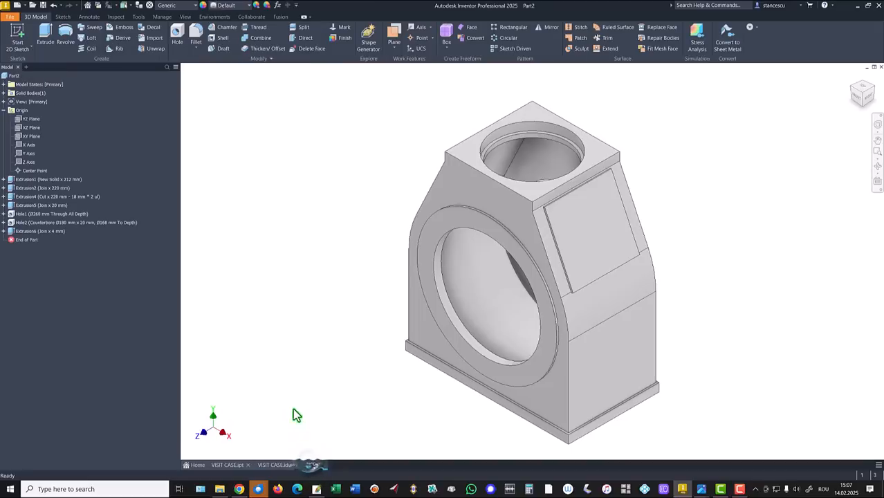
left_click(271, 305)
left_click(3, 179)
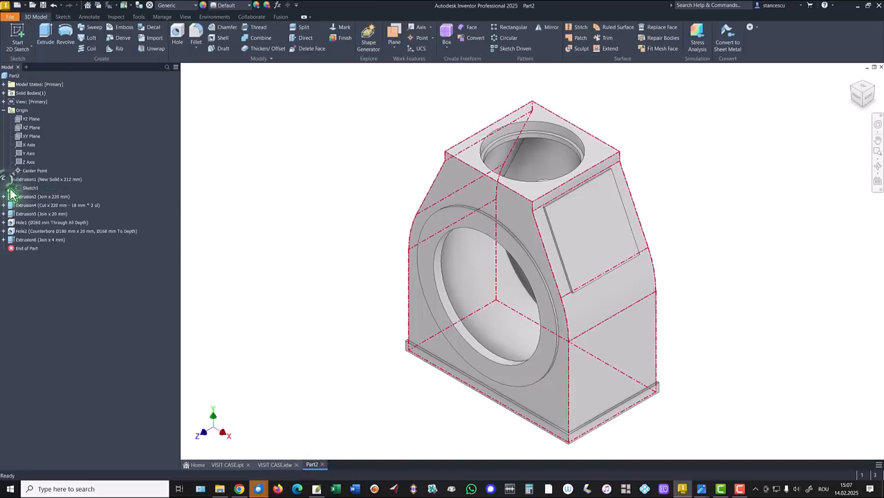
double_click(28, 188)
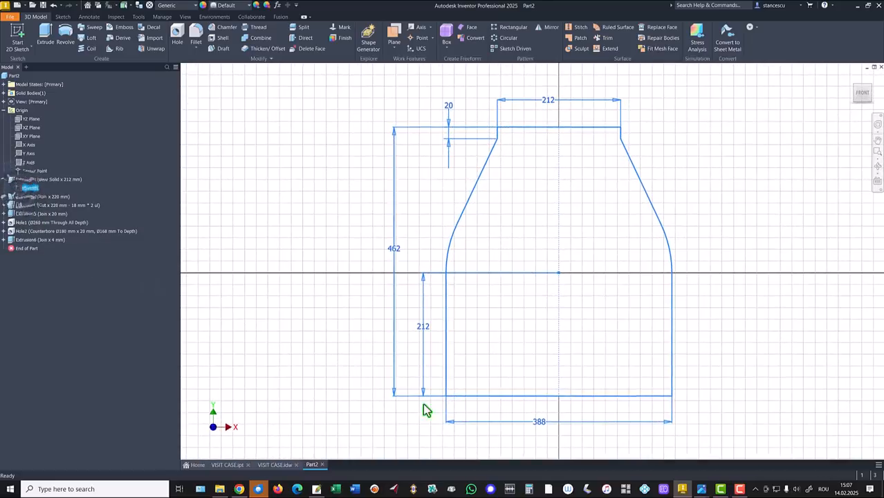
double_click(538, 423)
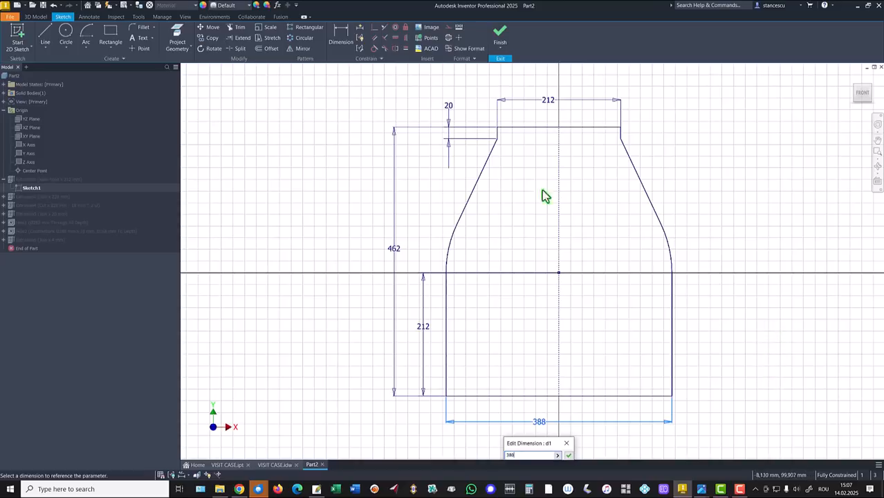
left_click(696, 147)
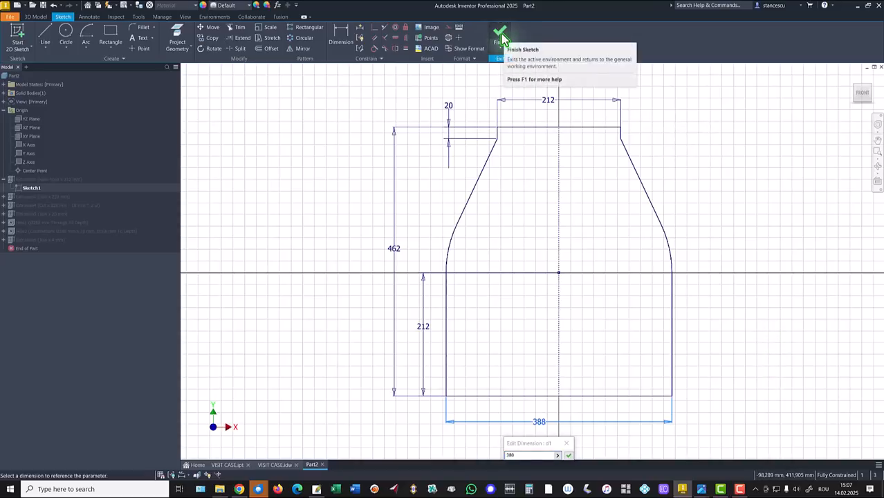
key("Return")
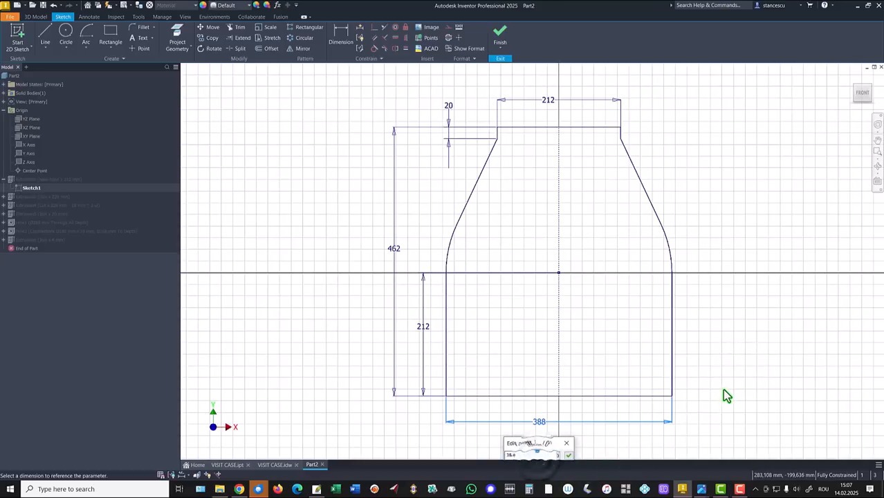
key("Return")
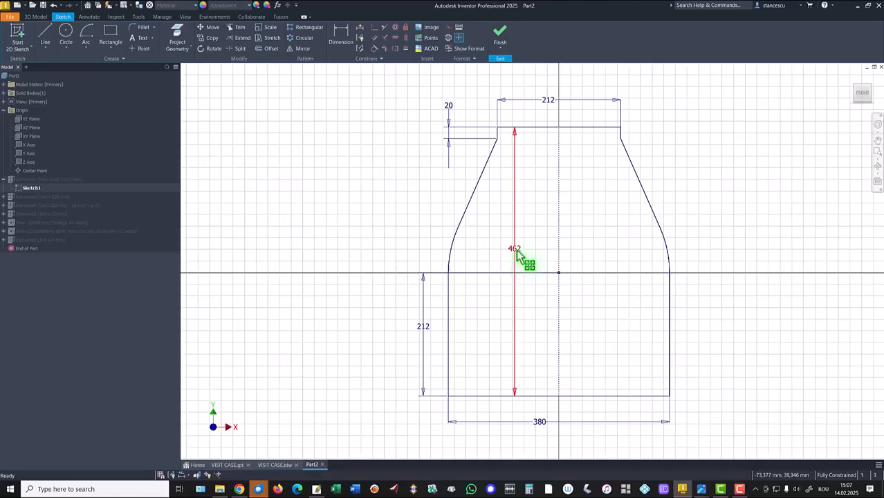
Move the profile's overall height dimension outside the outline and finish the sketch to update the part
left_click_drag(518, 253, 404, 256)
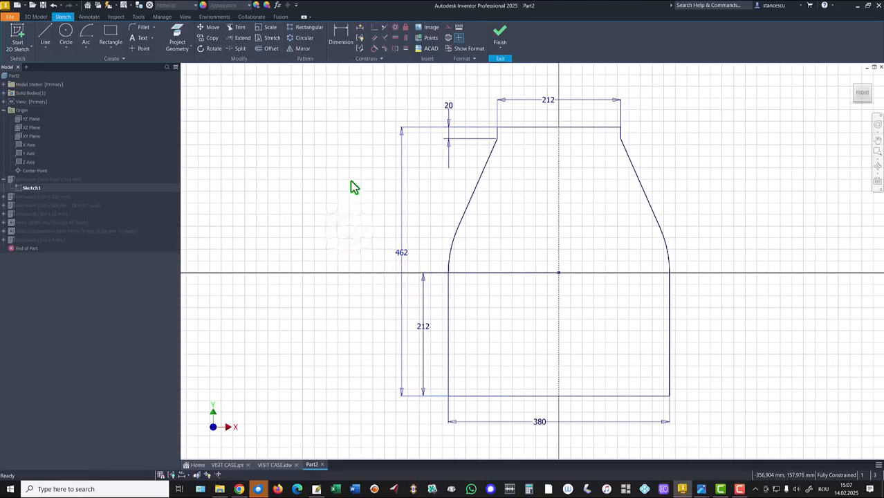
left_click(500, 40)
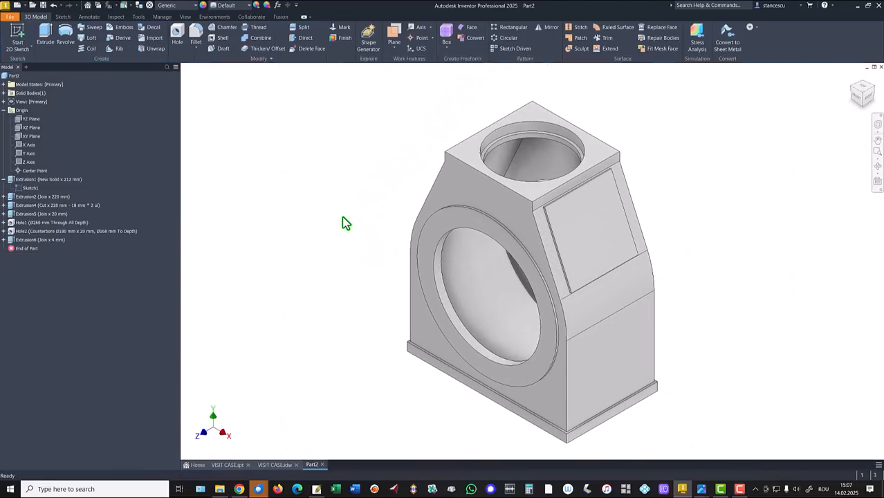
left_click(3, 179)
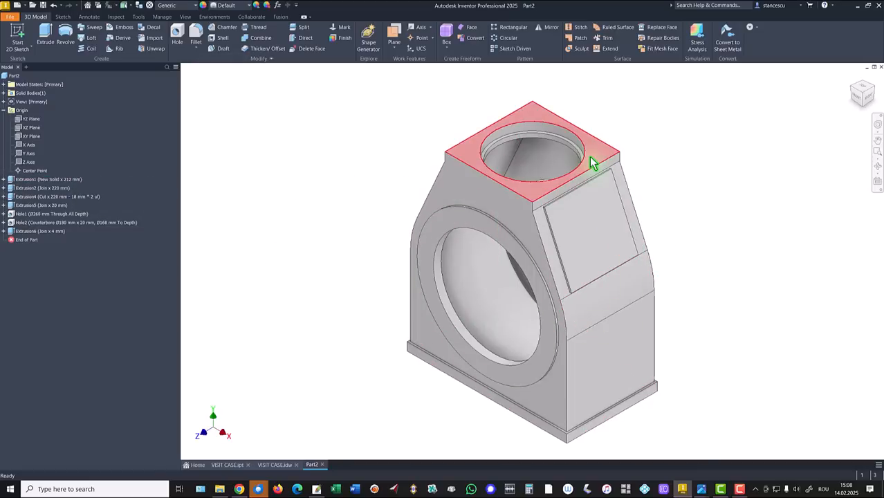
Start a 30 mm fillet on the raised square pad's upper and lower corner edges nearest the large front bore
scroll(572, 212, "up", 8)
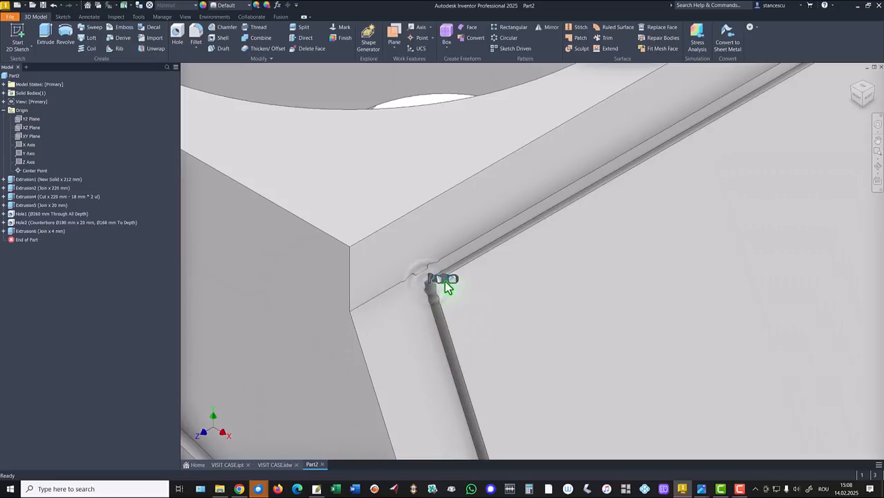
left_click(439, 280)
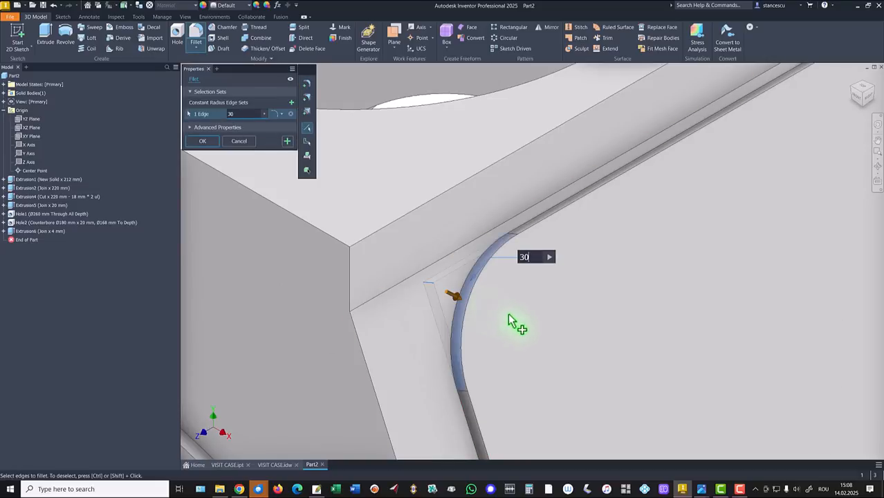
scroll(582, 331, "down", 5)
middle_click_drag(592, 360, 580, 294, "shift")
scroll(594, 264, "up", 2)
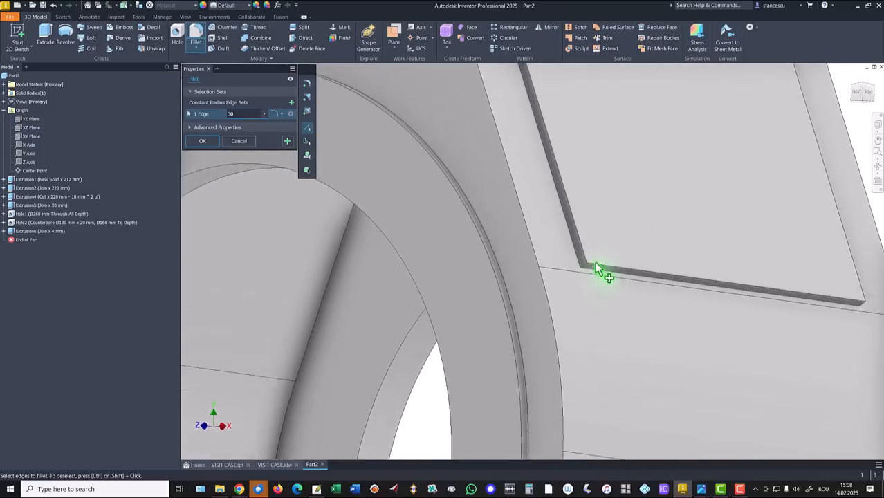
scroll(595, 263, "up", 1)
middle_click_drag(595, 263, 481, 314)
left_click(592, 302)
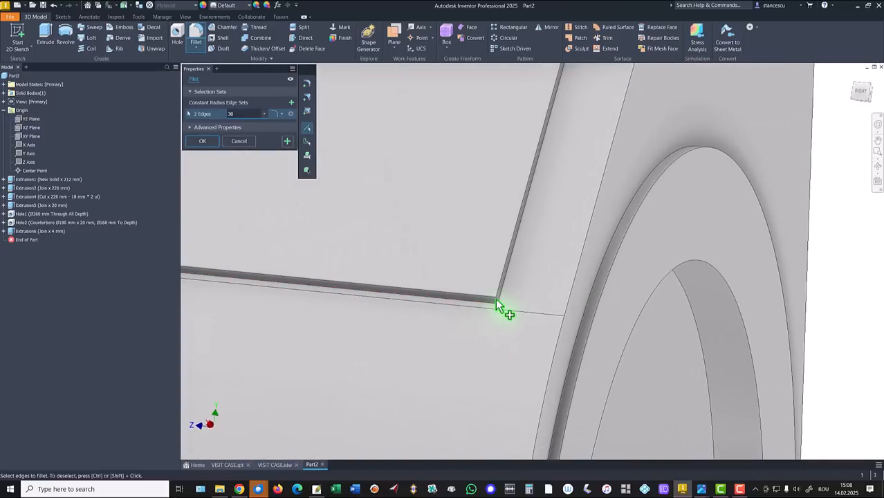
Add the raised pad's two remaining corner edges to the 30 mm fillet and apply it
left_click(496, 301)
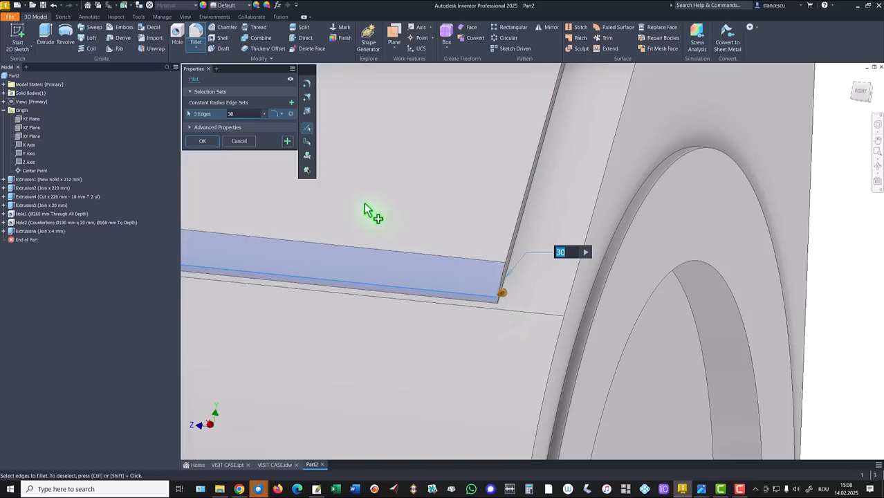
left_click(393, 291, "ctrl")
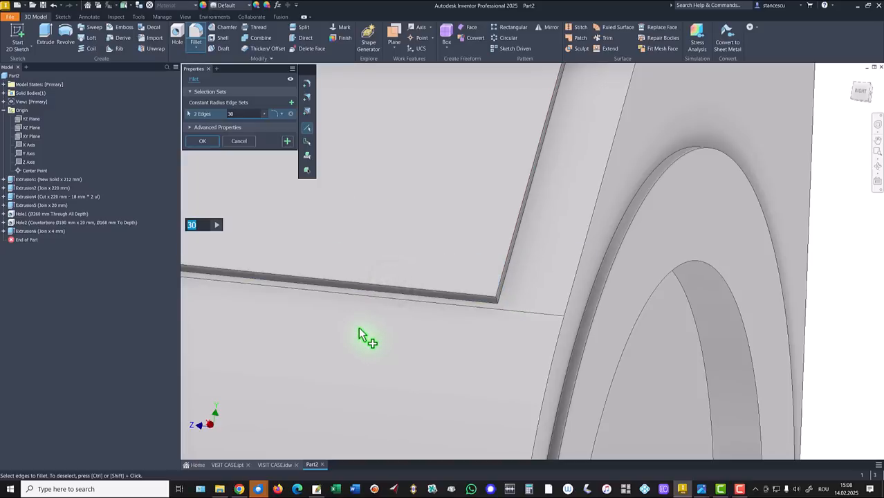
middle_click_drag(390, 339, 548, 287, "shift")
scroll(554, 296, "down", 6)
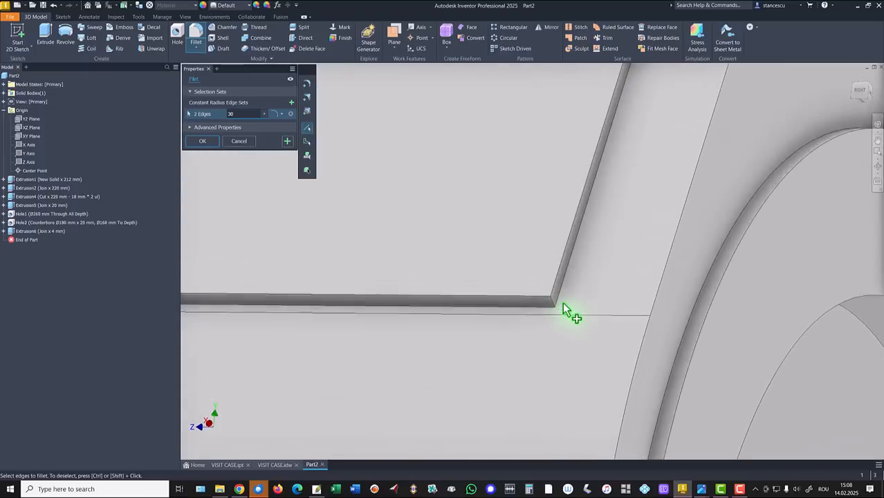
left_click(583, 334)
middle_click_drag(583, 333, 522, 209, "shift")
left_click(522, 209)
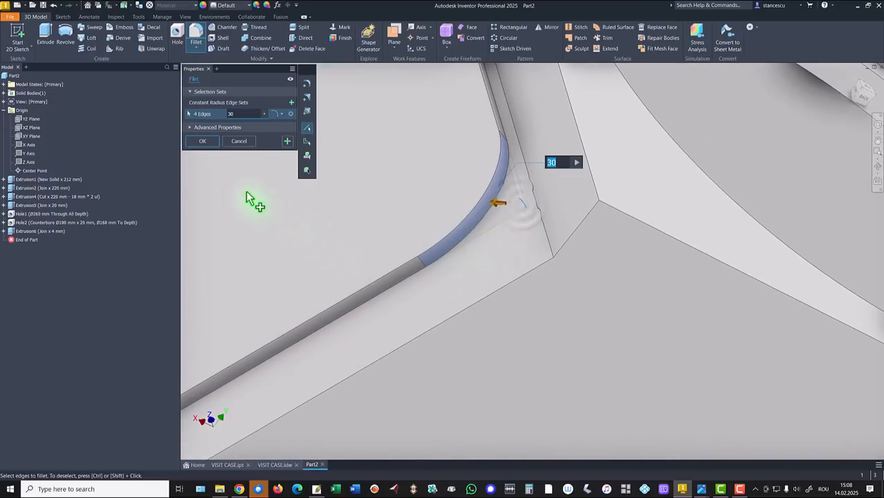
left_click(202, 142)
key("F6")
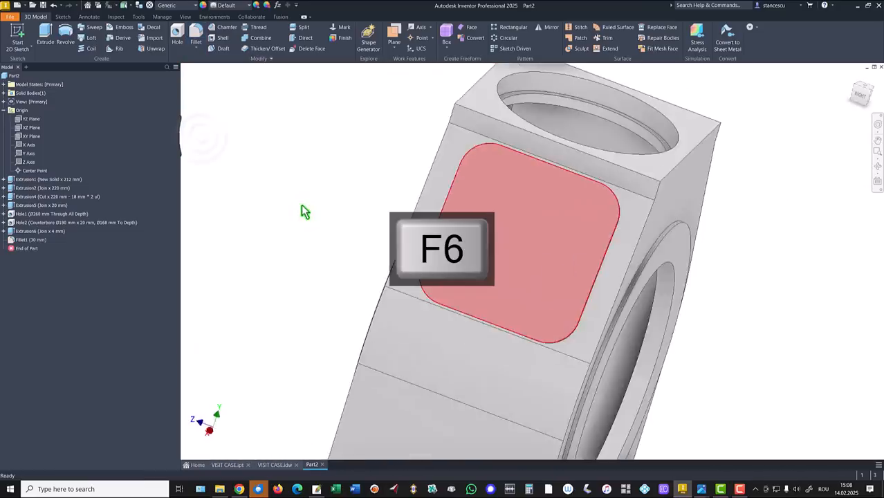
Examine the window opening and its raised frame on the sloped face of the finished VISIT CASE.ipt model
left_click(231, 468)
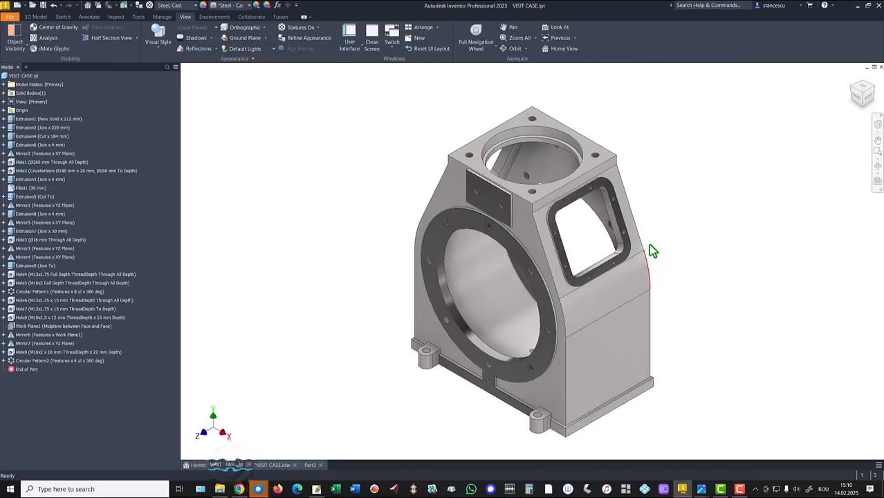
scroll(608, 208, "up", 3)
scroll(620, 218, "up", 1)
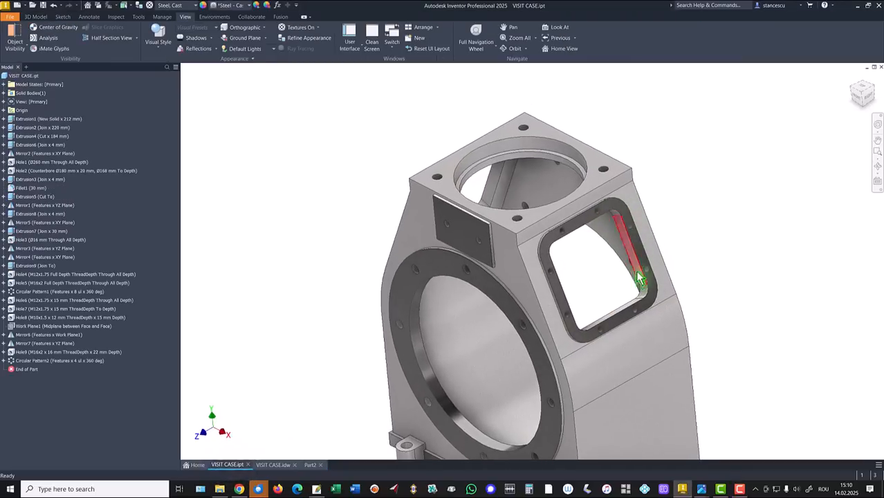
scroll(614, 220, "down", 2)
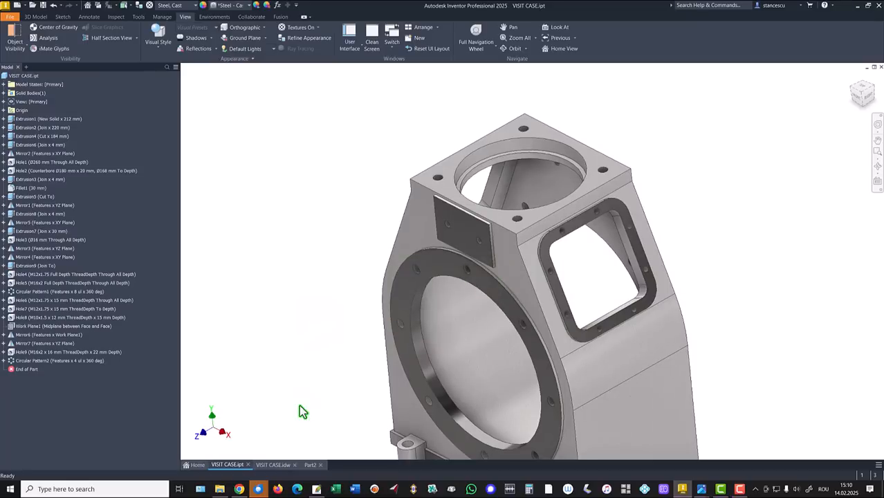
Check auxiliary view A in the VISIT CASE.idw drawing for the window opening, frame width and bolt hole dimensions
key("Home")
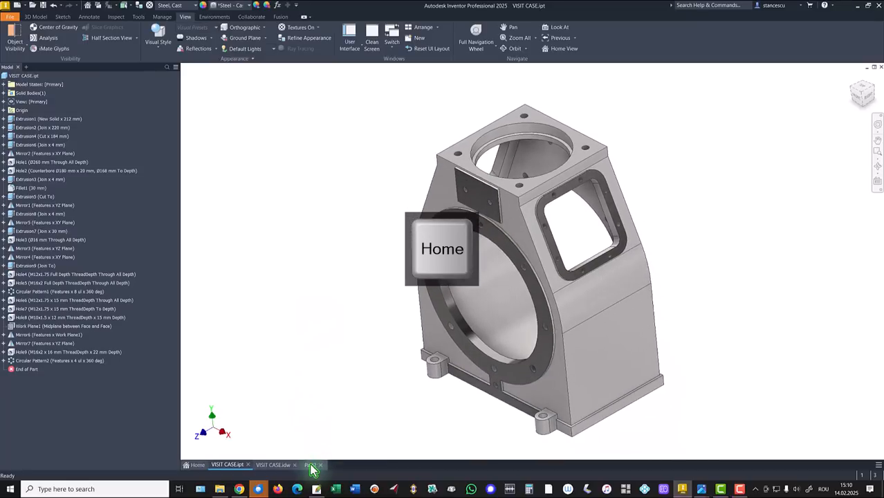
left_click(273, 465)
scroll(436, 304, "up", 5)
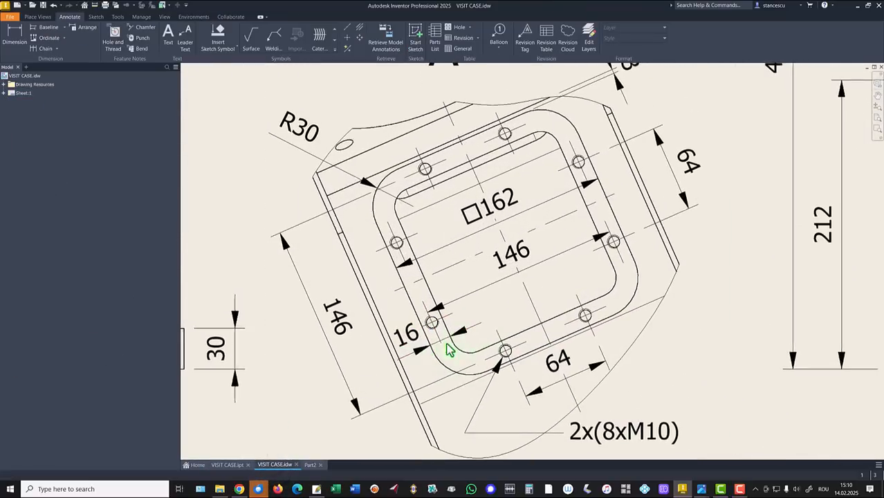
scroll(451, 343, "down", 1)
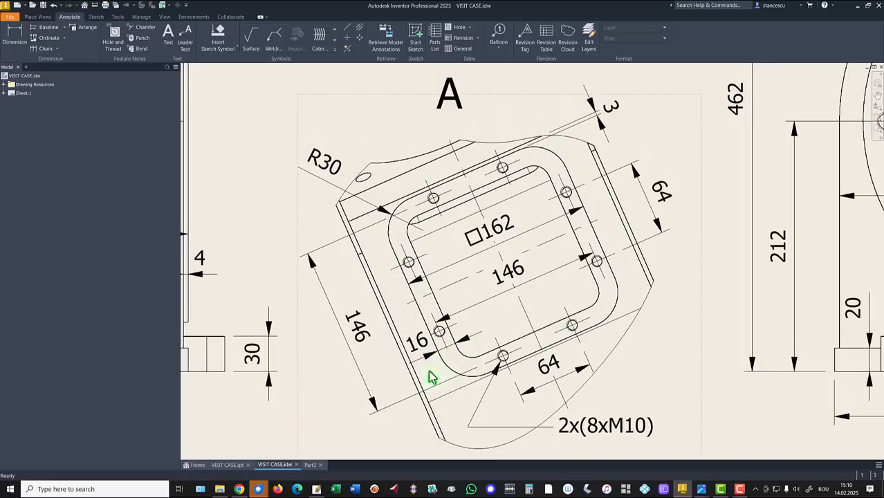
key("F6")
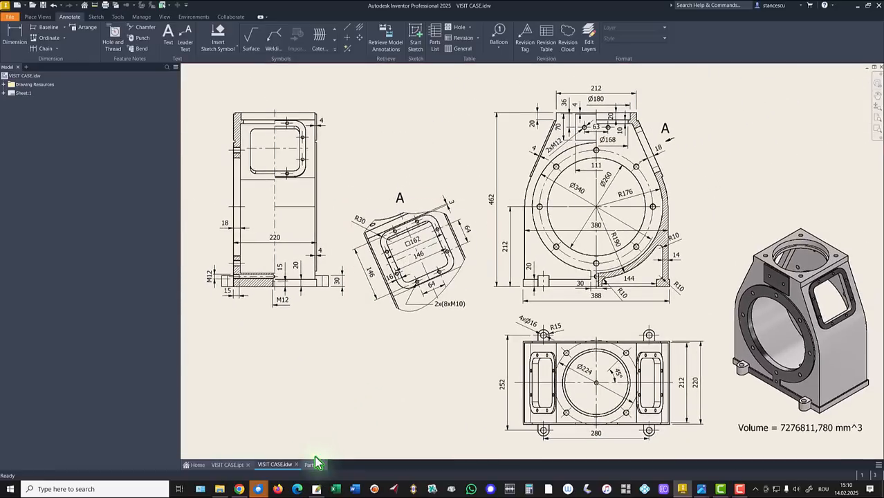
Return to the Part2 model and start a new 2D sketch on the outer face of the rounded raised pad
left_click(311, 465)
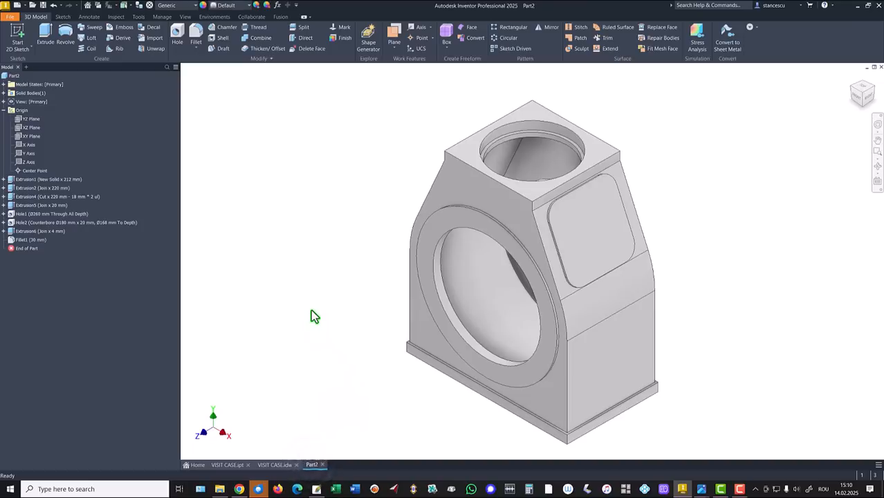
left_click(623, 239)
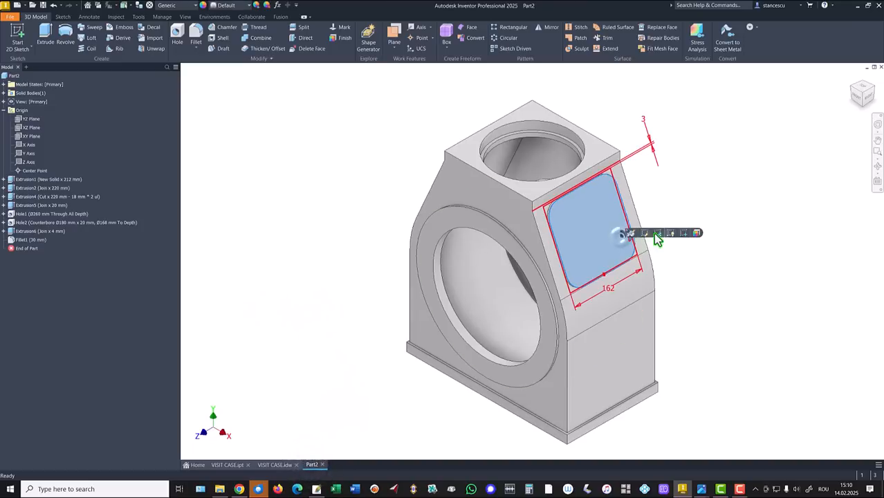
left_click(684, 233)
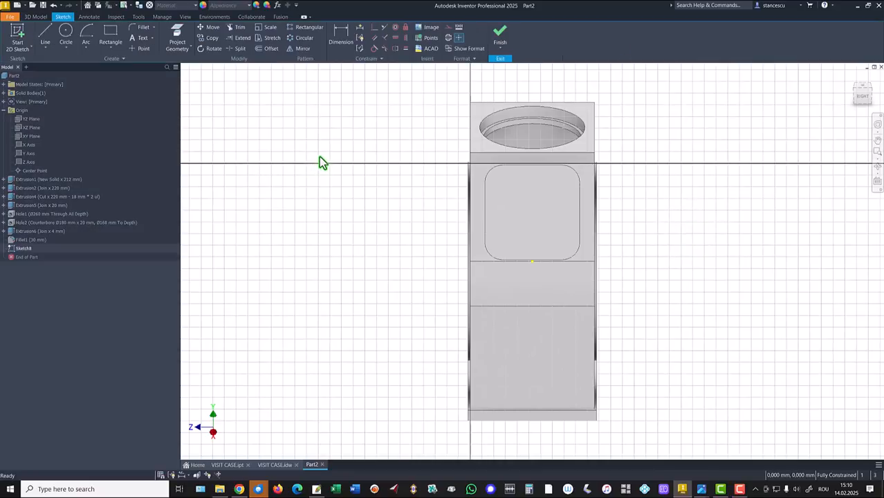
Project the rounded square pad's outline into the sketch, offset it 16 mm inward, and finish the sketch
left_click(176, 36)
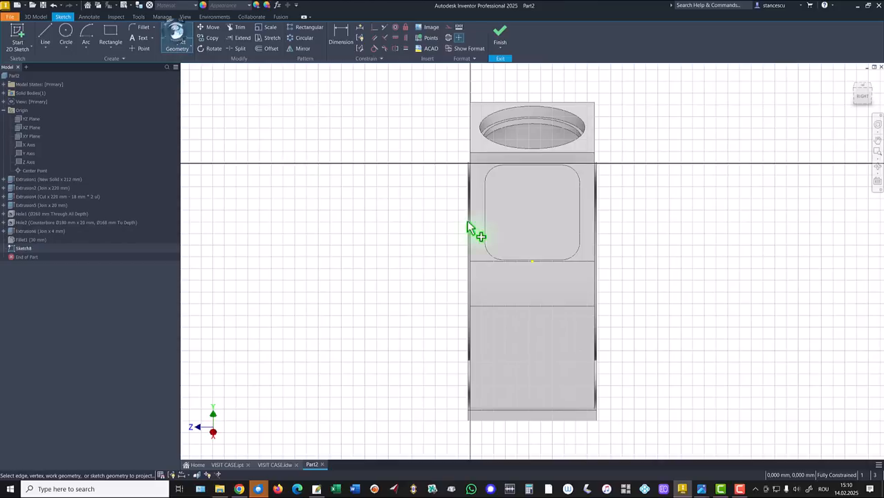
left_click(502, 198)
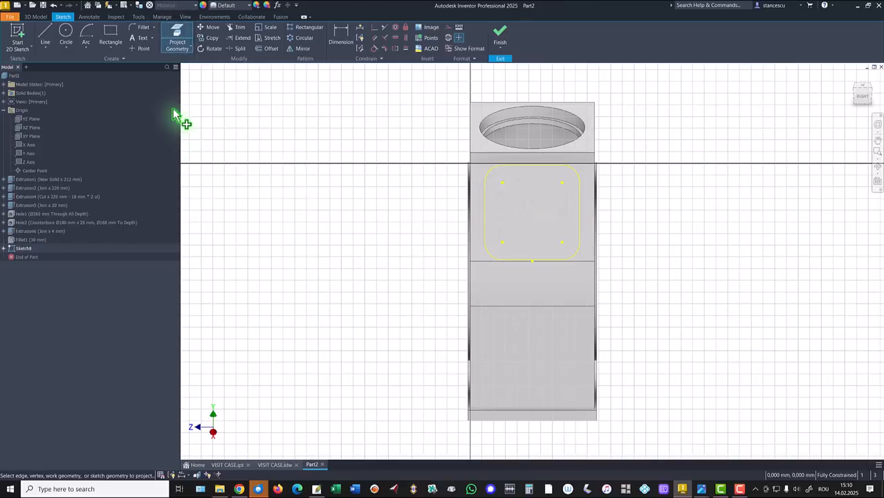
left_click(273, 54)
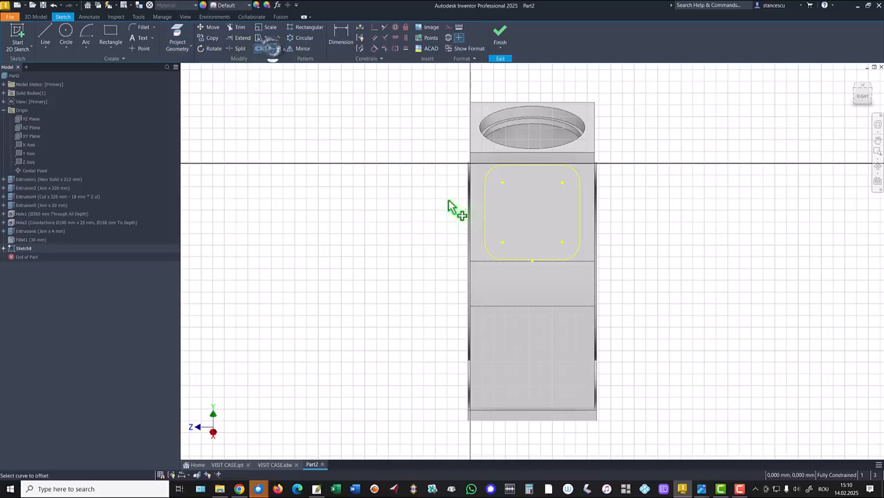
left_click(488, 218)
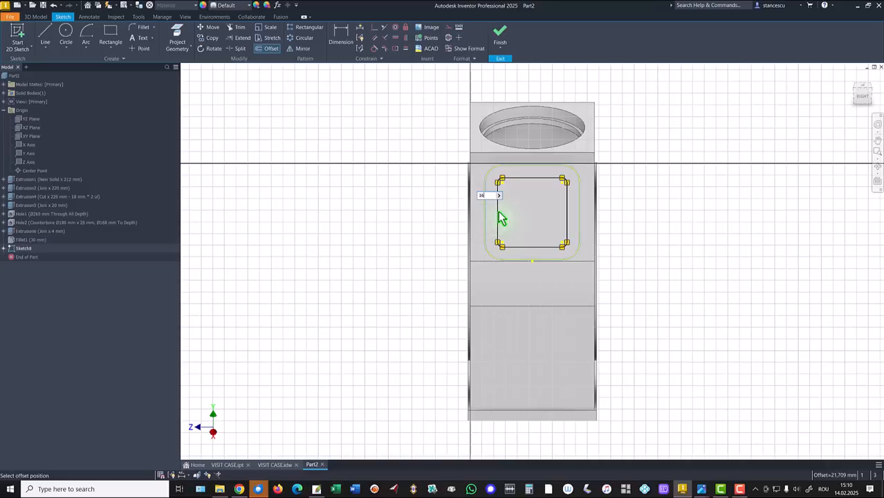
key("Return")
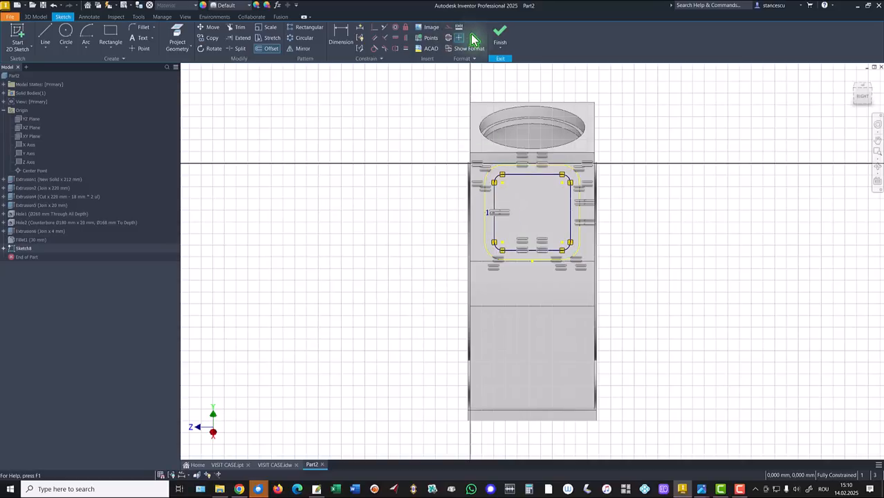
left_click(500, 34)
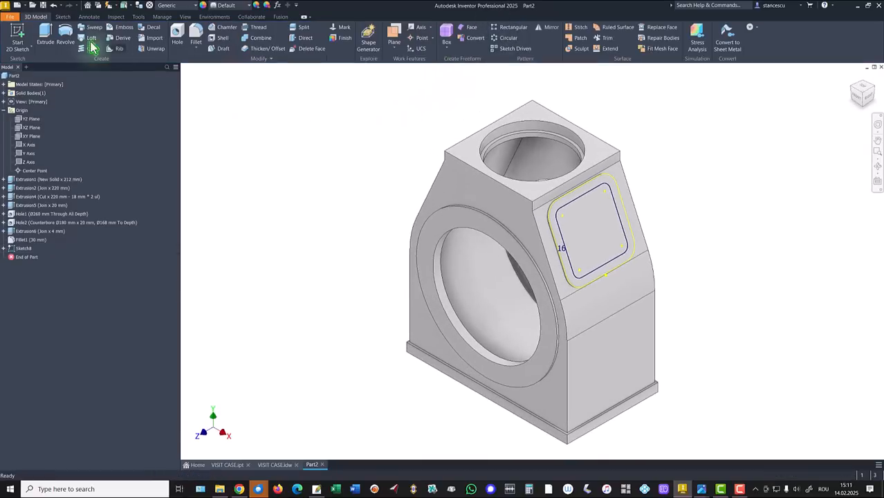
Extrude the inner rounded square profile as a cut up to the housing's inner cylindrical face
left_click(45, 35)
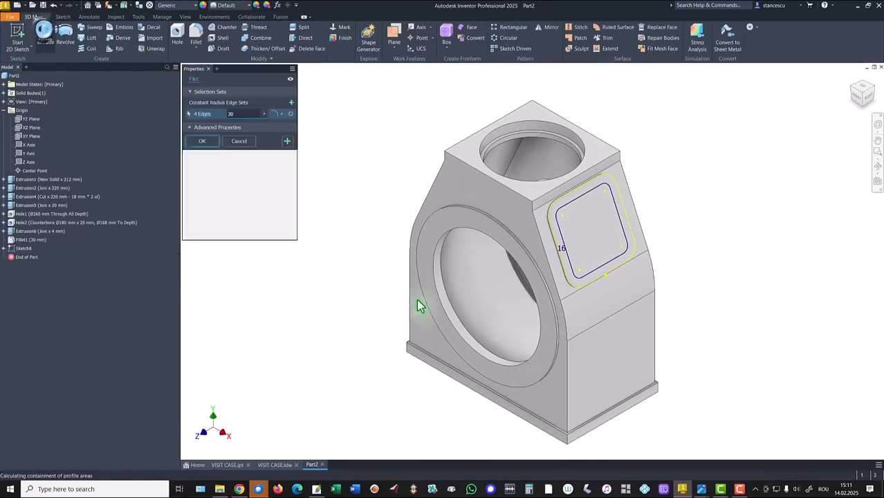
left_click(604, 233)
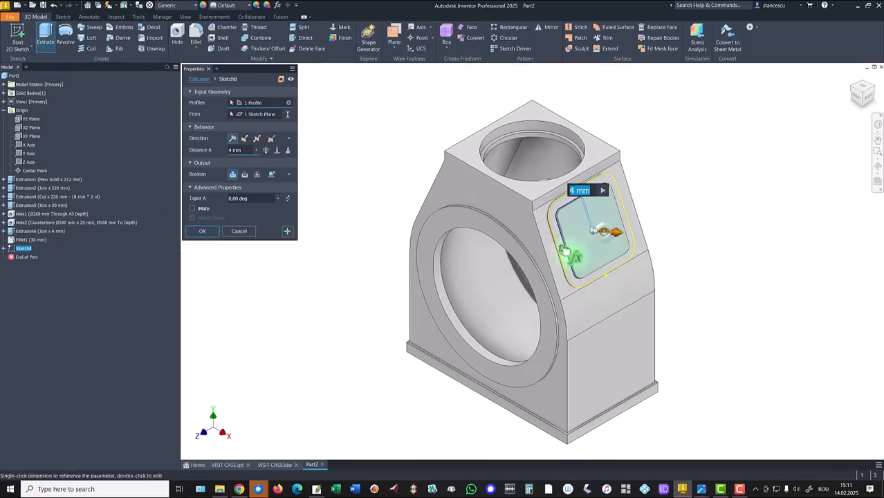
left_click(245, 175)
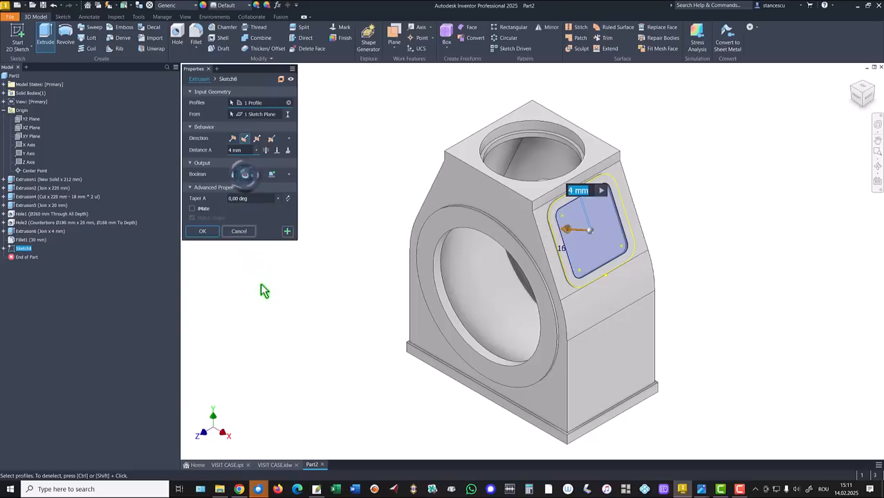
left_click(277, 152)
left_click(489, 276)
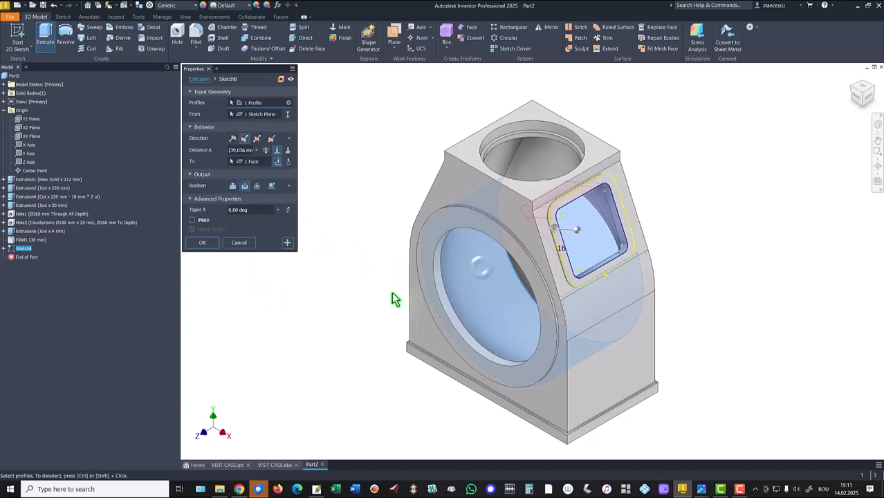
left_click(201, 242)
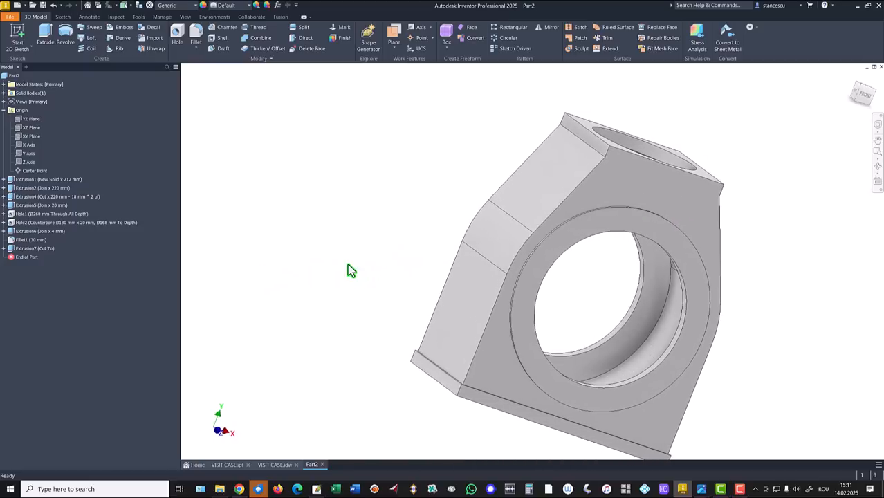
Mirror Extrusion6, Fillet1 and Extrusion7 about the YZ Plane to the opposite sloped side
key("F6")
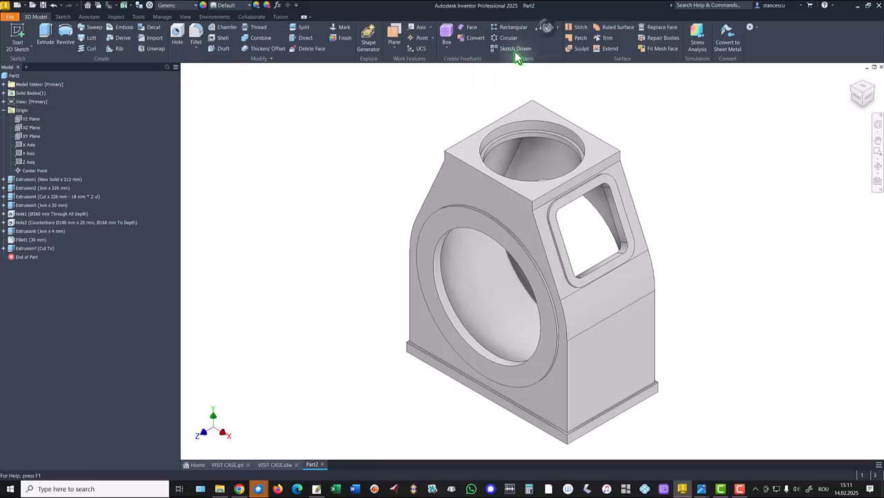
left_click(31, 249)
left_click(31, 239, "ctrl")
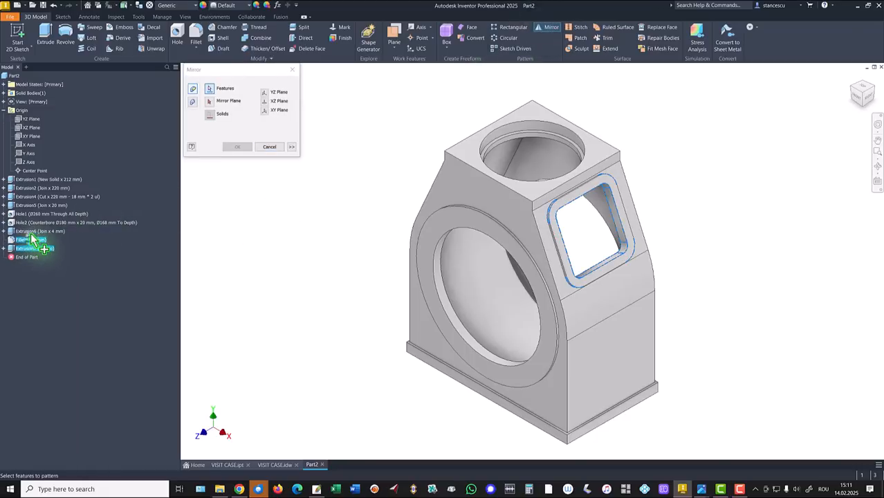
left_click(27, 232, "ctrl")
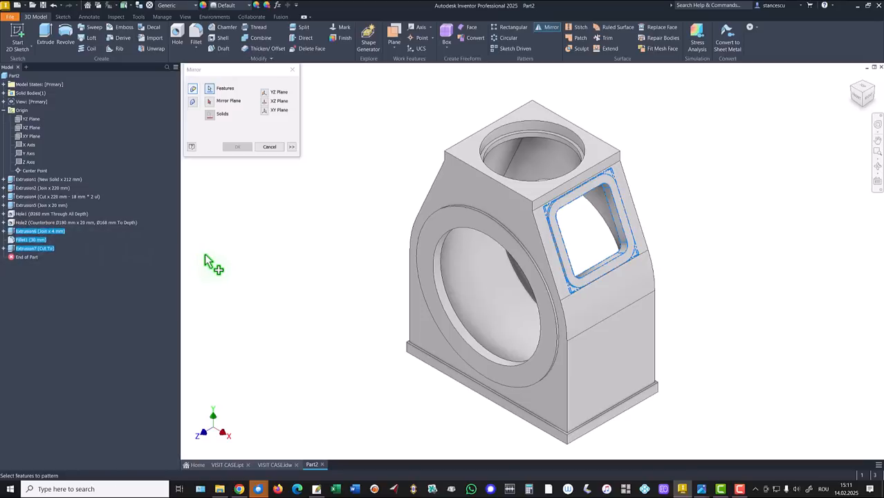
left_click(210, 101)
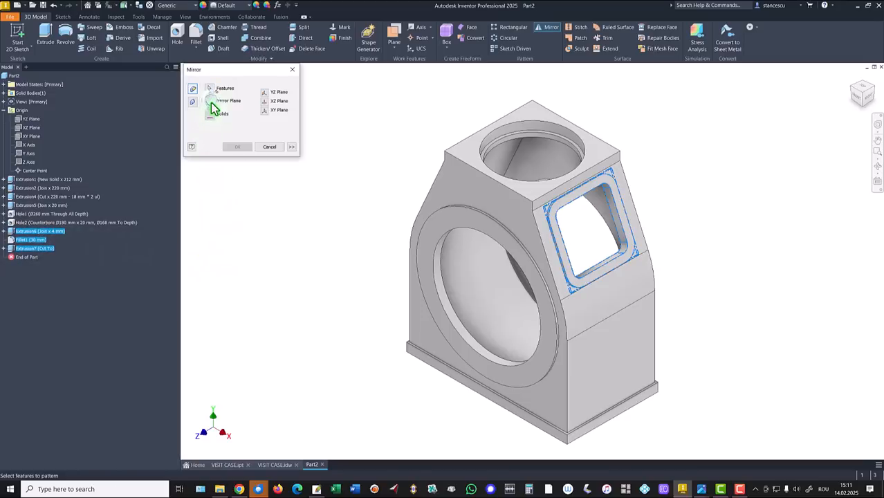
left_click(31, 119)
middle_click_drag(335, 263, 418, 278, "shift")
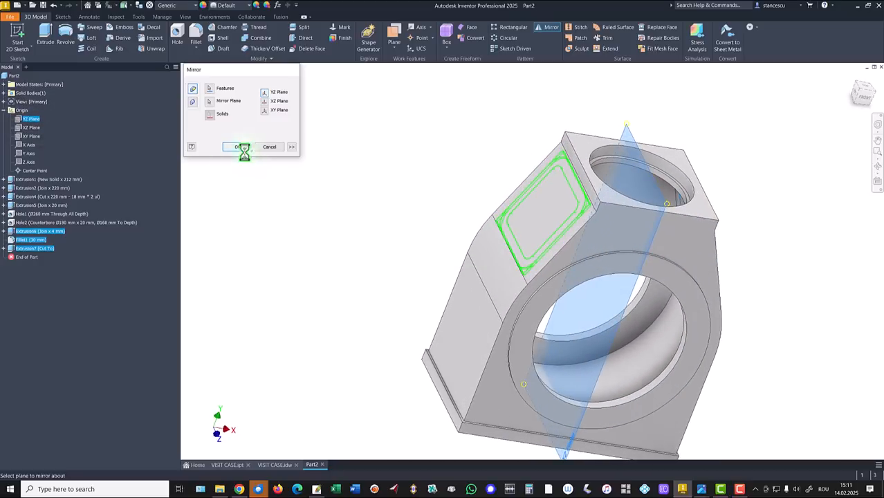
key("F6")
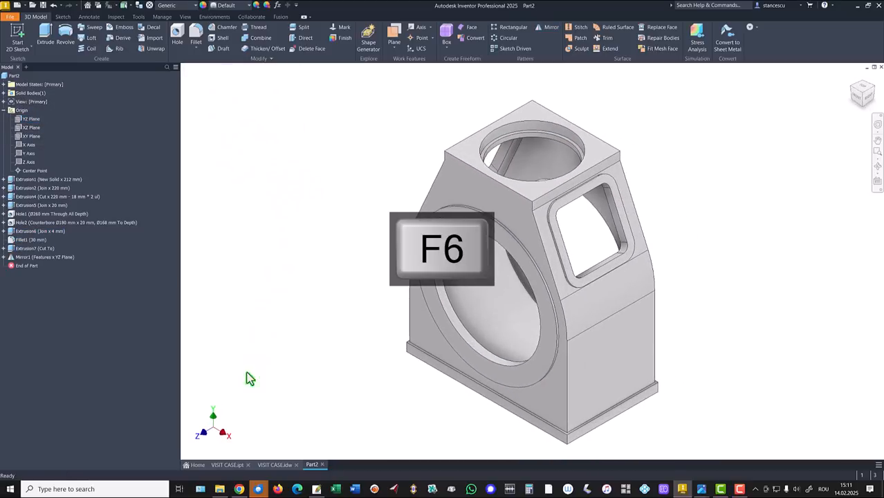
Examine the VISIT CASE.idw drawing for the size, position and thickness of the rectangular pad above the large bore, then return to Part2
left_click(274, 465)
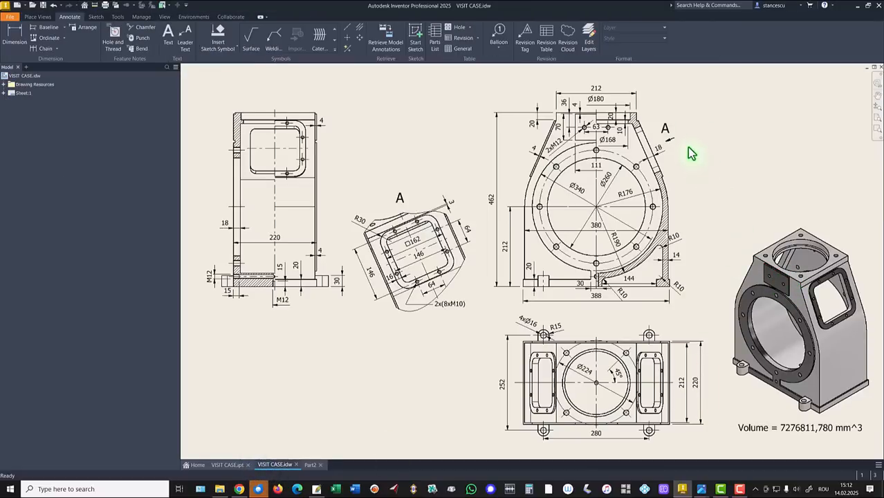
scroll(660, 131, "up", 4)
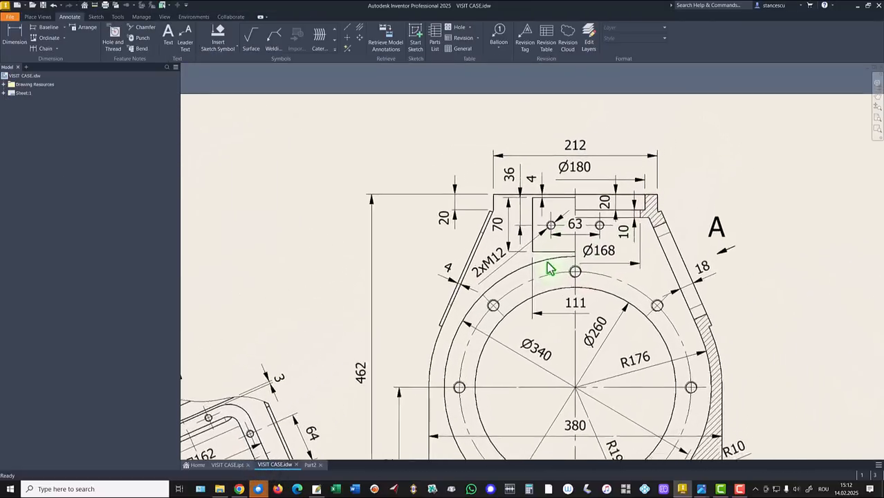
scroll(525, 263, "up", 2)
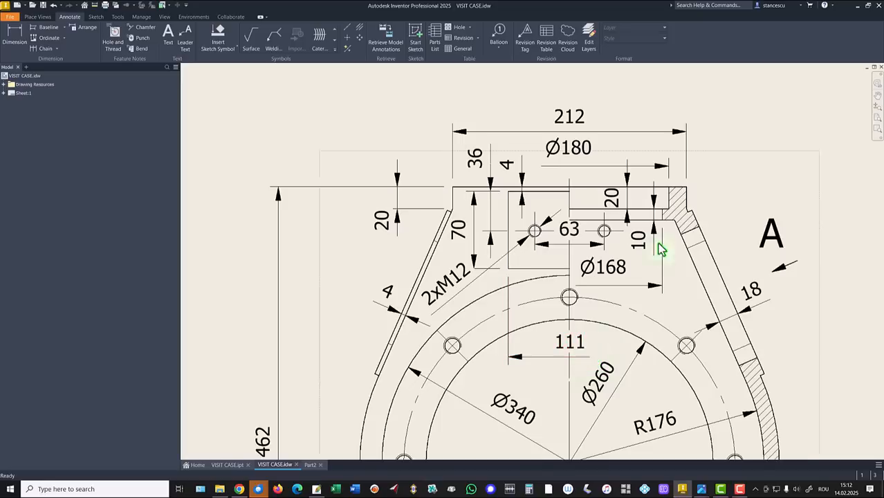
middle_click(359, 188)
middle_click(360, 188)
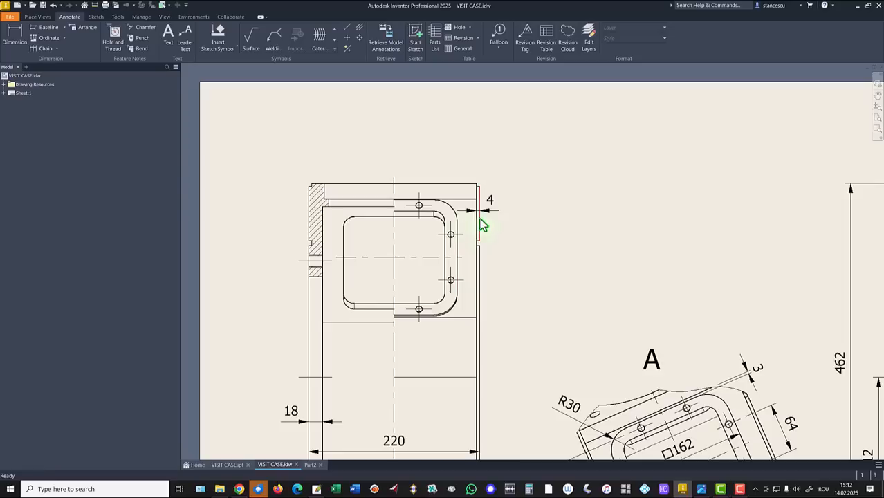
key("Home")
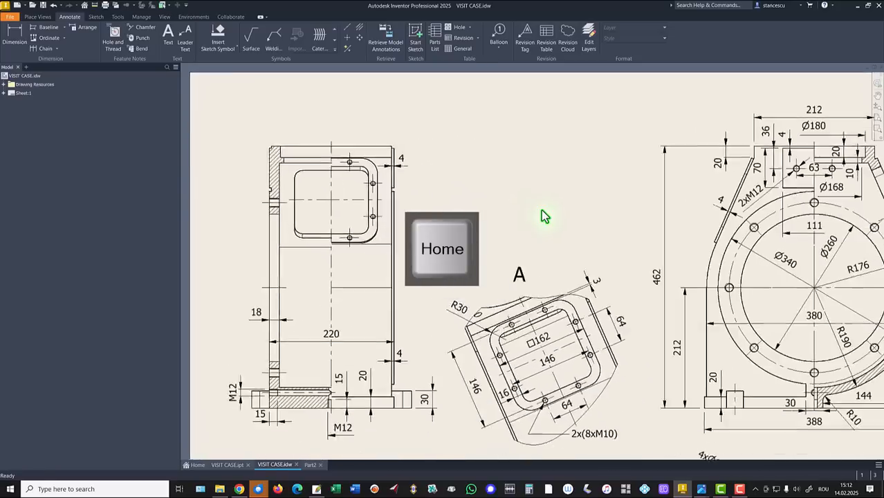
left_click(310, 465)
Start a sketch on the housing's flat front face and draw a 111 x 70 mm rectangle above the large bore
left_click(494, 200)
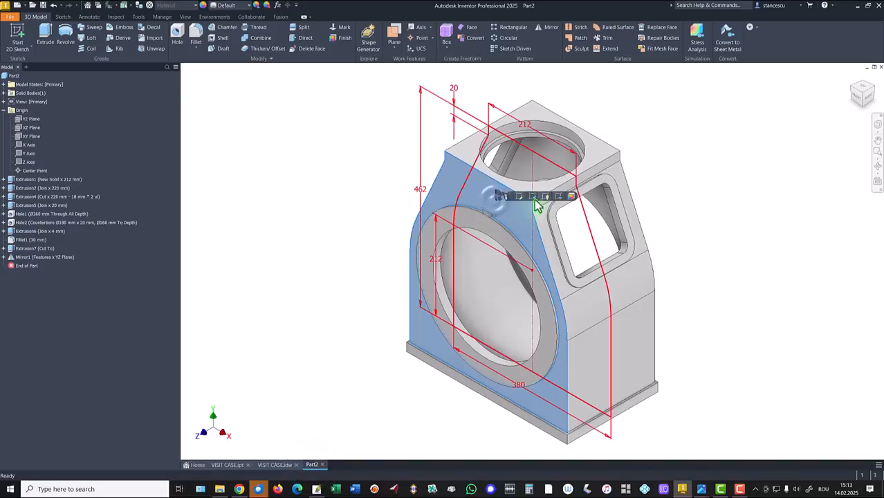
left_click(535, 199)
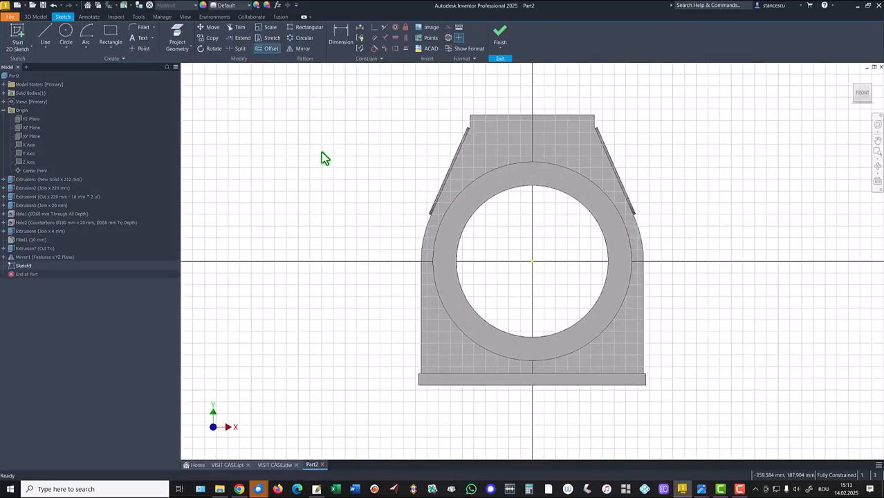
left_click(111, 35)
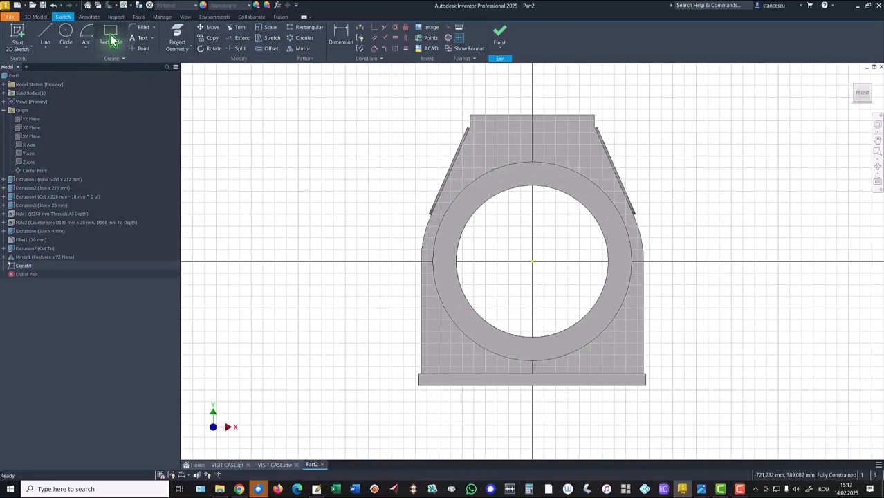
left_click(495, 125)
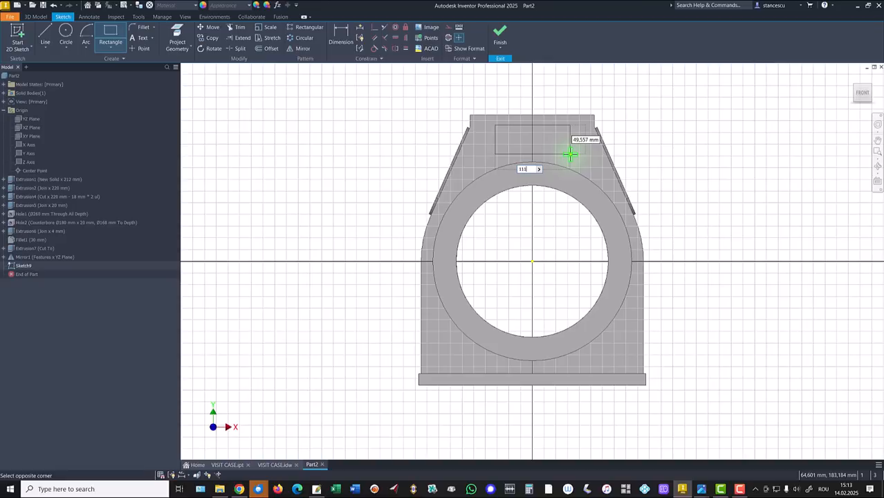
type("111")
key("Tab")
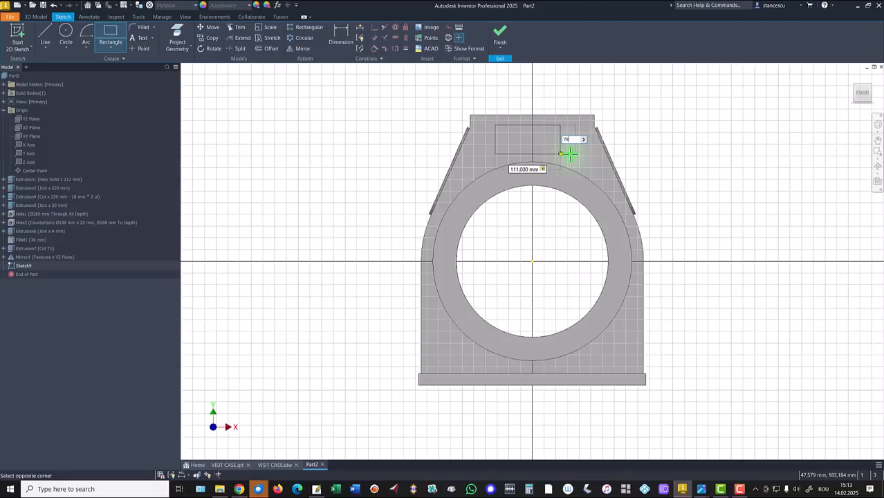
key("Return")
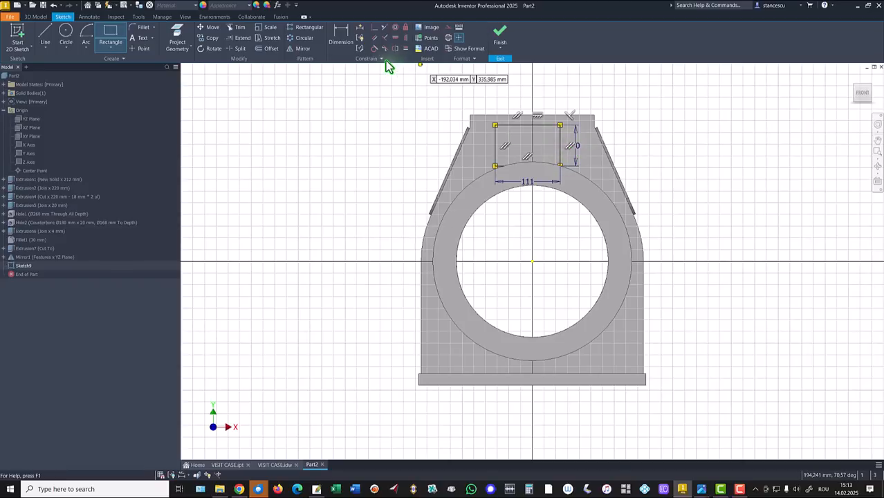
Dimension the rectangle's top edge 4 mm below the housing's top edge
left_click(351, 34)
left_click(500, 126)
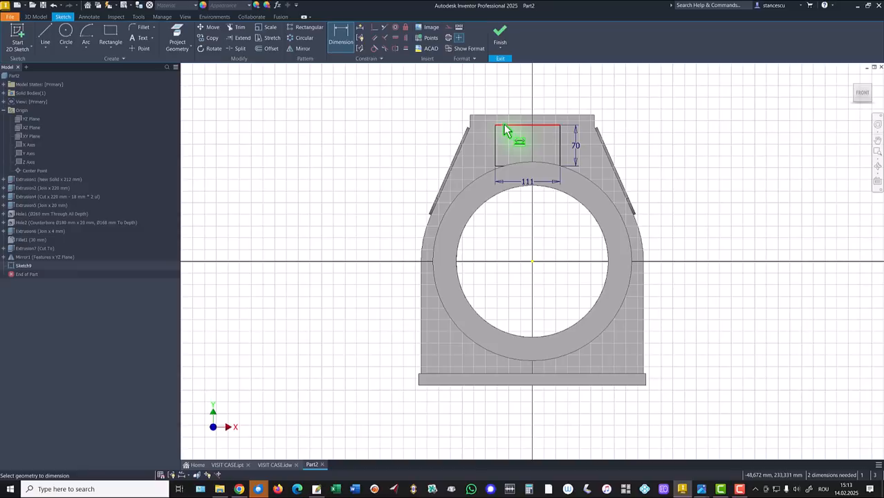
left_click(495, 115)
left_click(413, 125)
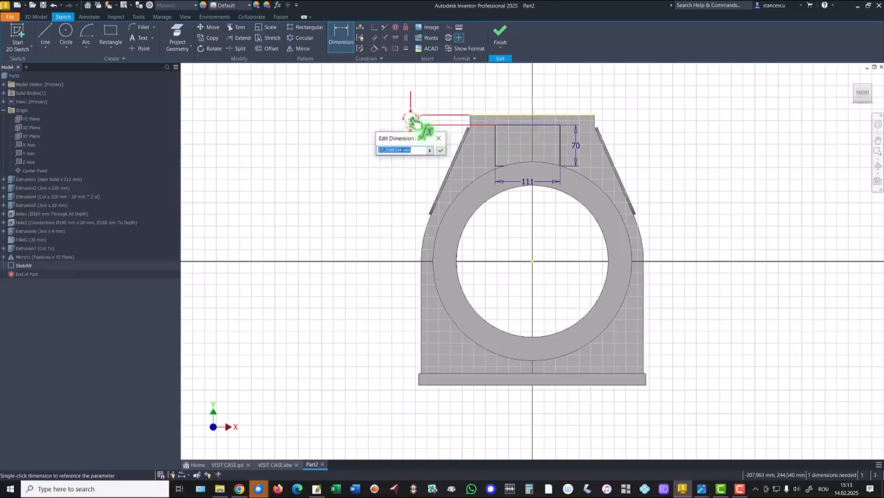
type("4")
key("Return")
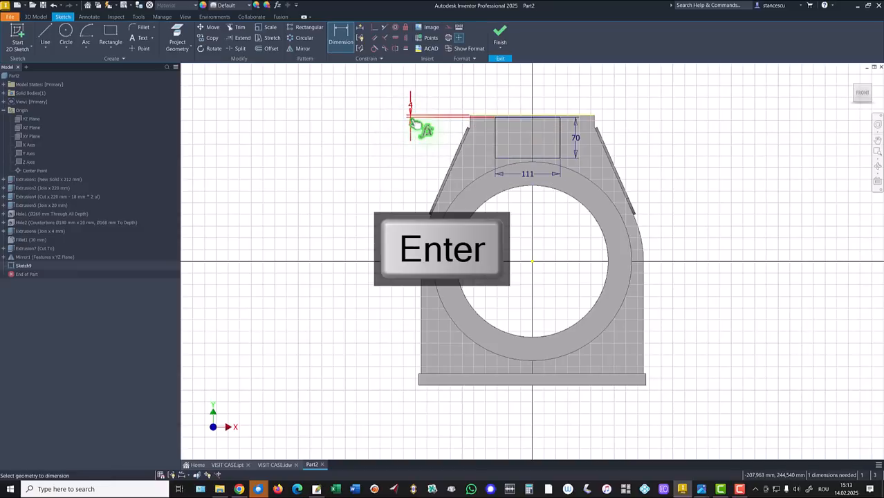
Align the midpoint of the rectangle's top edge vertically with the sketch origin and finish the sketch
left_click(405, 37)
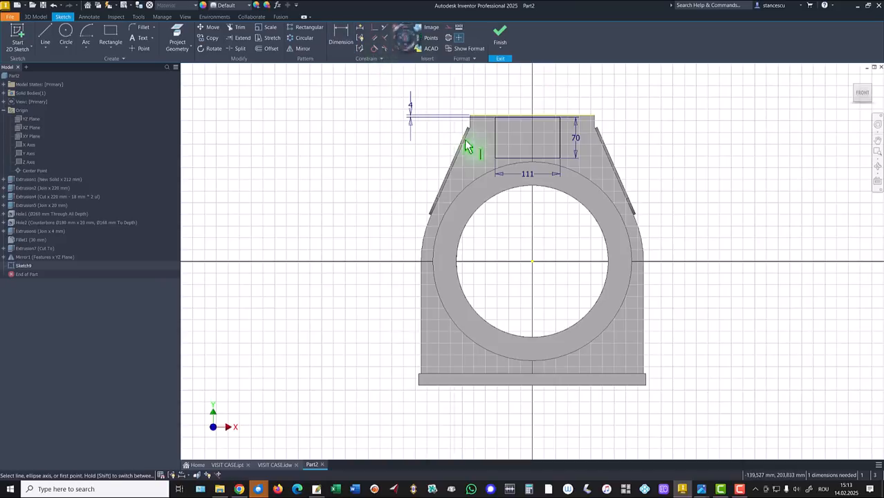
left_click(527, 118)
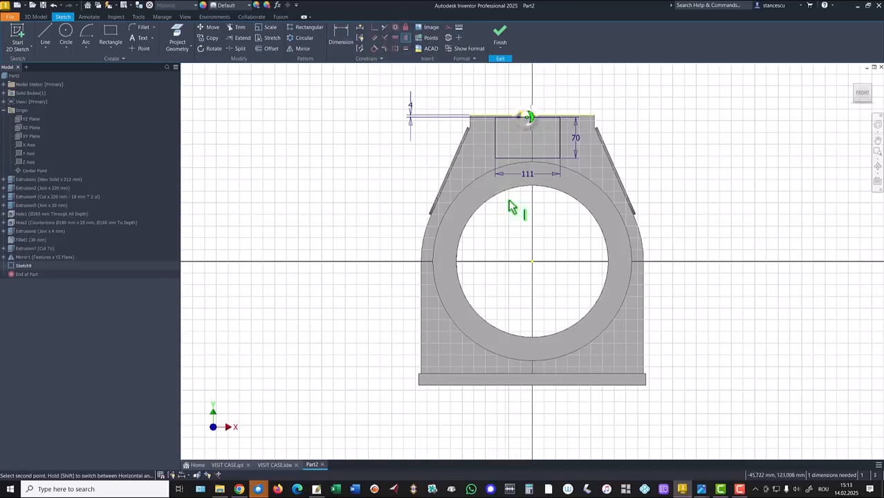
left_click(532, 262)
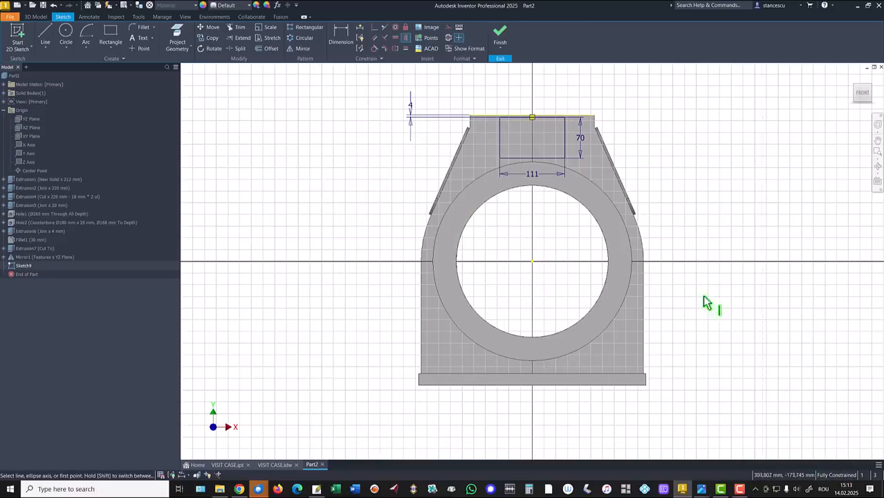
left_click(499, 33)
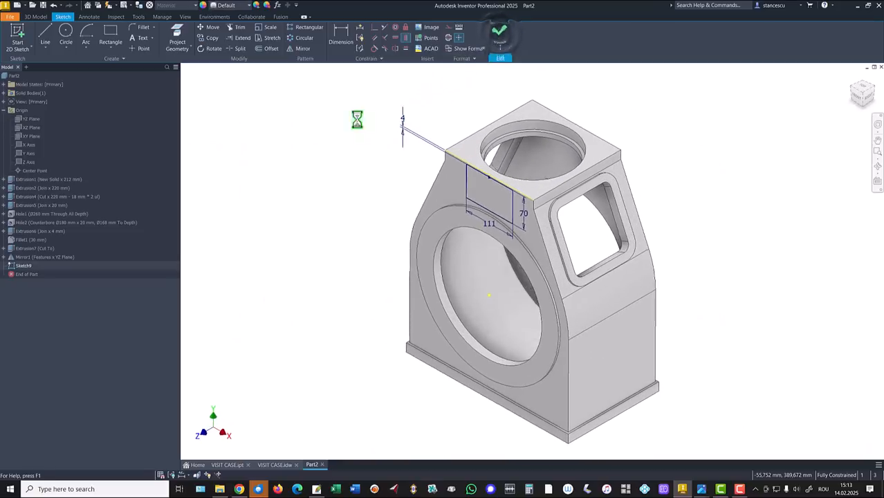
Extrude the rectangle above the large bore outward by 4 mm, joined to the housing
left_click(45, 35)
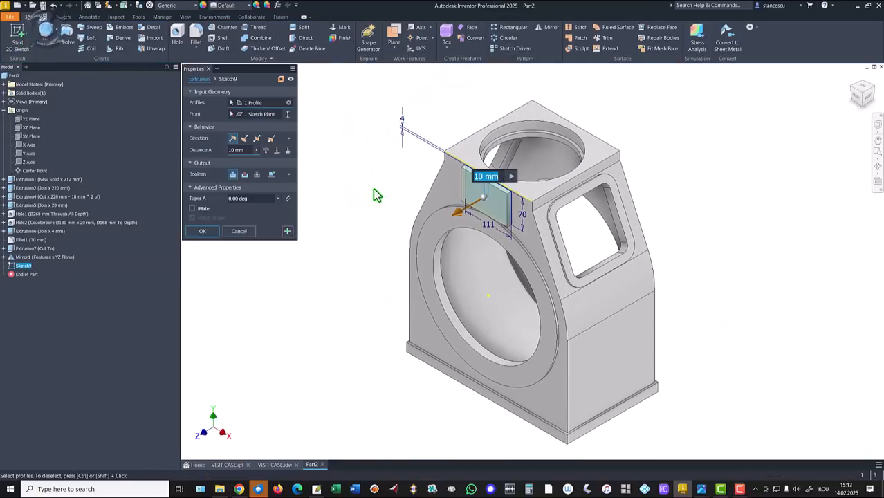
type("4")
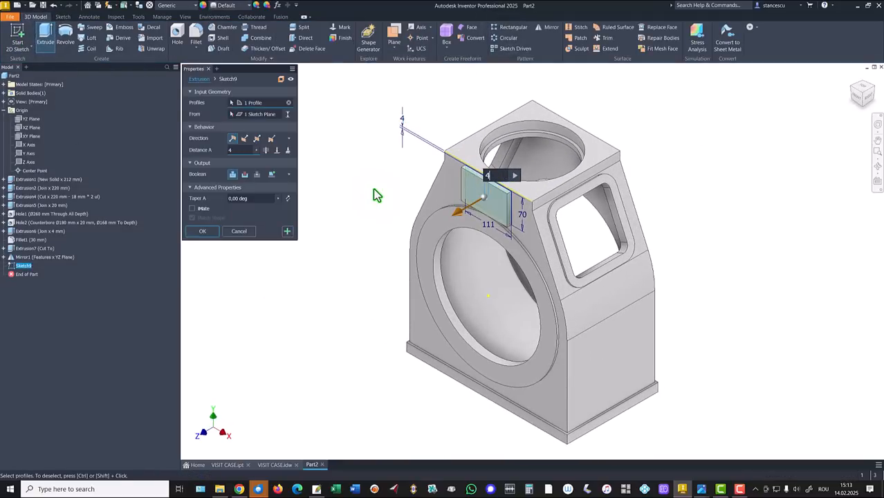
left_click(200, 233)
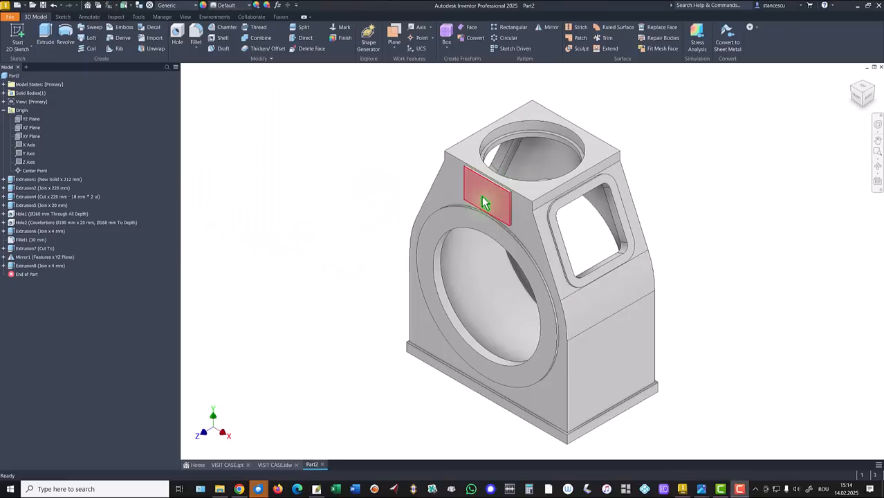
Mirror the 4 mm rectangular pad about the XY Plane onto the housing's opposite face and restore the isometric view
left_click(548, 32)
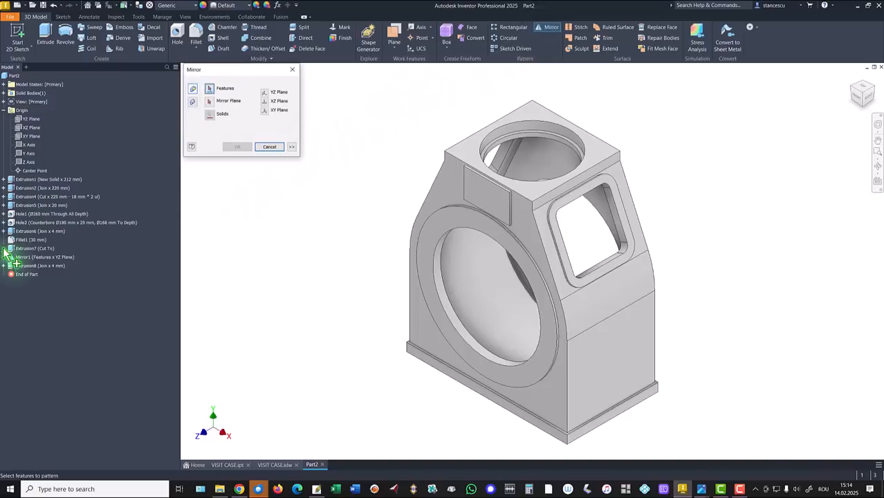
left_click(21, 267)
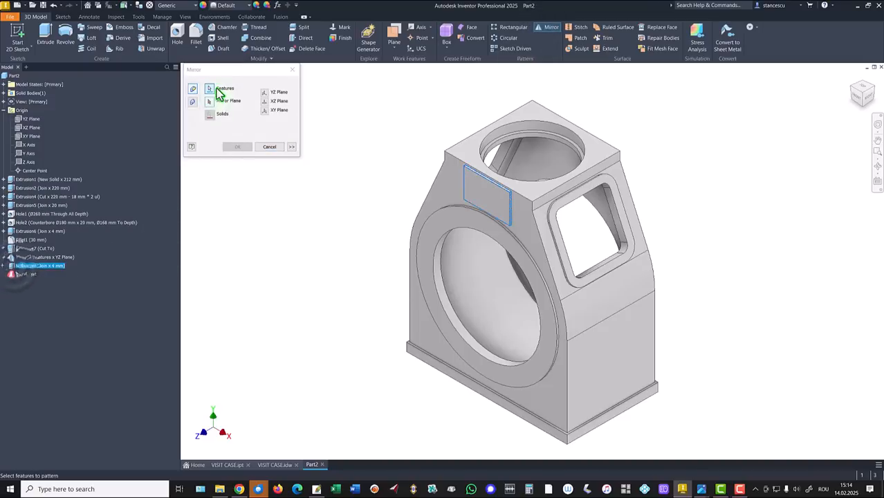
left_click(210, 101)
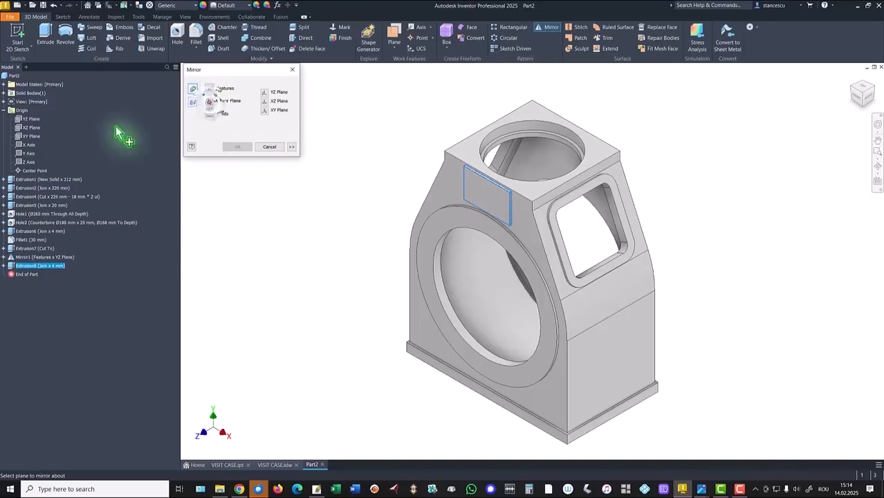
left_click(30, 138)
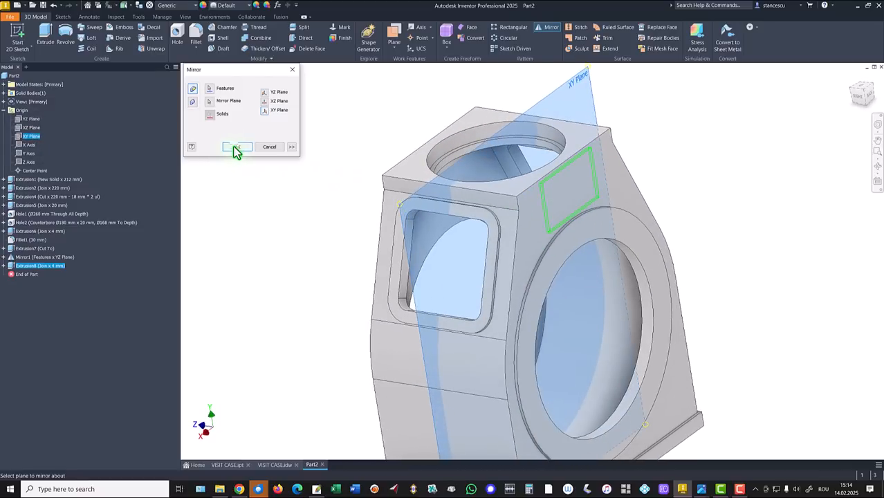
left_click(236, 148)
key("F6")
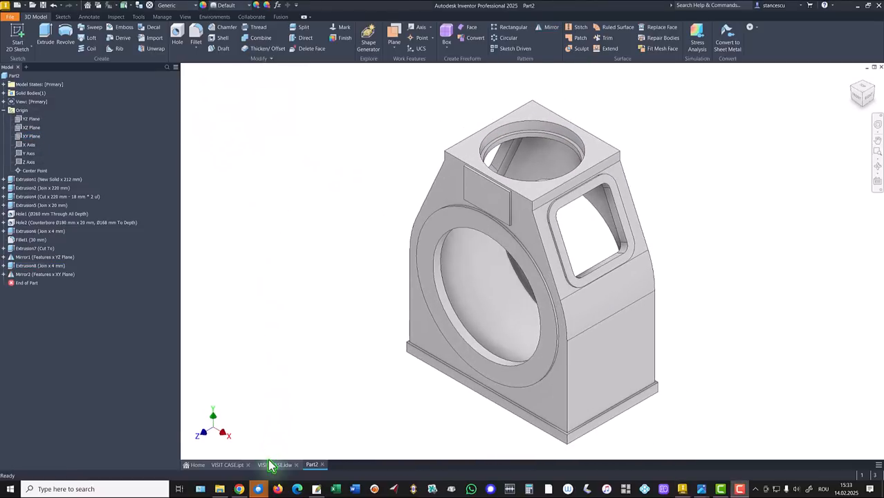
Check the mounting lug dimensions in VISIT CASE.idw, then start a sketch on Part2's bottom face and project its front long edge
left_click(271, 465)
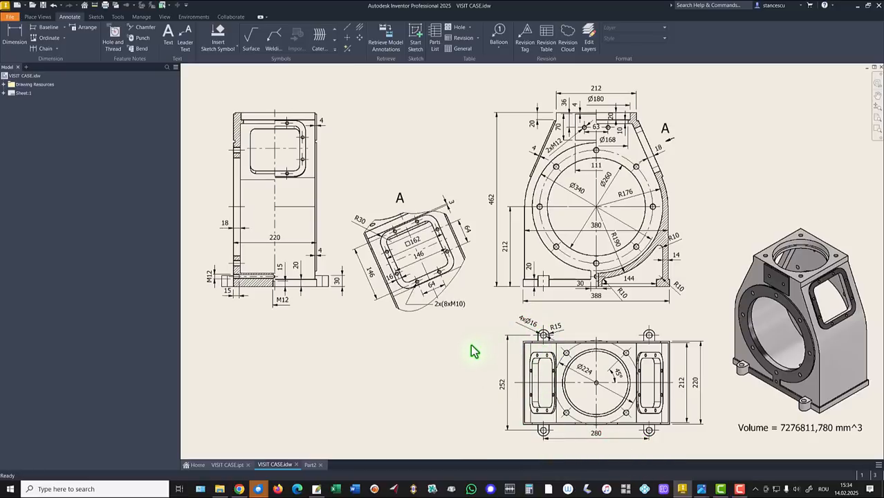
left_click(310, 465)
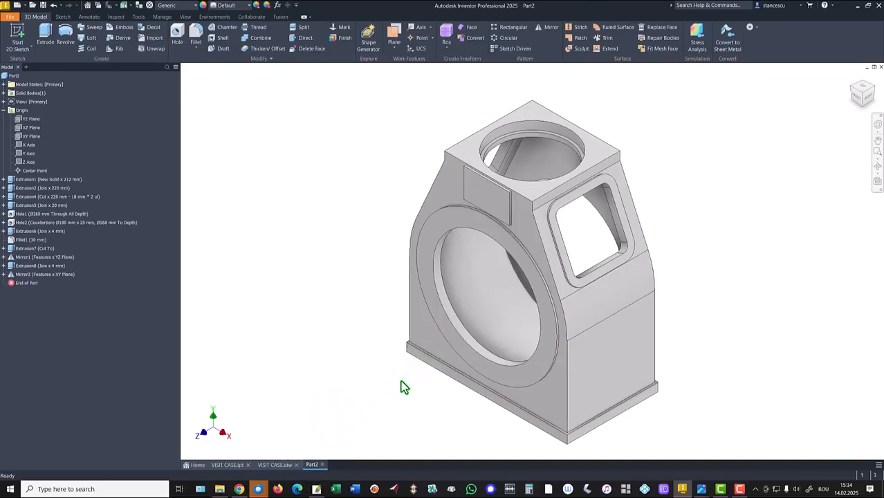
middle_click_drag(408, 389, 432, 395, "shift")
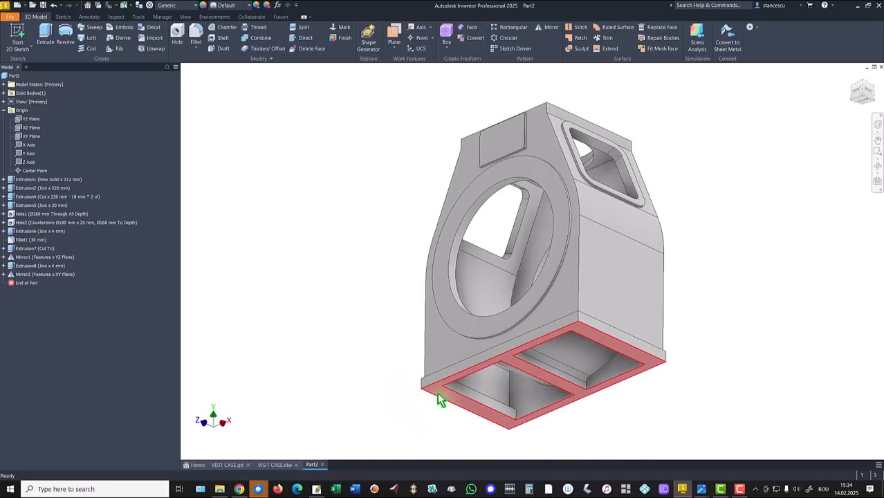
left_click(437, 392)
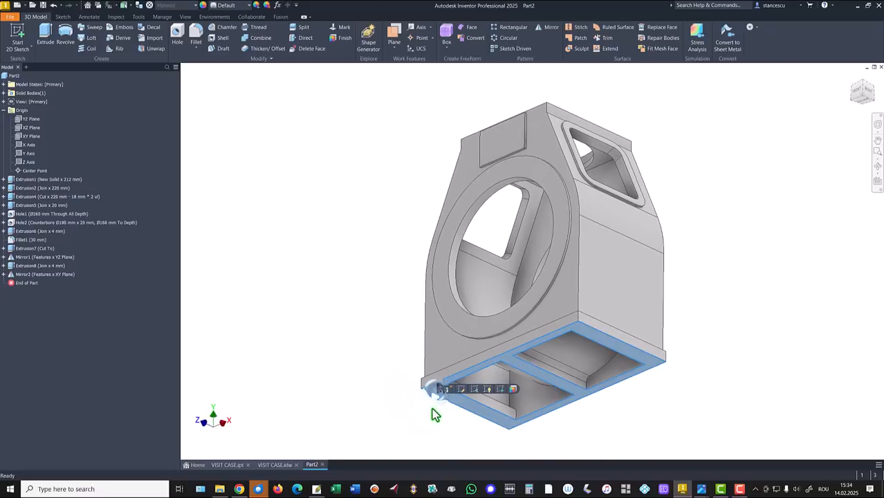
left_click(500, 388)
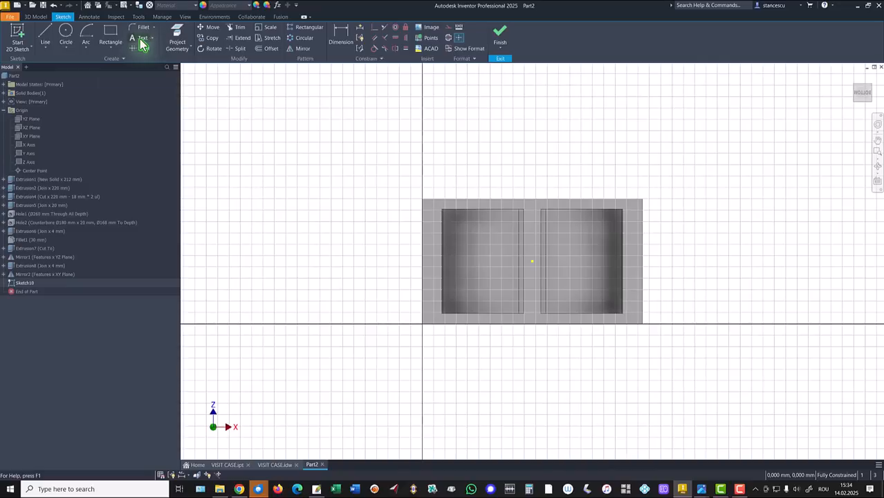
left_click(181, 47)
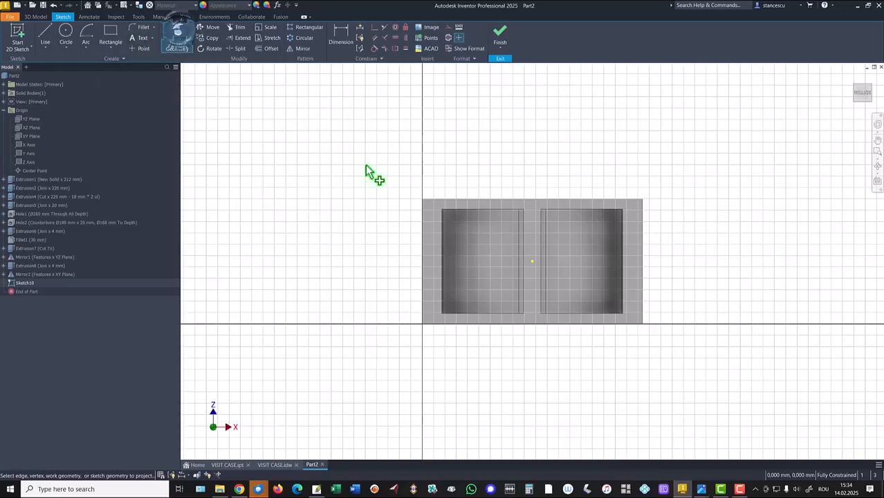
left_click(447, 204)
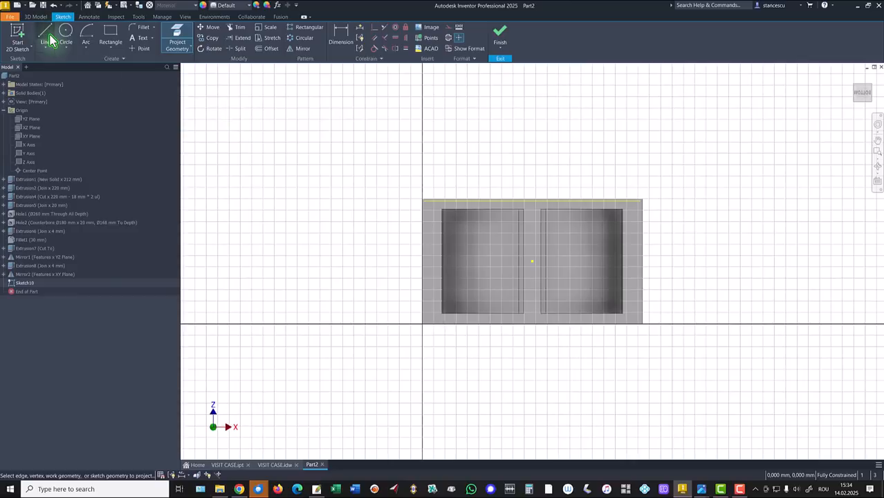
Draw a U-shaped lug outline with an arc radius of about 14.6 mm outside the projected edge, near its negative-X end
scroll(504, 180, "up", 5)
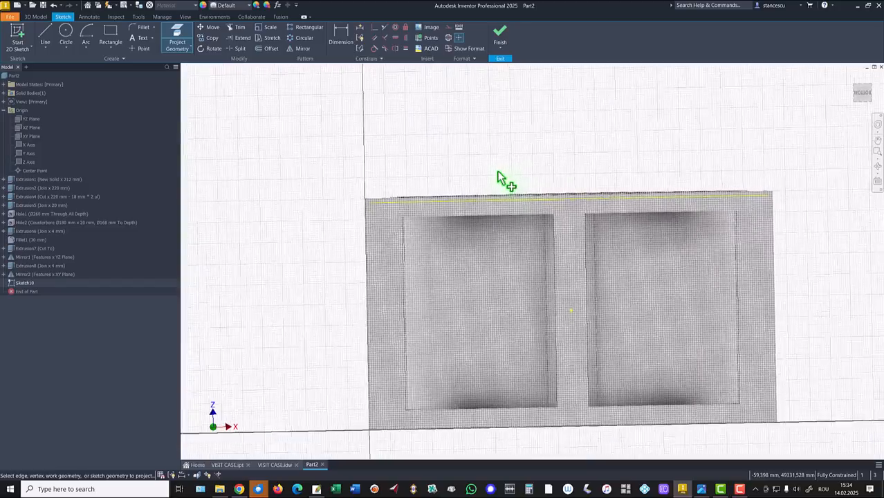
left_click(44, 36)
left_click(478, 209)
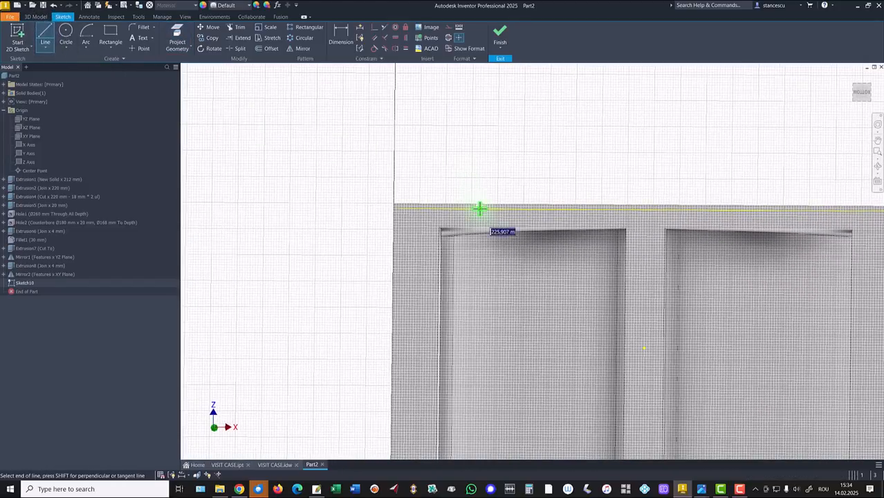
left_click(479, 209)
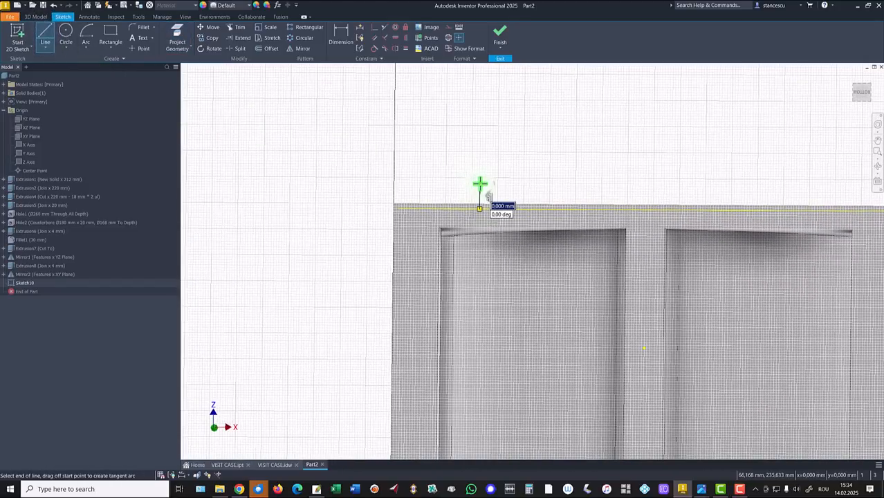
left_click_drag(480, 180, 518, 184)
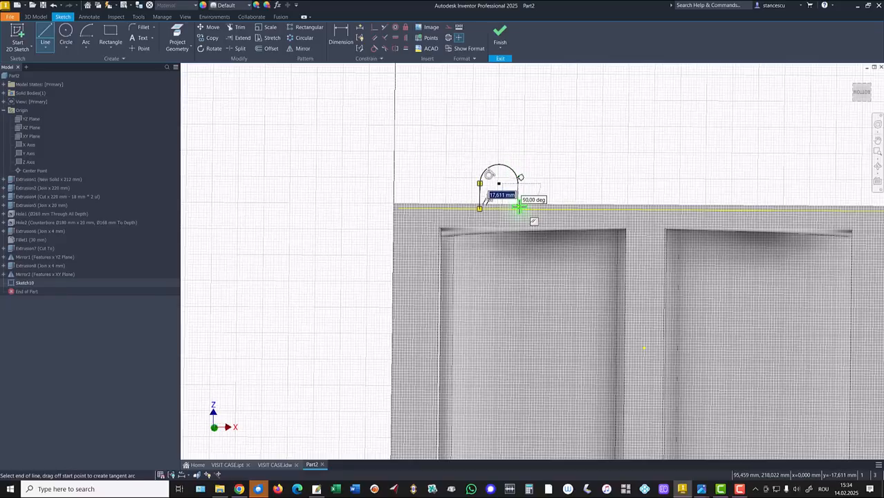
double_click(518, 209)
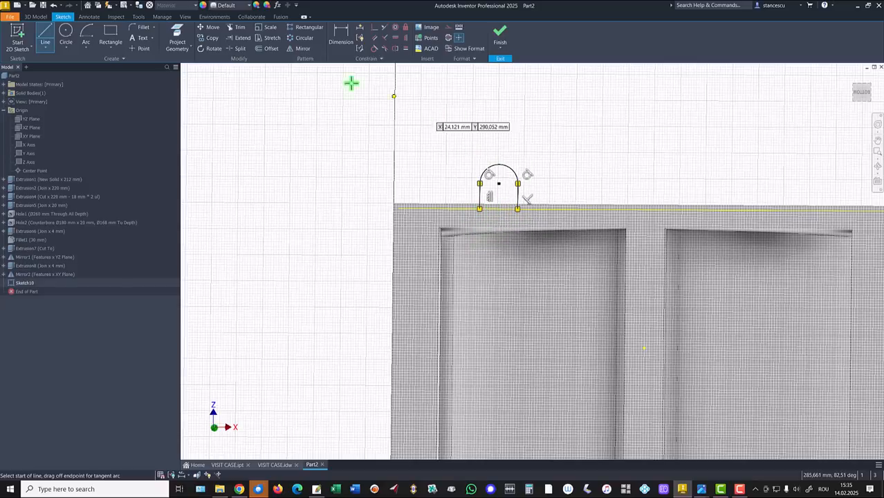
Dimension the lug outline's arc with a 15 mm radius
left_click(339, 36)
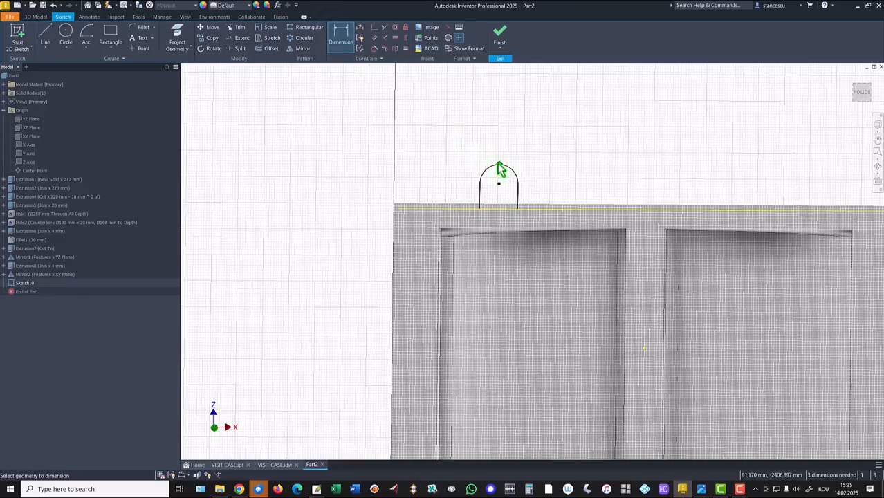
left_click(532, 159)
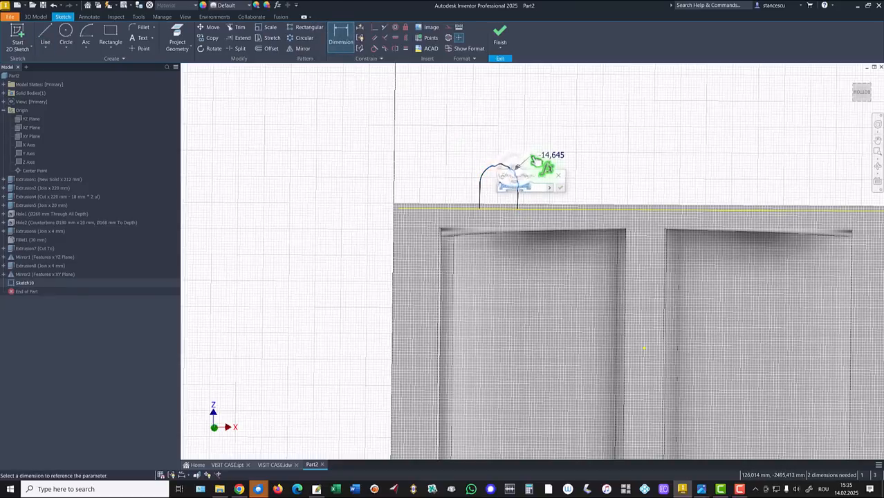
type("15")
key("Return")
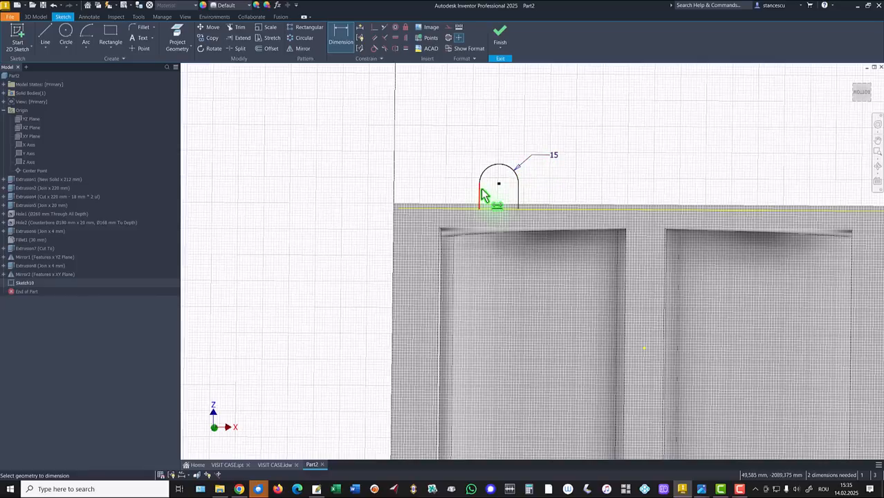
Dimension the lug arc's center 252/2 mm from the projected center point along the Z direction
scroll(479, 242, "down", 3)
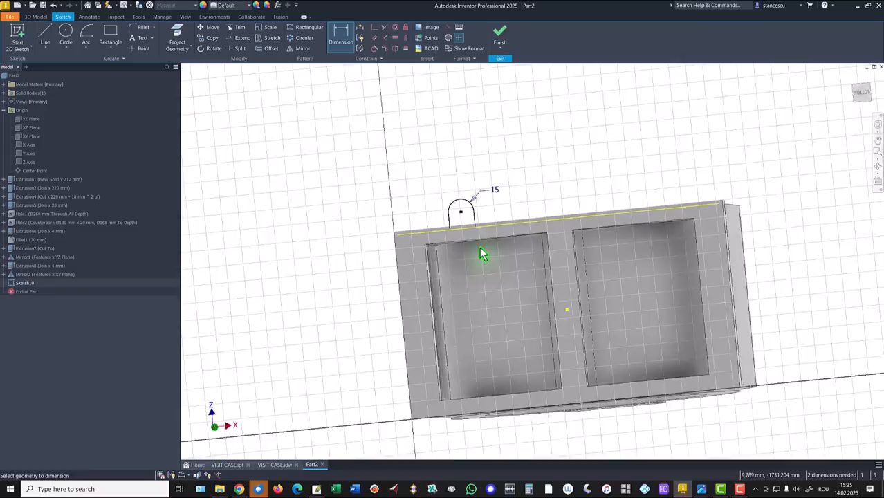
left_click(342, 42)
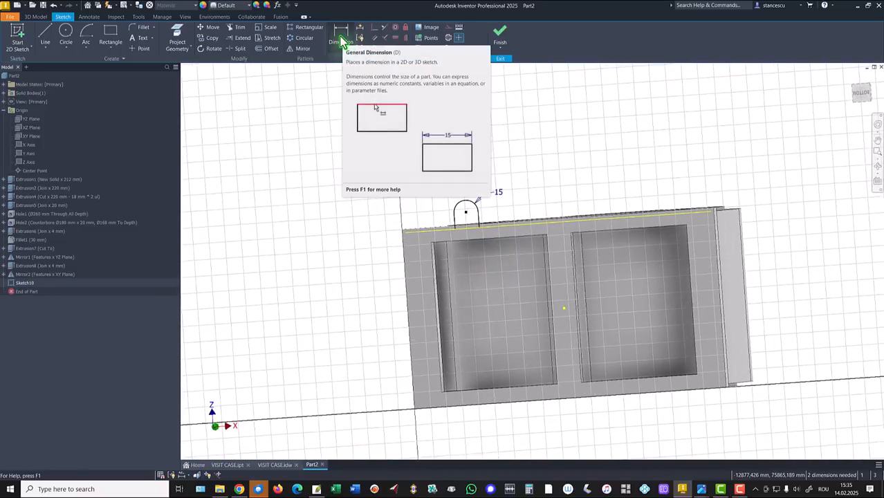
left_click(339, 43)
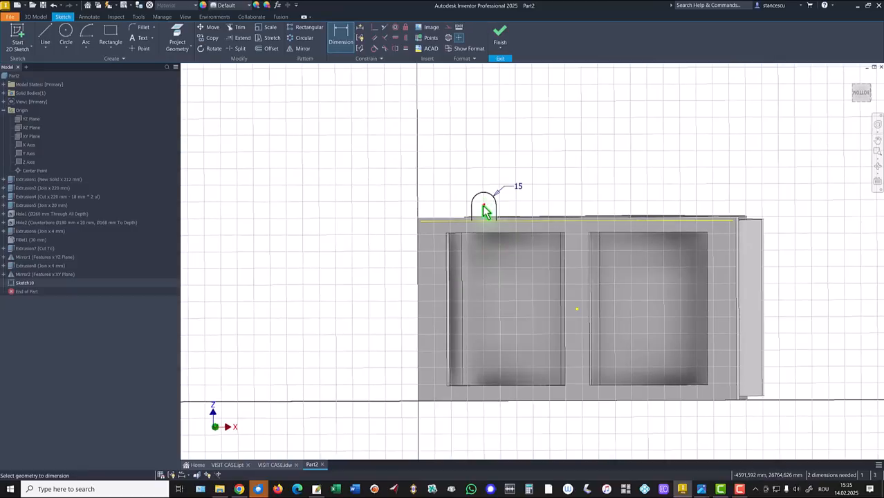
left_click(484, 209)
left_click(578, 310)
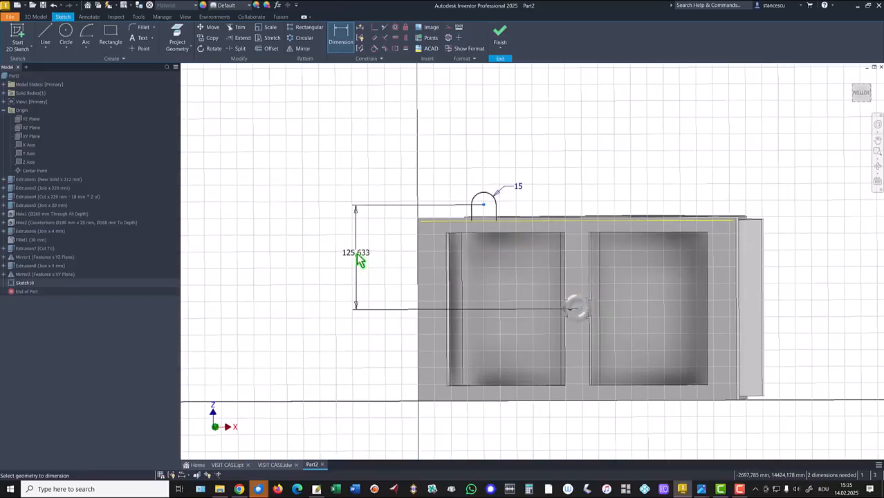
left_click(358, 254)
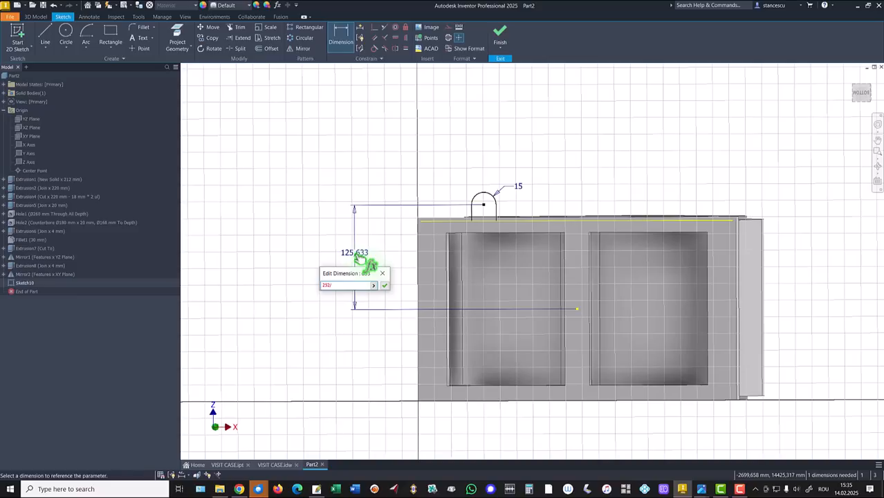
key("Return")
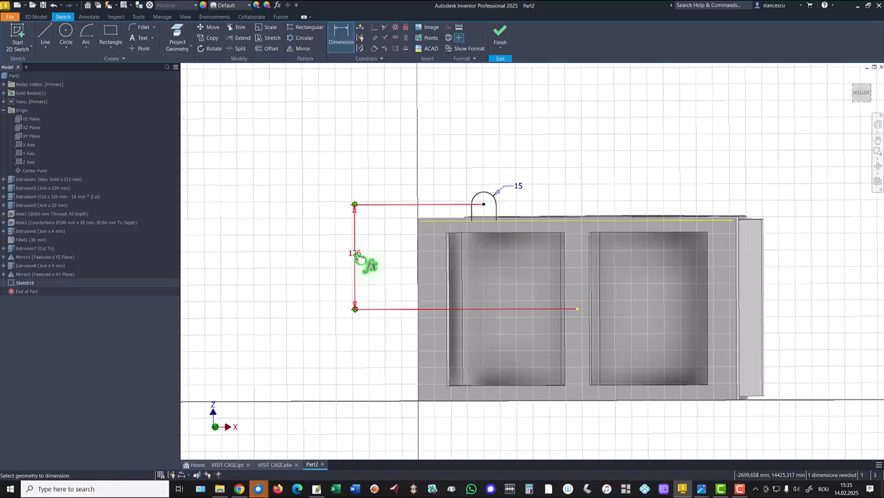
Dimension the lug arc's center 280/2 mm from the projected center point along the X direction and finish the sketch
left_click(491, 199)
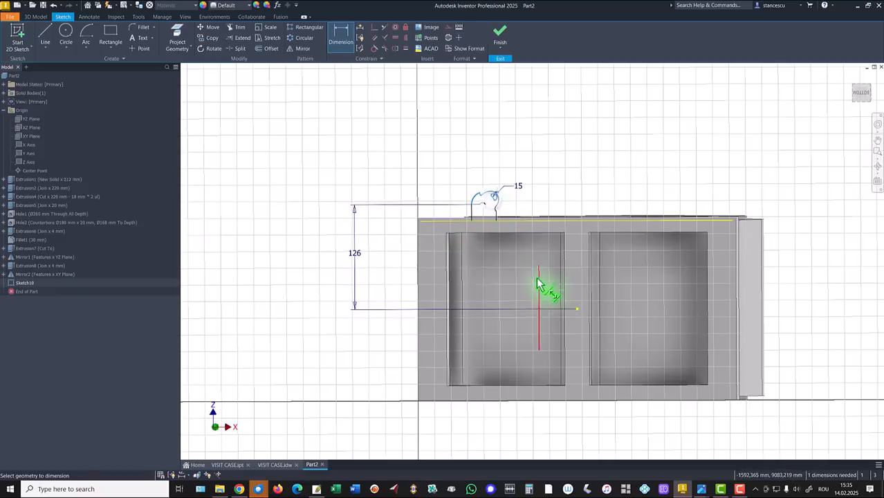
left_click(576, 309)
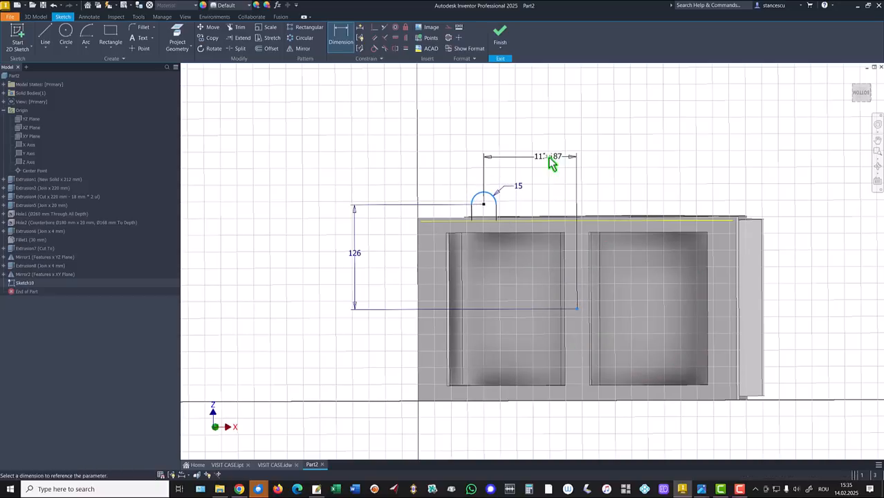
left_click(551, 162)
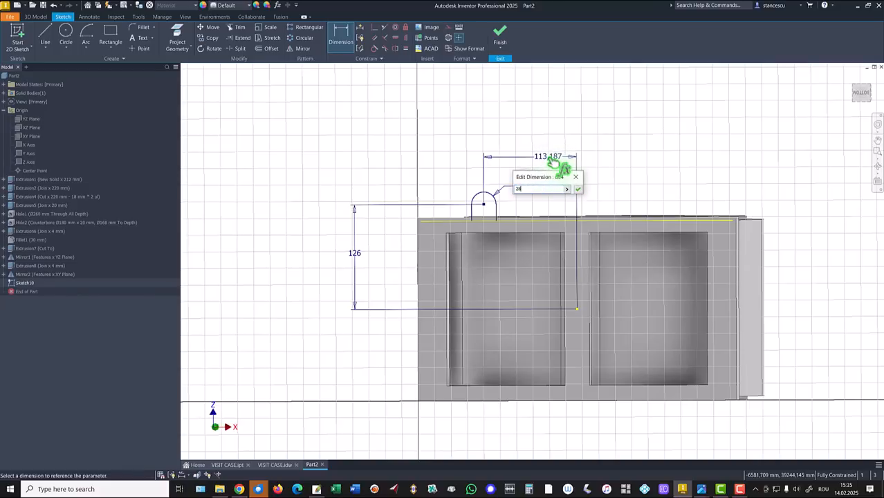
type("280/2")
key("Return")
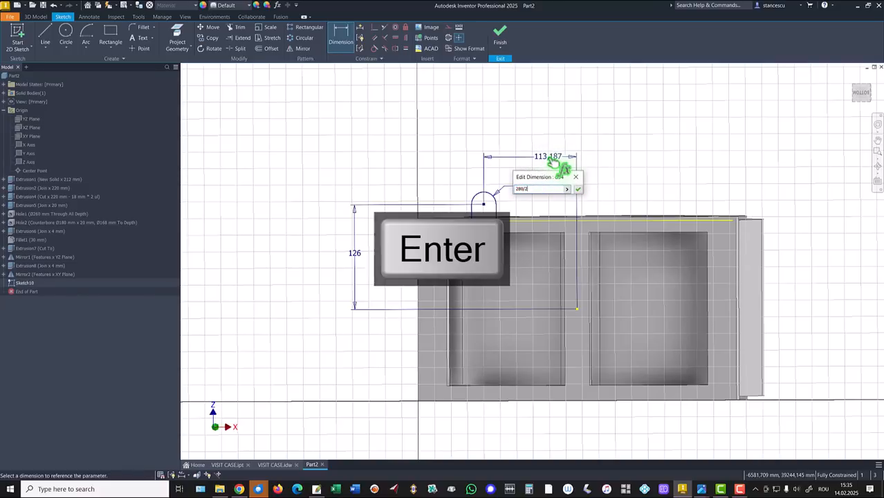
middle_click_drag(427, 102, 338, 61, "shift")
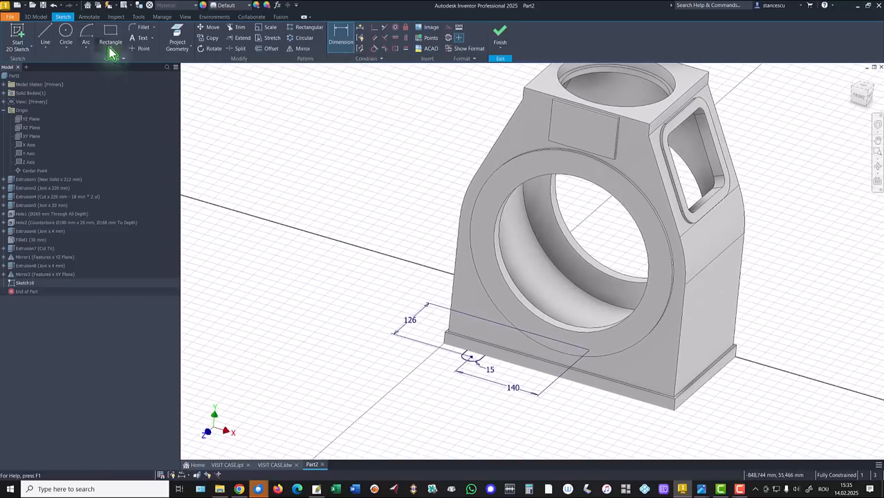
left_click(499, 38)
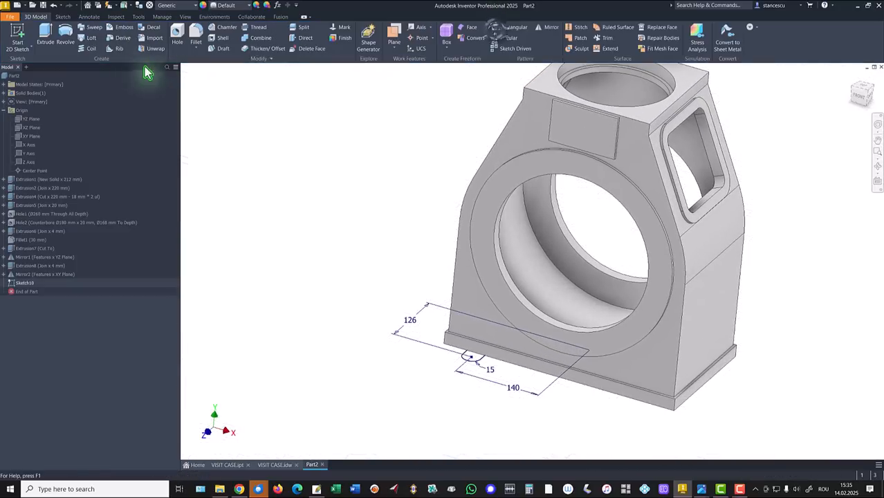
Extrude the lug profile 30 mm upward in the flipped direction, joining it to the housing base
key("e")
mouse_move(331, 287)
middle_mouse_down("shift")
mouse_move(393, 359)
mouse_move(469, 379)
mouse_move(501, 344)
mouse_move(481, 298)
mouse_move(499, 312)
mouse_move(491, 417)
mouse_move(442, 371)
middle_mouse_up("shift")
scroll(497, 307, "up", 6)
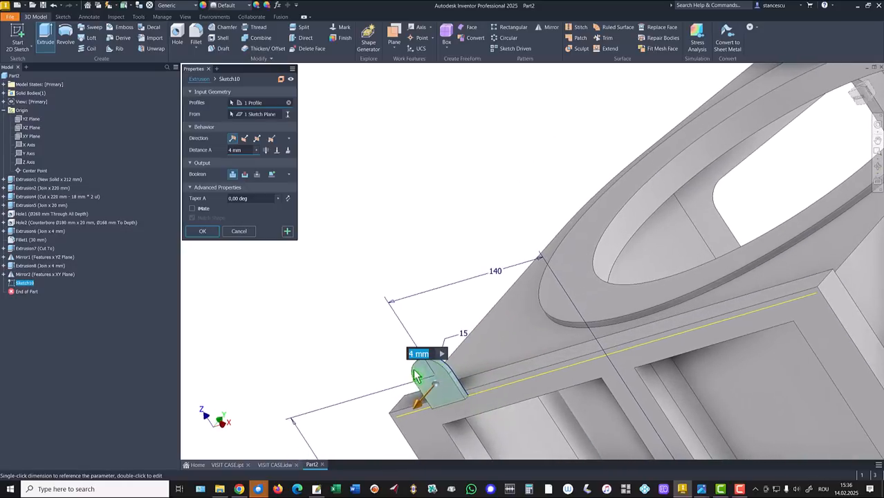
middle_click_drag(465, 401, 273, 229, "shift")
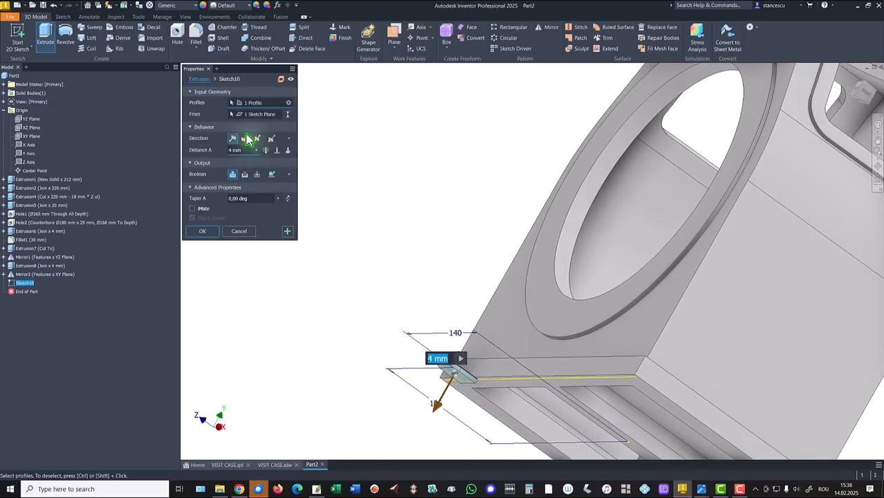
left_click(246, 139)
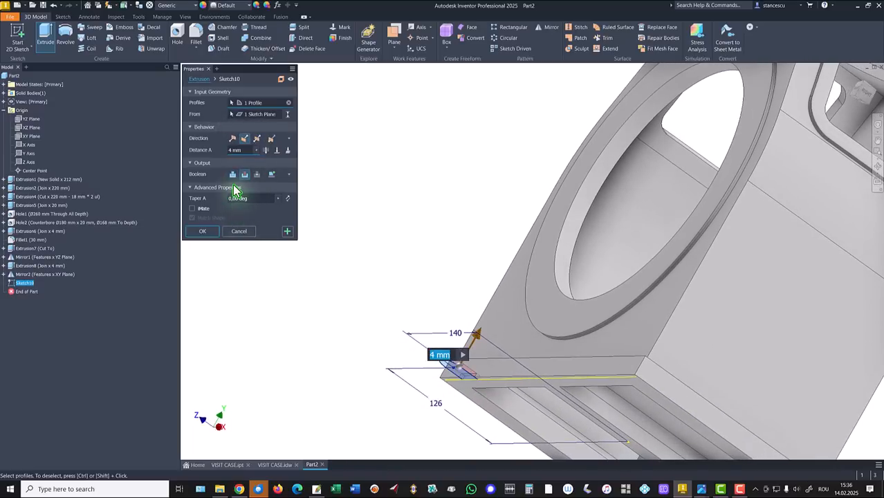
middle_click_drag(233, 182, 238, 251, "shift")
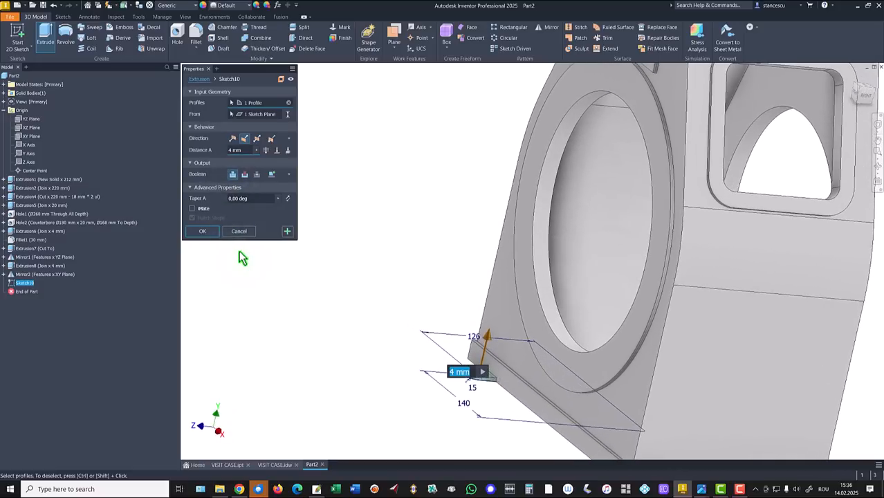
type("30")
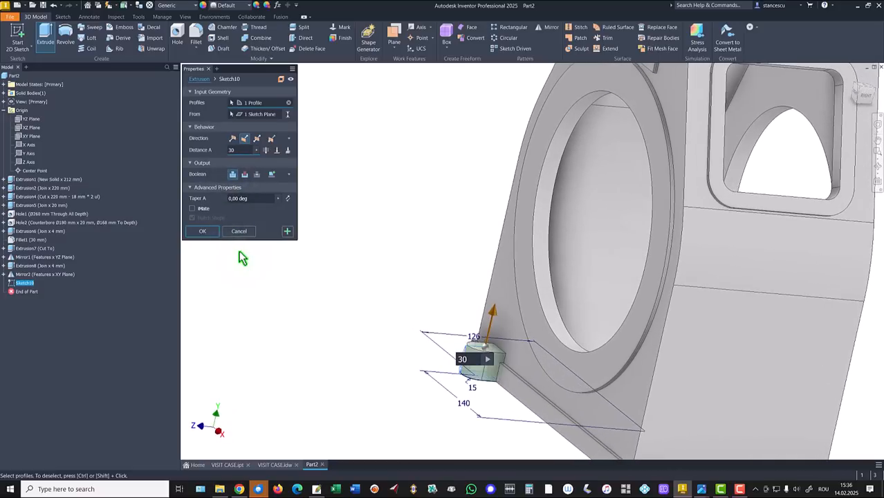
middle_click_drag(239, 250, 199, 228, "shift")
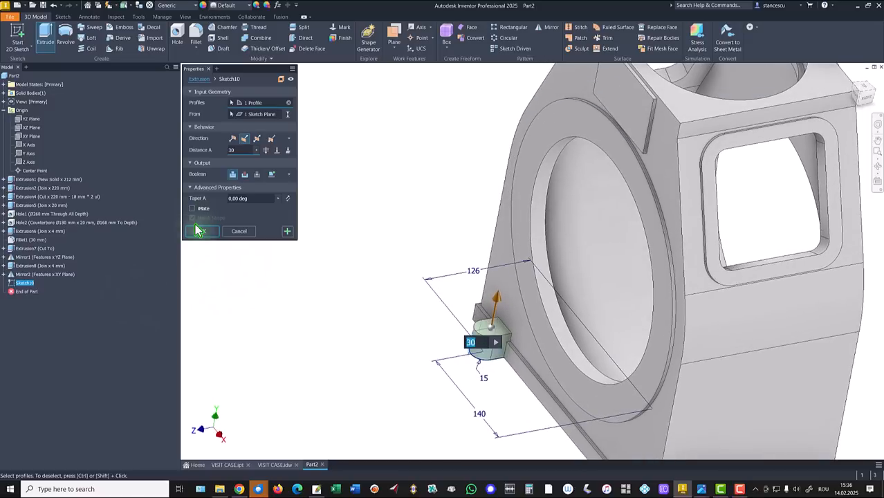
left_click(203, 231)
key("F6")
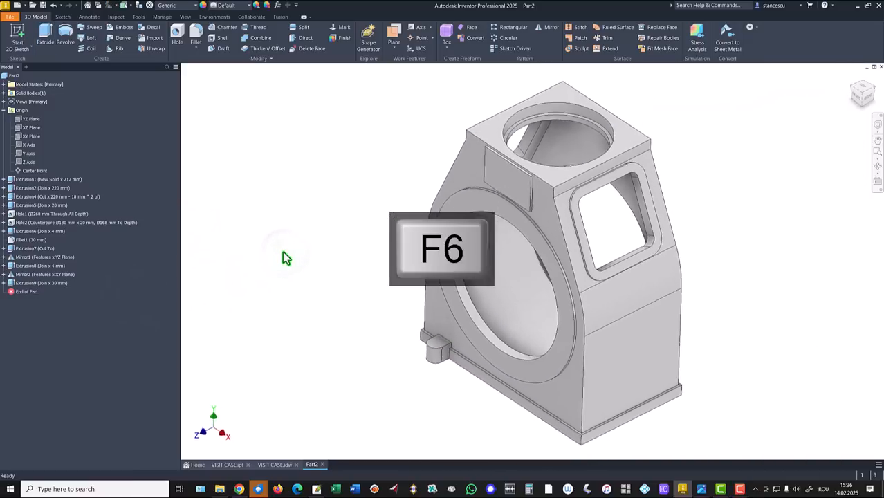
Add a simple 15 mm diameter through-all hole on the lug's upper face, concentric with its rounded edge
left_click(177, 36)
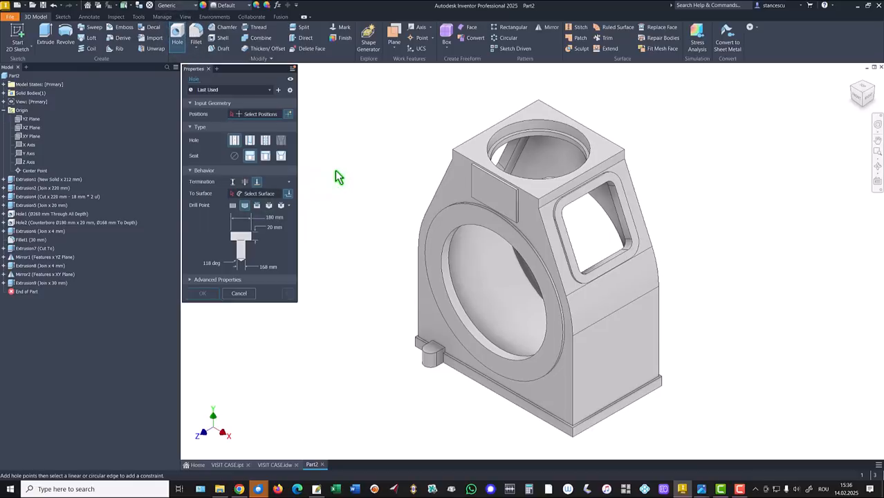
left_click(233, 157)
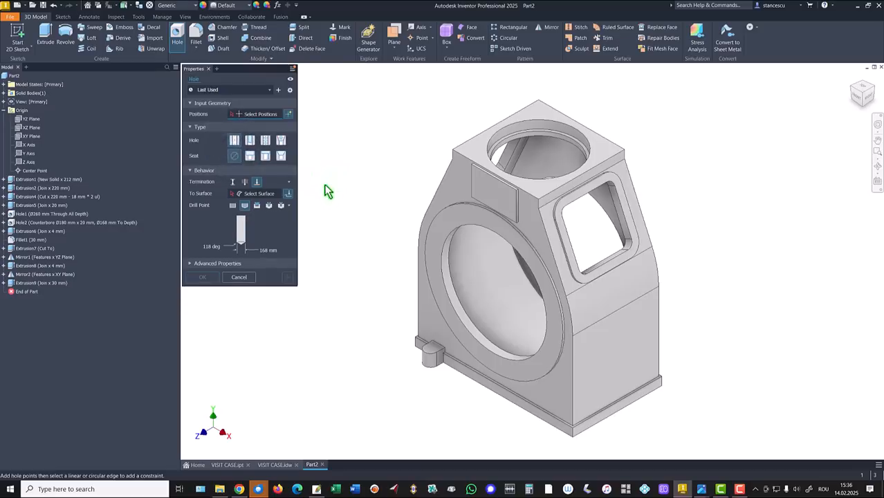
left_click(245, 184)
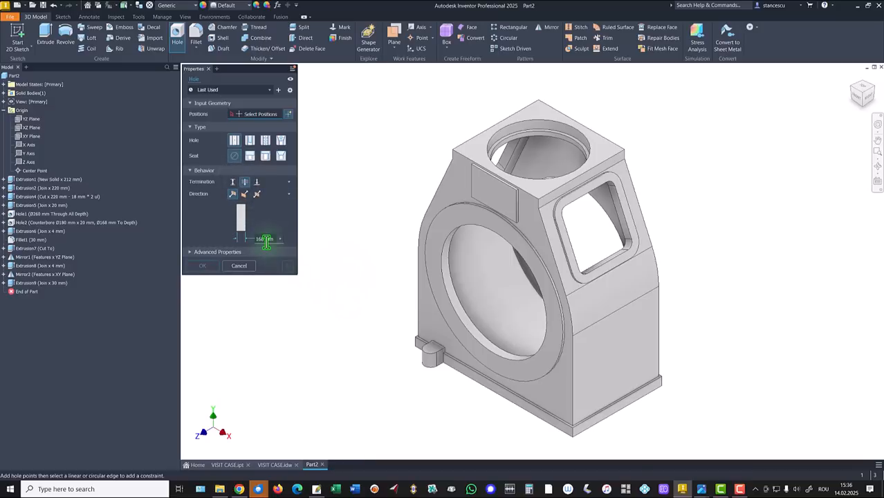
type("1")
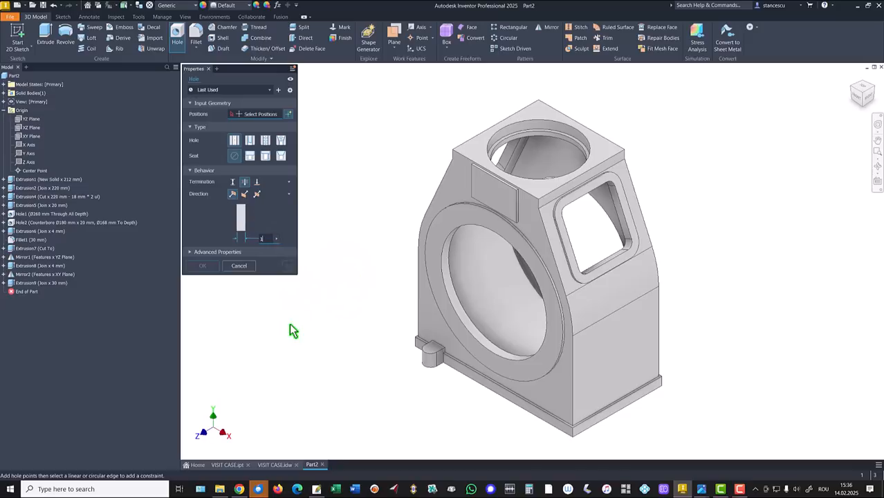
type("5")
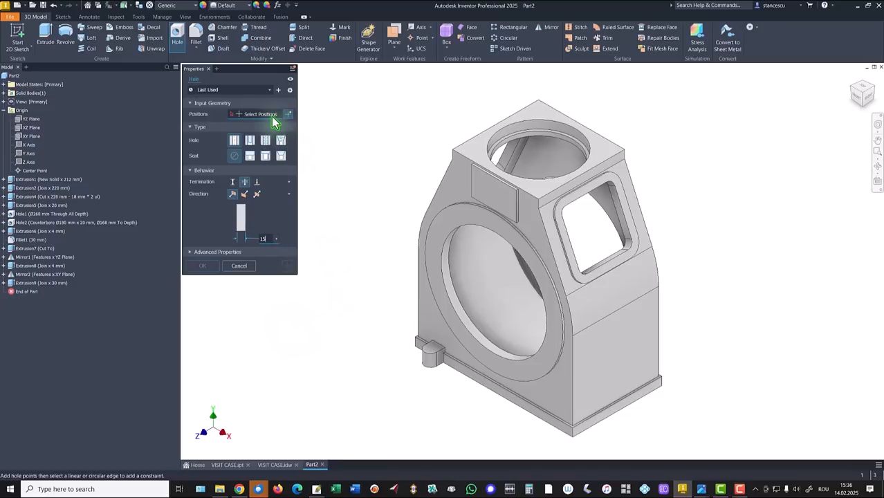
left_click(429, 356)
scroll(426, 373, "up", 5)
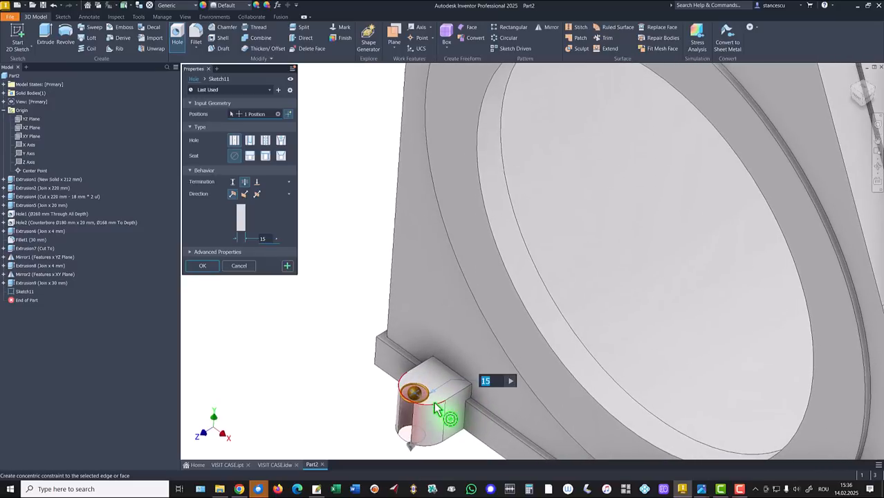
scroll(332, 387, "down", 4)
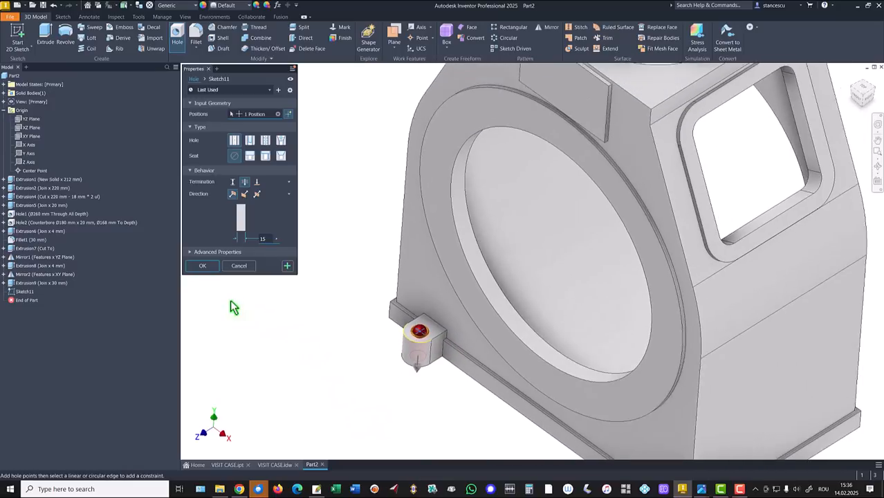
left_click(208, 266)
key("F6")
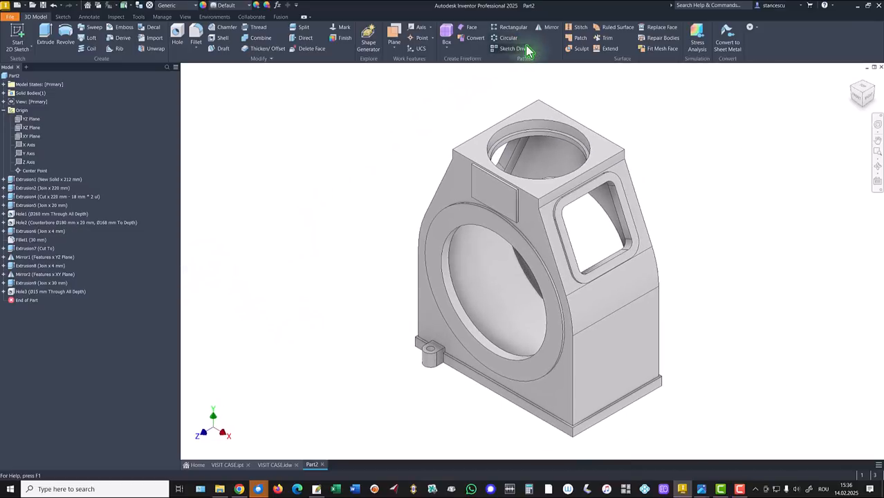
Mirror the lug extrusion and its hole about the YZ plane
left_click(551, 27)
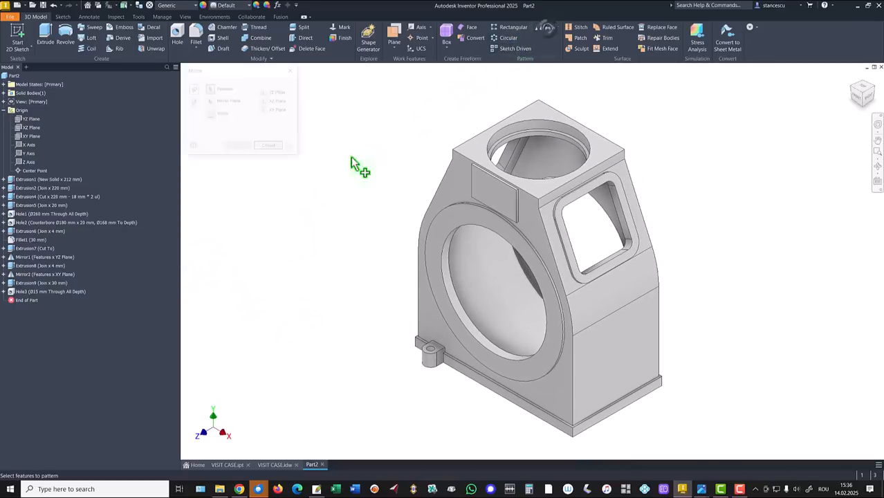
left_click(15, 293)
left_click(18, 283)
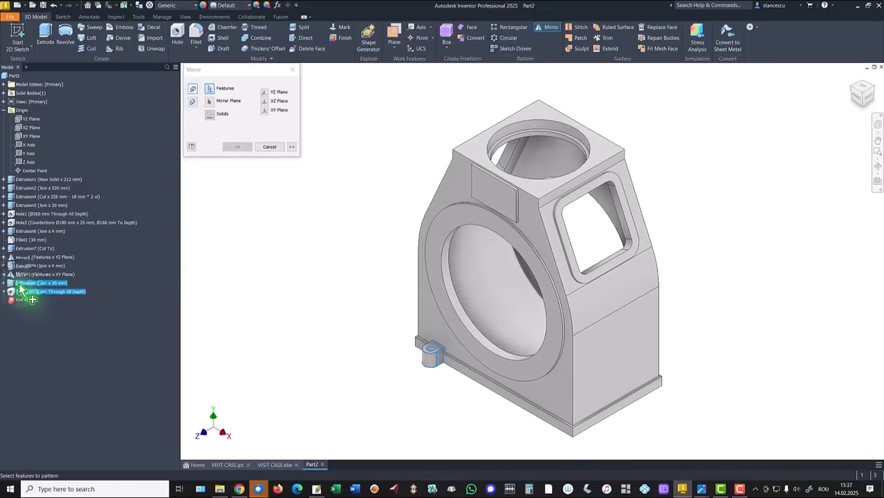
left_click(209, 101)
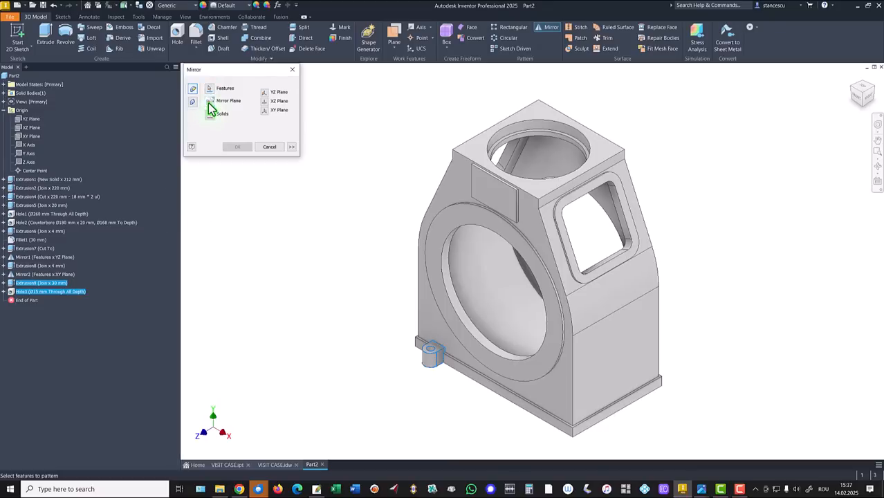
left_click(29, 119)
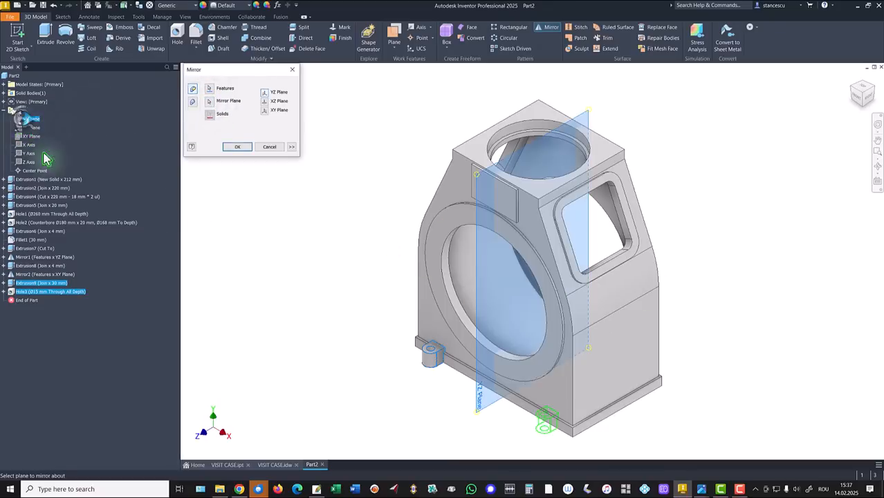
left_click(236, 146)
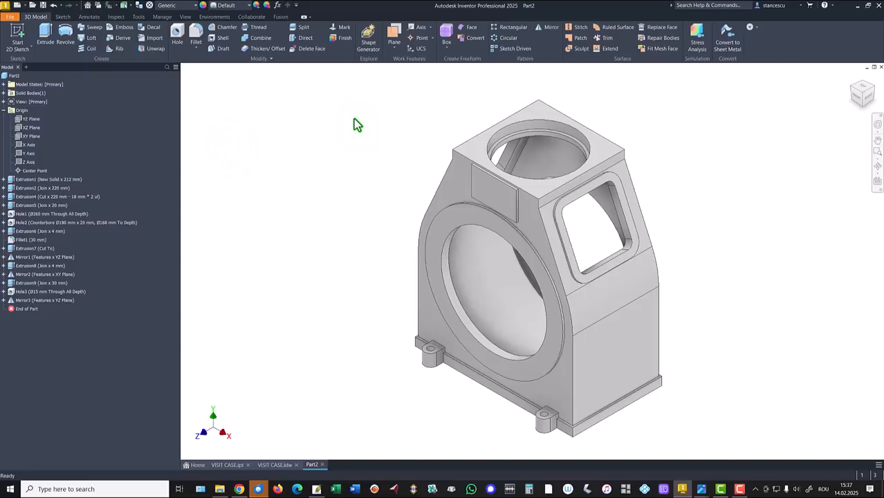
Mirror the lug extrusion, its hole and the mirrored lug about the XY plane to the opposite side of the housing
left_click(547, 27)
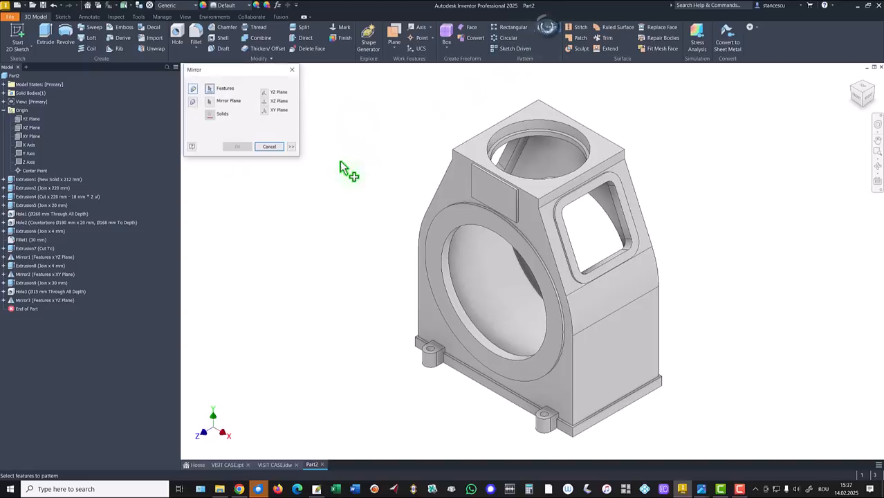
left_click(23, 300)
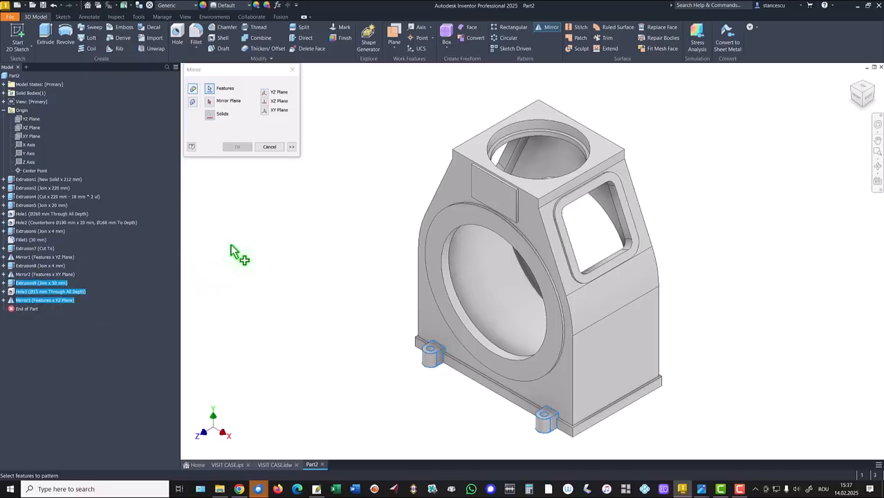
left_click(209, 101)
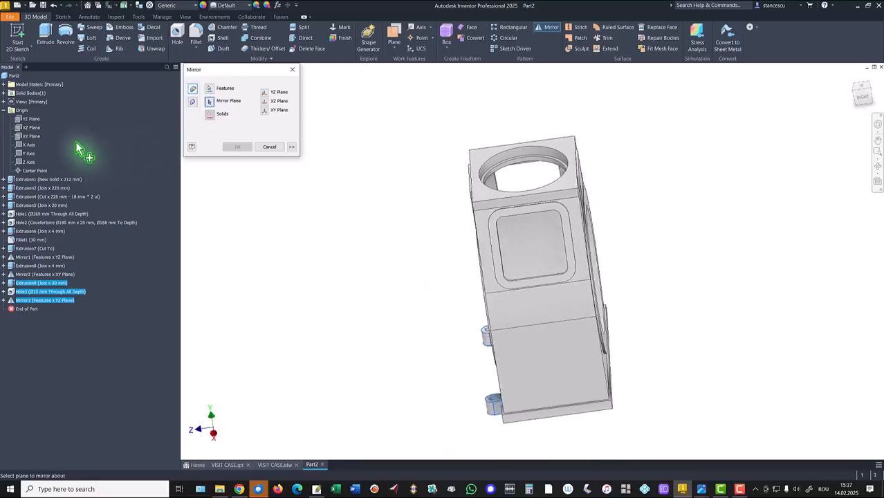
left_click(34, 135)
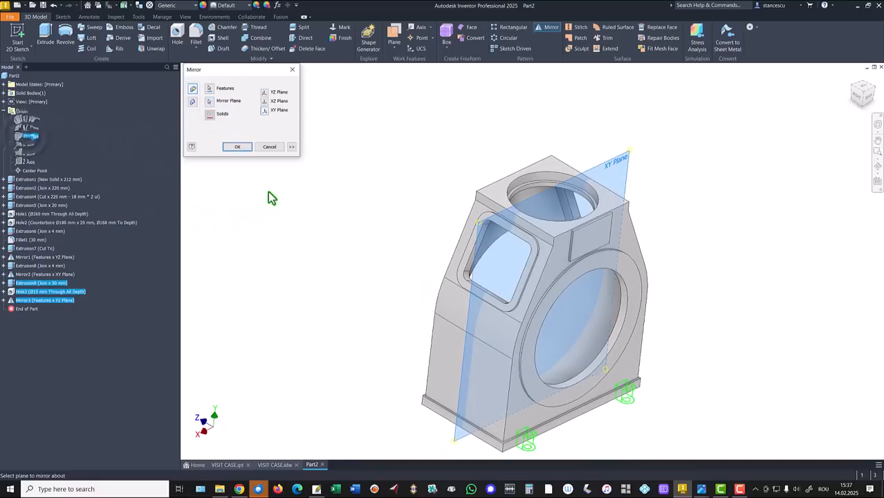
left_click(236, 148)
key("F6")
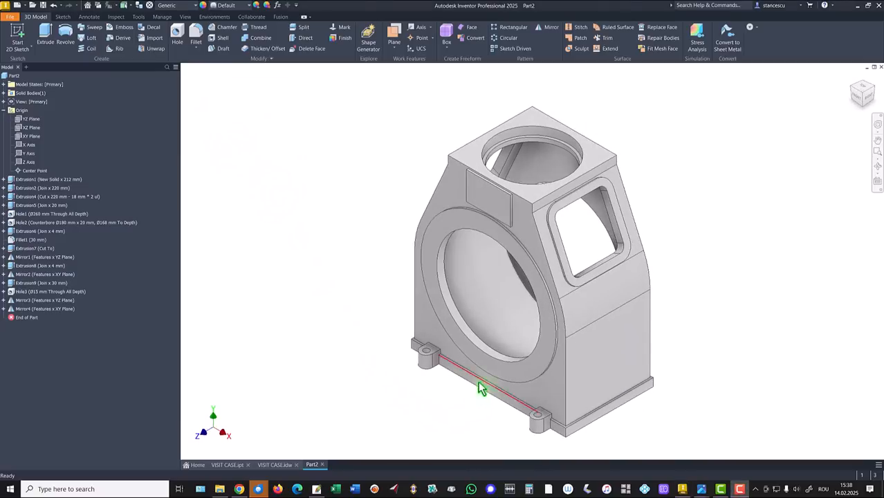
Examine the strip joining the front ring to the base in VISIT CASE.ipt and its dimensions in the VISIT CASE.idw drawing
left_click(231, 464)
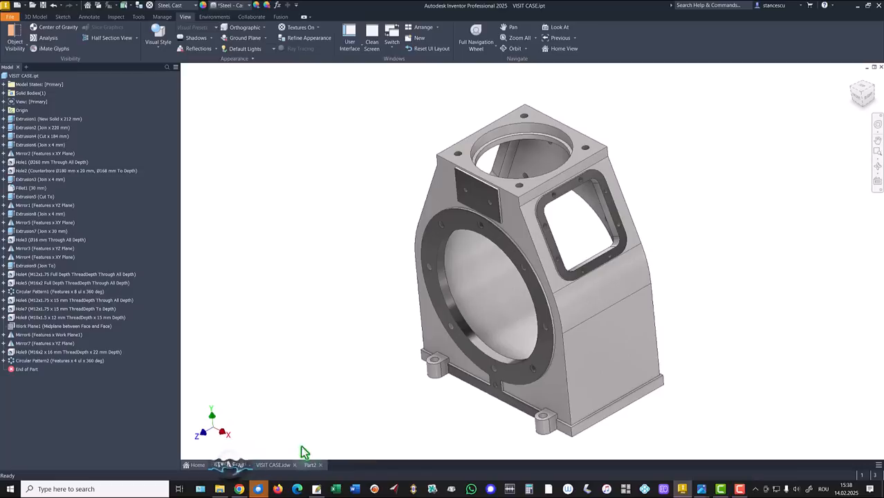
scroll(519, 406, "up", 4)
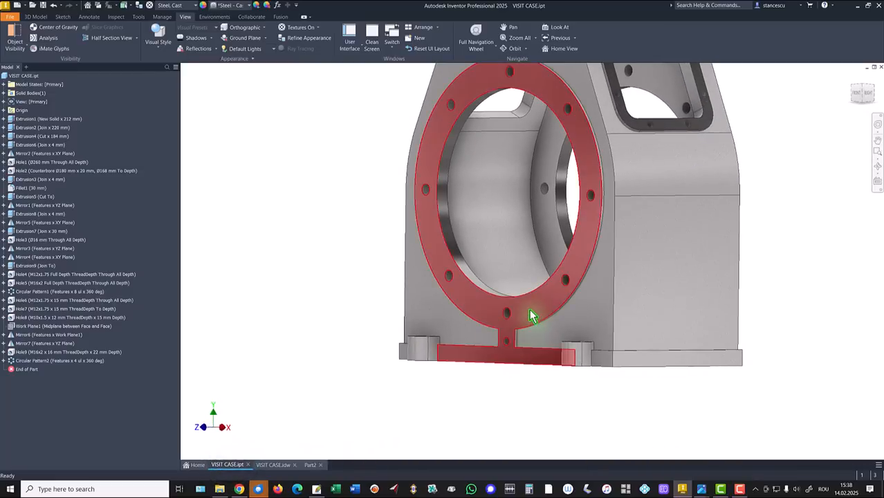
left_click(281, 464)
scroll(576, 315, "down", 5)
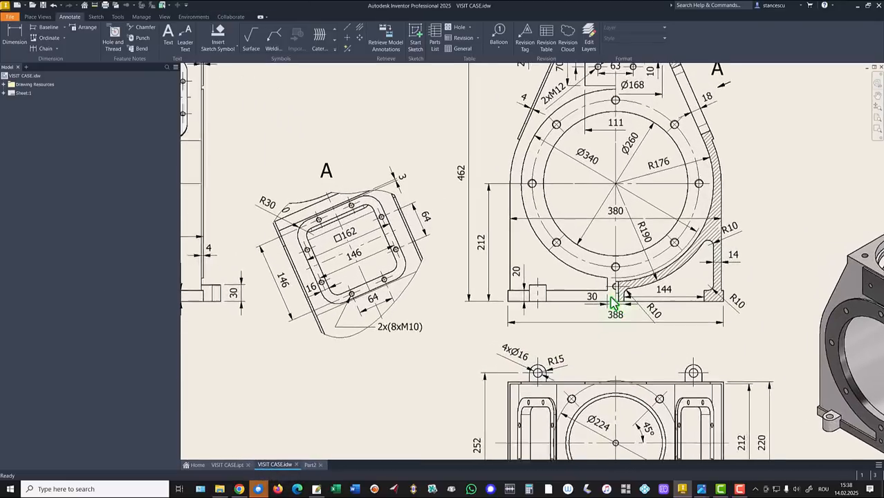
scroll(612, 303, "up", 8)
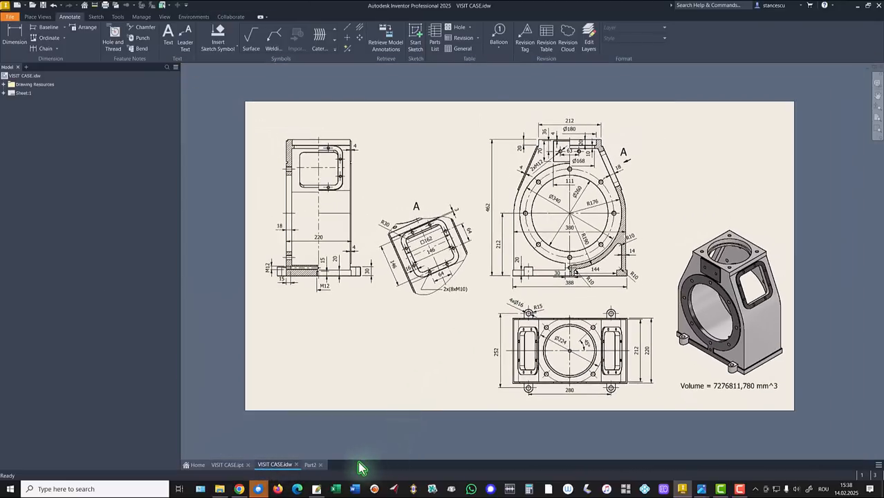
In Part2, start a sketch on the housing's front face and draw a 30 mm wide rectangle between the ring and base
left_click(310, 466)
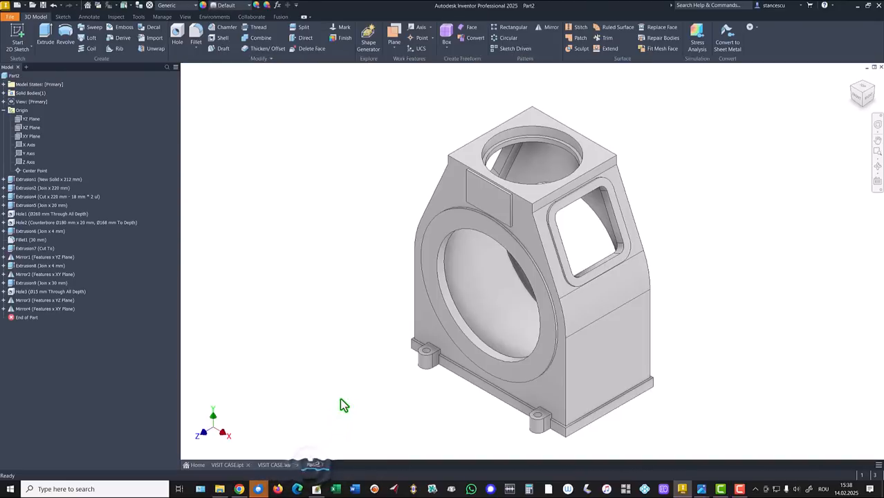
left_click(506, 393)
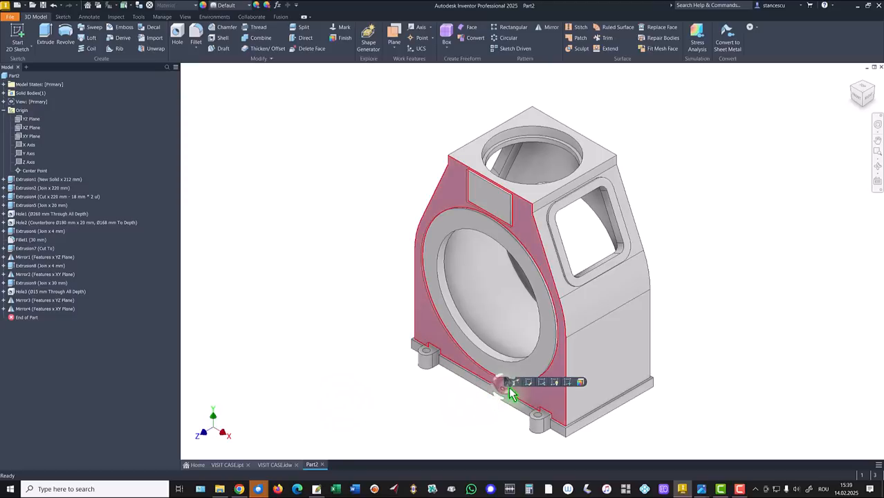
left_click(567, 382)
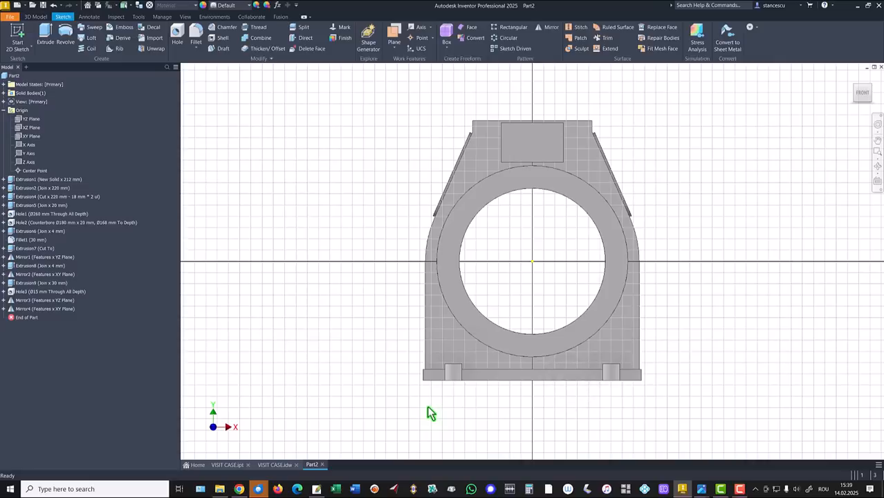
key("F7")
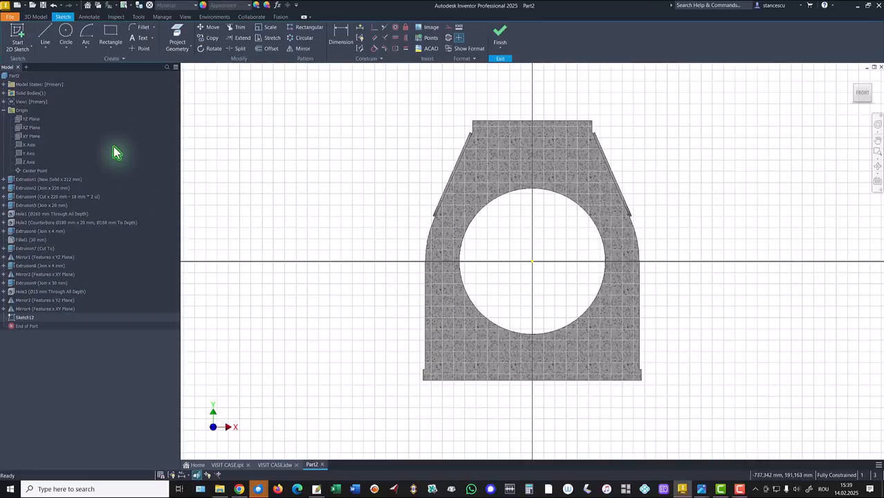
left_click(108, 38)
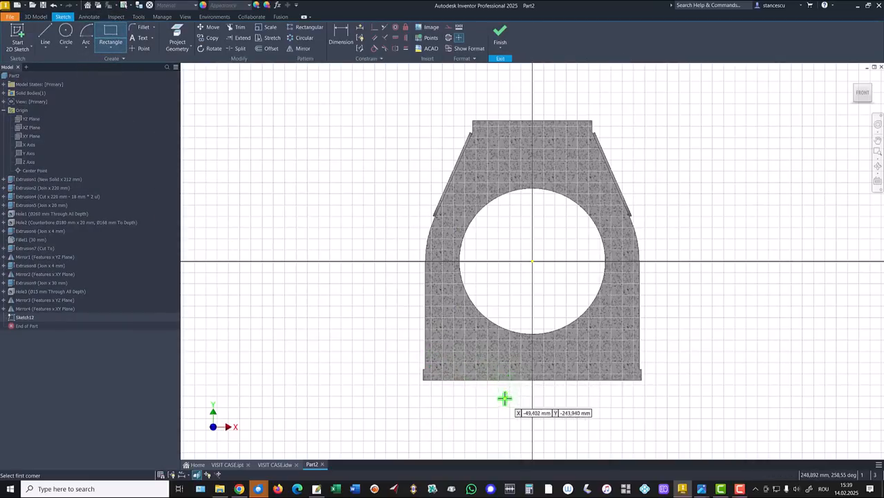
left_click(511, 347)
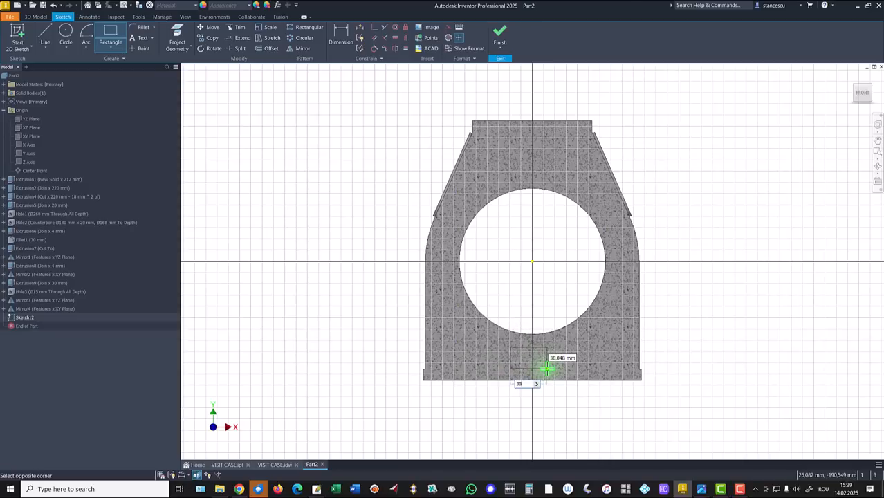
type("30")
key("Return")
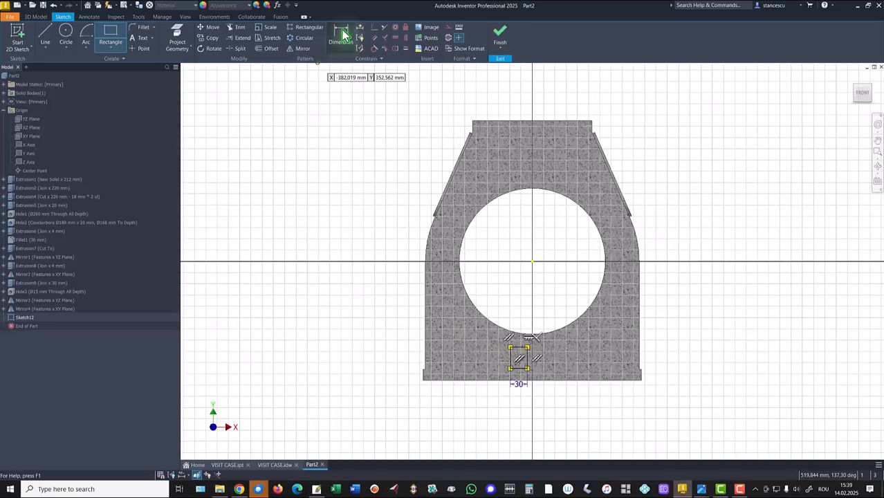
Project the curved edge just outside the front ring and make the rectangle's upper-left corner coincident with it
left_click(177, 38)
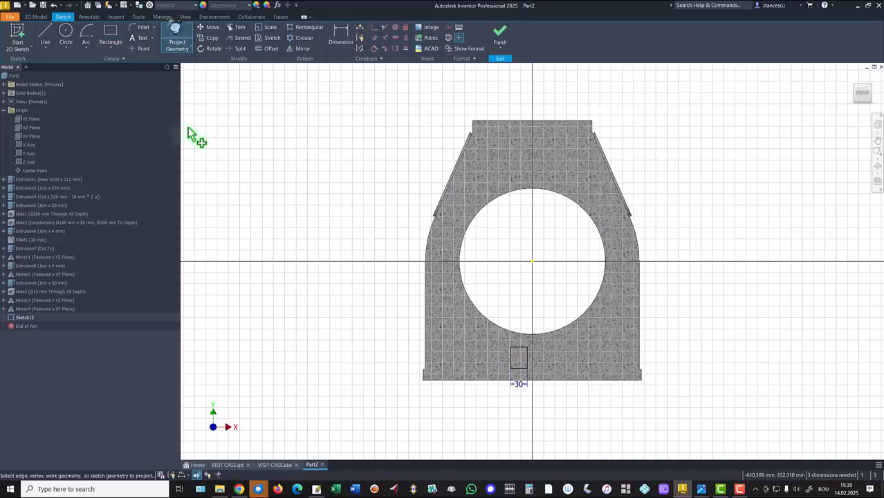
left_click(474, 344)
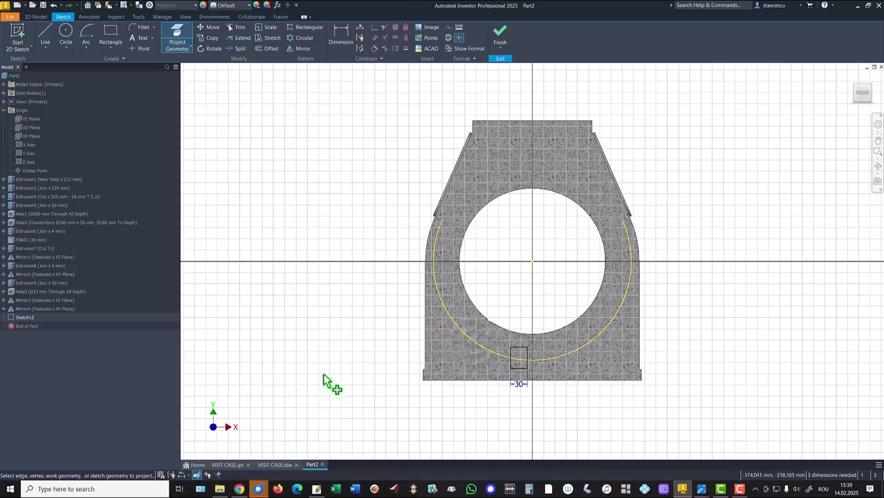
left_click(373, 29)
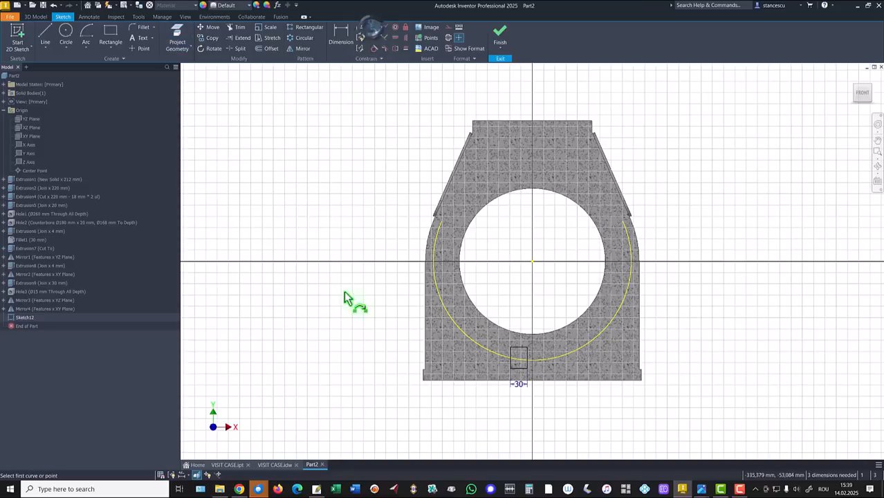
left_click(511, 354)
left_click(509, 358)
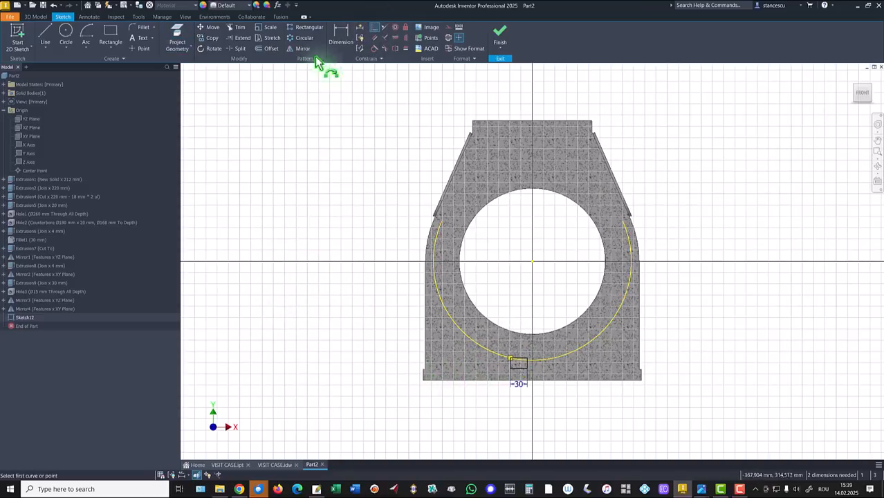
Align the midpoint of the rectangle's upper edge vertically with the sketch origin
left_click(405, 38)
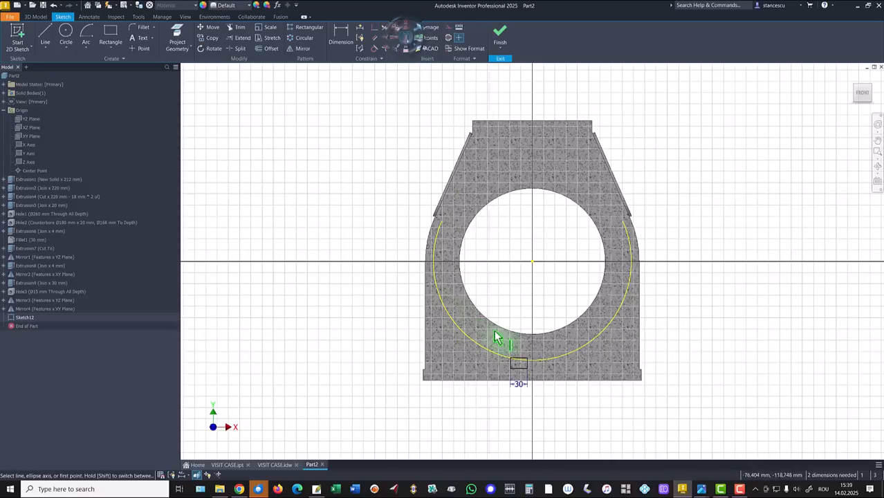
left_click(519, 359)
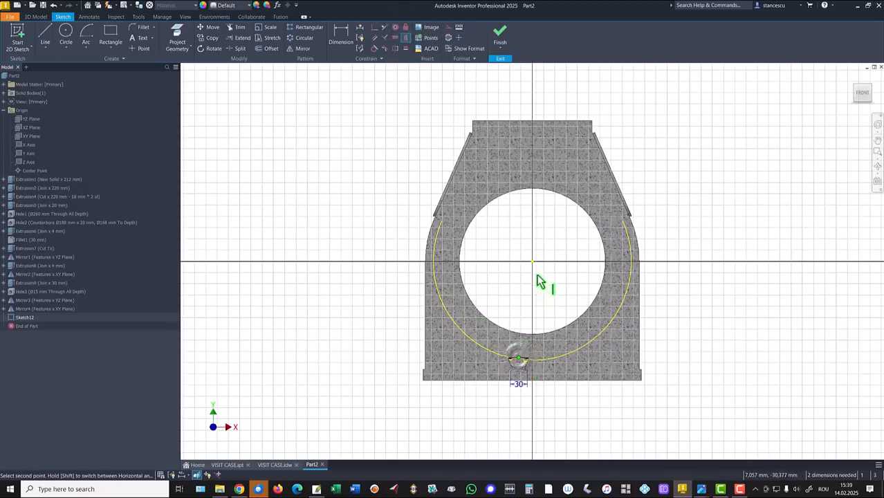
left_click(533, 262)
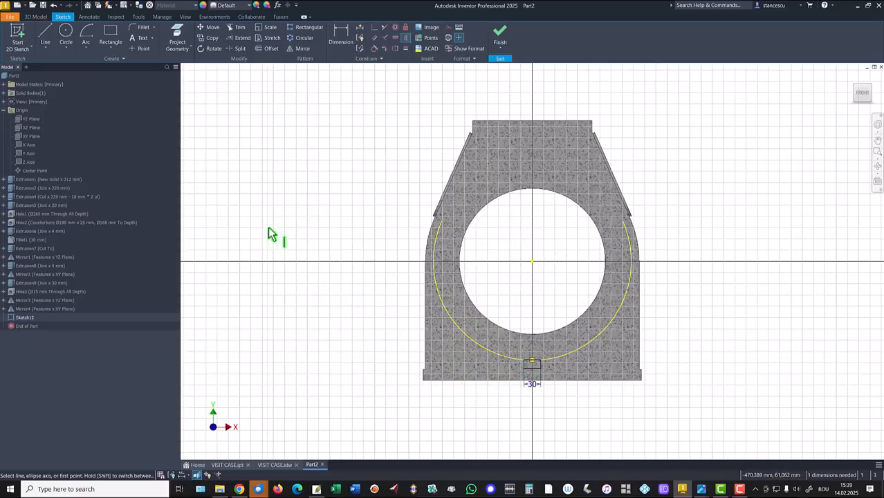
Project the base's upper front edge into the sketch, make the rectangle's lower edge collinear with it and finish the sketch
left_click(177, 36)
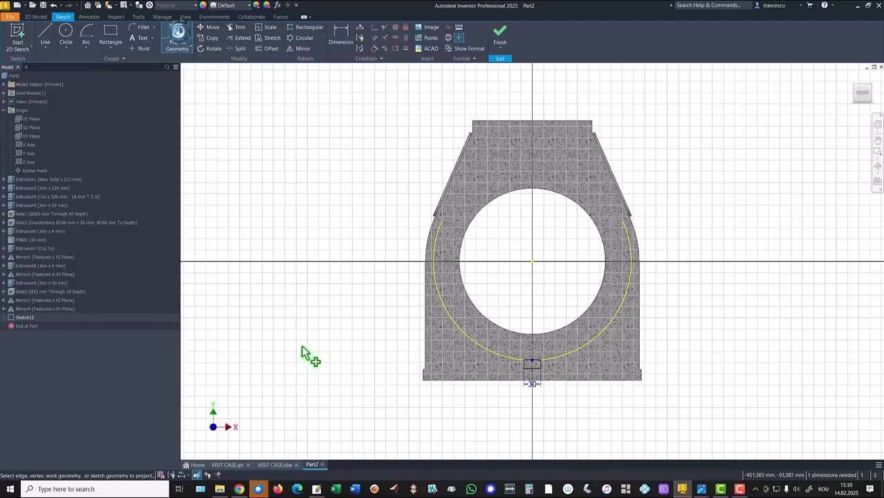
left_click(487, 371)
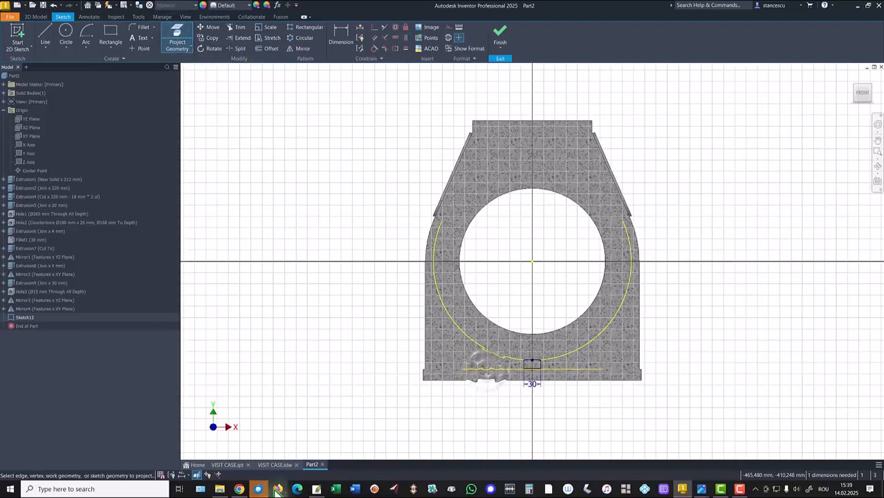
scroll(467, 403, "up", 2)
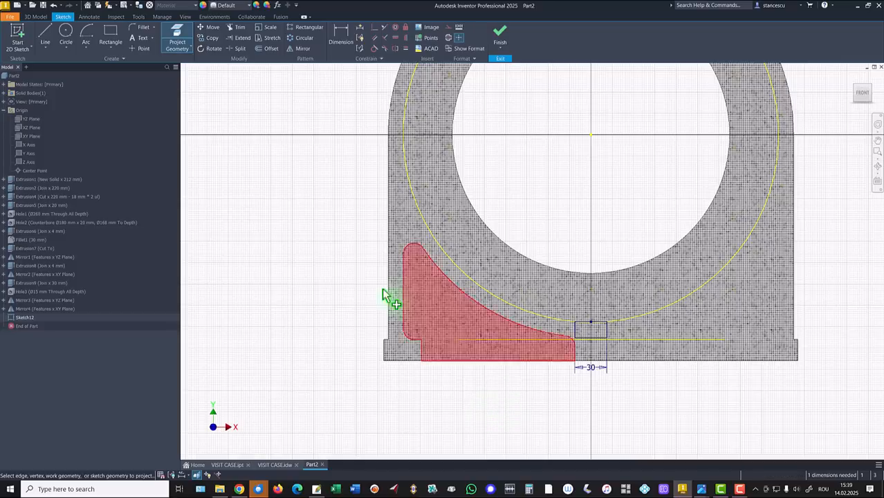
left_click(385, 28)
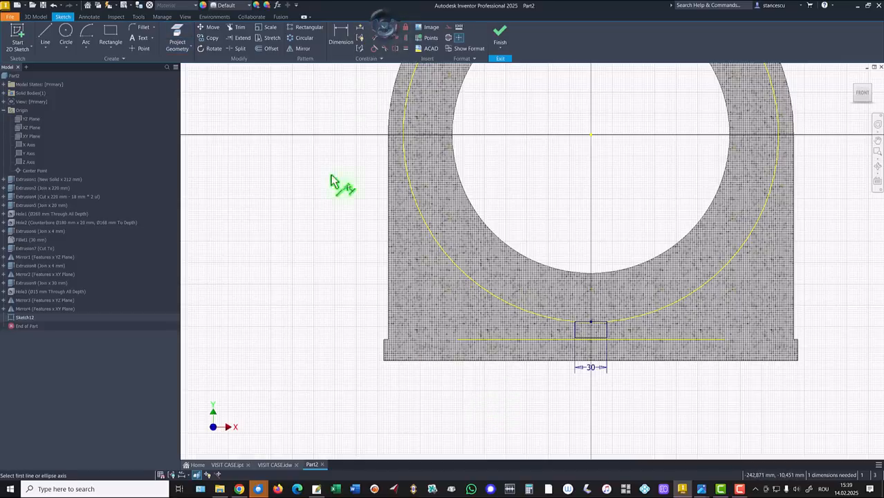
left_click(603, 339)
left_click(621, 340)
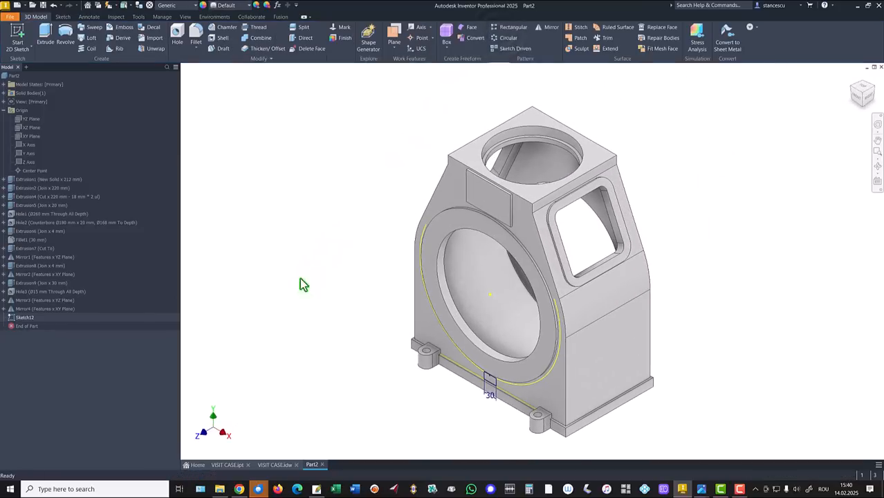
left_click(45, 35)
scroll(429, 426, "up", 3)
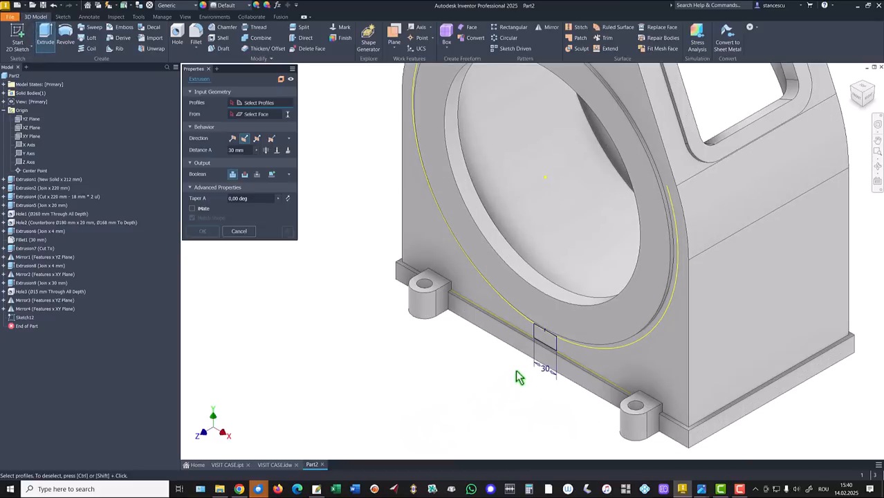
left_click(548, 339)
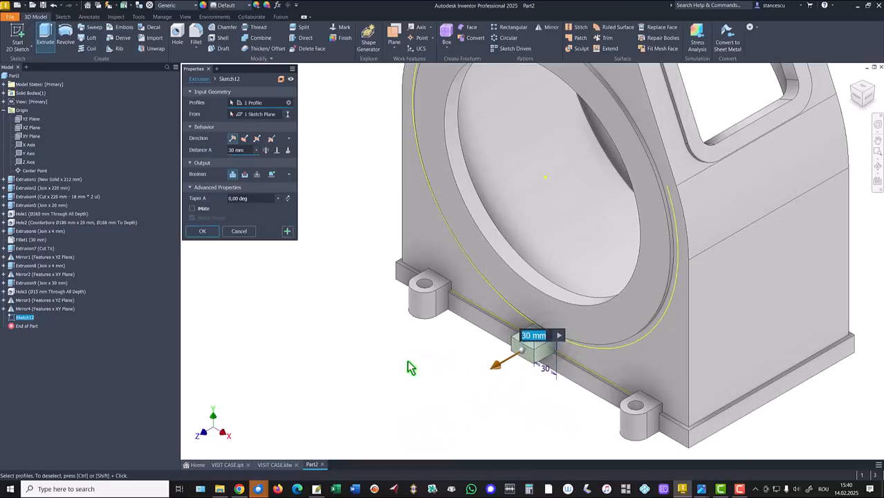
left_click(276, 150)
left_click(516, 290)
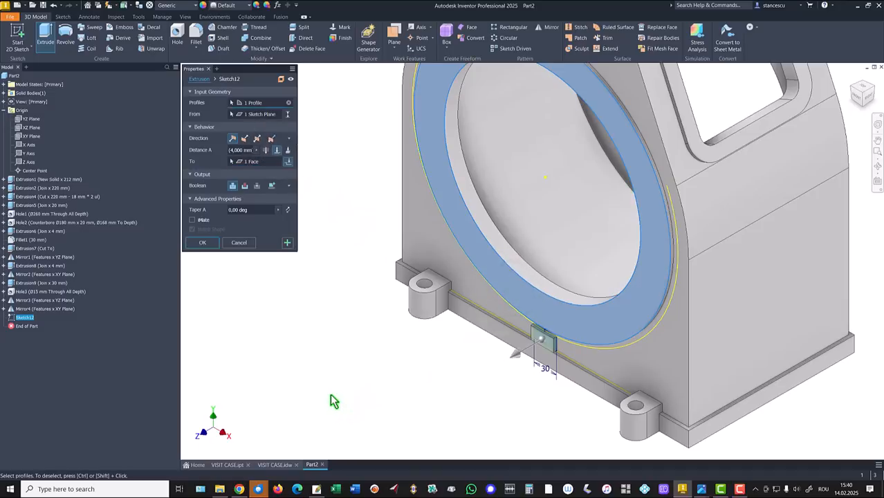
middle_click_drag(331, 395, 350, 346, "shift")
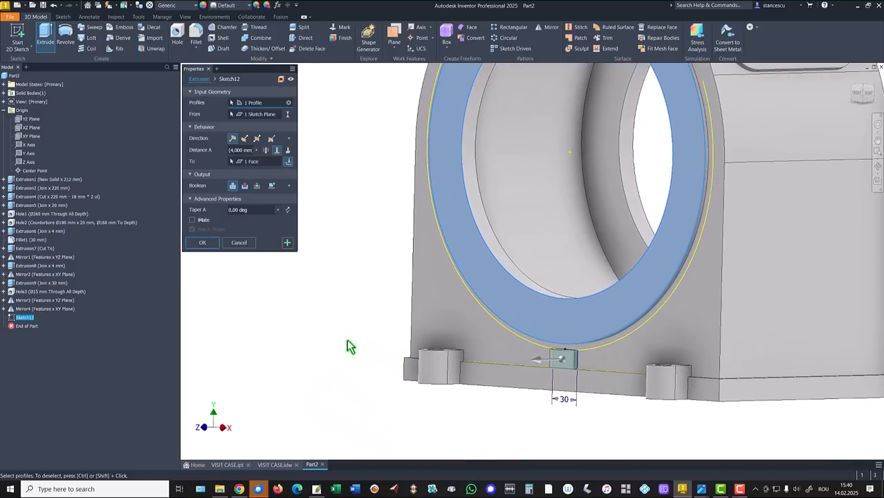
left_click(233, 242)
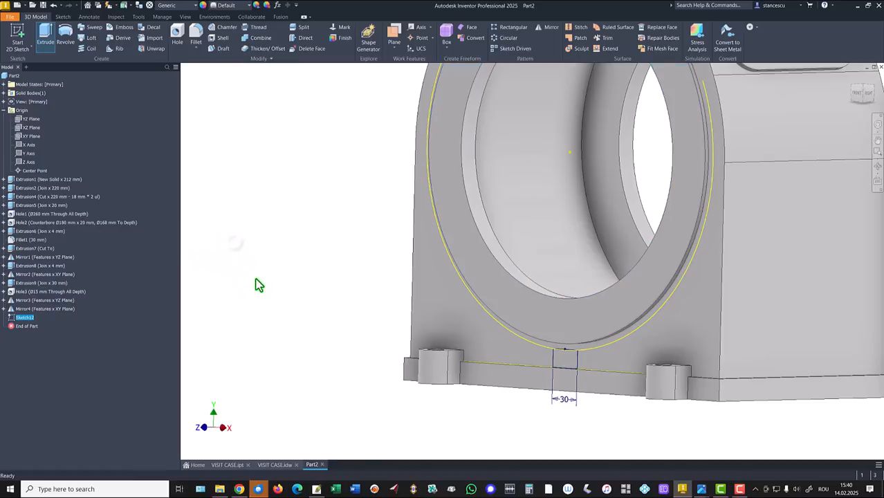
Replace the sketch's projected arc with the front ring's outer edge and make the rectangle's upper-left corner coincident with it
double_click(12, 318)
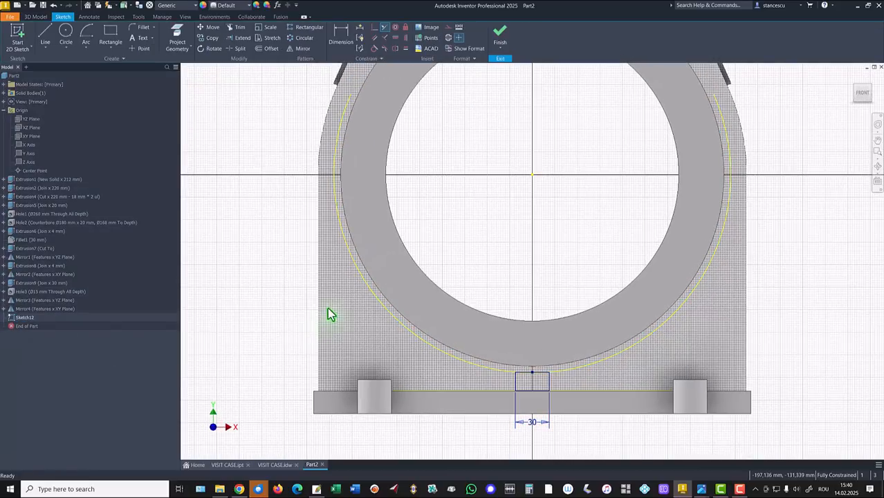
left_click(431, 341)
key("Delete")
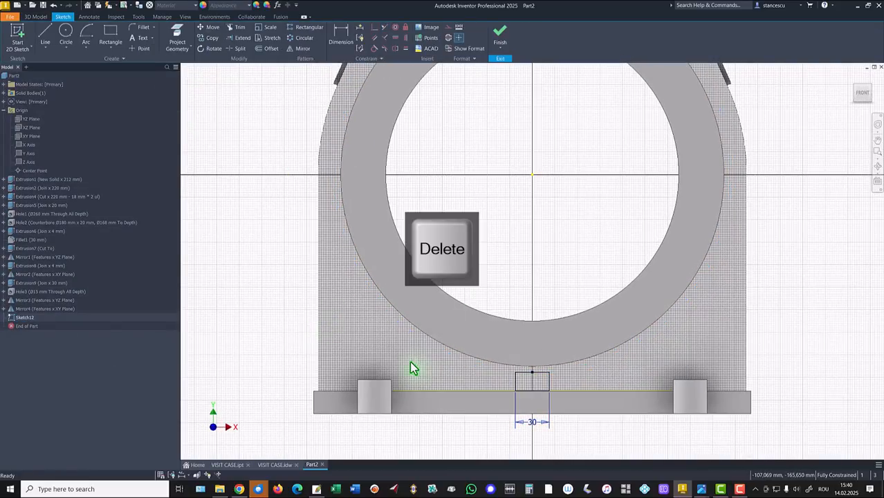
left_click(177, 38)
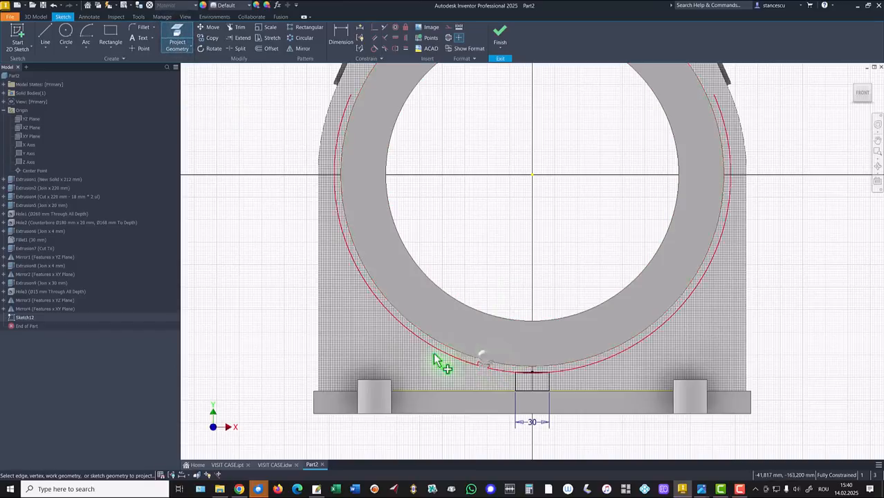
left_click(364, 355)
key("F7")
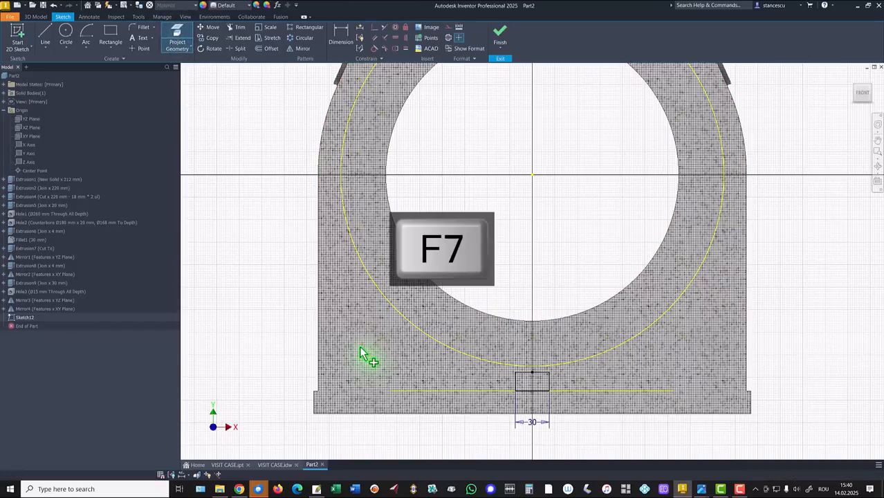
left_click(374, 28)
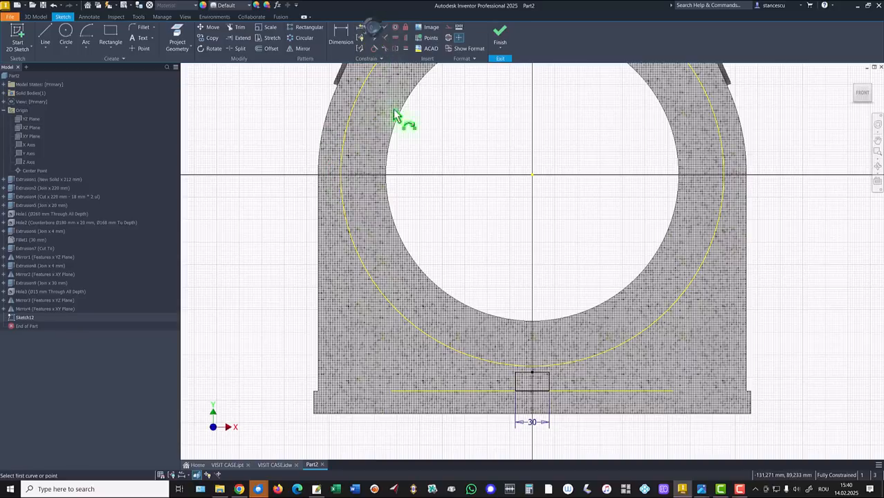
left_click(513, 364)
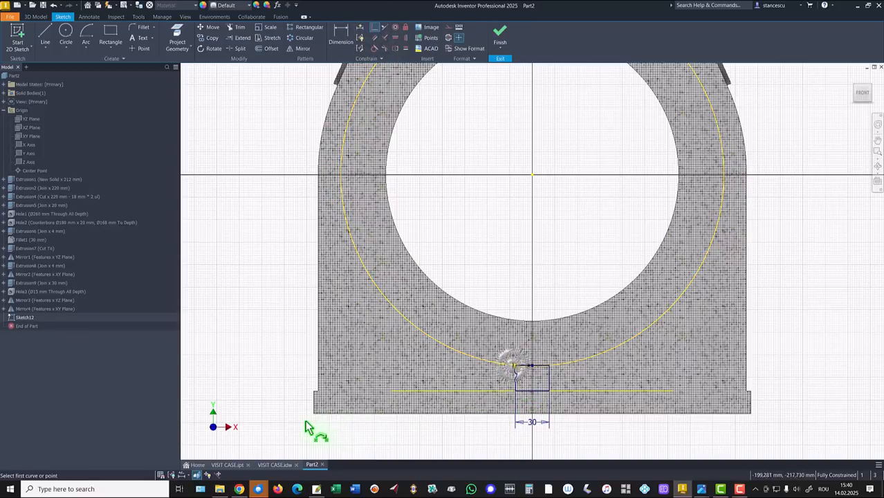
Finish the sketch and extrude the strip rectangle up to the ring's front face, joined to the housing
left_click(499, 33)
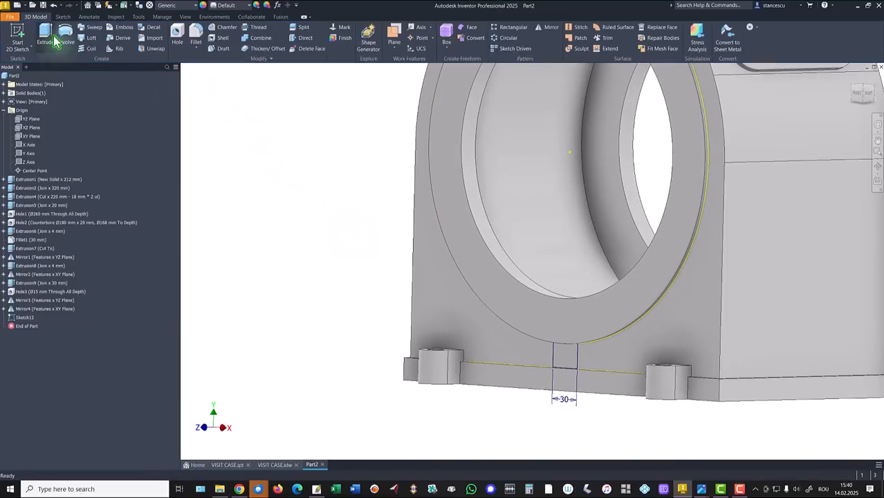
left_click(48, 29)
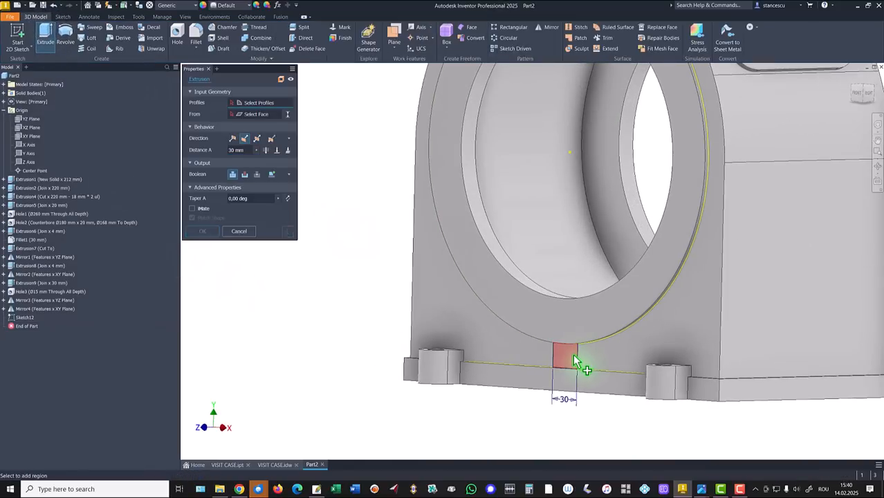
left_click(571, 360)
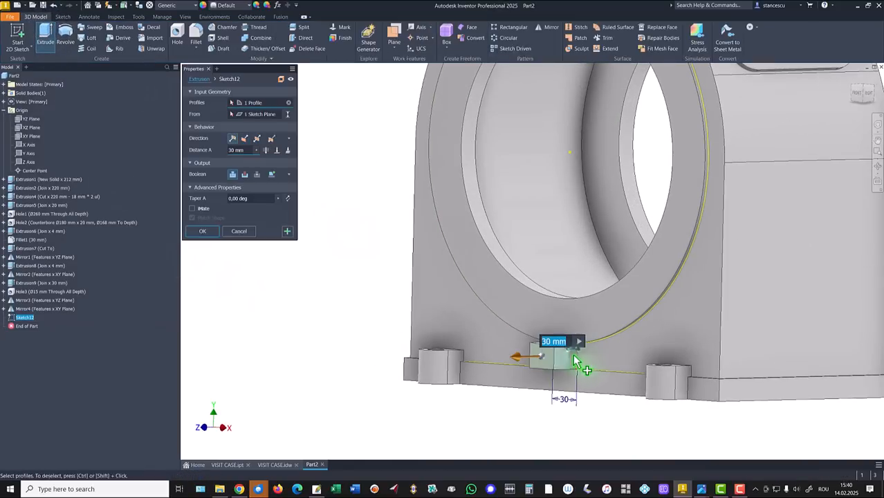
left_click(277, 151)
left_click(506, 297)
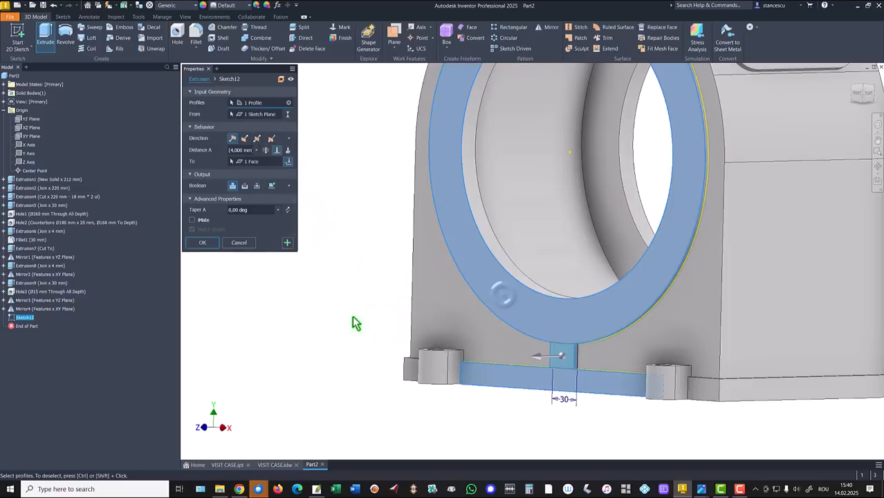
left_click(203, 243)
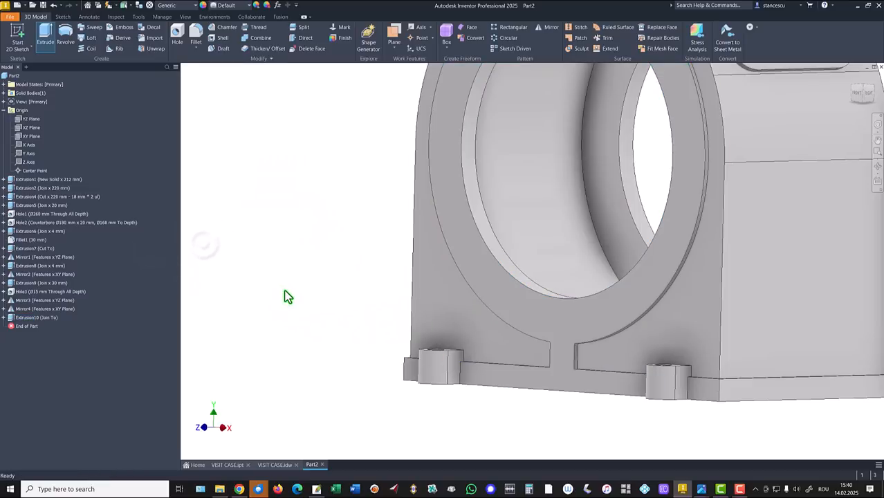
Switch to the VISIT CASE.idw drawing and examine the threaded hole dimensions at the base in the sectioned side view
key("F6")
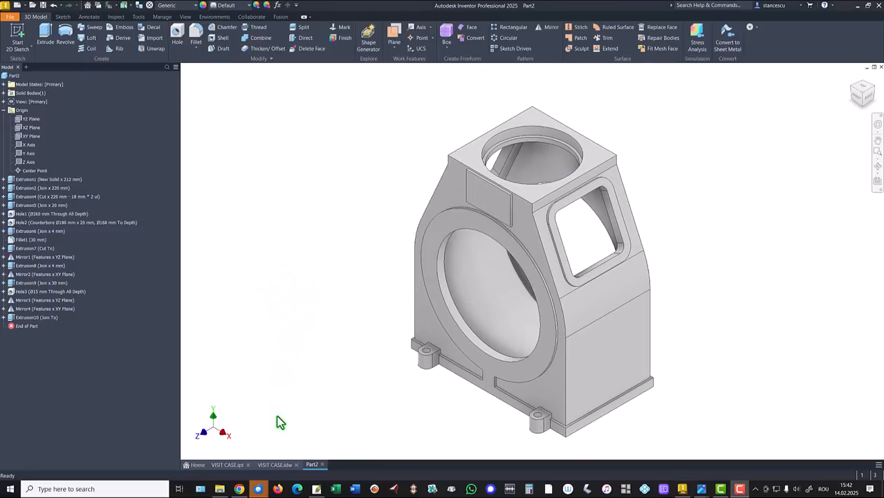
left_click(279, 466)
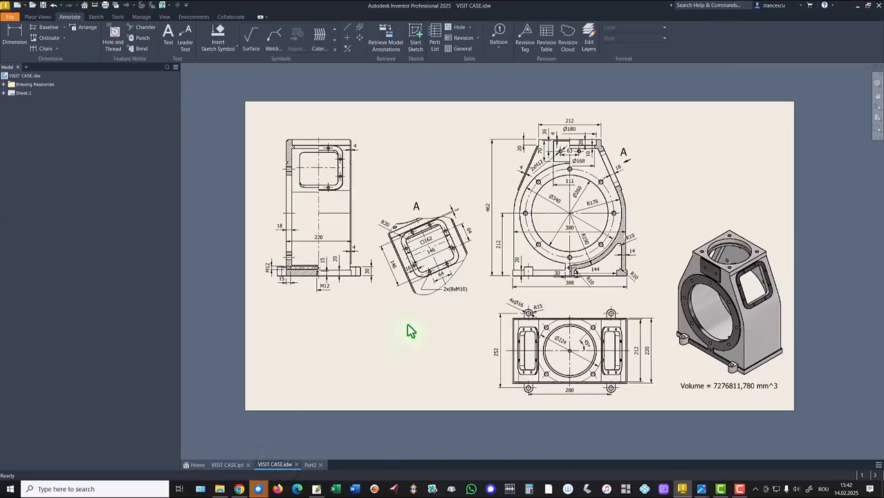
key("Home")
scroll(671, 275, "up", 3)
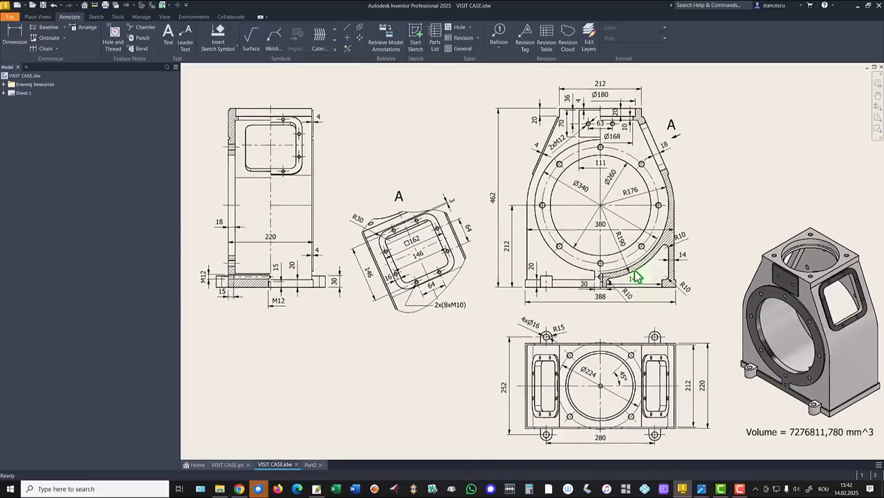
scroll(477, 354, "up", 5)
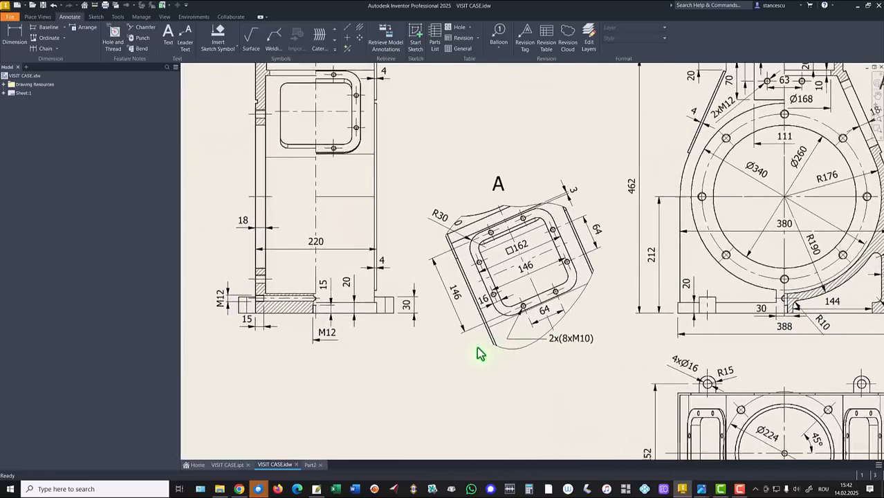
scroll(355, 347, "up", 4)
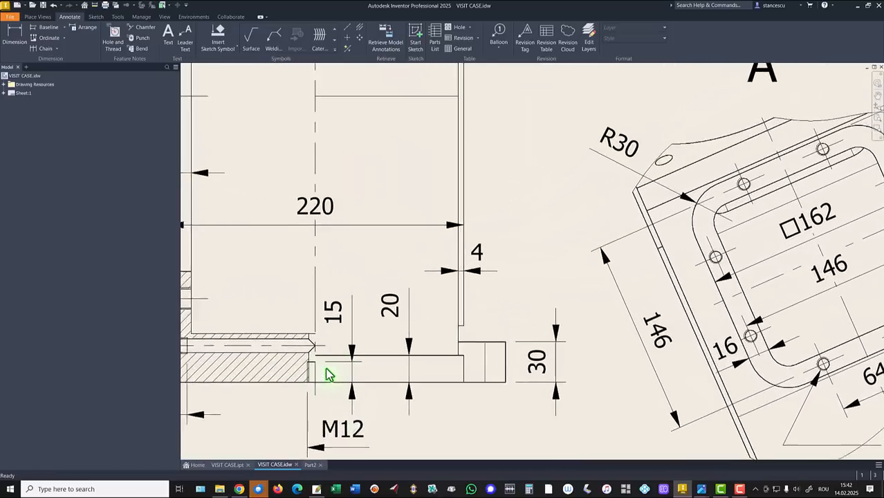
scroll(358, 390, "up", 1)
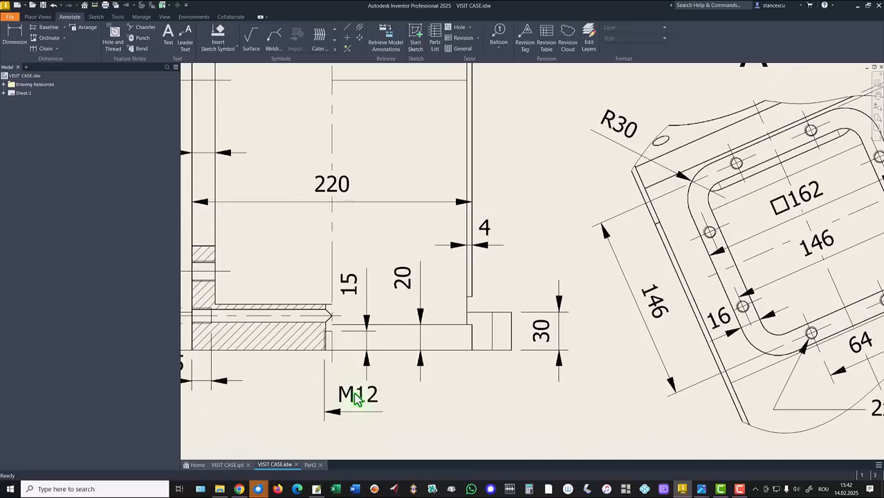
left_click(365, 322)
key("Home")
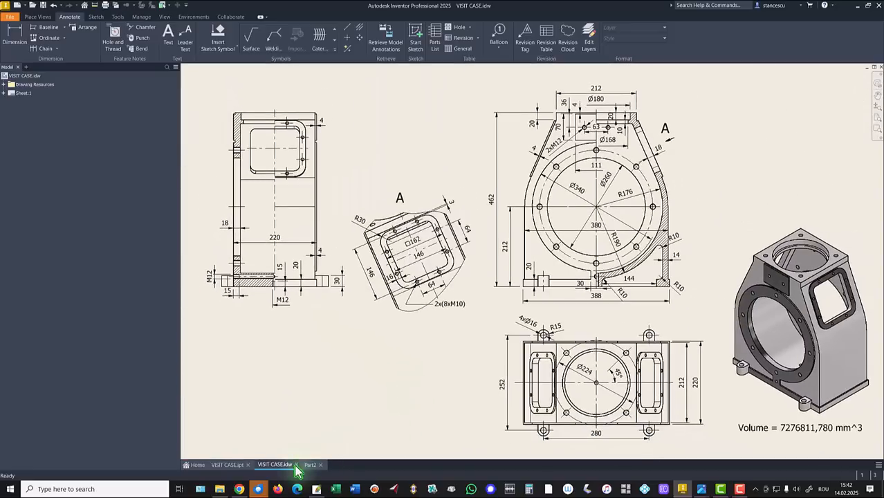
Return to Part2, create a sketch on the base's underside and finish it with only the projected origin point
left_click(310, 464)
middle_click_drag(377, 409, 532, 322, "shift")
left_click(537, 317)
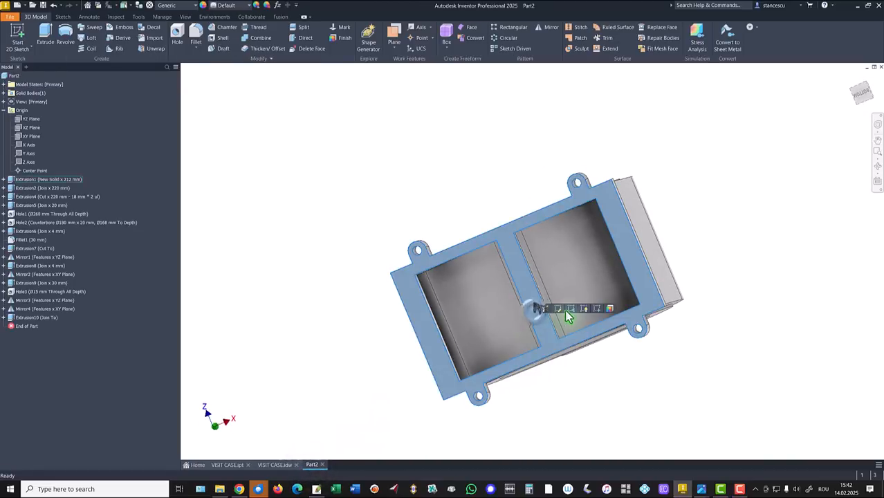
left_click(596, 309)
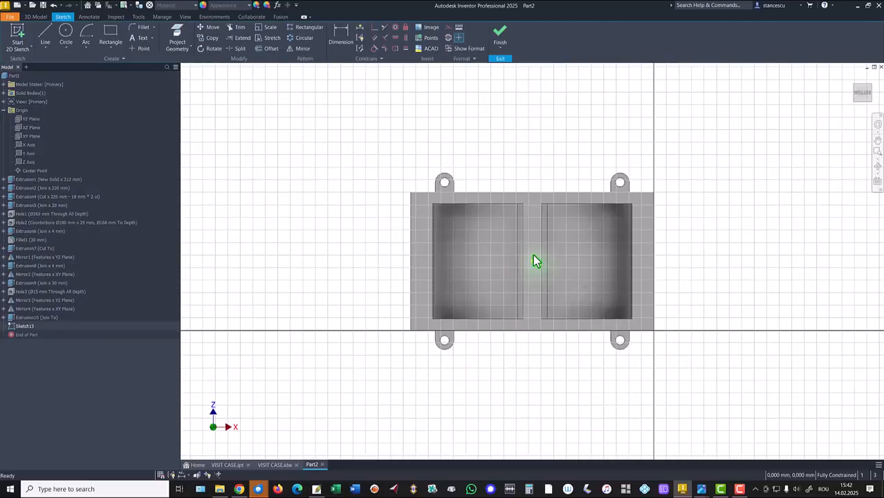
left_click(500, 35)
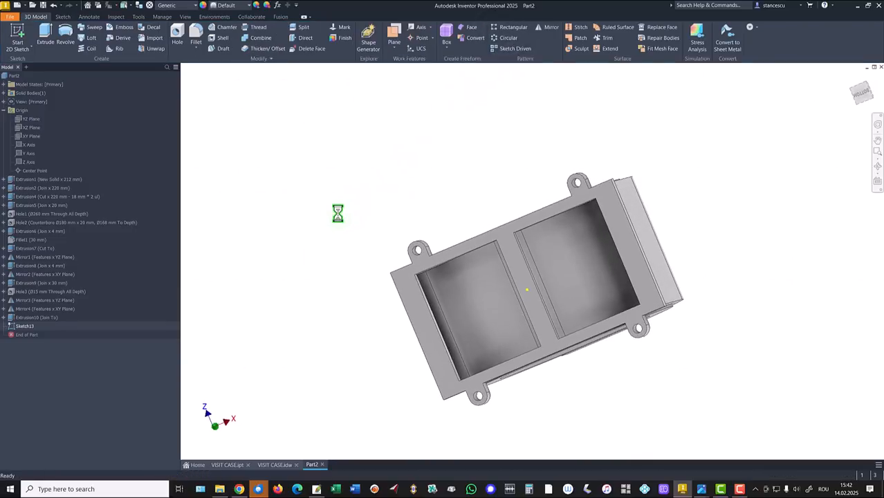
Start a tapped hole with an ISO Metric profile thread, size 12, designation M12x1.75
left_click(177, 34)
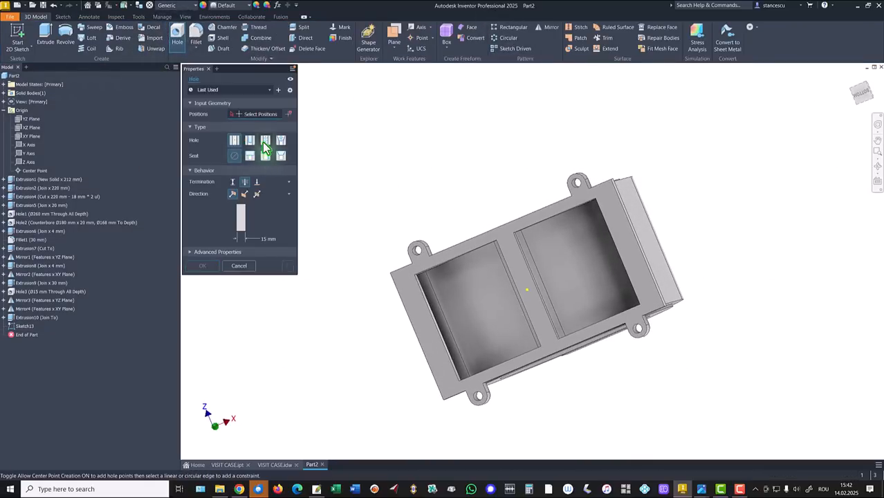
left_click(266, 144)
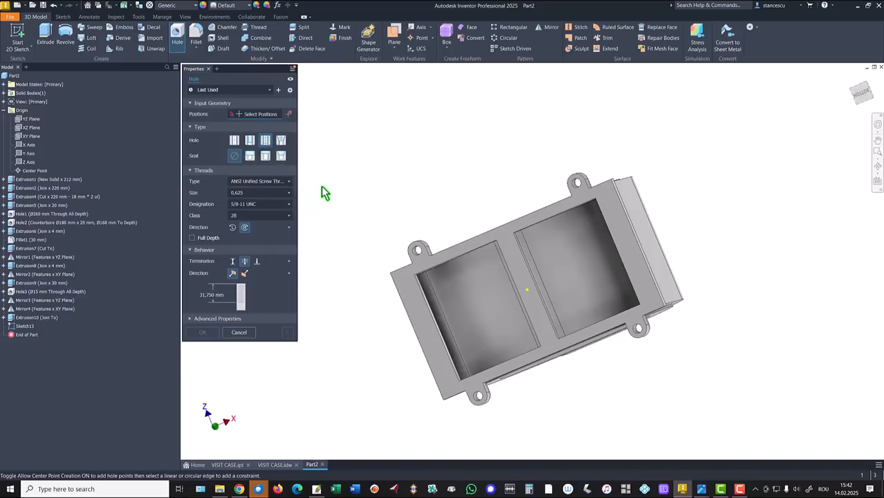
left_click(237, 183)
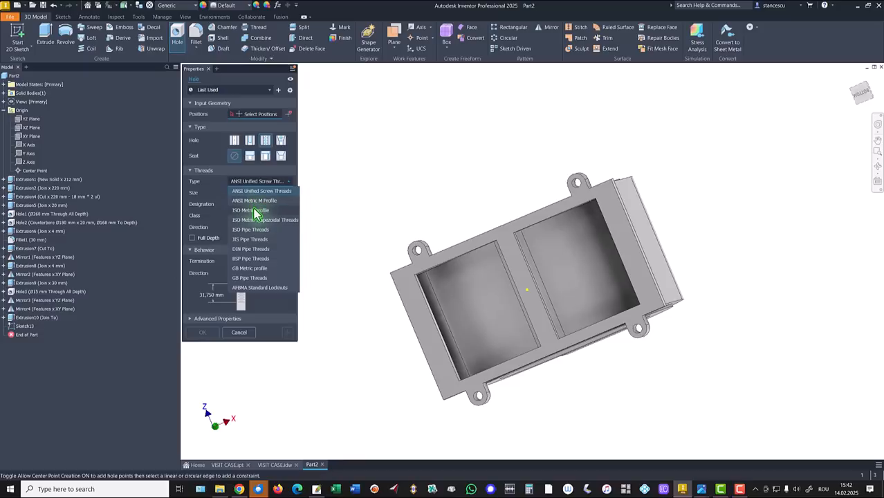
left_click(253, 210)
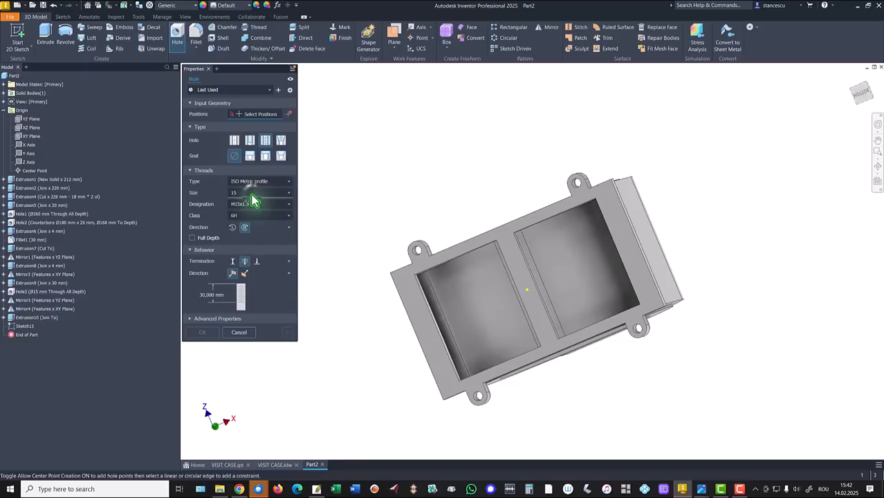
left_click(252, 193)
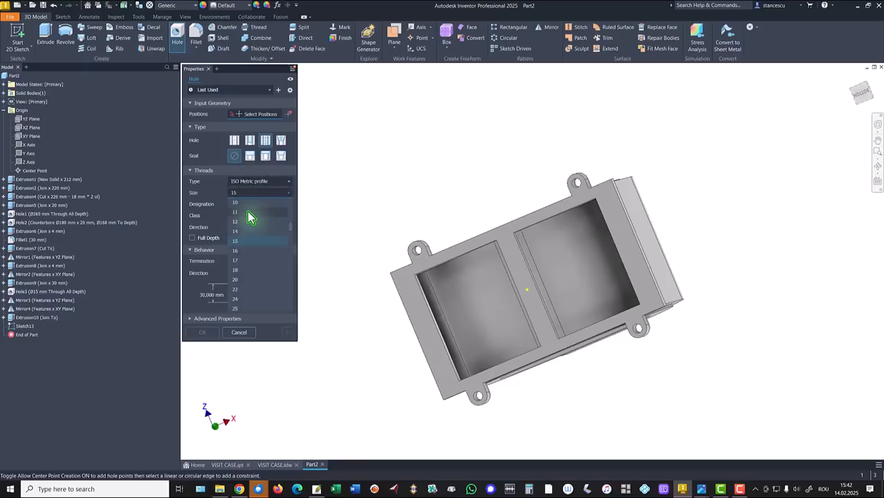
left_click(249, 221)
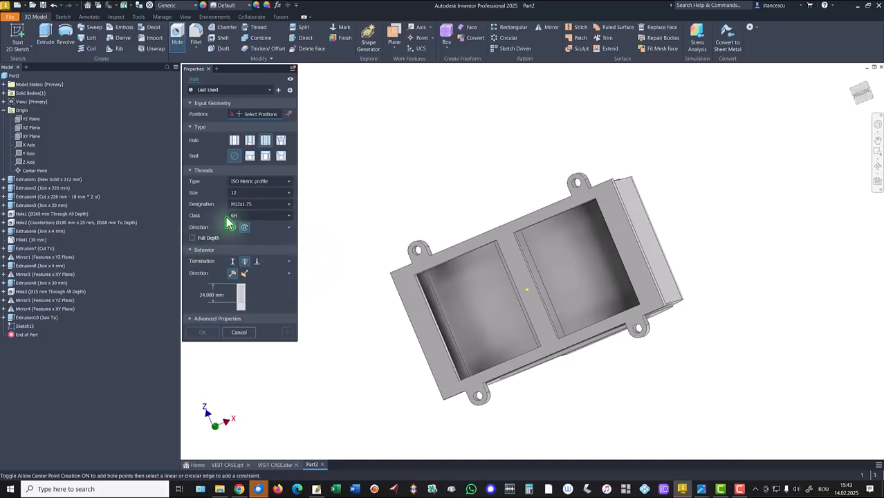
Set the thread depth to 15 mm with Through All termination and place the hole at the sketch point on the base's underside
left_click(233, 261)
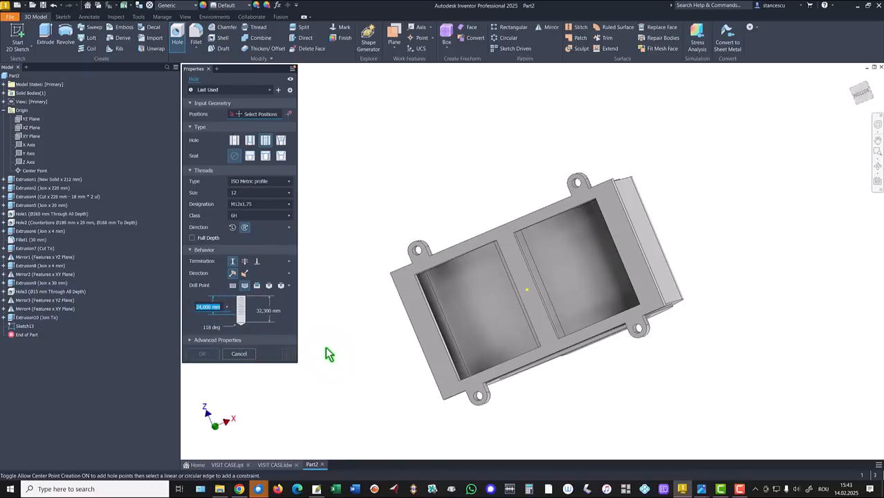
type("15")
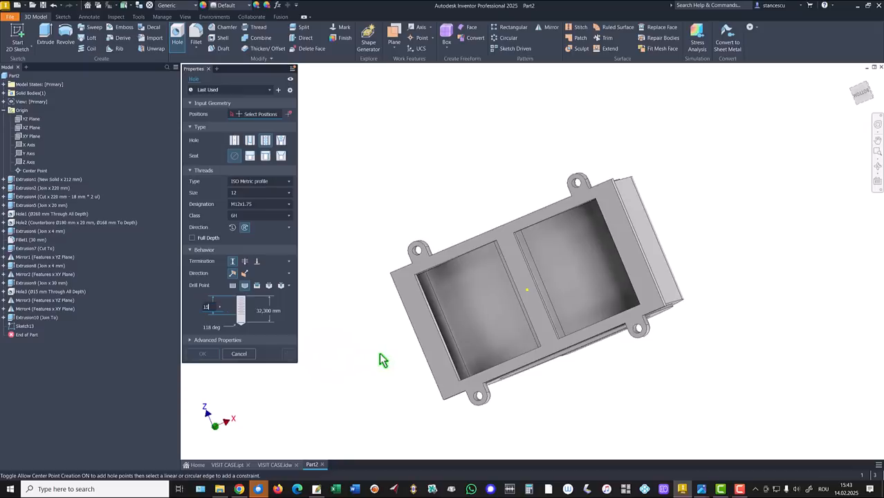
left_click(245, 262)
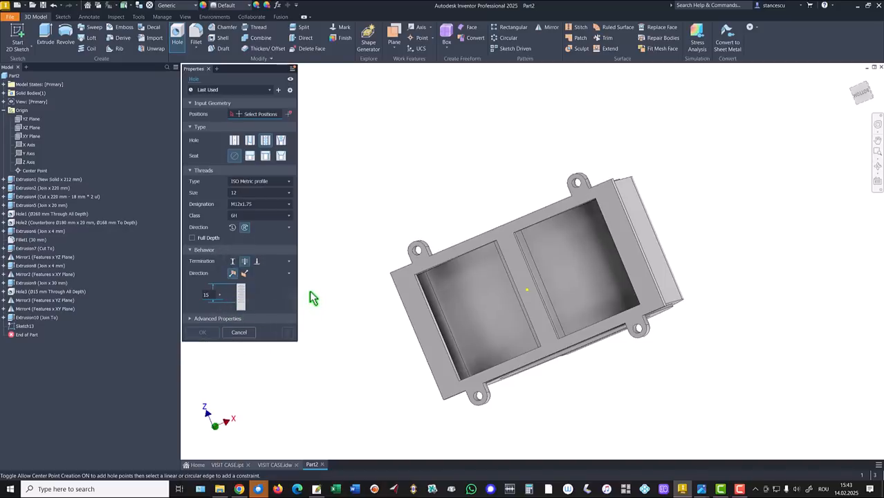
middle_click_drag(331, 318, 393, 332, "shift")
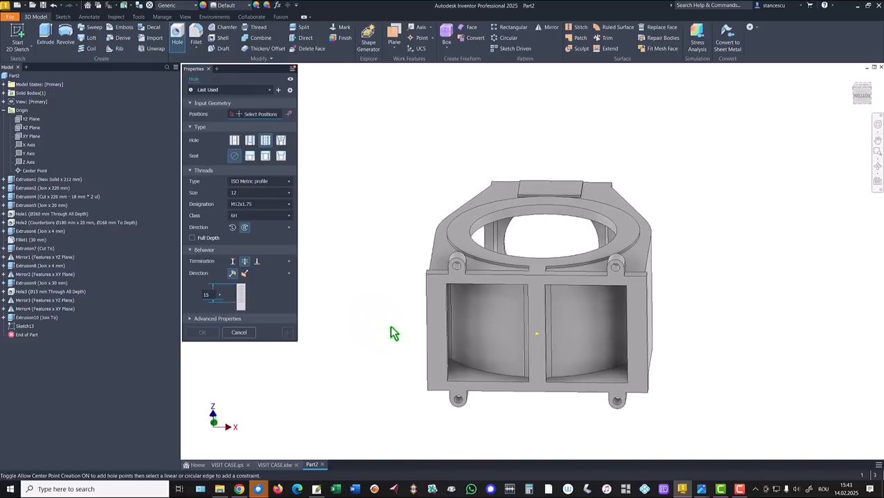
left_click(535, 336)
middle_click_drag(493, 367, 477, 371, "shift")
left_click(200, 334)
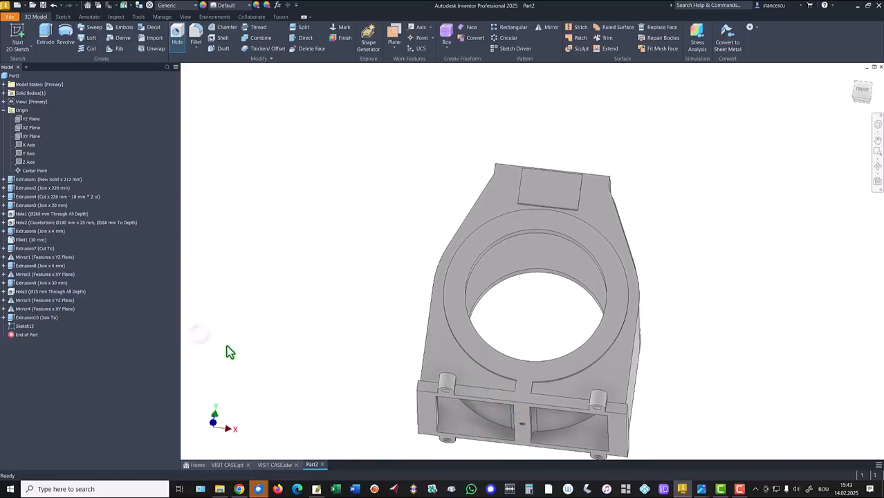
middle_click_drag(226, 351, 317, 290, "shift")
key("F6")
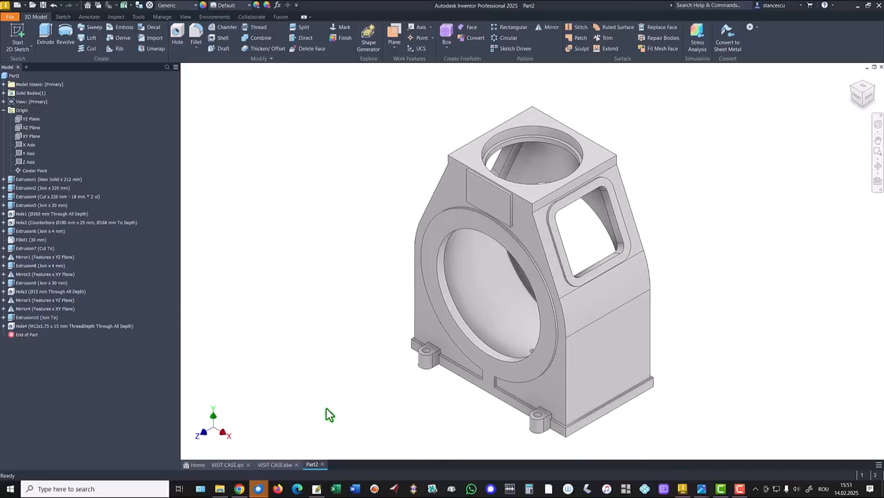
Examine the horizontal M12 hole running into the base in the sectioned side view of VISIT CASE.idw
left_click(274, 465)
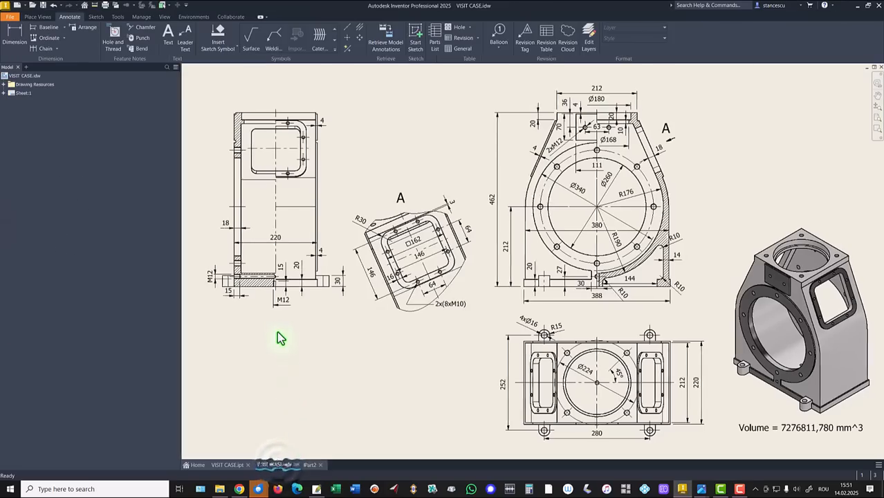
scroll(287, 318, "down", 5)
scroll(297, 301, "down", 4)
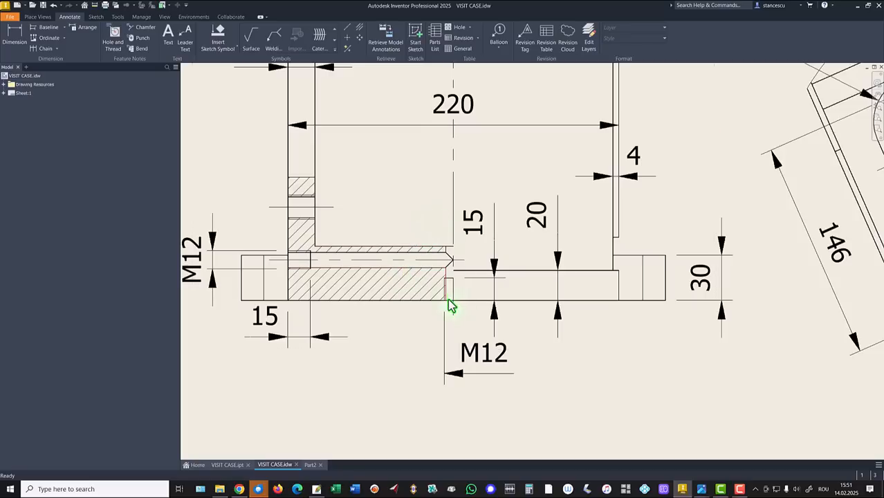
scroll(355, 305, "up", 2)
scroll(300, 295, "down", 2)
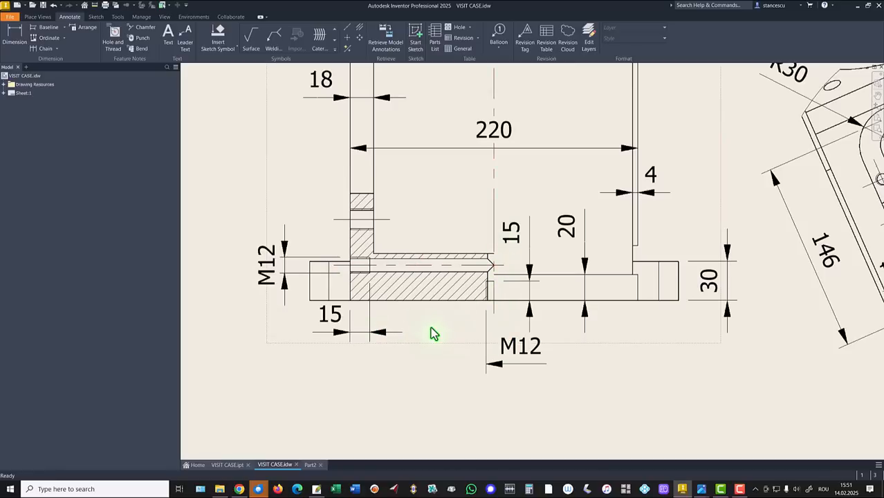
key("Home")
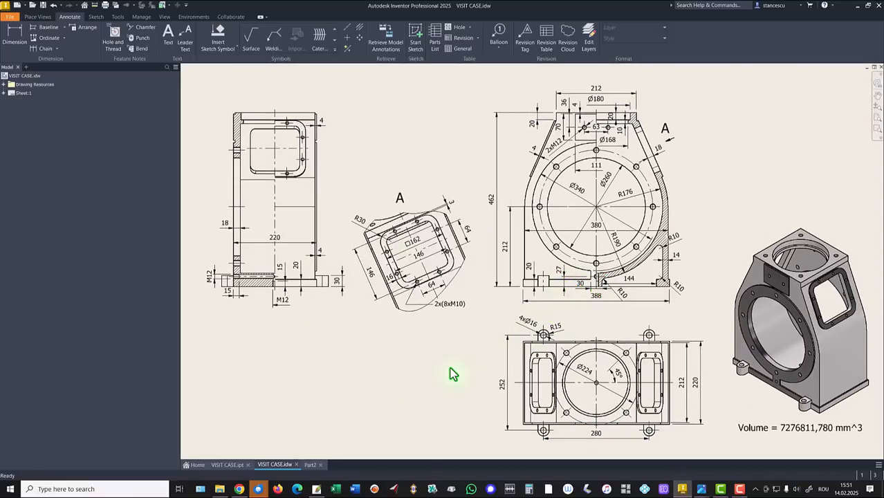
In Part2, start a sketch on the front ring's face and place a point on the strip joining the ring to the base
left_click(312, 466)
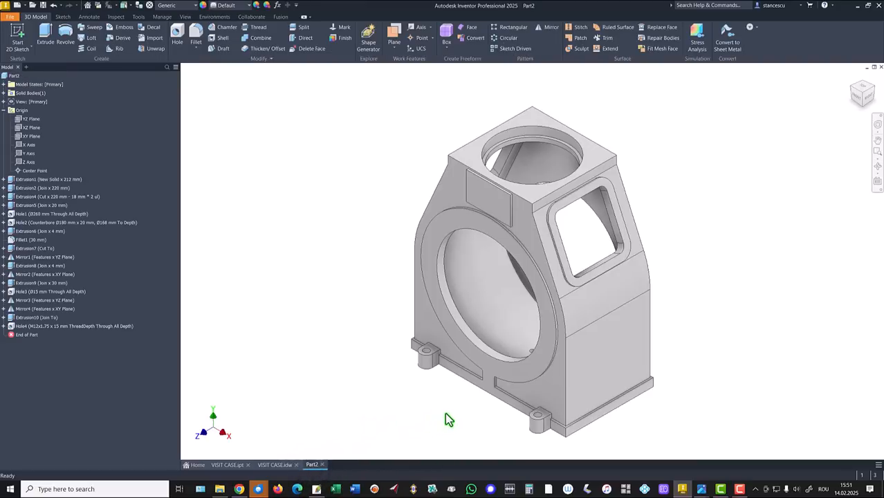
left_click(492, 380)
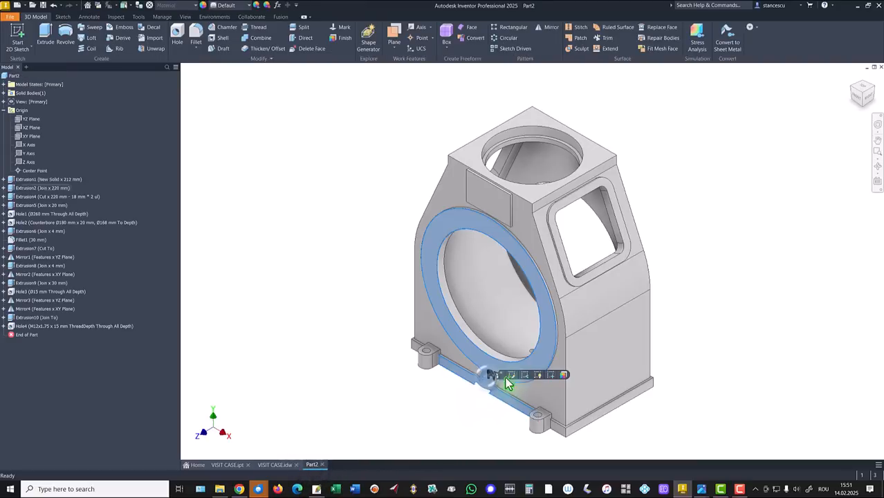
left_click(551, 374)
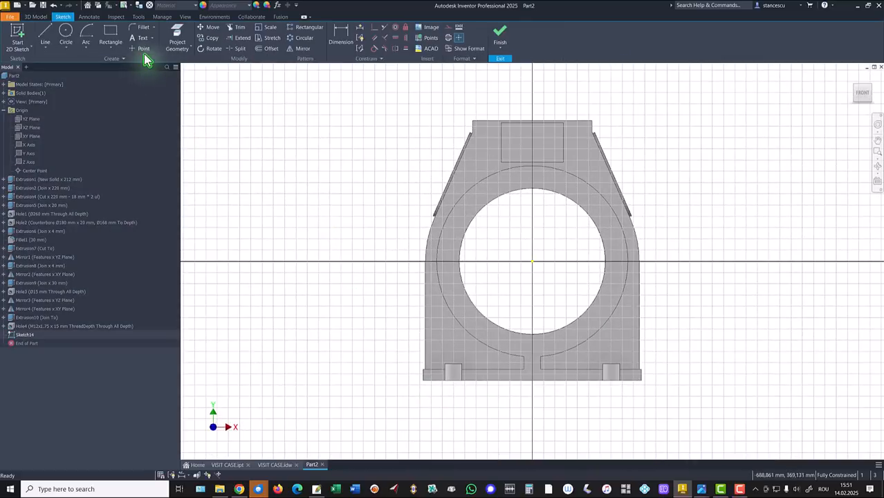
left_click(142, 49)
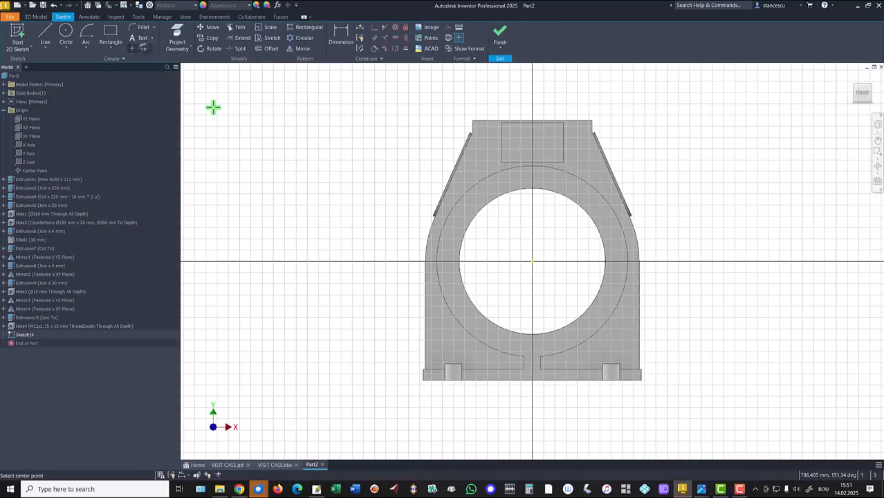
left_click(535, 365)
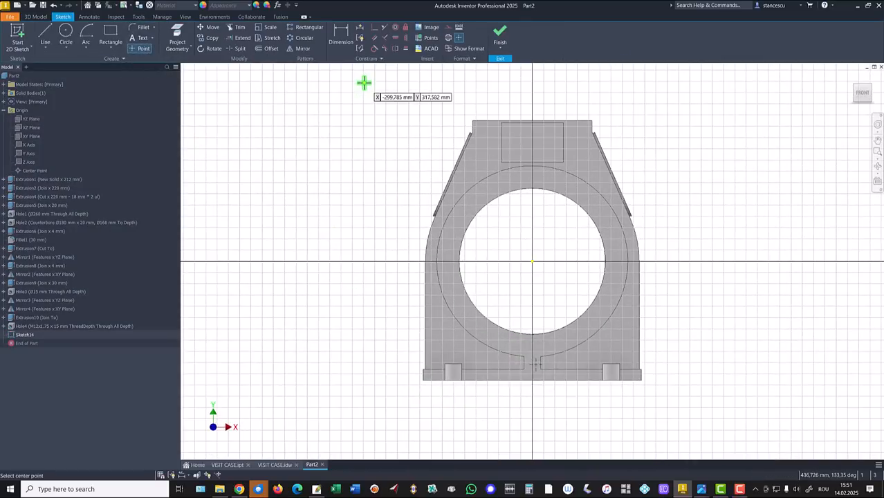
Align the sketch point vertically with the sketch origin
left_click(406, 38)
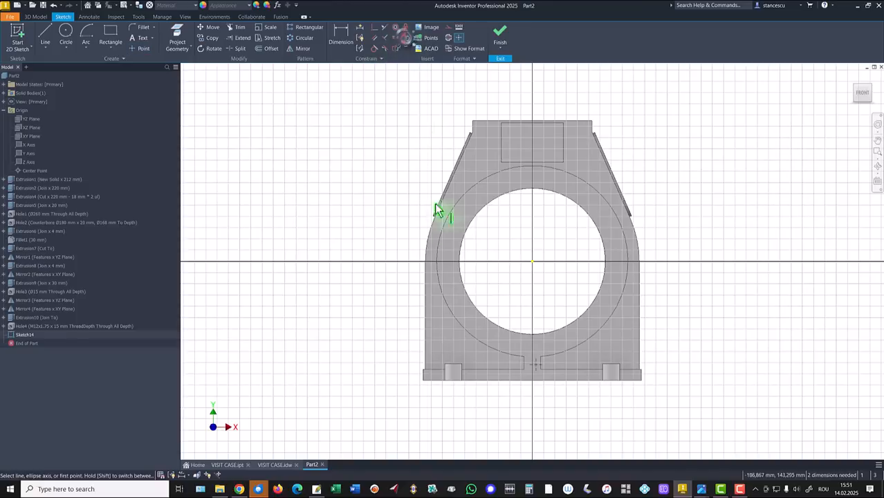
left_click(531, 262)
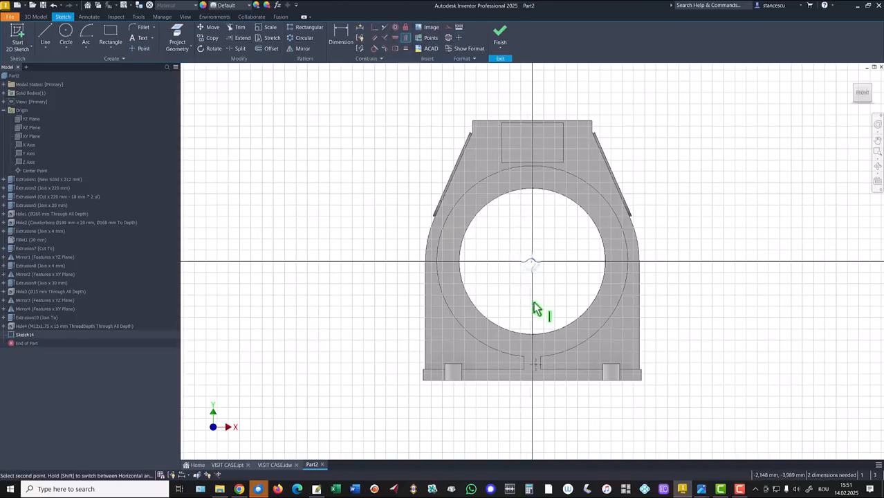
left_click(536, 362)
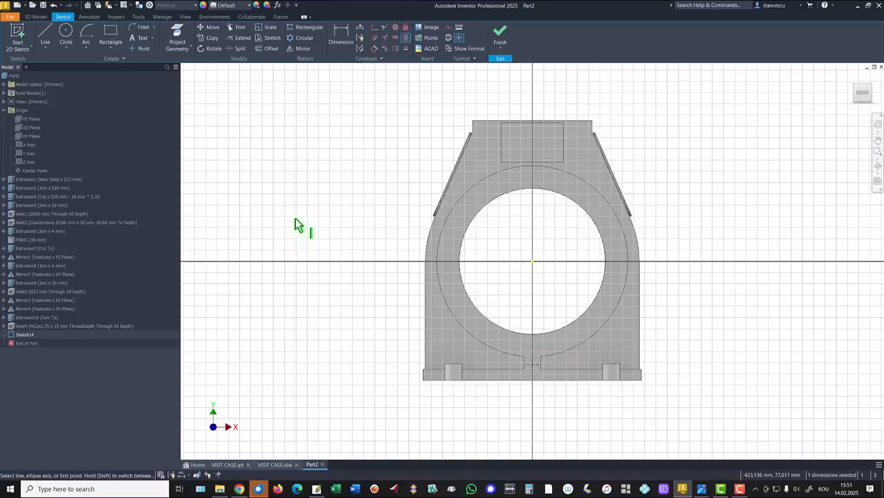
Dimension the sketch point 27 mm above the base's bottom edge and finish the sketch
left_click(341, 33)
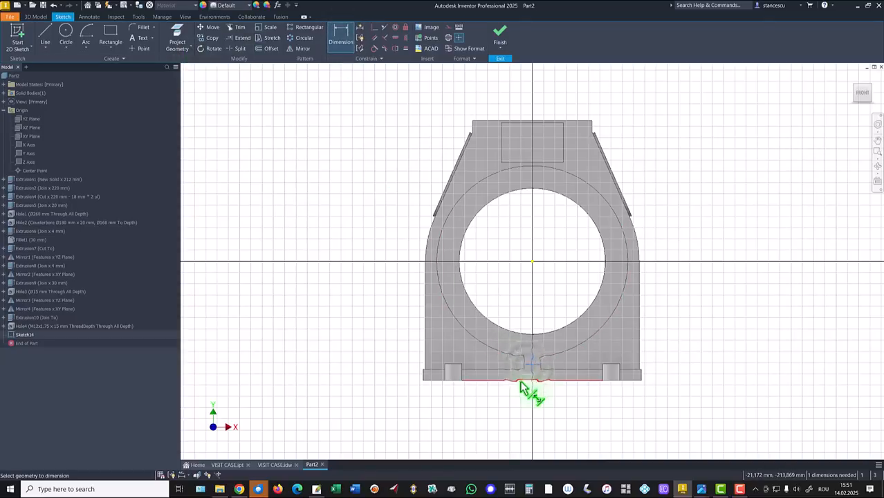
left_click(499, 380)
left_click(532, 365)
left_click(398, 369)
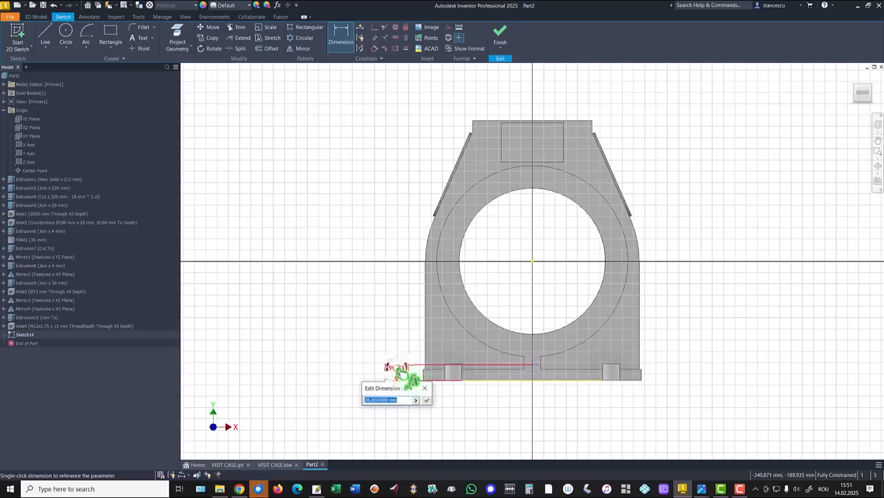
type("27")
key("Return")
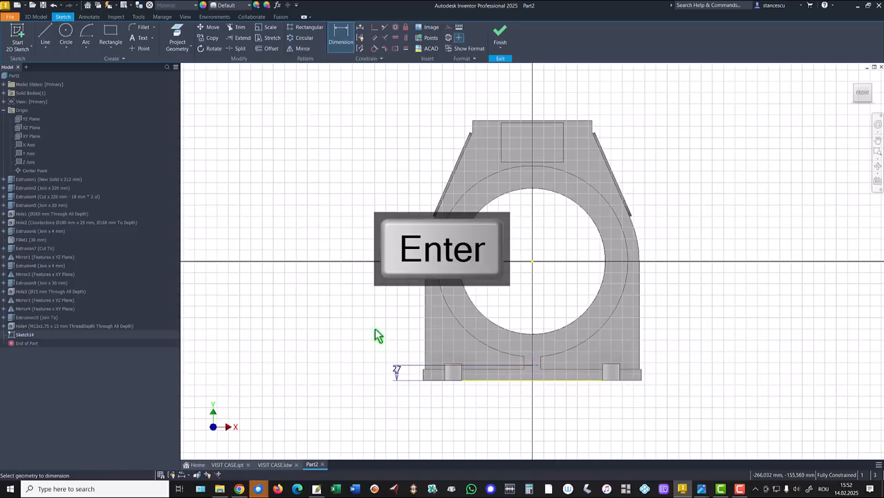
left_click(502, 36)
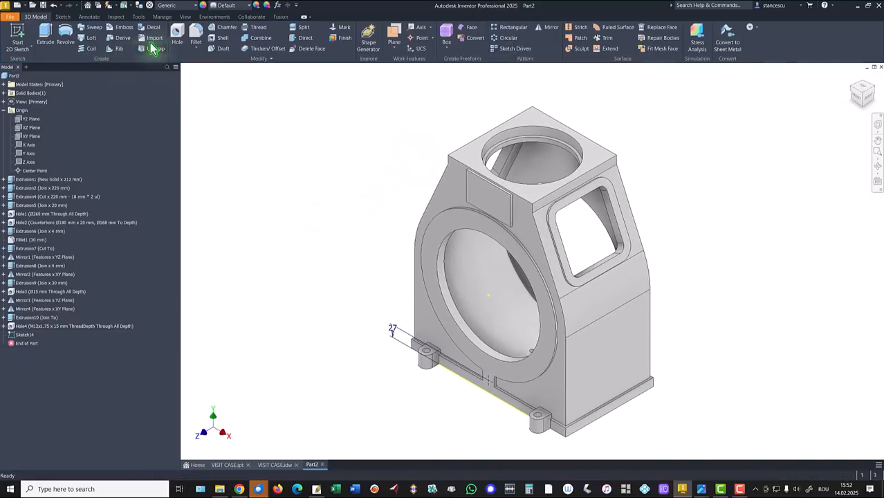
Create an M12x1.75 threaded hole at the strip's sketch point, with 15 mm thread depth, terminating at the vertical M12 hole's wall
left_click(177, 32)
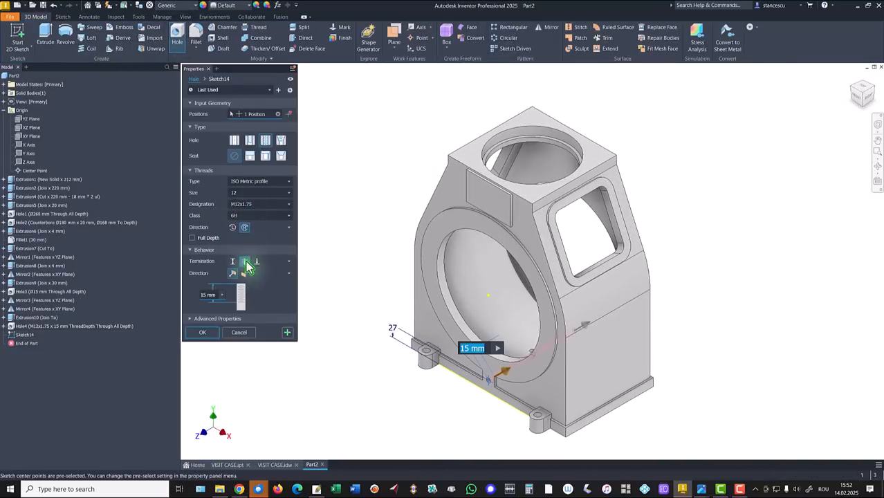
scroll(365, 302, "up", 4)
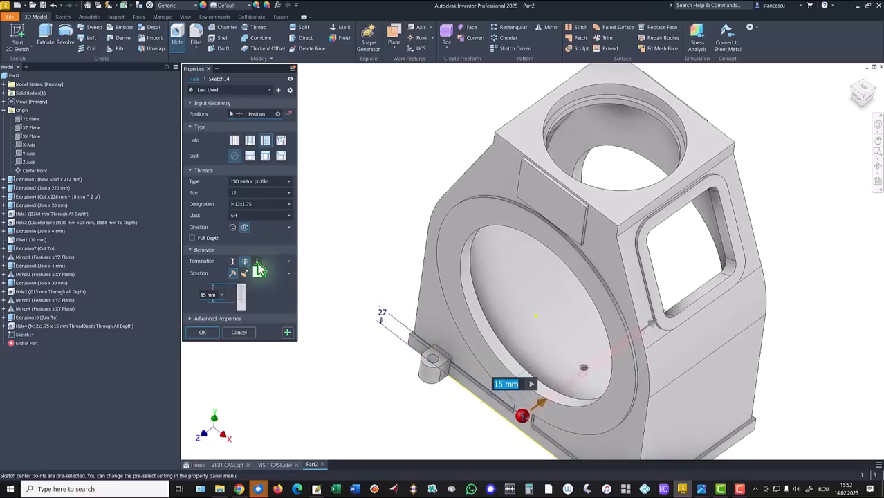
left_click(256, 261)
scroll(484, 325, "up", 5)
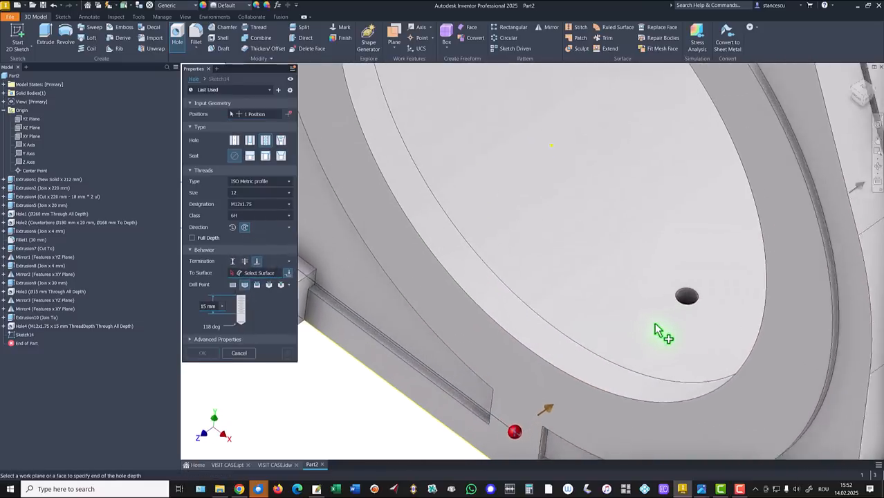
scroll(660, 332, "up", 2)
left_click(736, 294)
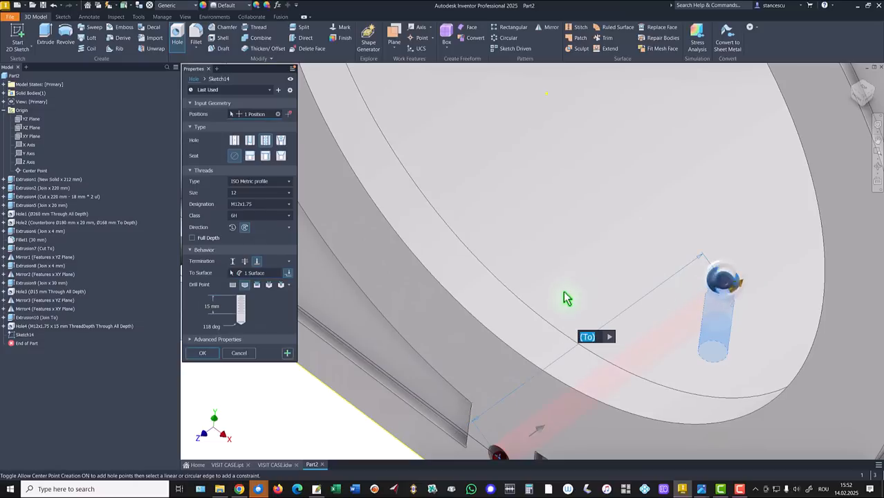
middle_click_drag(567, 299, 420, 321, "shift")
scroll(544, 324, "down", 2)
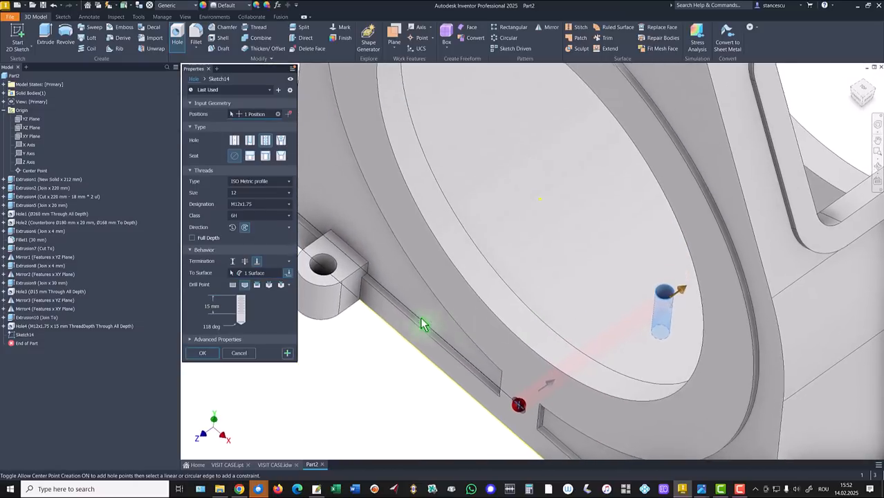
left_click(202, 354)
Inspect the junction of the two M12 holes through the base's underside and restore the home view
middle_click_drag(204, 359, 659, 368, "shift")
scroll(653, 360, "up", 5)
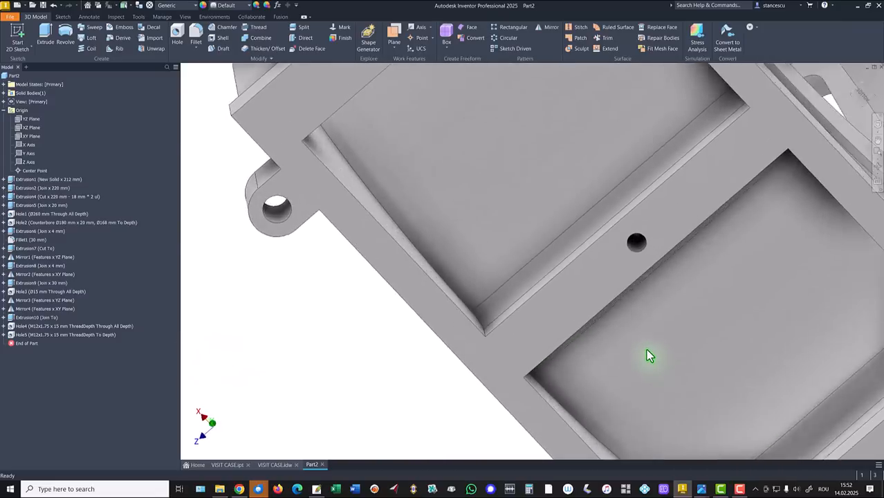
scroll(626, 327, "up", 3)
middle_click_drag(615, 311, 670, 191, "shift")
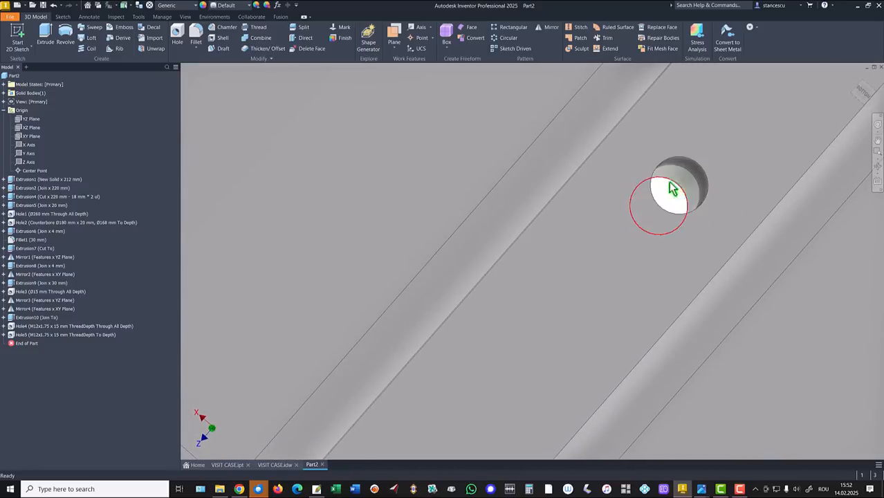
key("F6")
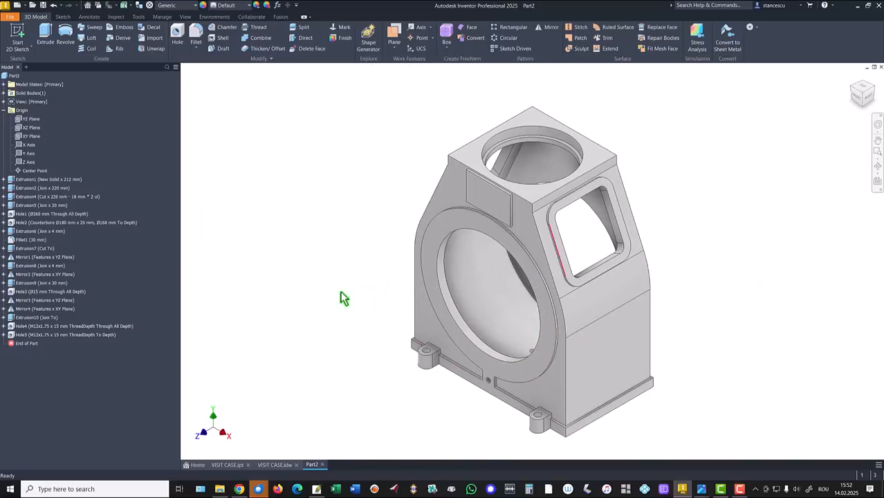
Check the M16 hole layout in the top view of VISIT CASE.idw, and start a sketch on Part2's top face
left_click(274, 465)
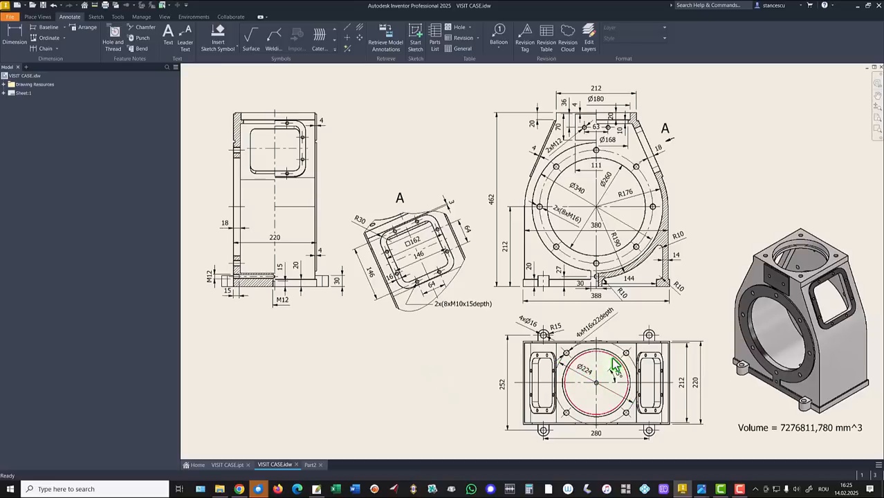
left_click_drag(626, 354, 611, 374)
left_click(309, 465)
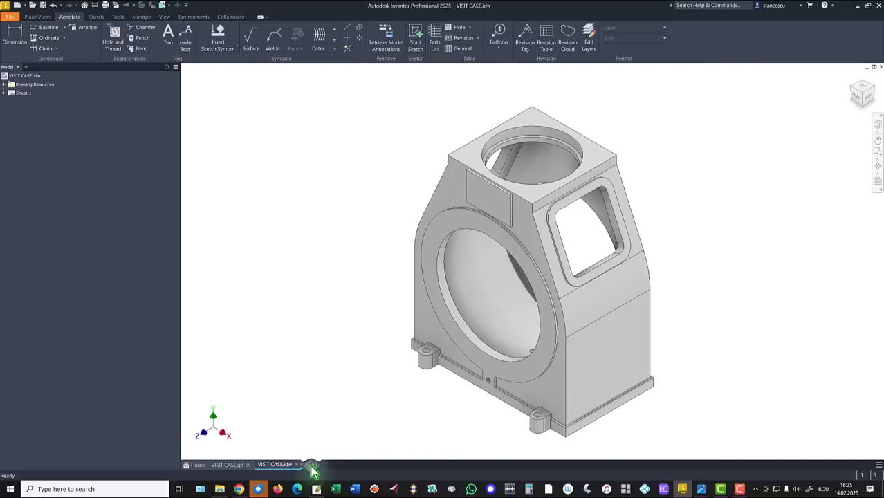
left_click(598, 167)
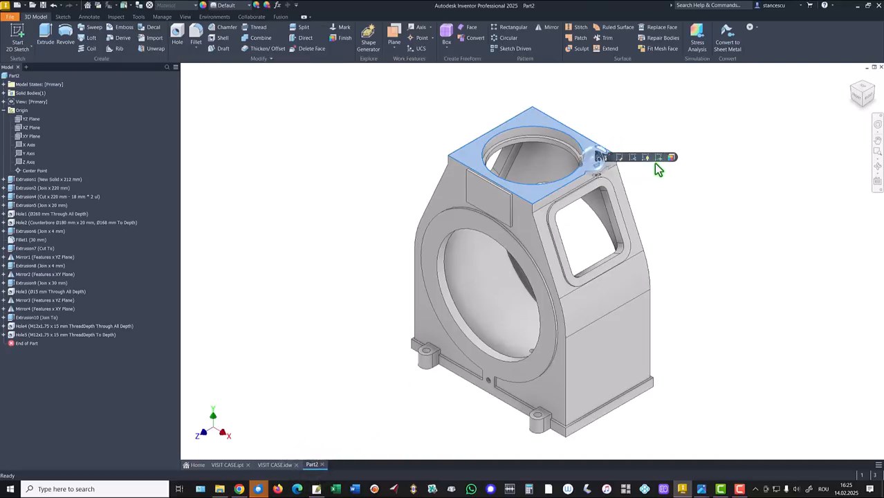
left_click(657, 160)
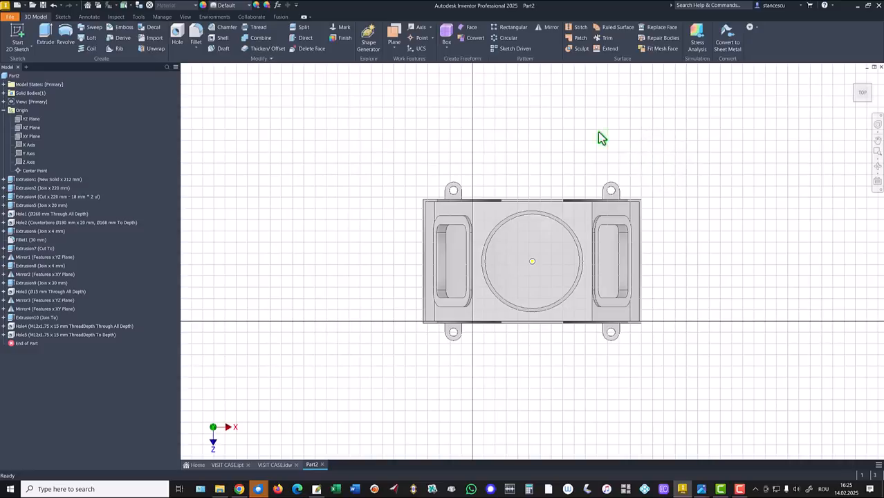
Sketch a line from the top bore's centre, 112 mm long at 45 degrees, and finish the sketch
left_click(41, 34)
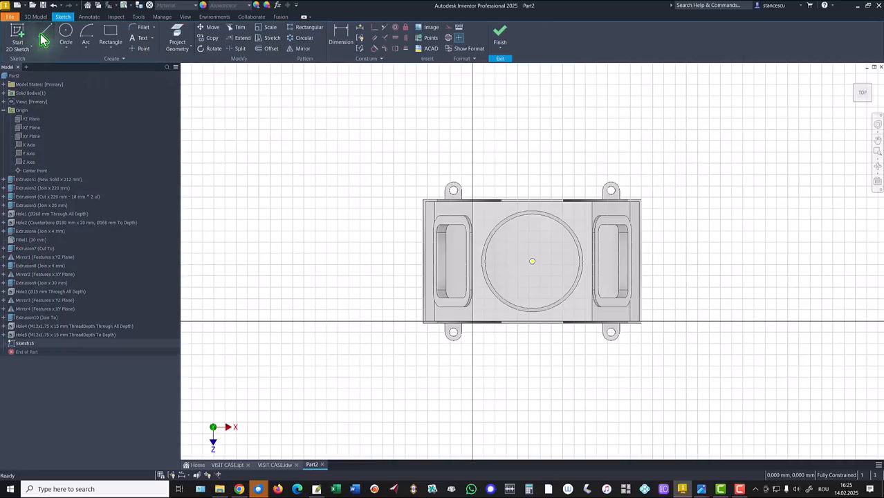
left_click(532, 261)
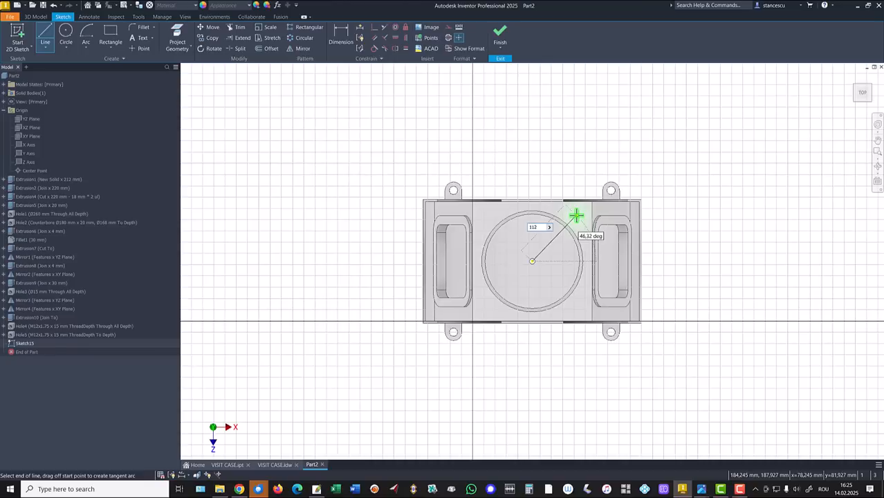
key("BackSpace")
key("Tab")
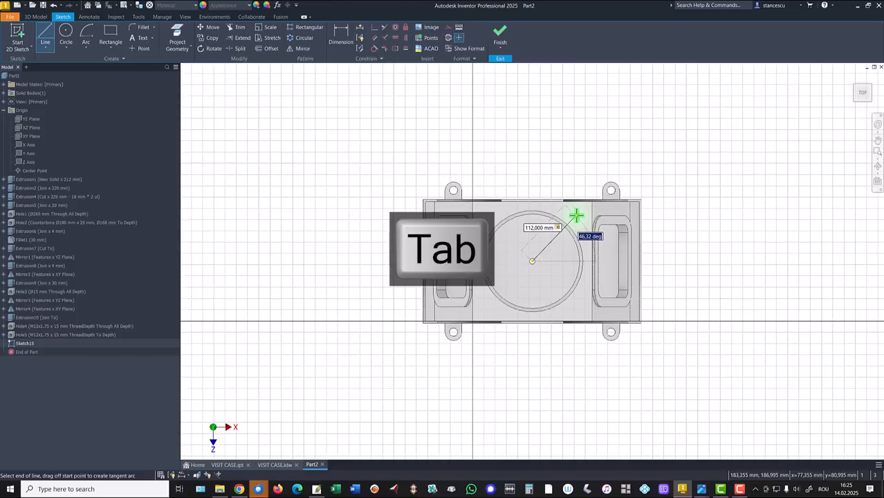
type("45")
key("Return")
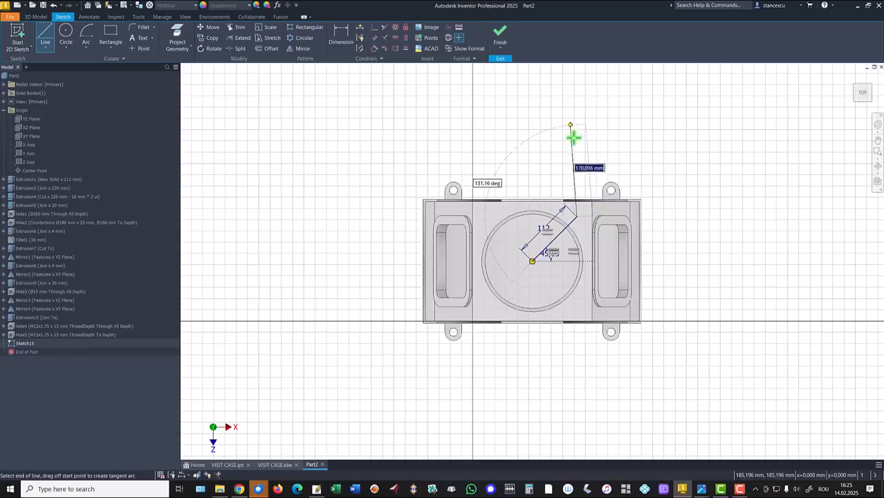
key("Escape")
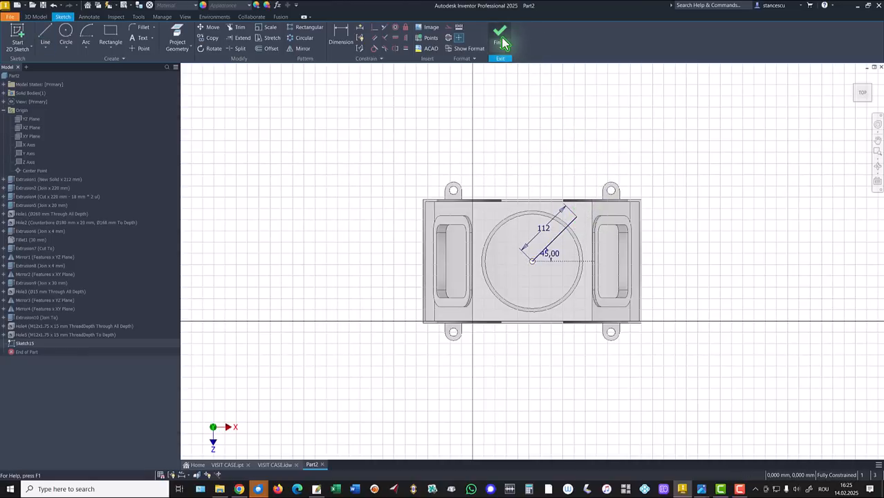
left_click(500, 36)
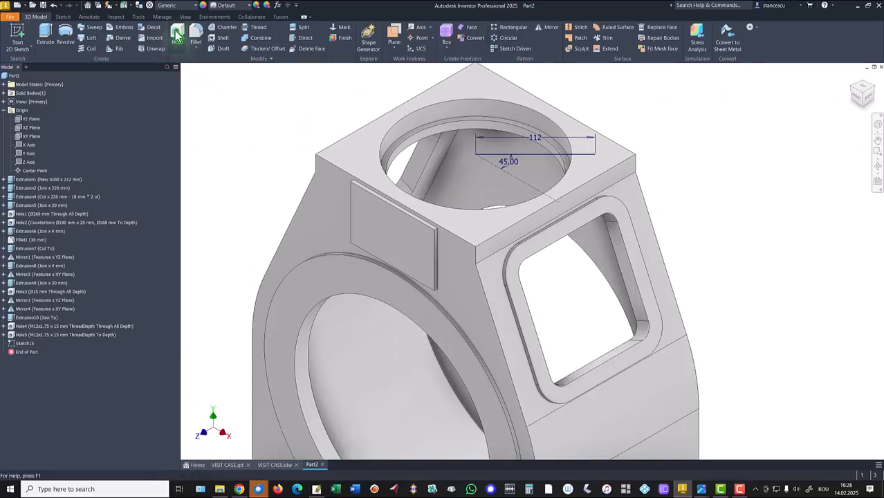
Create an M16x2 threaded hole at the line's outer endpoint, 22 mm deep with full-depth thread
left_click(177, 35)
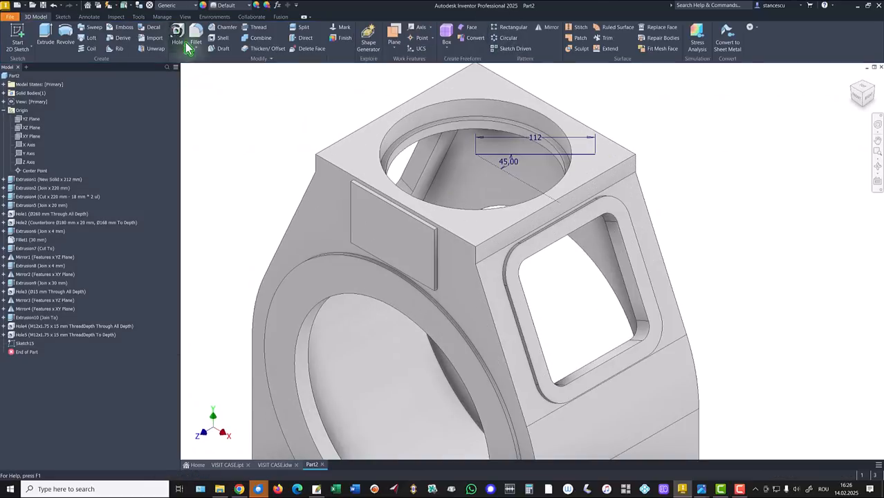
left_click(596, 155)
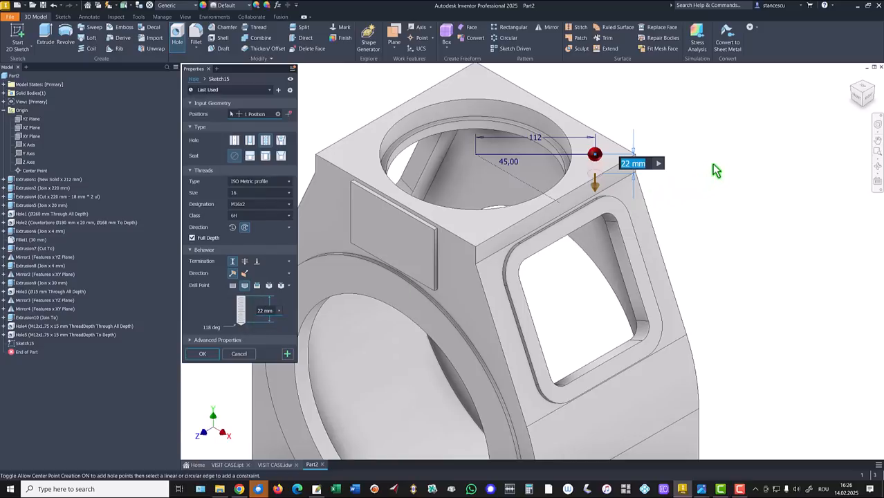
left_click(202, 354)
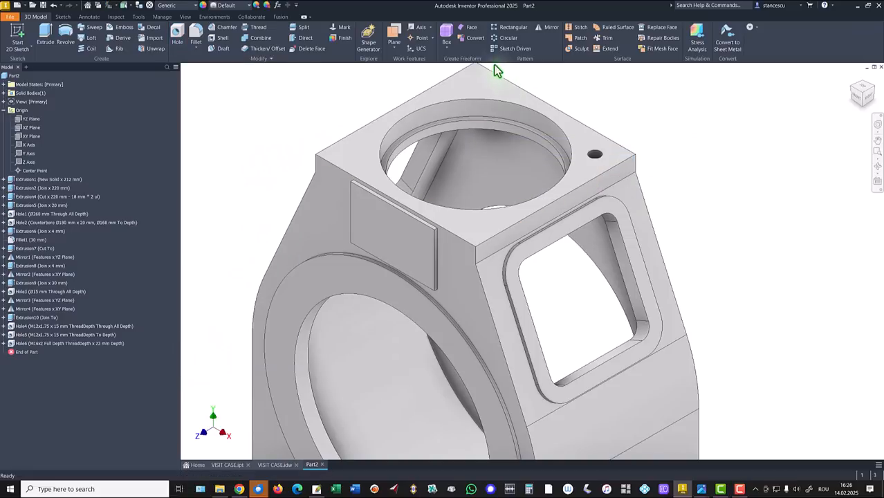
Pattern the M16 hole circularly around the top bore's axis, with 4 occurrences over 360 degrees
left_click(515, 39)
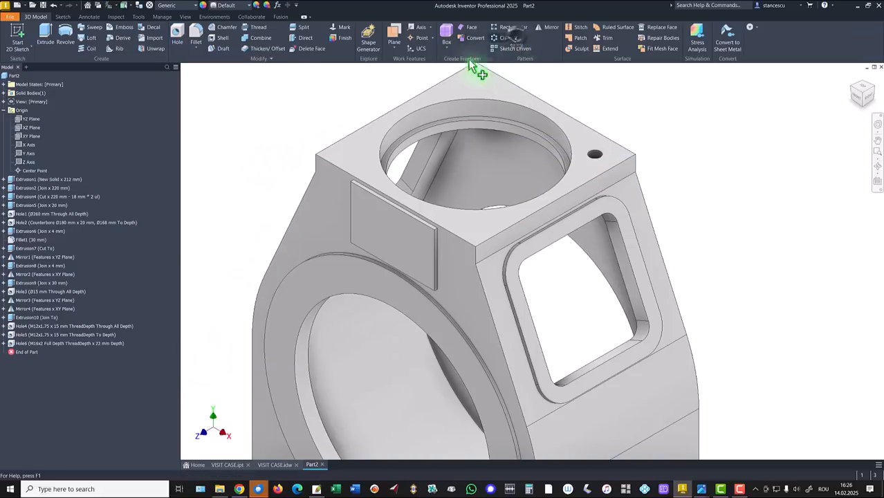
left_click(29, 345)
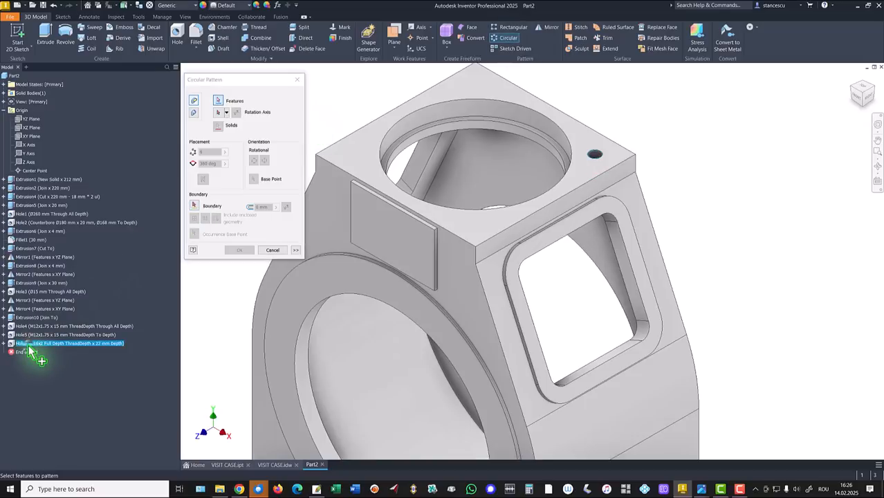
left_click(218, 113)
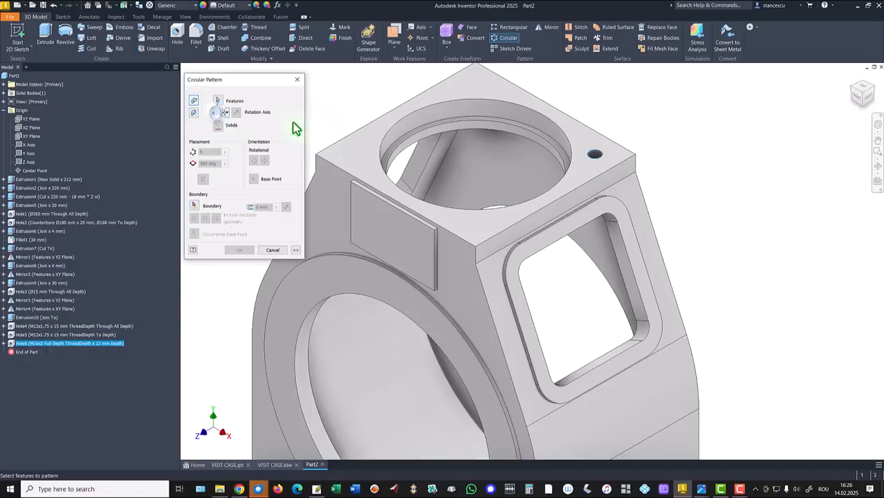
left_click(424, 132)
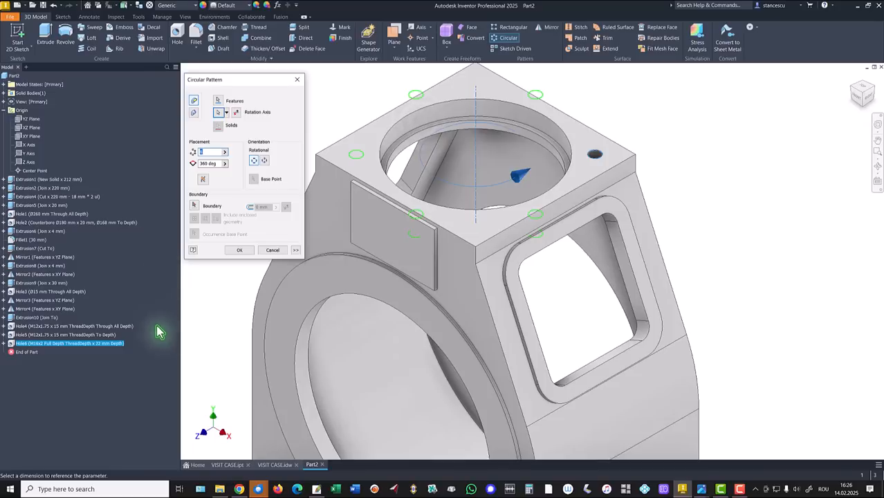
type("4")
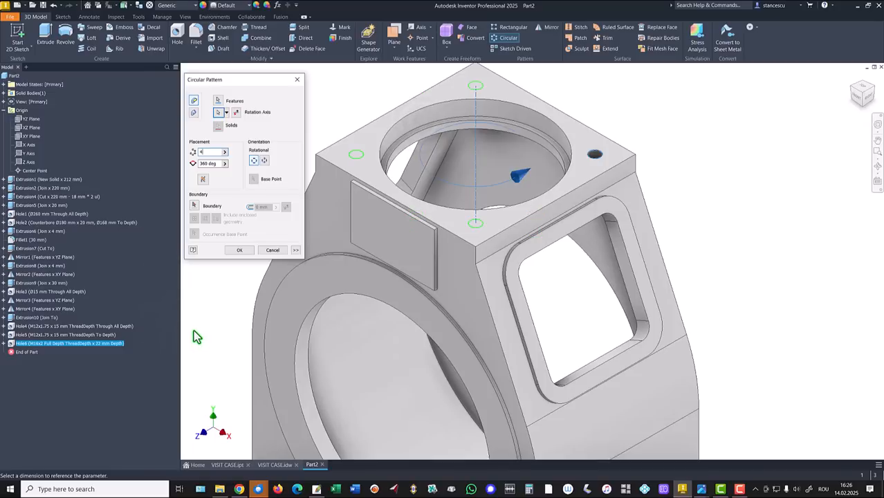
left_click(239, 250)
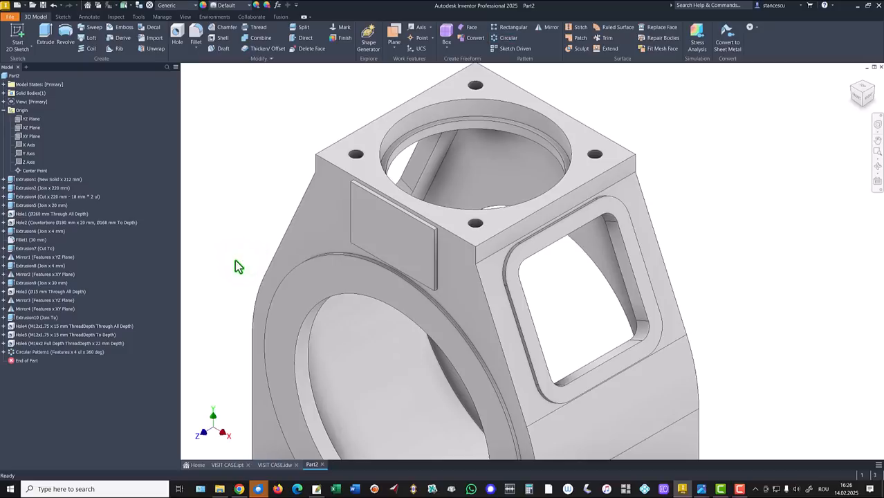
key("F6")
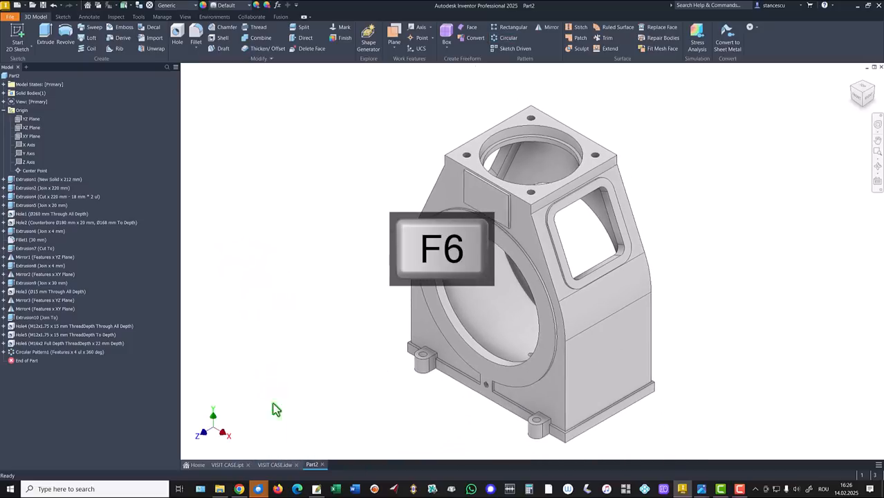
Examine the side window's M10 hole layout in view A of VISIT CASE.idw
left_click(276, 465)
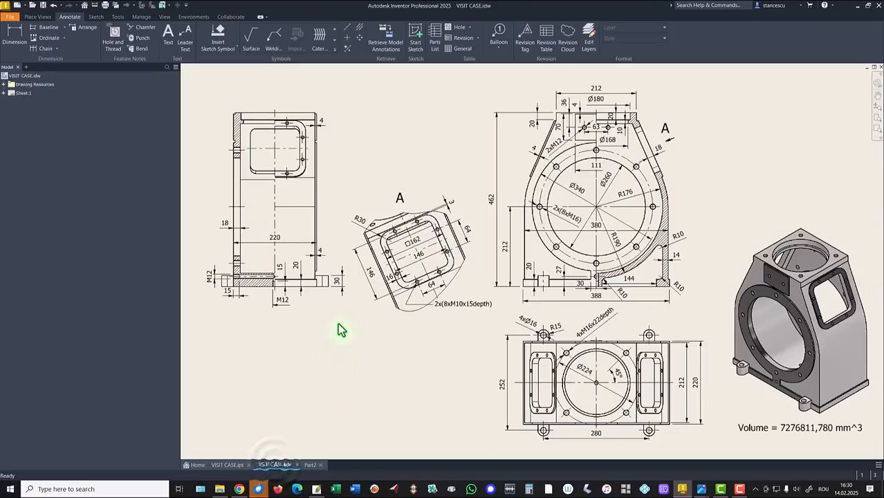
scroll(405, 253, "up", 5)
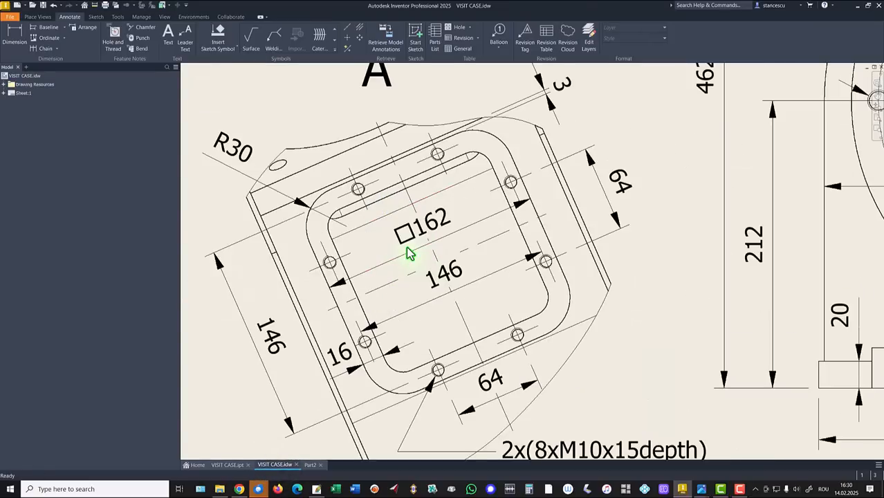
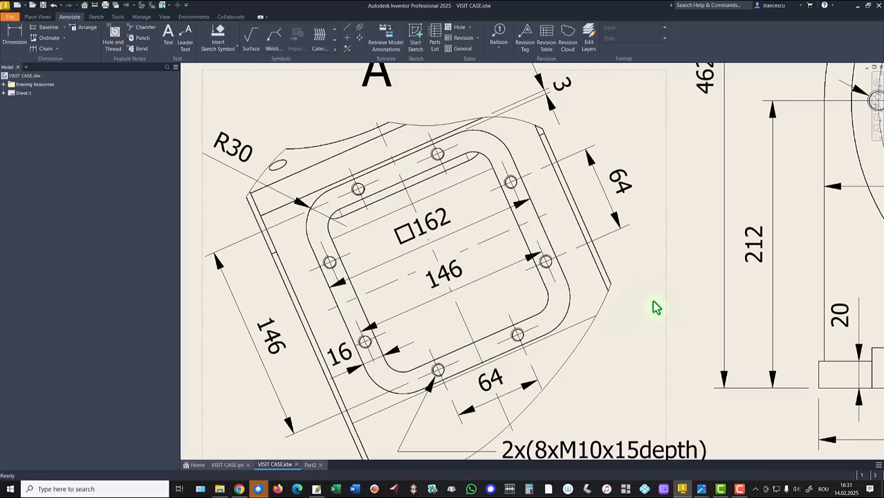
Switch from the drawing to Part2 and start a sketch on the raised frame face around the side window
middle_click_drag(636, 365, 615, 292)
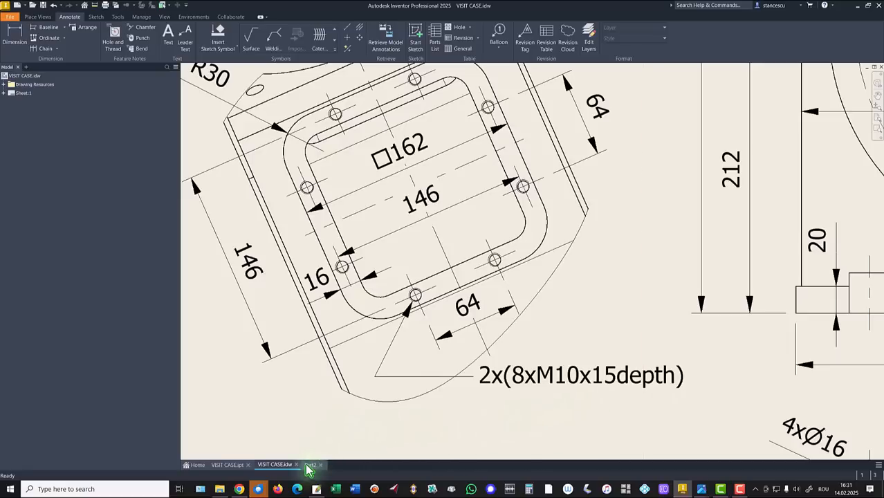
key("Home")
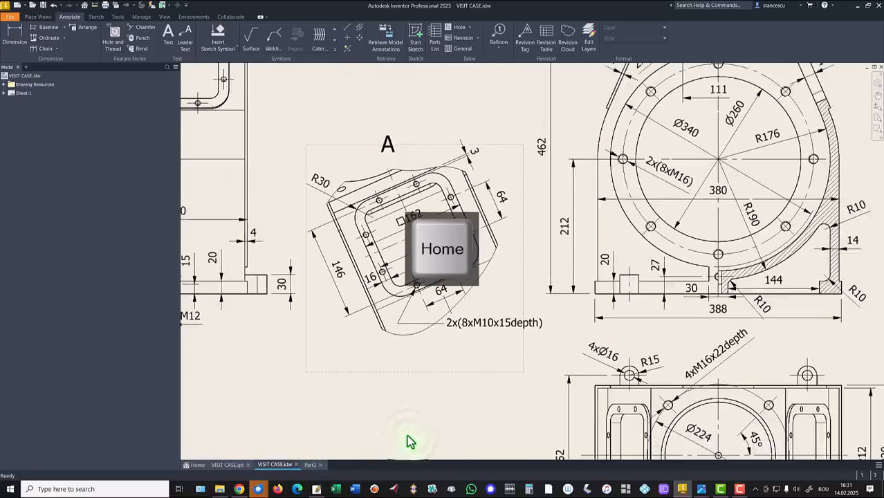
left_click(310, 464)
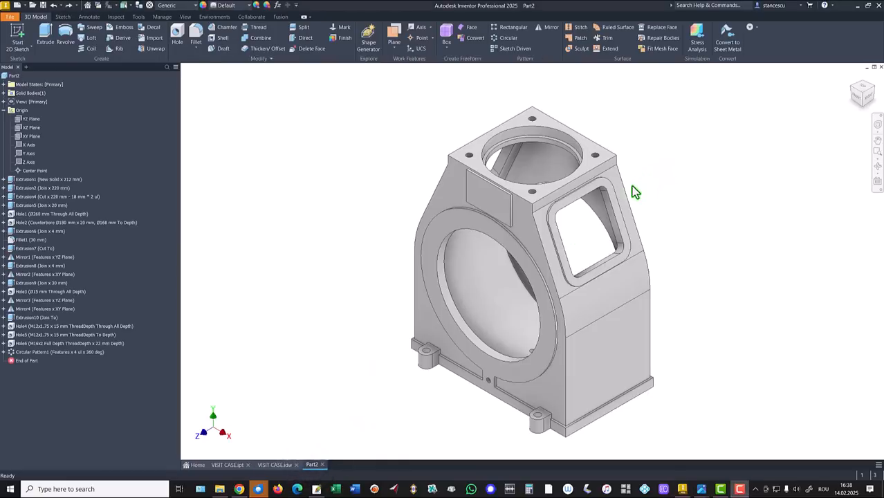
scroll(635, 192, "up", 3)
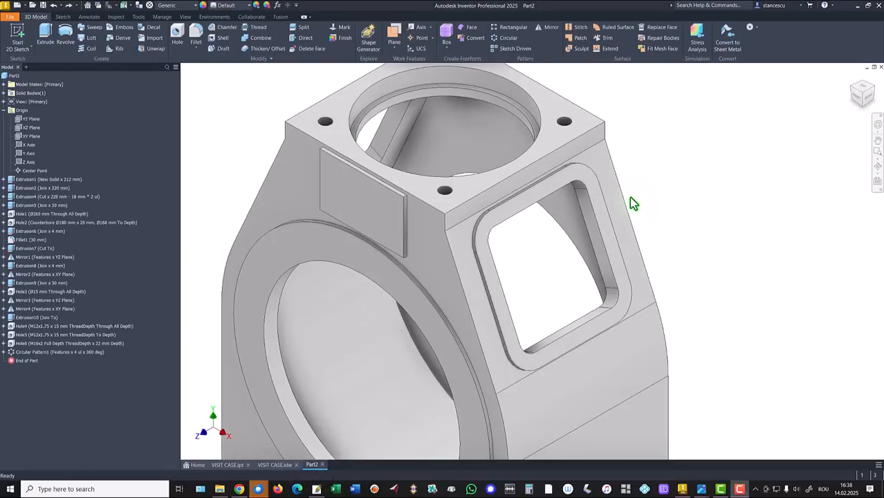
left_click(598, 215)
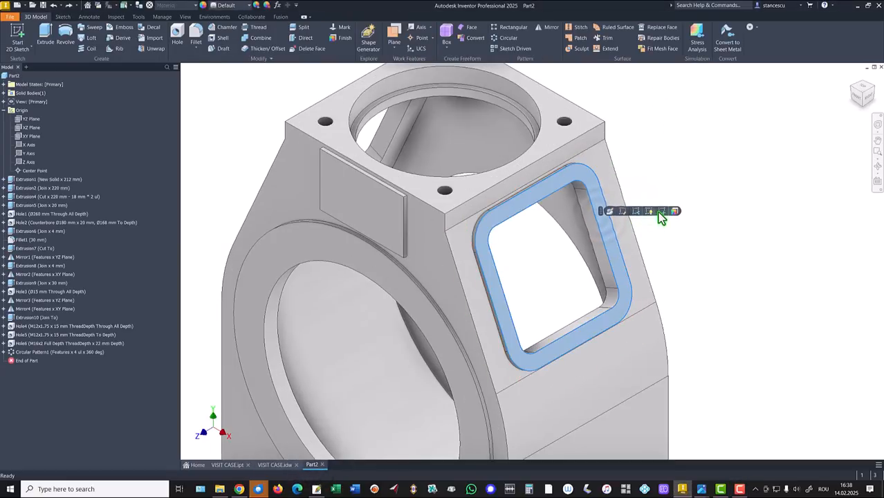
left_click(659, 212)
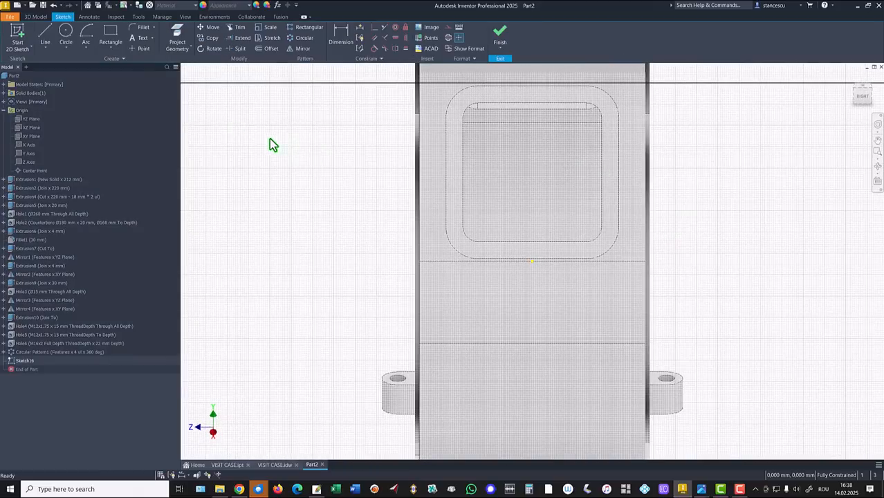
Sketch a vertical 64 mm line on the window frame's side band, between its inner and outer edges
left_click(45, 35)
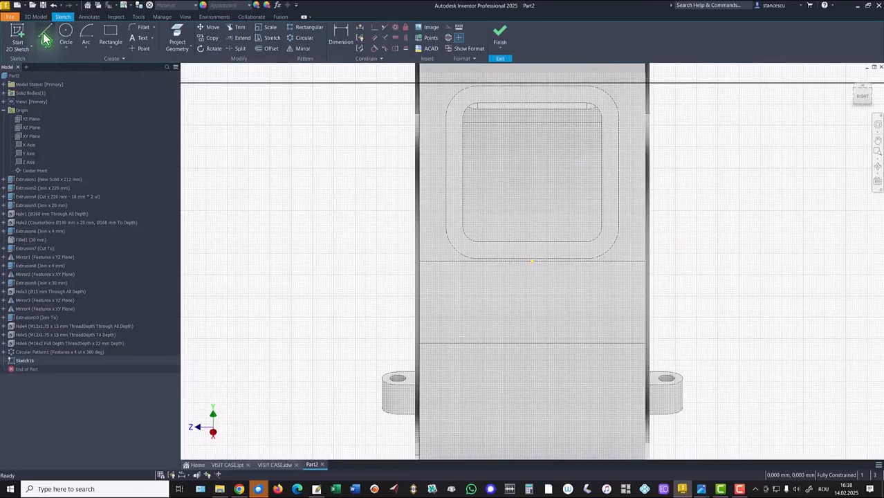
left_click(453, 140)
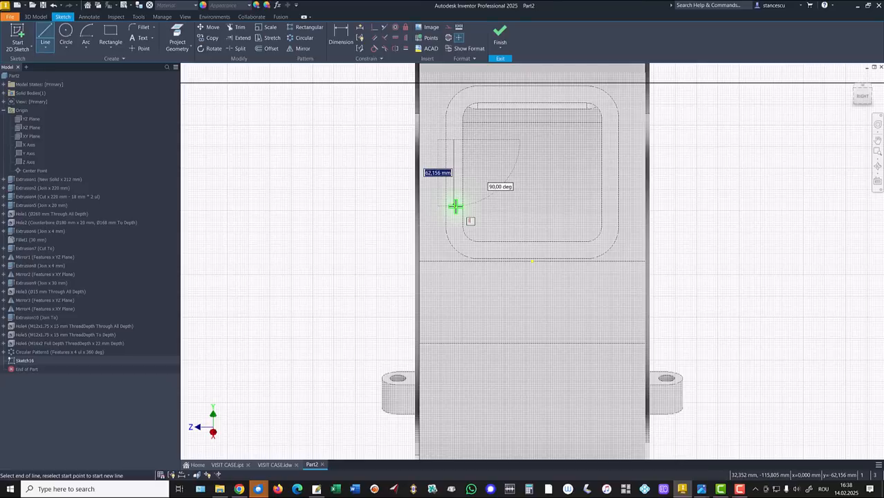
type("64")
key("Return")
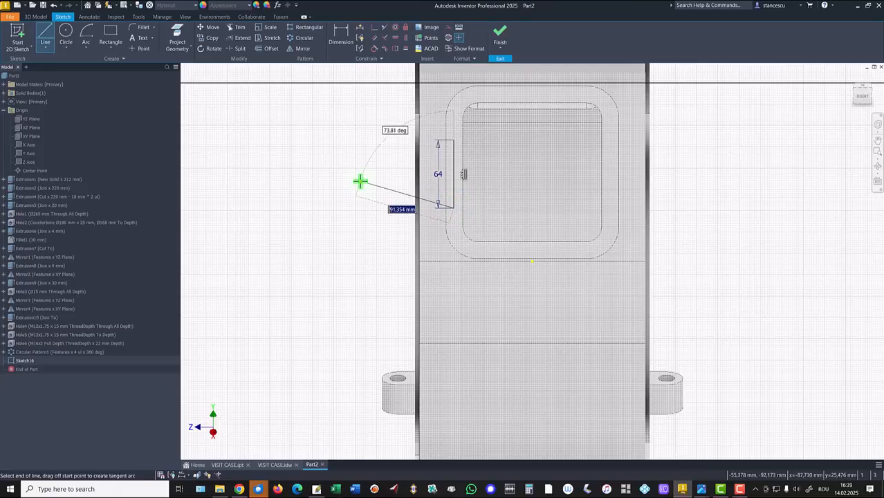
key("Escape")
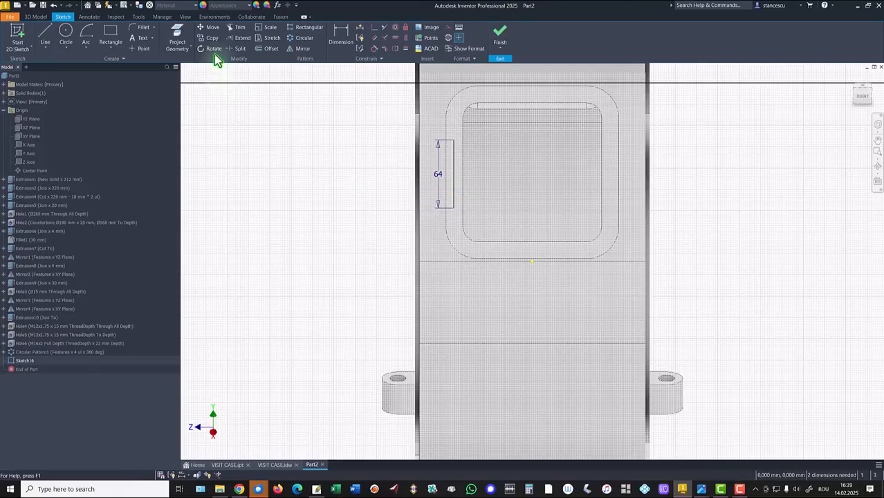
Project the window's opposite inner vertical edge and align the line's midpoint horizontally with that edge's midpoint
left_click(177, 38)
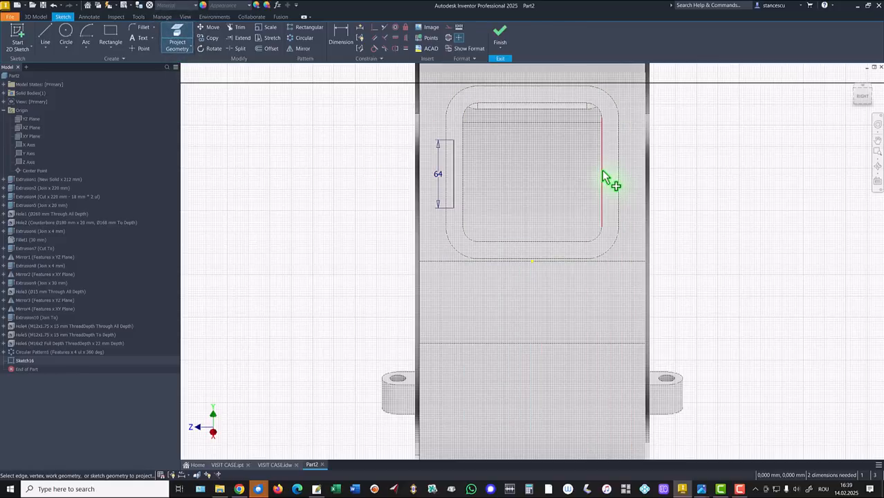
left_click(602, 170)
left_click(396, 37)
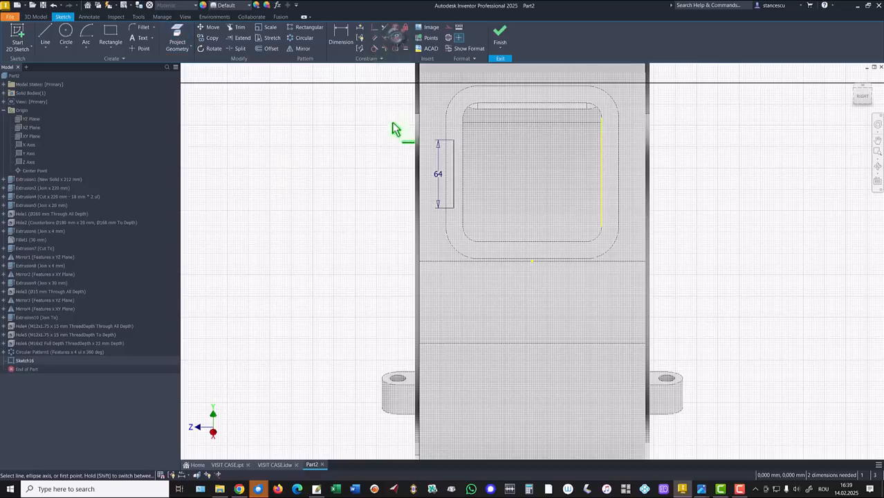
left_click(454, 174)
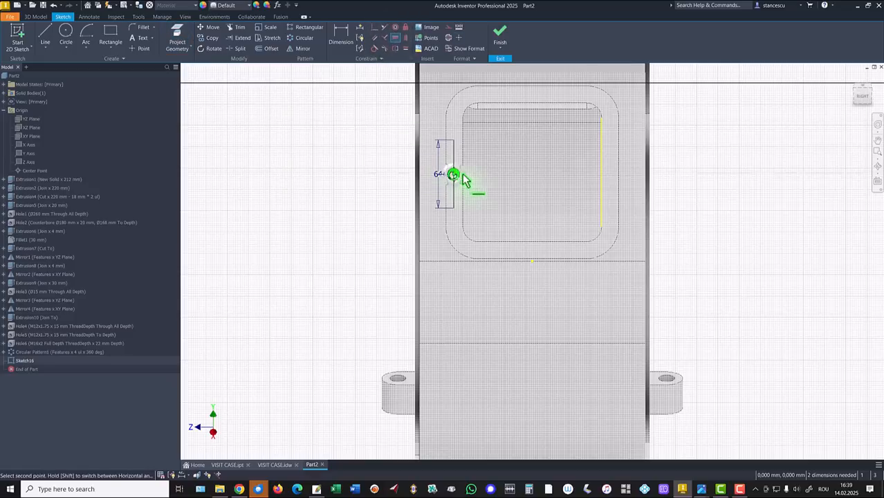
left_click(601, 172)
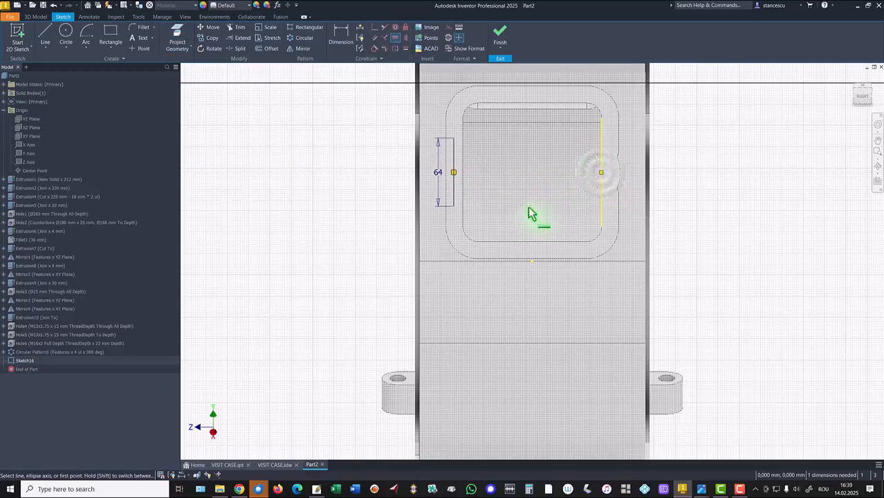
Dimension the horizontal distance from the 64 mm line to the centre point below the window as 146/2
key("d")
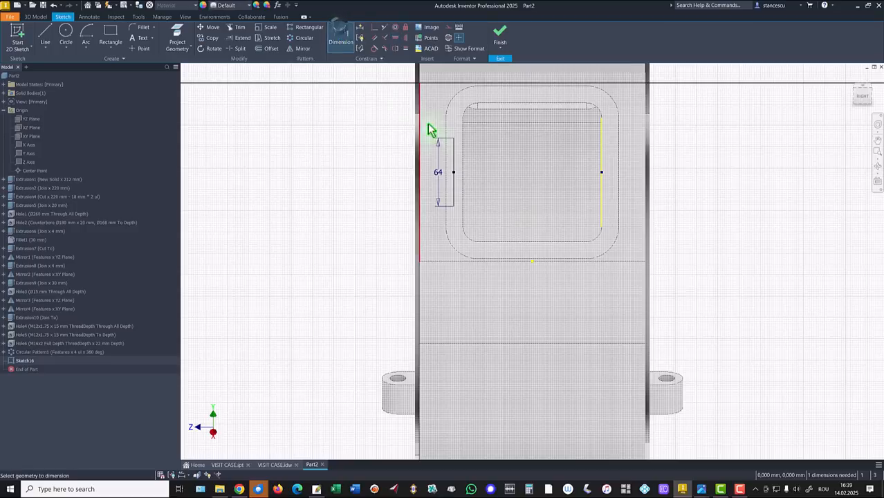
left_click(456, 161)
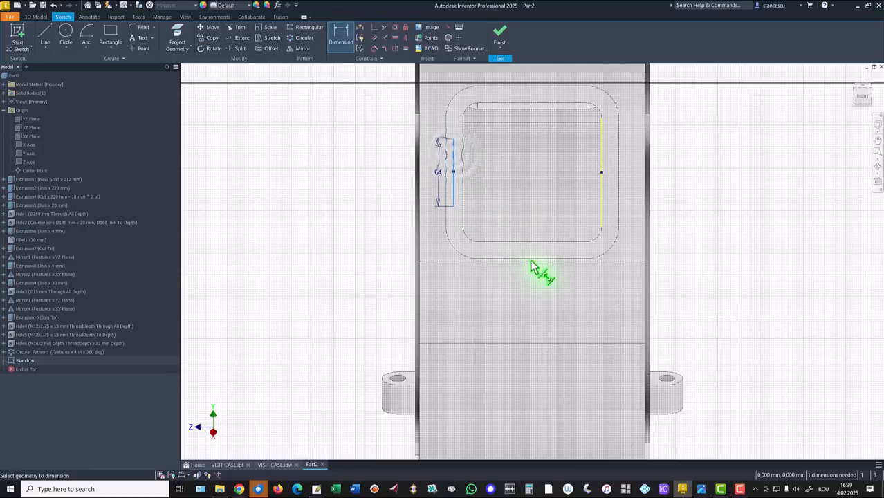
left_click(532, 262)
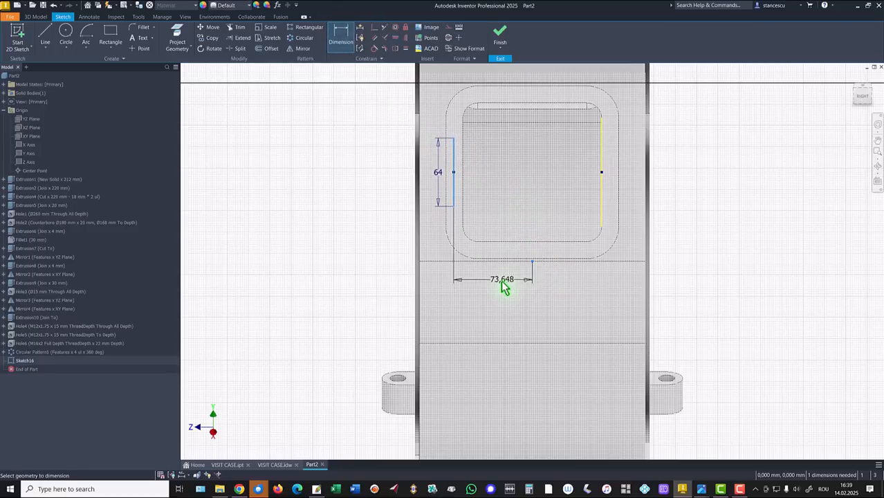
left_click(503, 281)
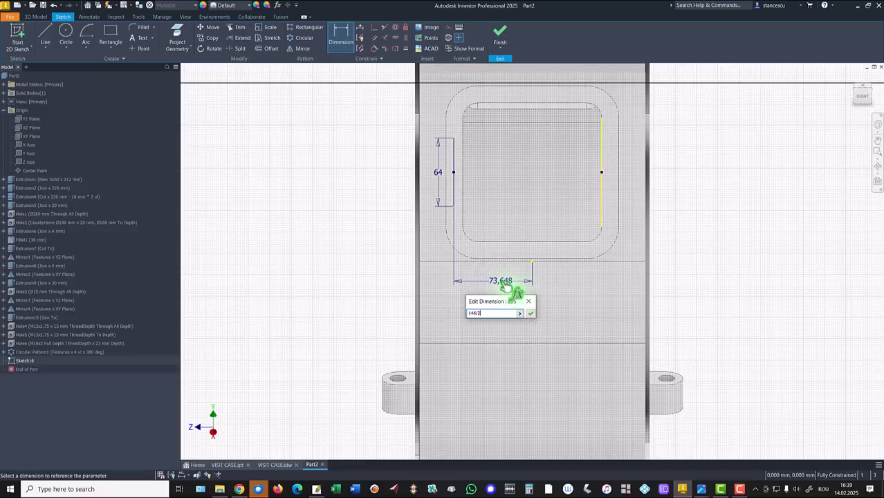
key("Return")
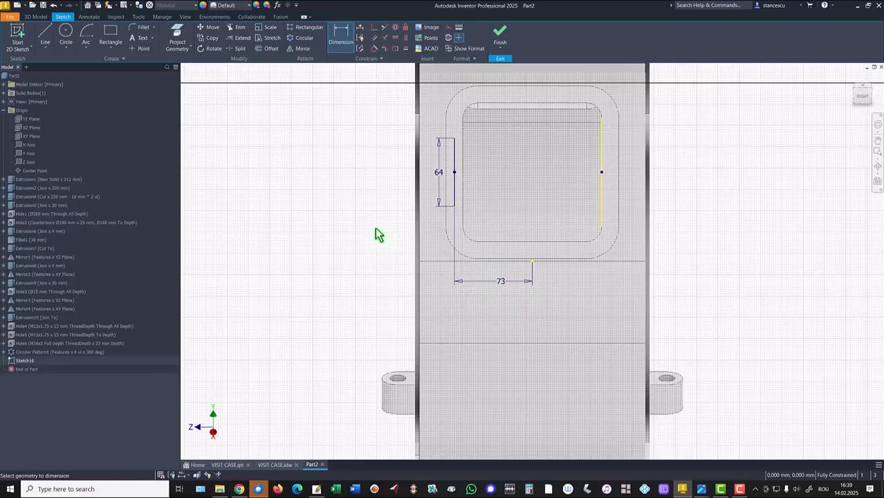
Create M10x1.5 full-depth threaded holes, 15 mm deep, at sketch points placed on both ends of the 64 mm line
left_click(143, 48)
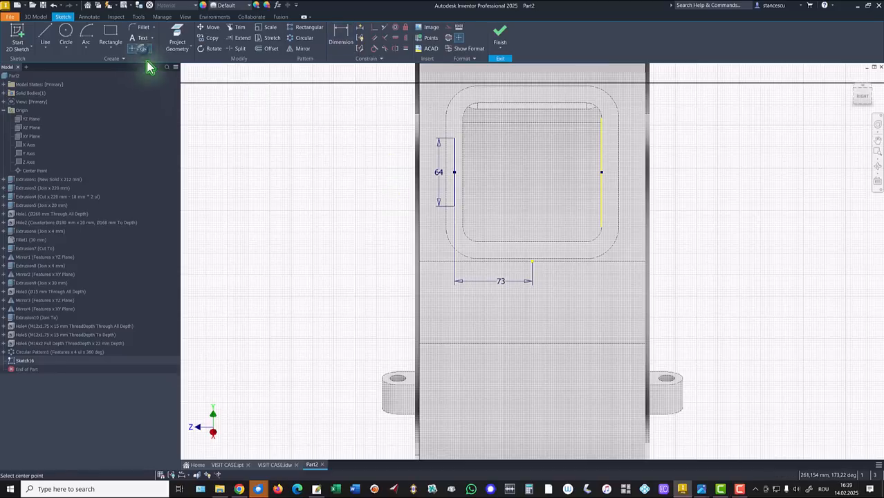
left_click(453, 138)
left_click(454, 205)
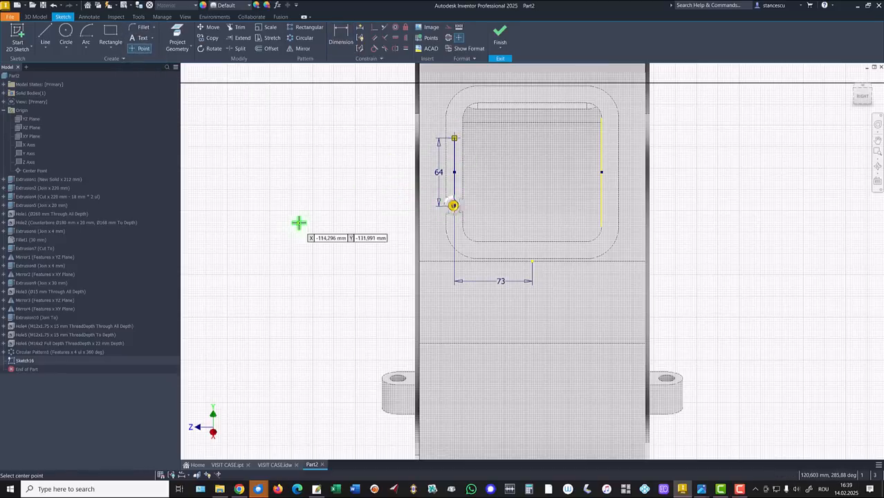
left_click(504, 43)
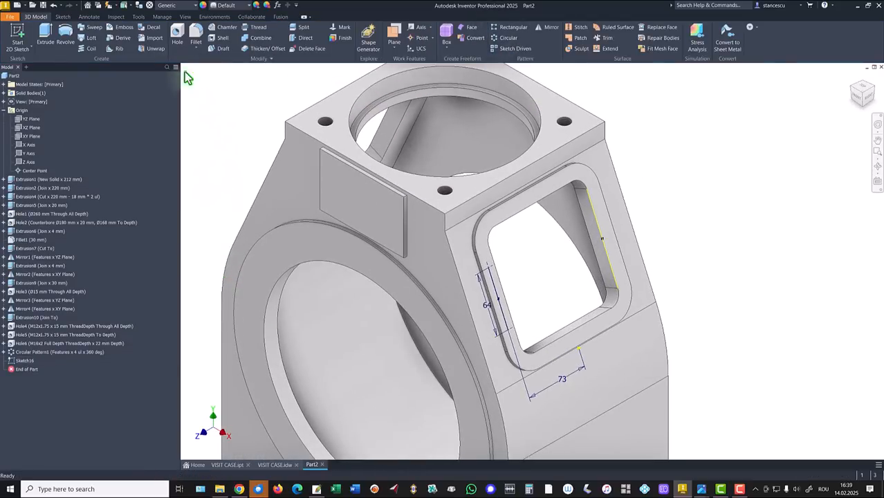
left_click(177, 35)
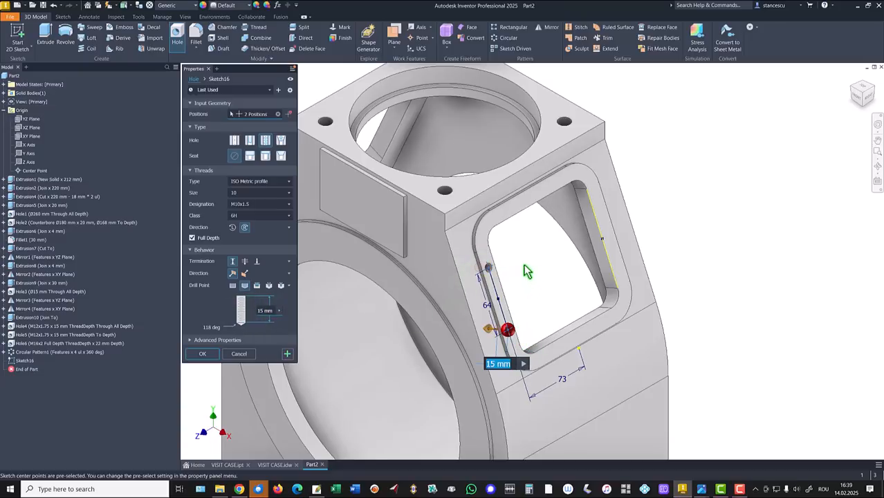
left_click(204, 354)
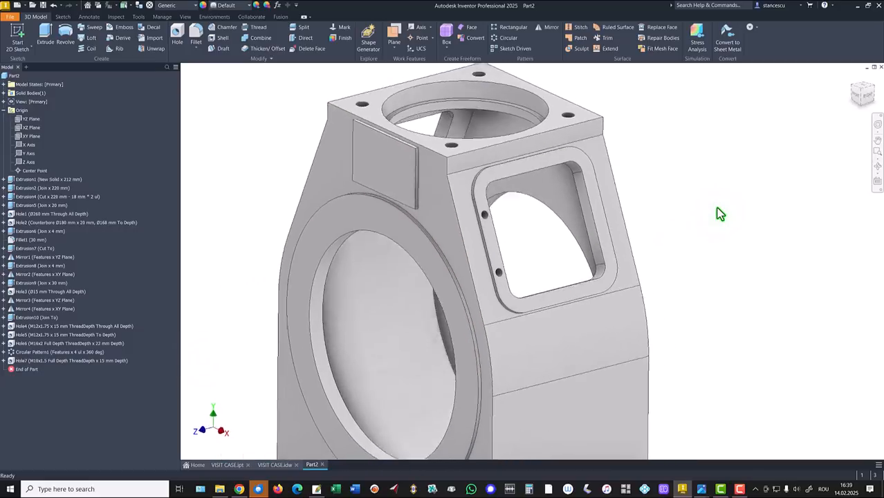
Create a diagonal midplane between the window opening's inner side face beside the holes and its upper inner face
left_click(393, 41)
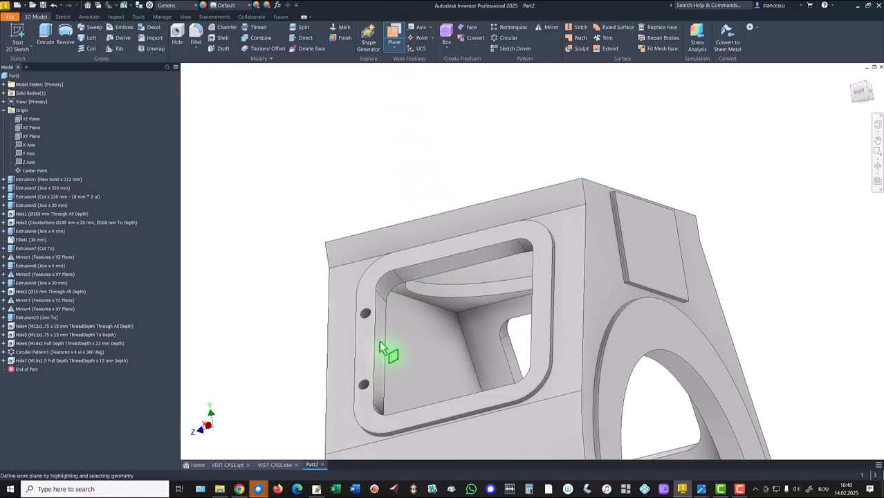
left_click(377, 346)
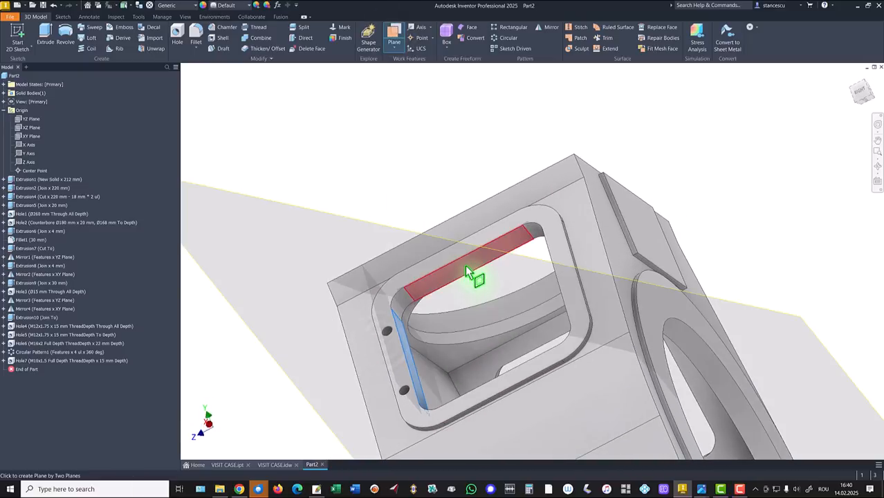
left_click(473, 275)
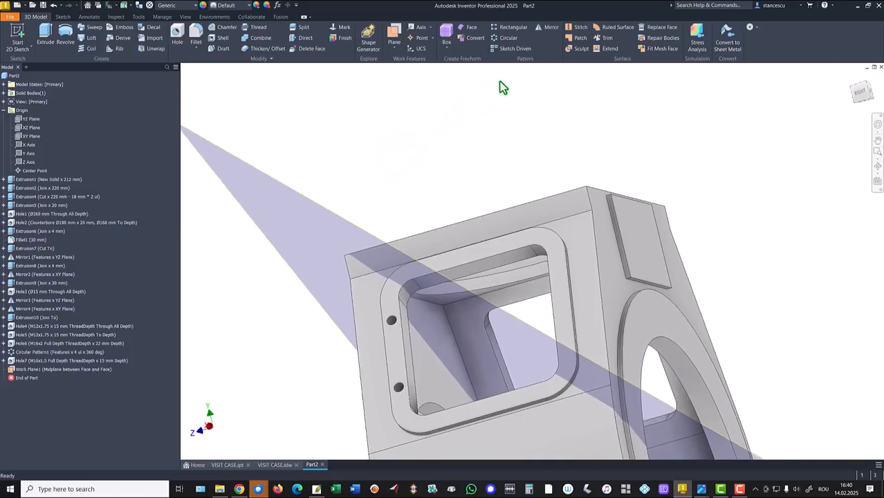
Mirror the M10 hole feature about the diagonal work plane and hide that plane
left_click(551, 31)
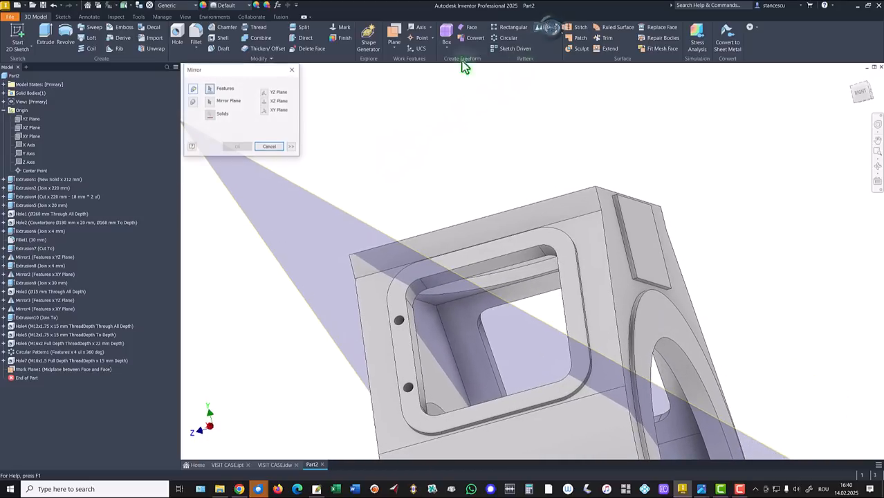
left_click(36, 362)
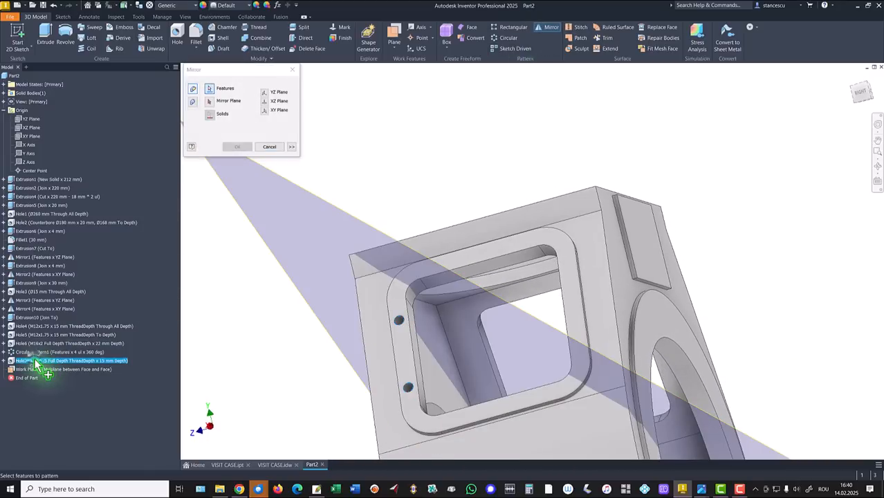
left_click(211, 102)
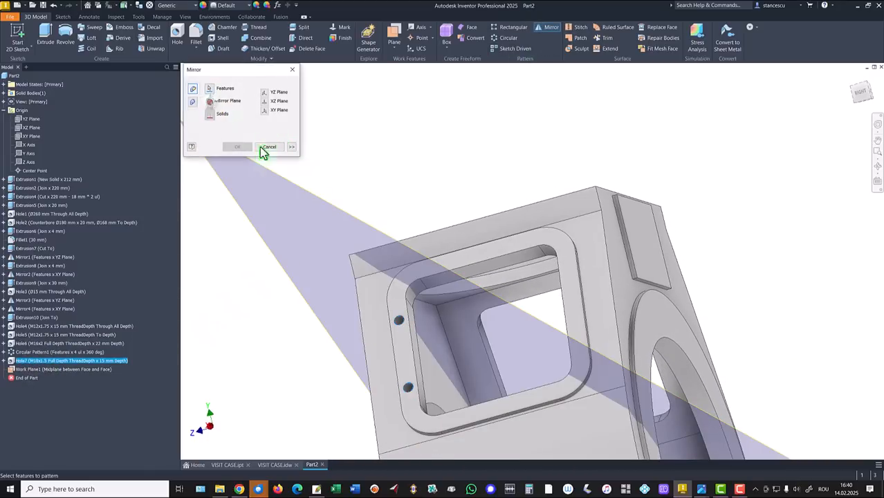
left_click(300, 189)
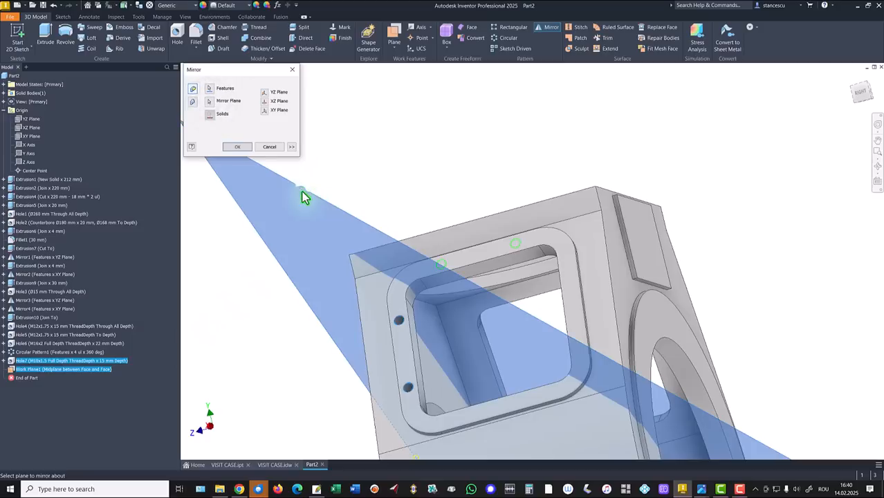
left_click(245, 148)
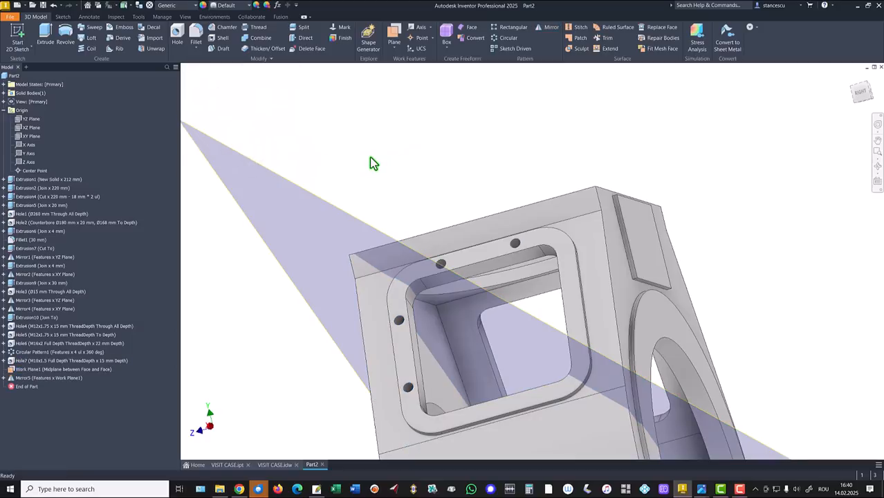
right_click(338, 209)
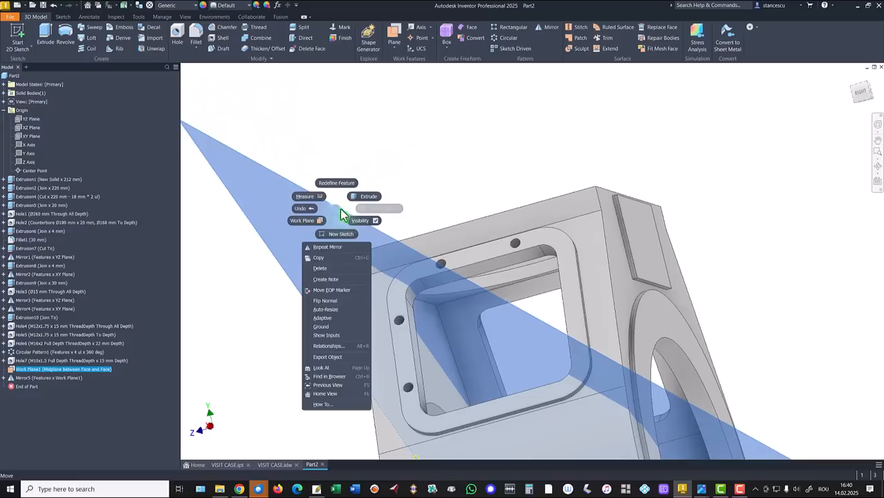
left_click(362, 219)
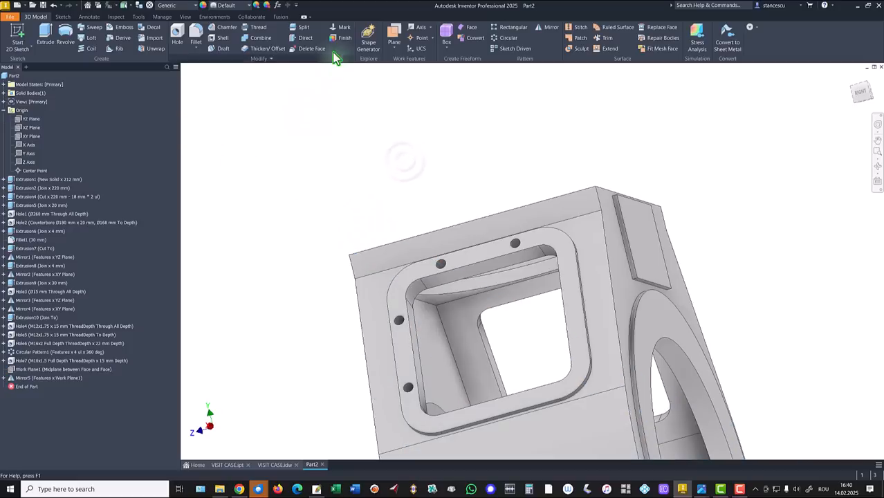
Create a second midplane between two adjacent inner faces of the side window opening, running along its other diagonal
left_click(393, 36)
middle_click_drag(285, 153, 251, 309, "shift")
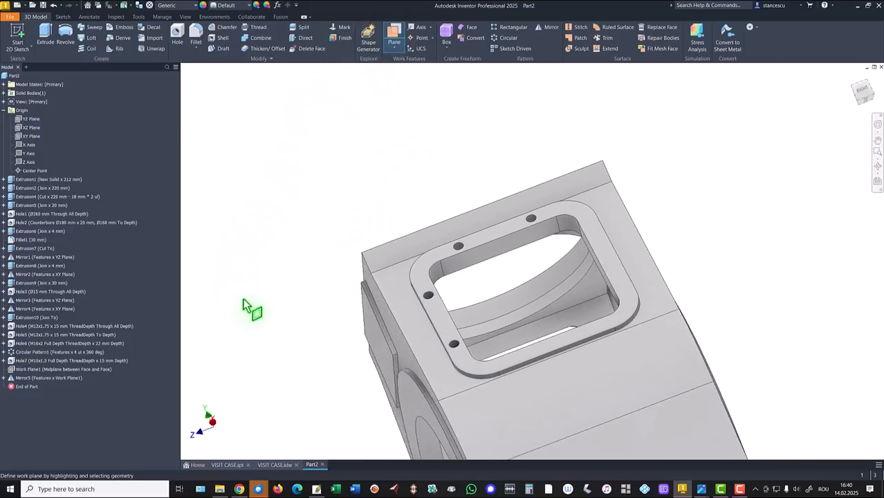
left_click(505, 247)
middle_click_drag(505, 248, 440, 85, "shift")
left_click(641, 278)
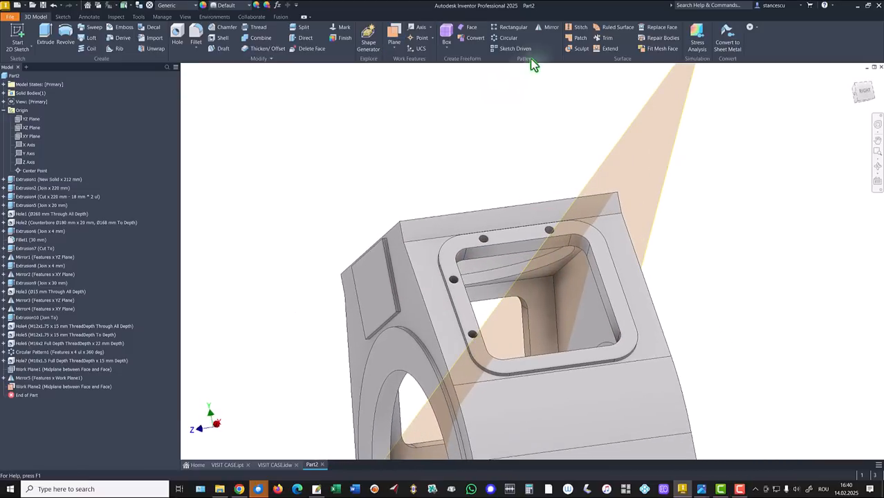
Mirror the M10 hole feature and its first mirror about the second diagonal work plane, and hide that plane
left_click(548, 31)
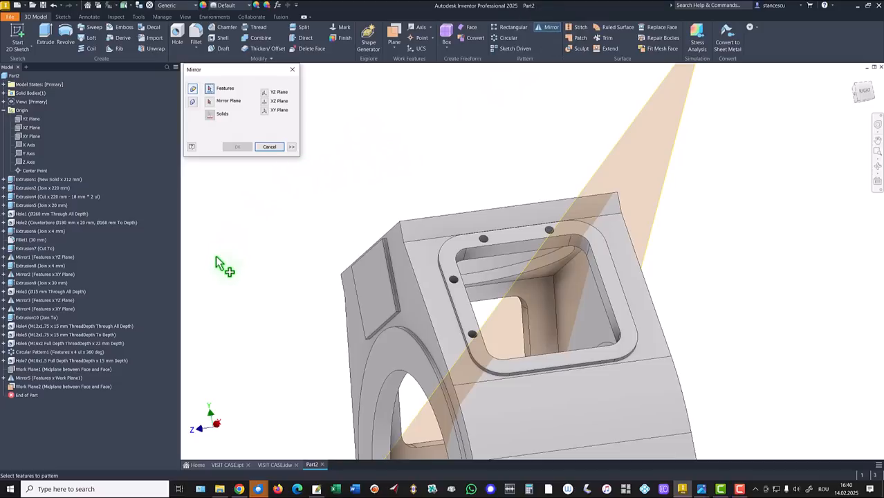
left_click(28, 360)
left_click(26, 377)
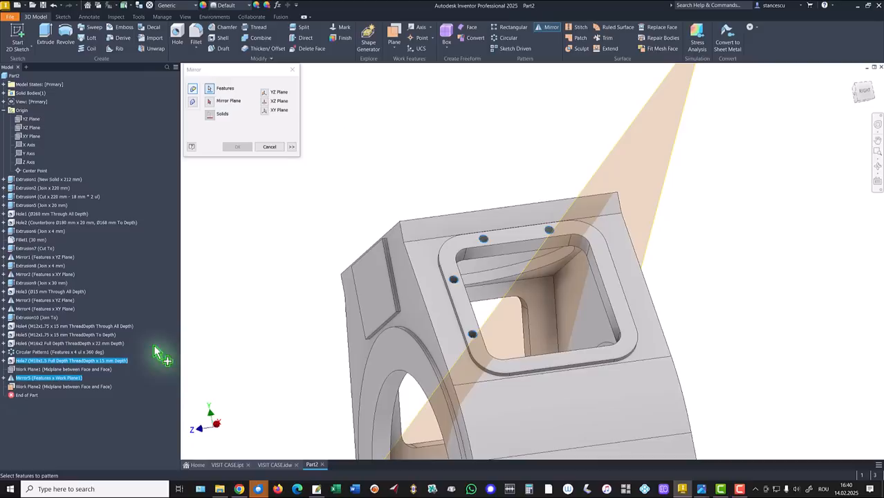
left_click(212, 111)
left_click(629, 150)
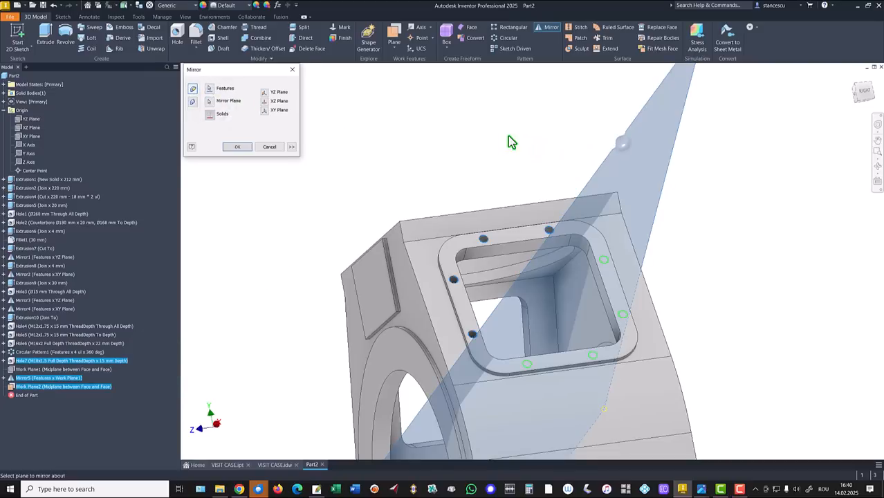
left_click(237, 148)
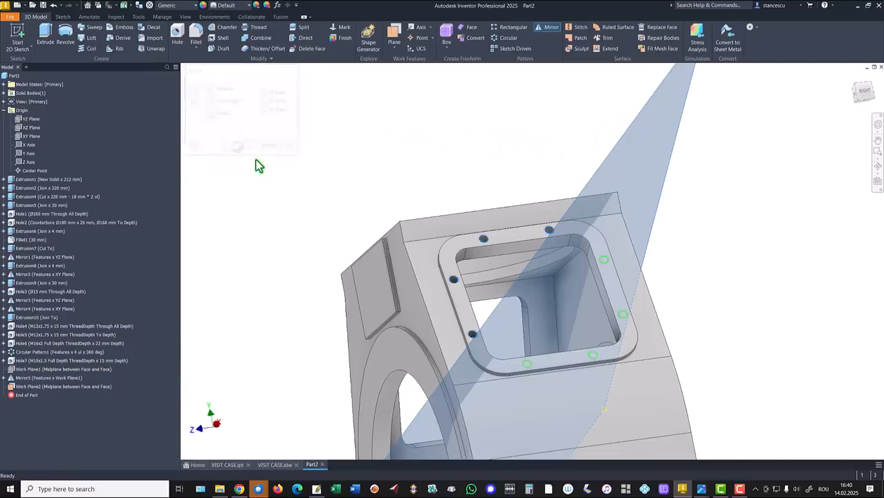
right_click(621, 140)
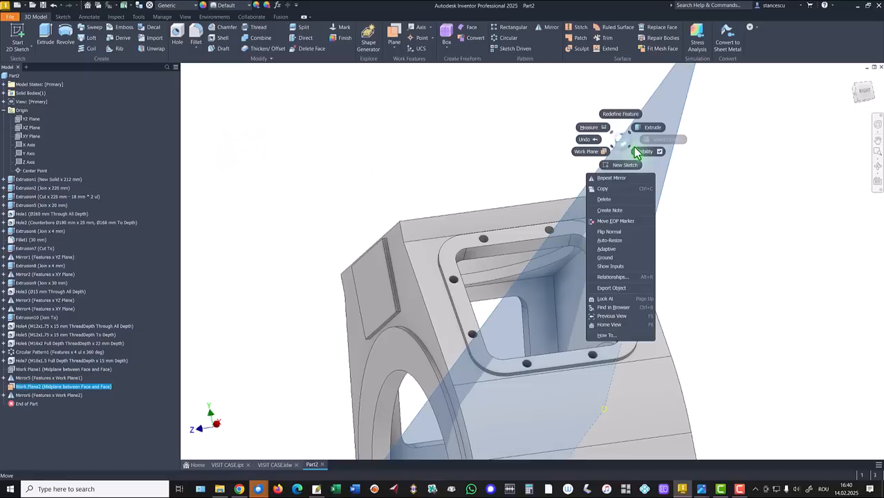
left_click(643, 152)
key("F6")
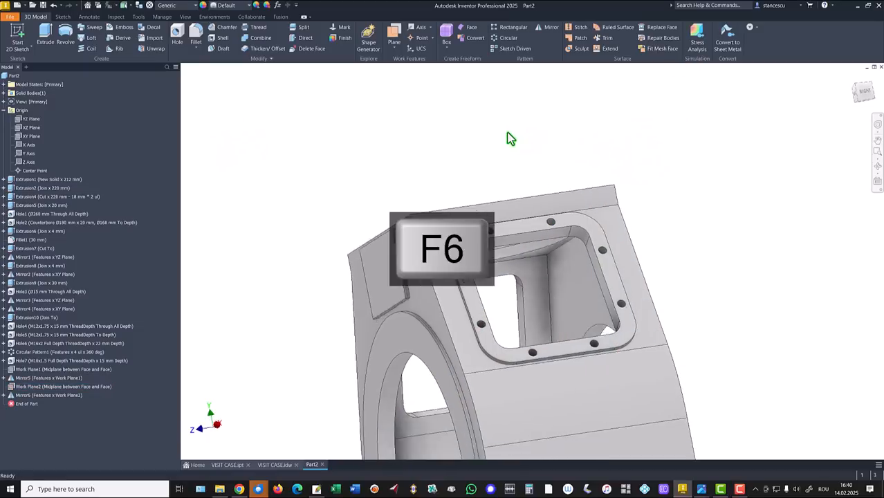
Mirror the M10 hole feature and both of its mirrors about the YZ Plane onto the opposite side window
scroll(619, 259, "up", 8)
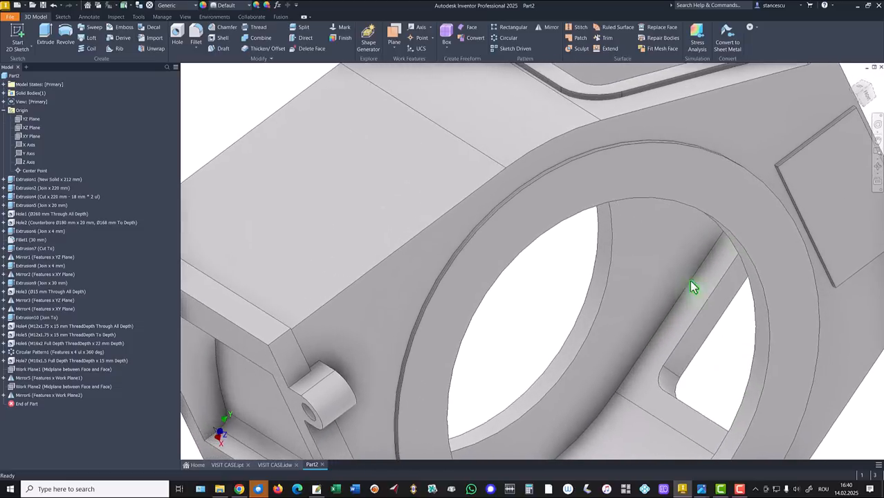
key("F6")
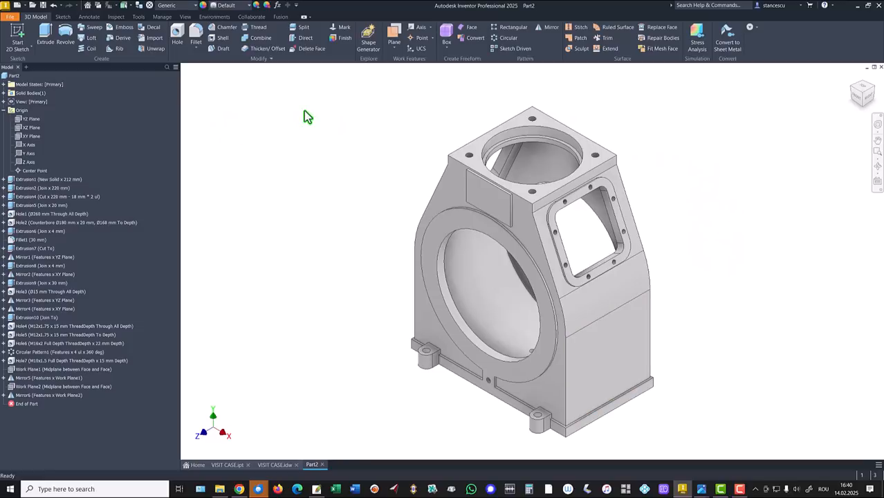
left_click(551, 31)
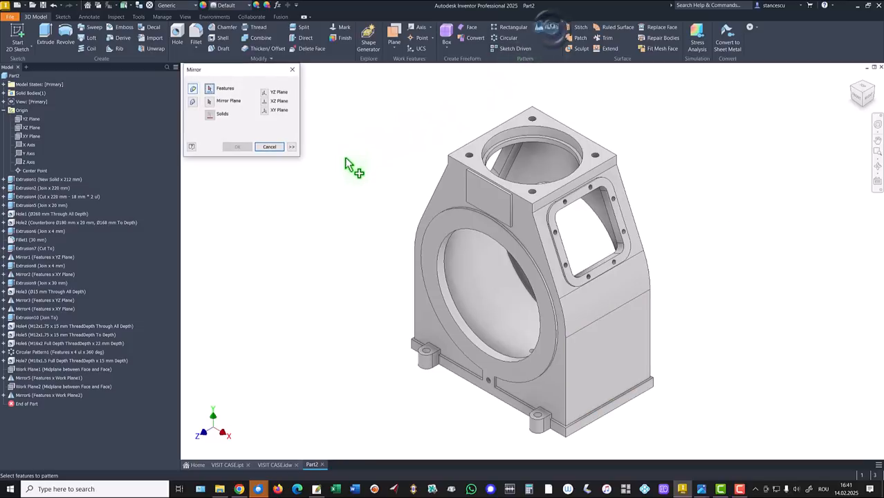
left_click(41, 396)
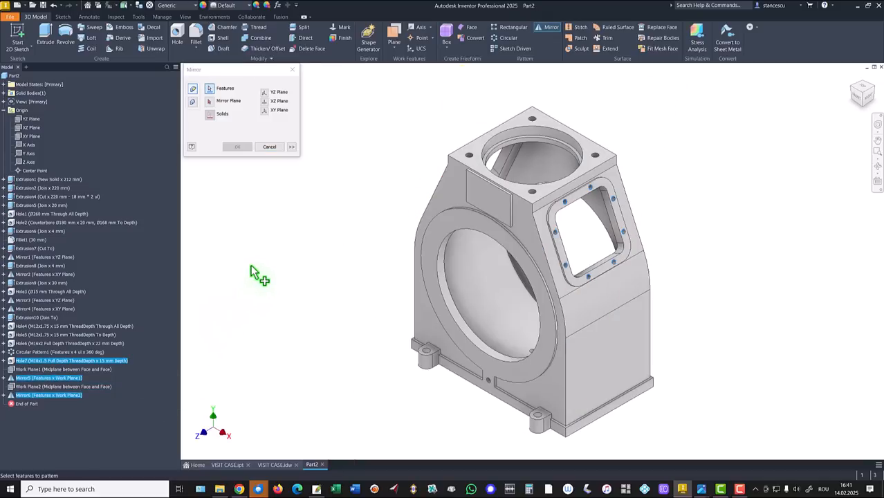
left_click(211, 104)
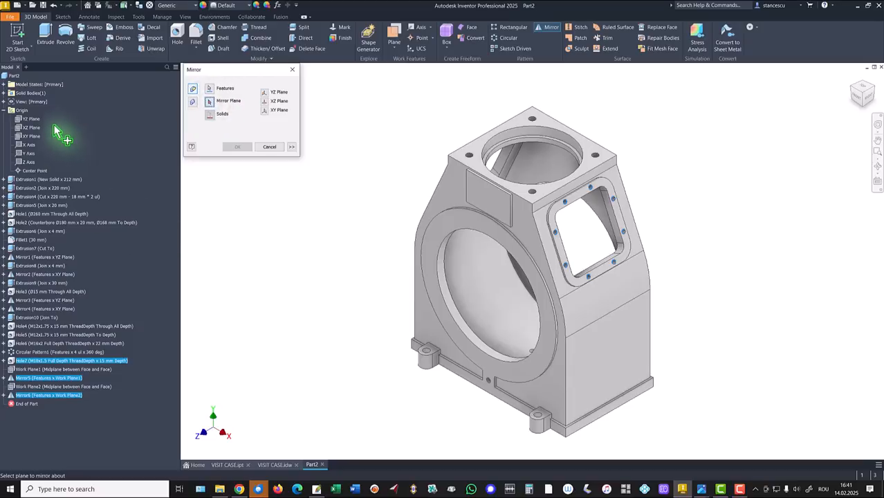
left_click(32, 119)
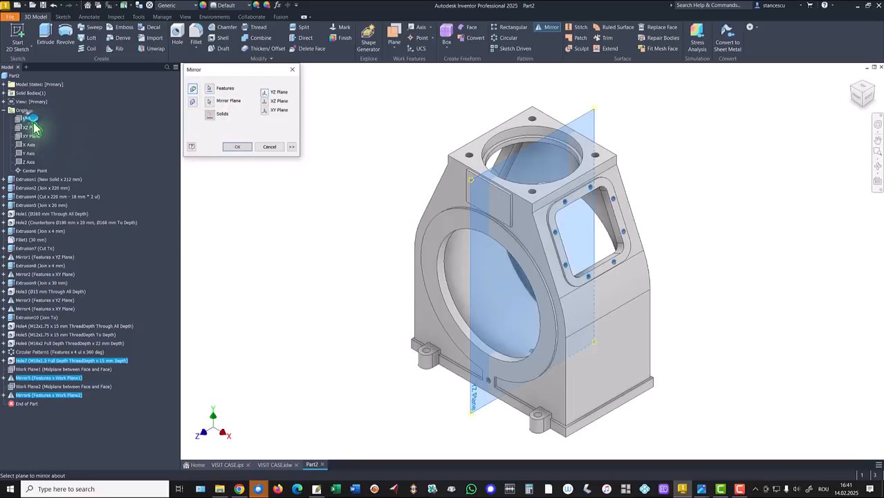
left_click(241, 148)
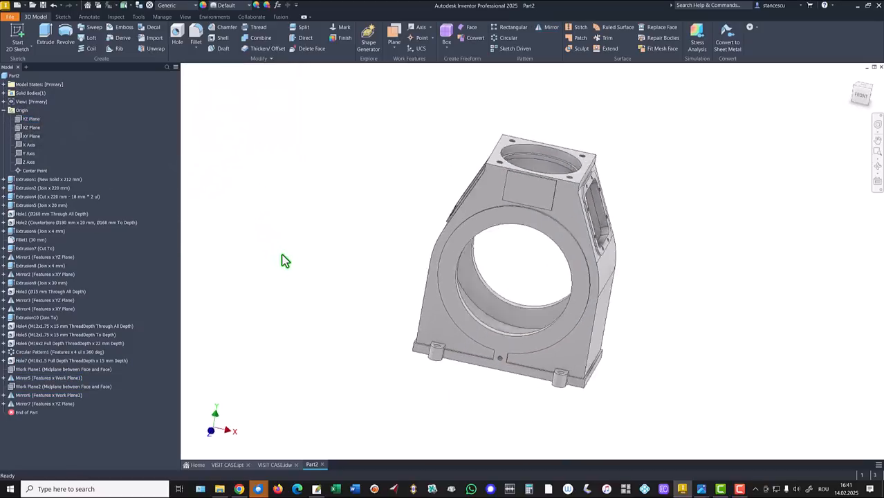
key("F6")
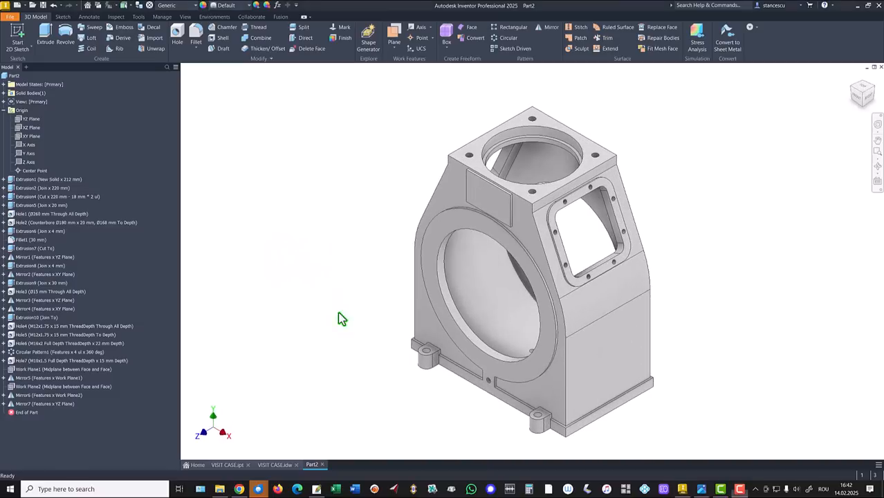
Examine the threaded holes on the front pad and ring flange in VISIT CASE.ipt, and their dimensions in VISIT CASE.idw
left_click(225, 470)
scroll(484, 197, "up", 2)
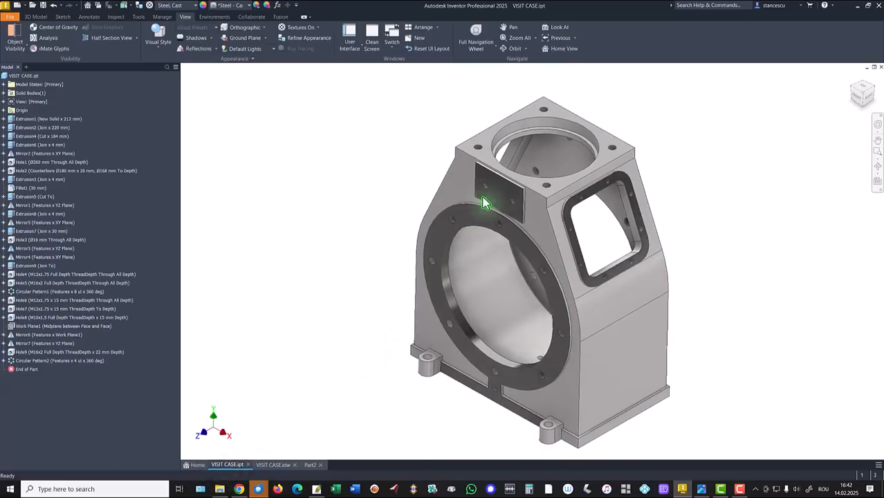
scroll(508, 200, "up", 4)
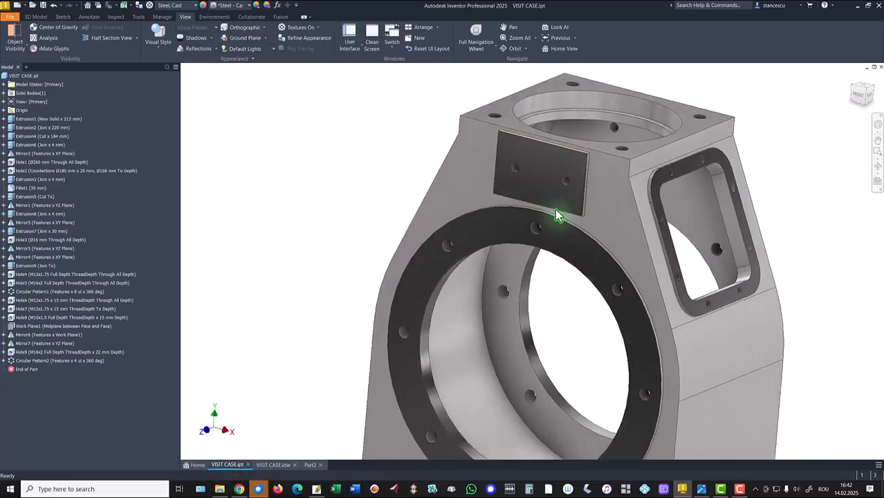
scroll(508, 186, "up", 3)
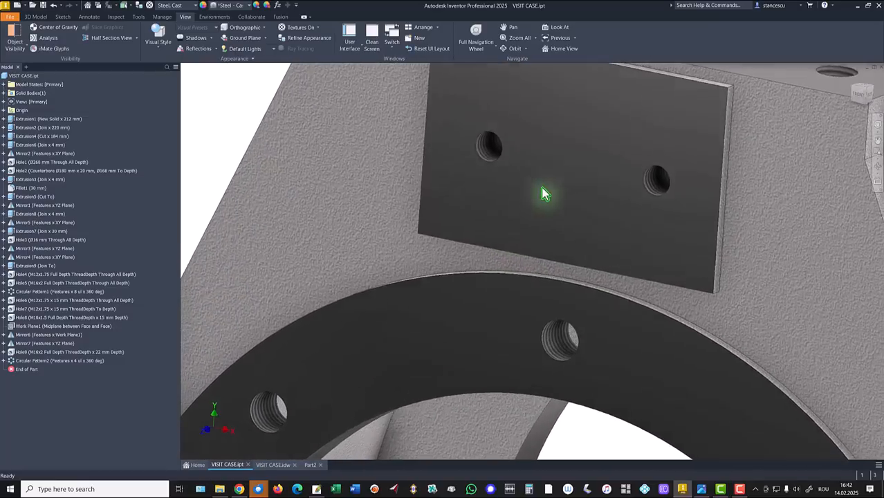
scroll(587, 216, "up", 2)
middle_click_drag(586, 217, 632, 328, "shift")
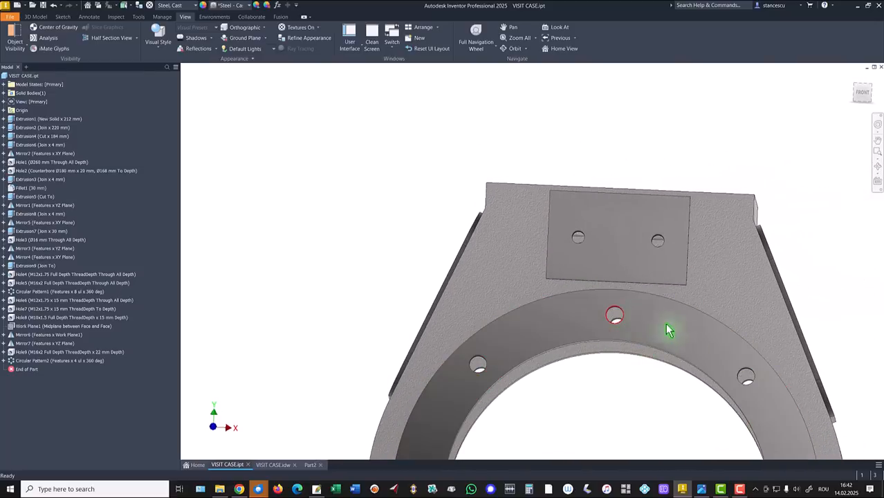
middle_click_drag(736, 371, 739, 372, "shift")
scroll(738, 375, "up", 3)
middle_click_drag(430, 337, 386, 244, "shift")
key("F6")
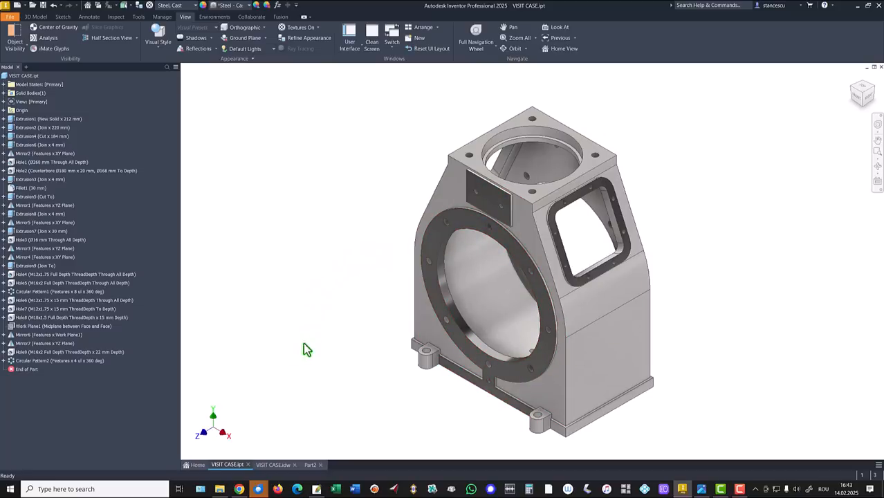
left_click(274, 465)
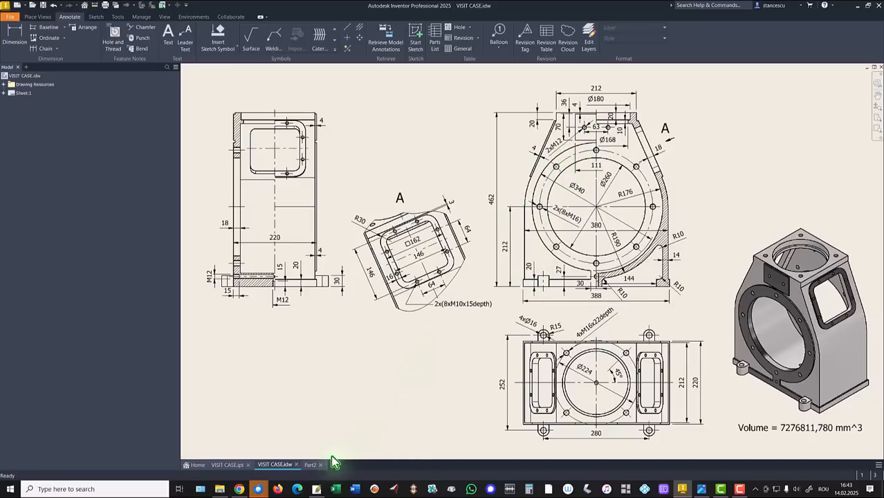
In Part2, start a sketch on the raised rectangular pad above the front ring and draw a 63 mm horizontal line inside it
left_click(311, 464)
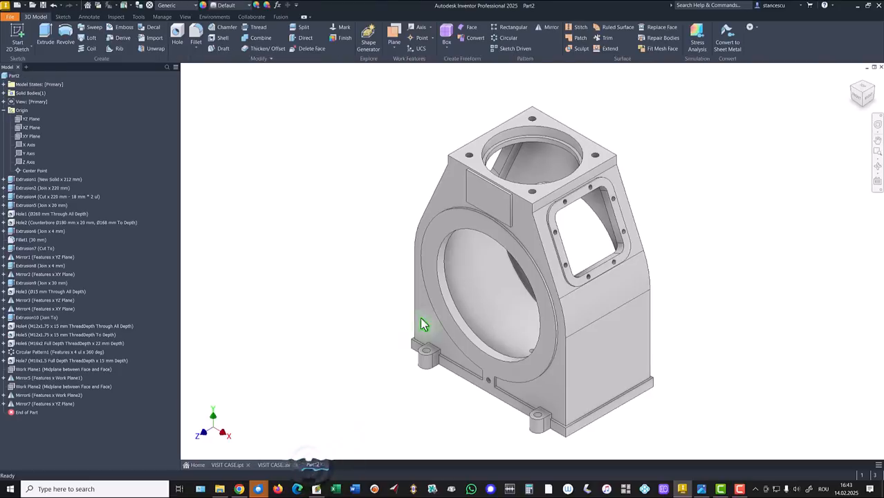
left_click(496, 217)
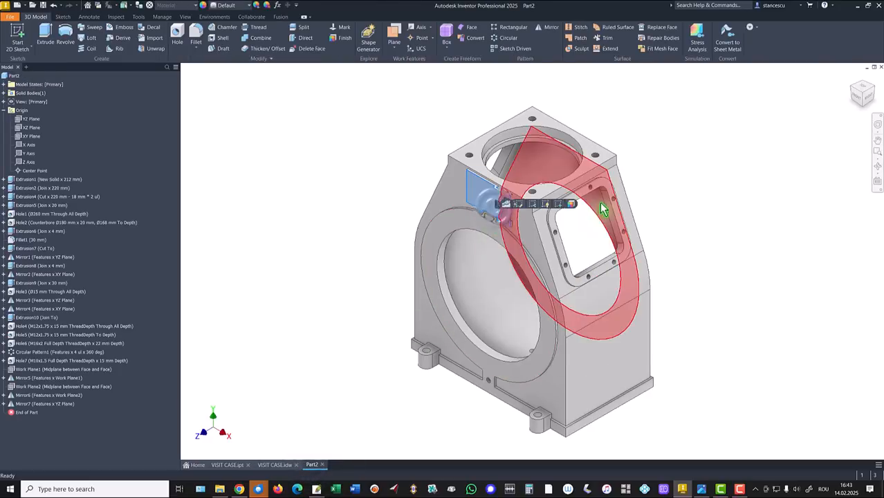
left_click(561, 205)
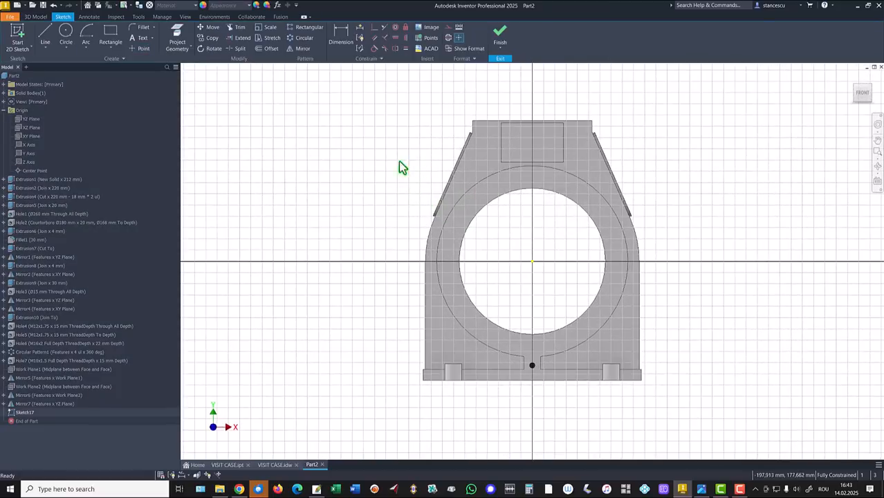
left_click(45, 32)
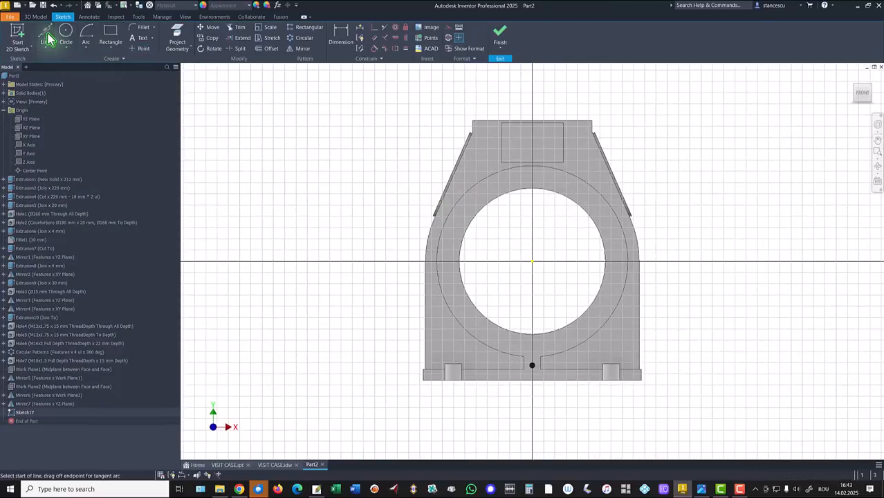
left_click(513, 142)
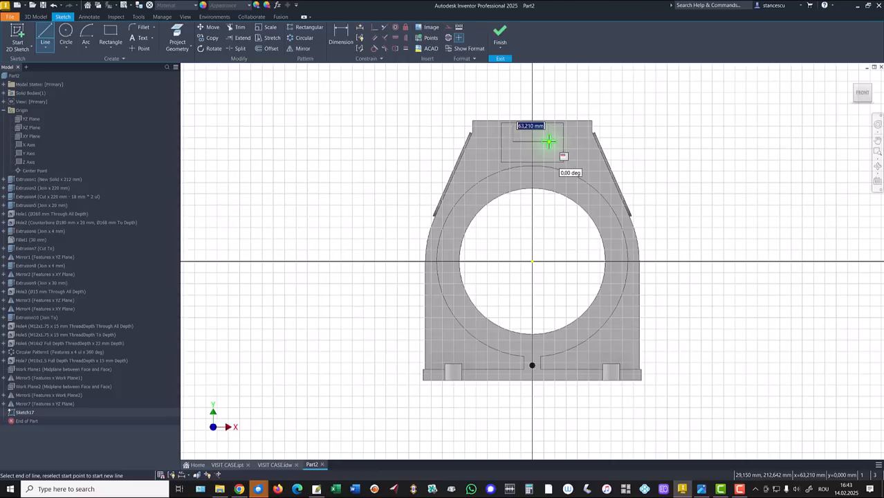
type("63")
key("Return")
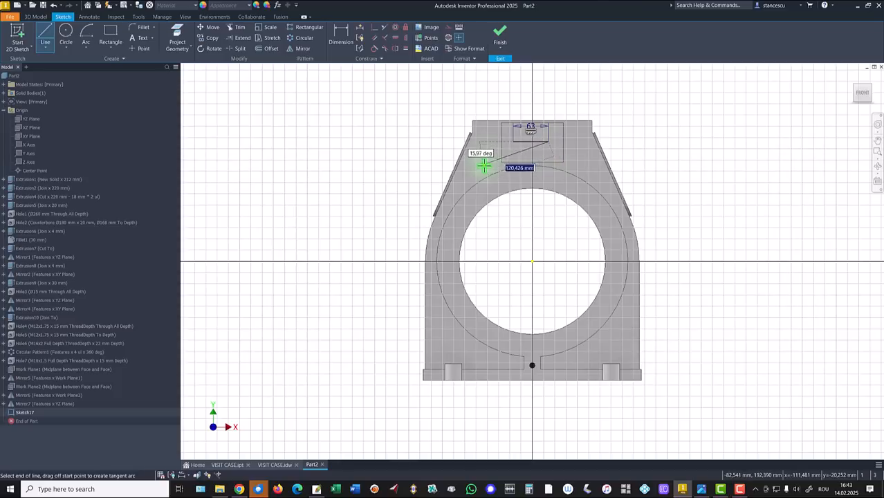
key("Escape")
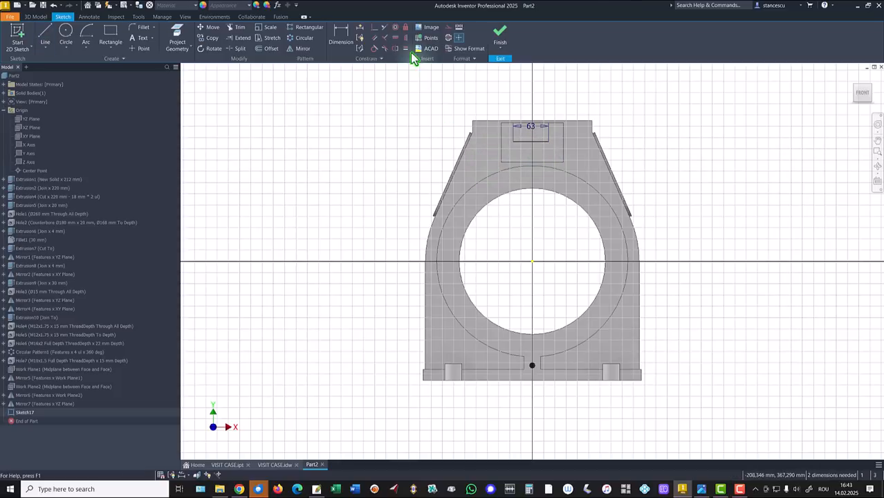
Dimension the distance from the 63 mm line to the housing's top edge as 36 mm
left_click(338, 33)
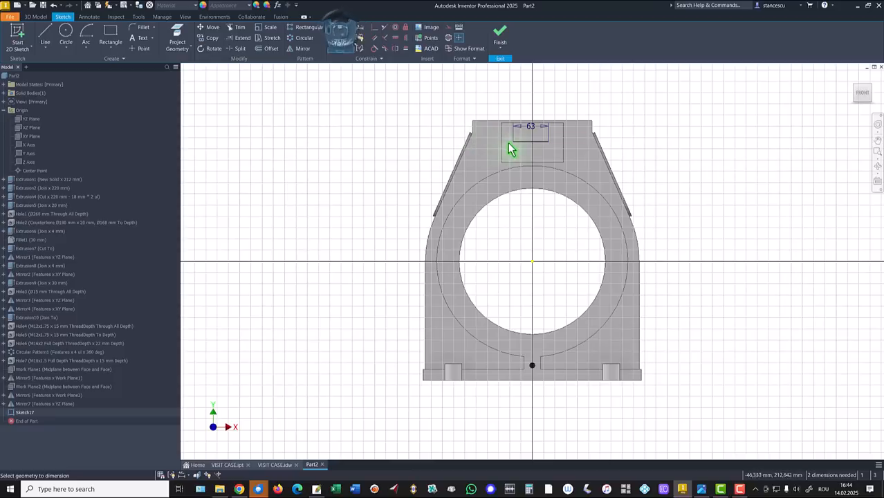
left_click(523, 147)
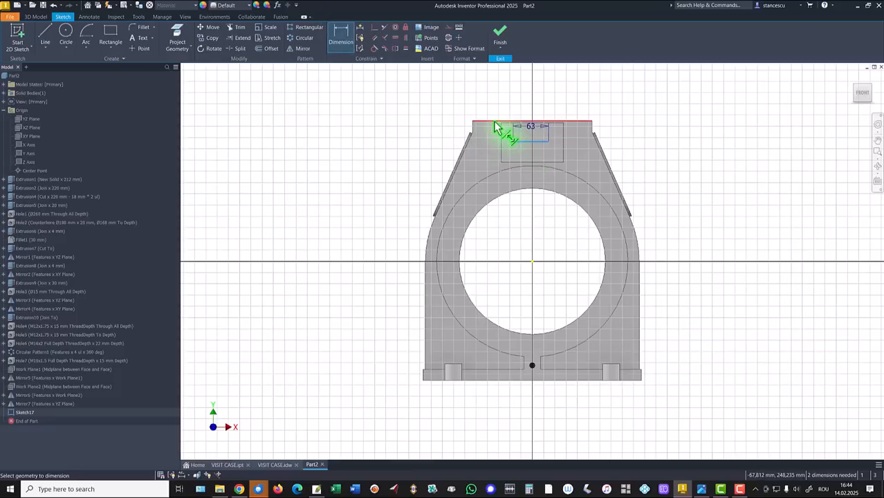
left_click(494, 126)
left_click(455, 141)
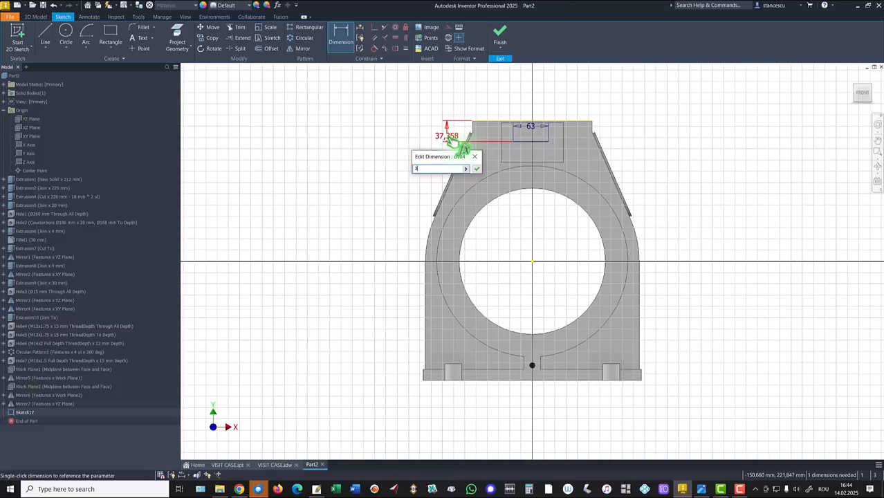
key("Return")
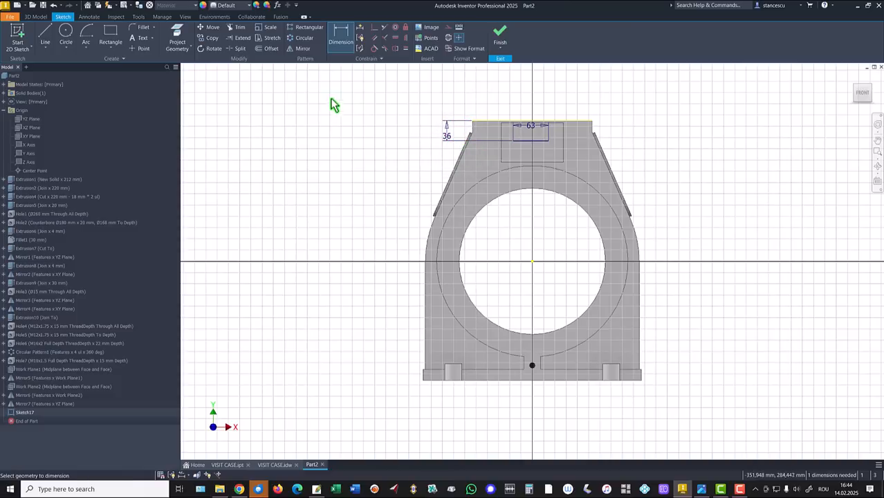
Align the 63 mm line's midpoint vertically with the sketch origin and finish the sketch
left_click(406, 38)
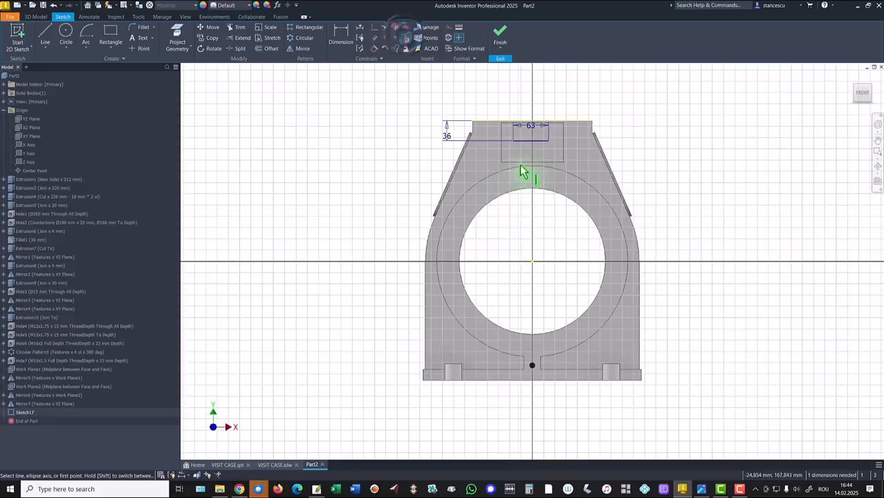
left_click(531, 142)
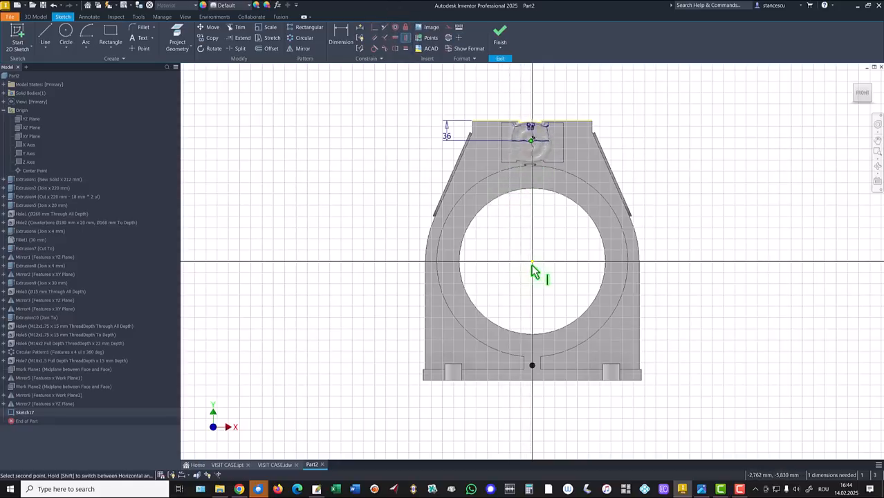
left_click(531, 263)
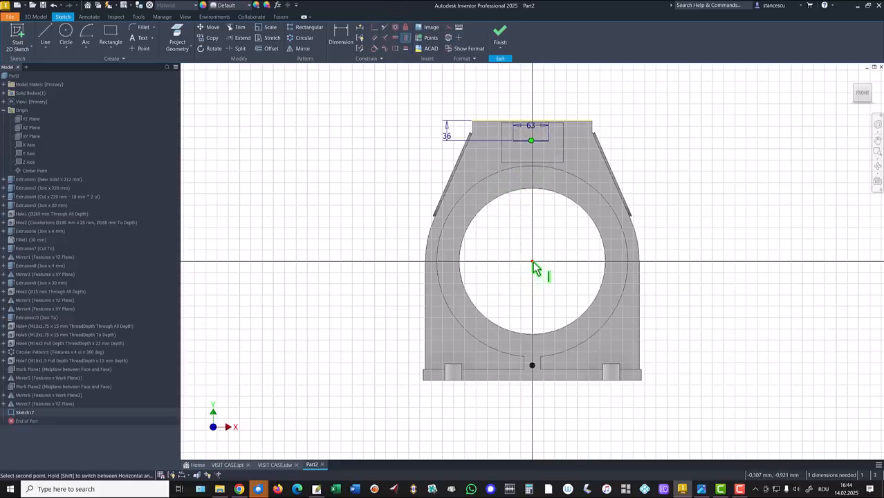
left_click(500, 36)
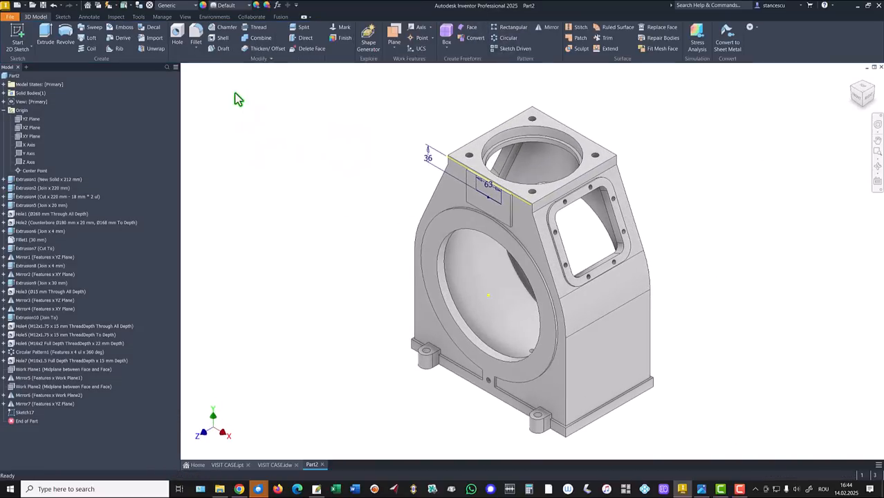
Create full-depth M12x1.75 threaded holes through all at both ends of the 63 mm line on the pad
left_click(177, 34)
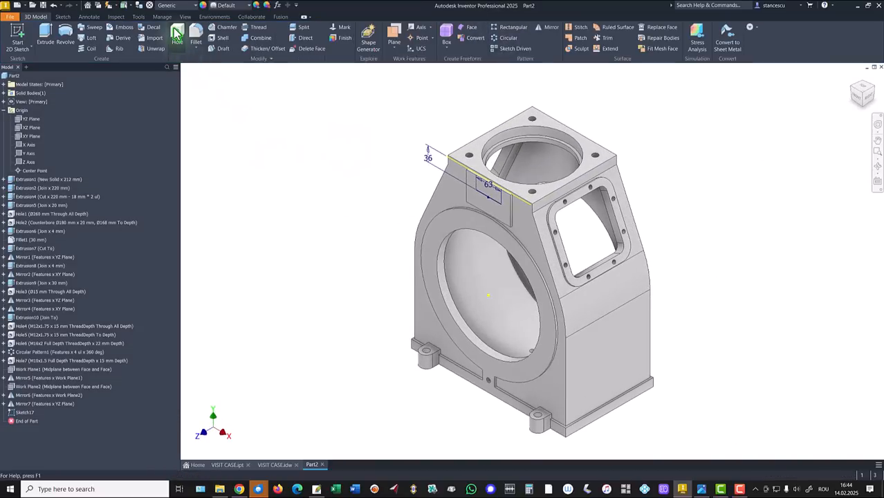
left_click(476, 194)
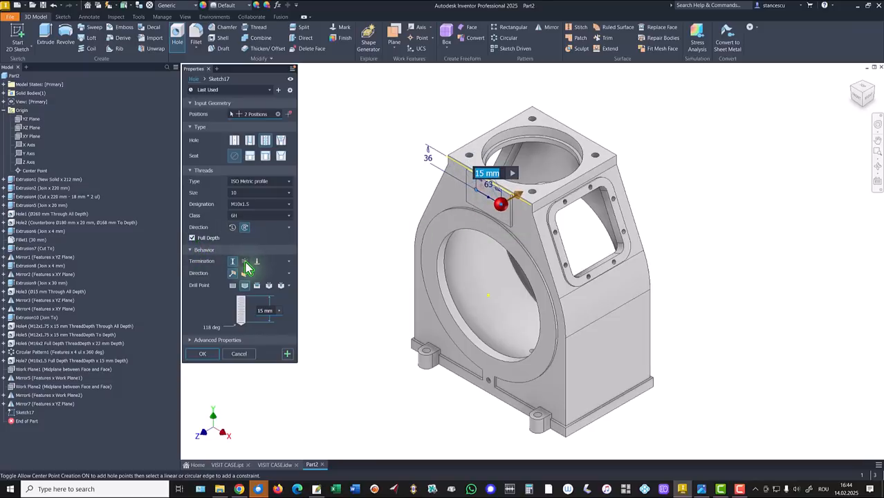
left_click(245, 262)
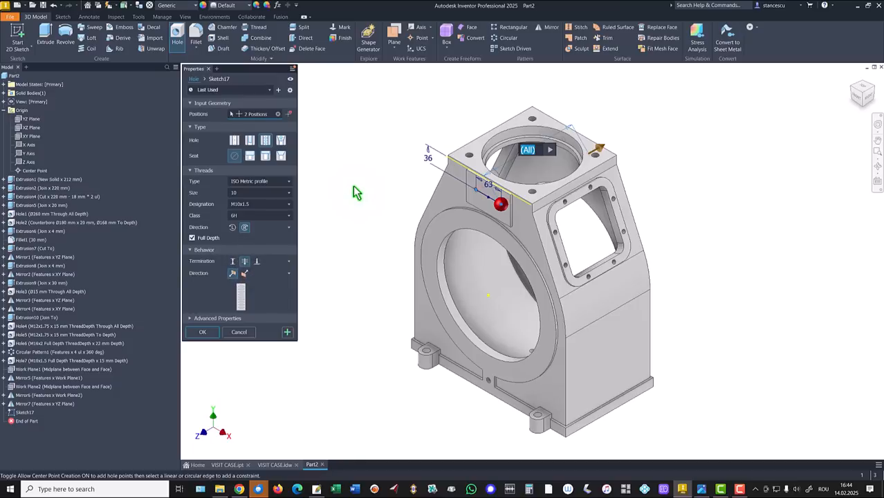
left_click(249, 193)
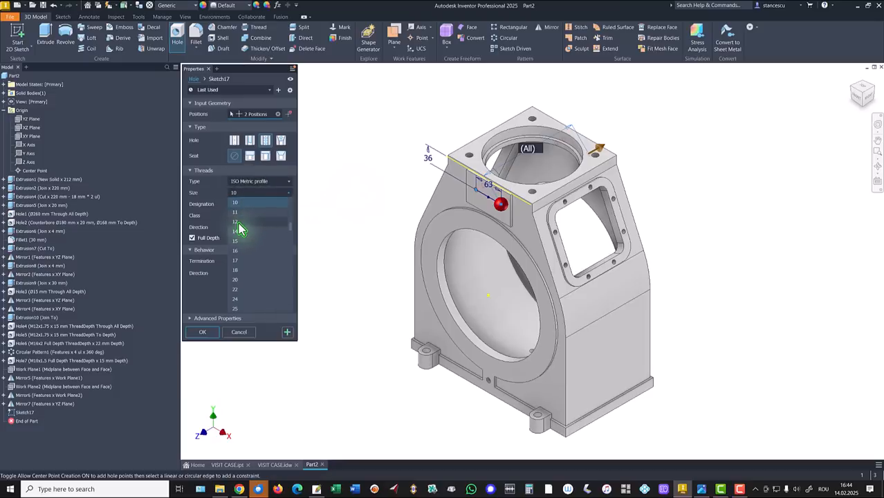
left_click(239, 222)
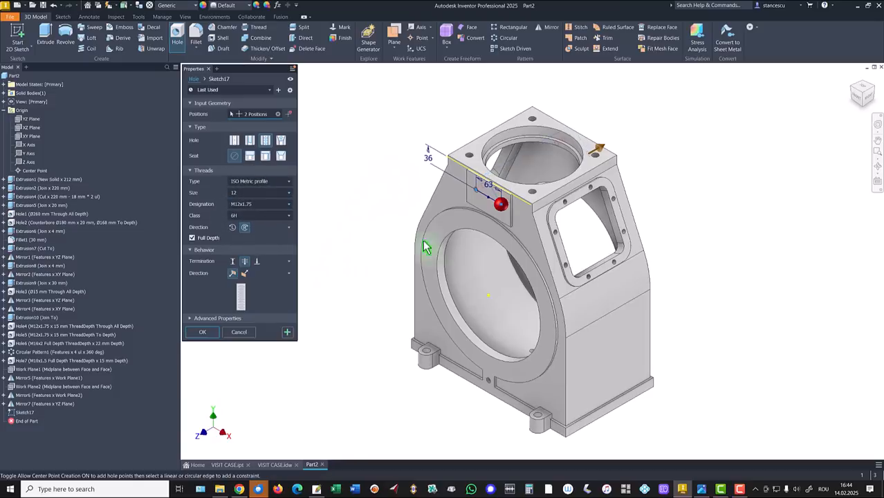
middle_click_drag(426, 248, 603, 204, "shift")
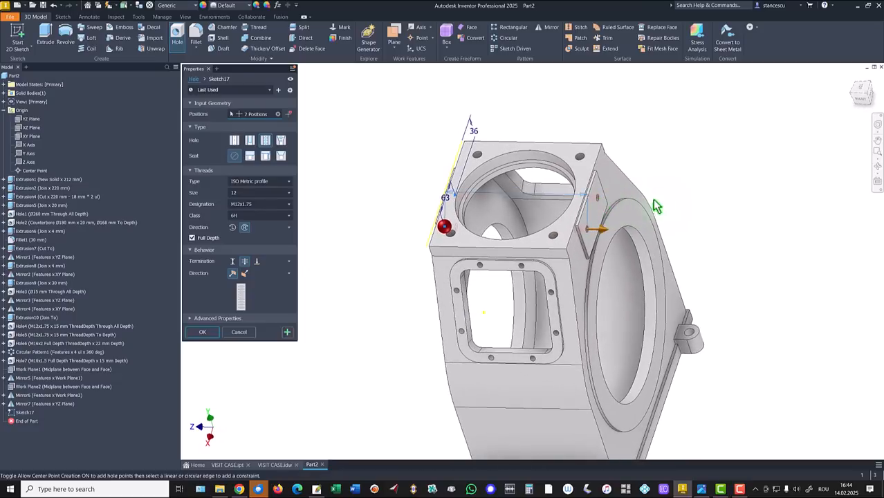
scroll(622, 210, "down", 2)
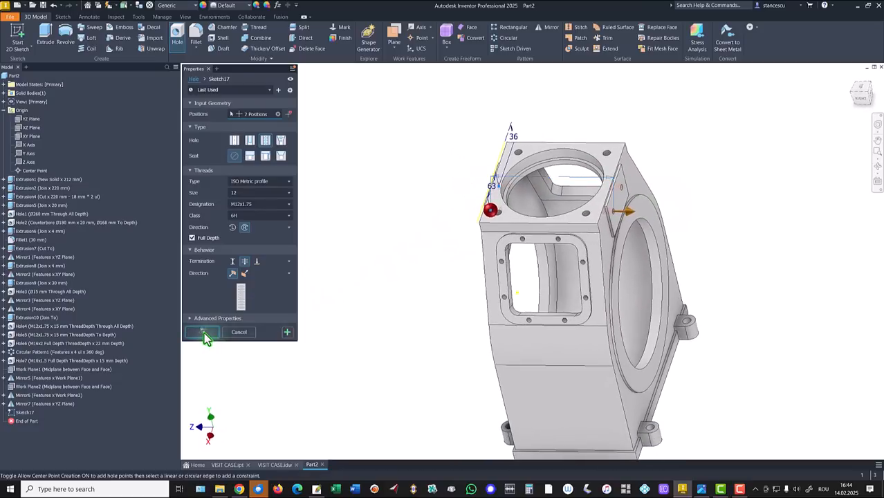
left_click(203, 332)
middle_click_drag(294, 298, 457, 180, "shift")
key("F6")
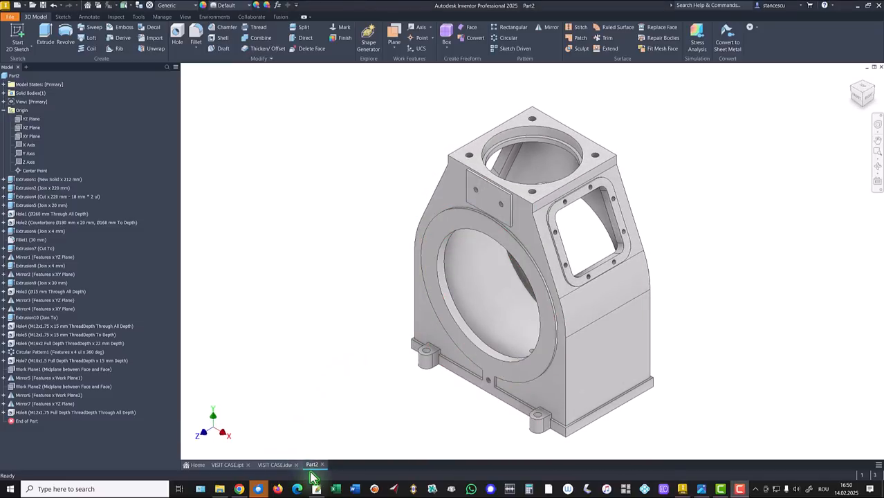
Check the ring-flange hole dimensions in VISIT CASE.idw, and in Part2 sketch a 150 mm horizontal line from the bore centre on the flange face
left_click(274, 465)
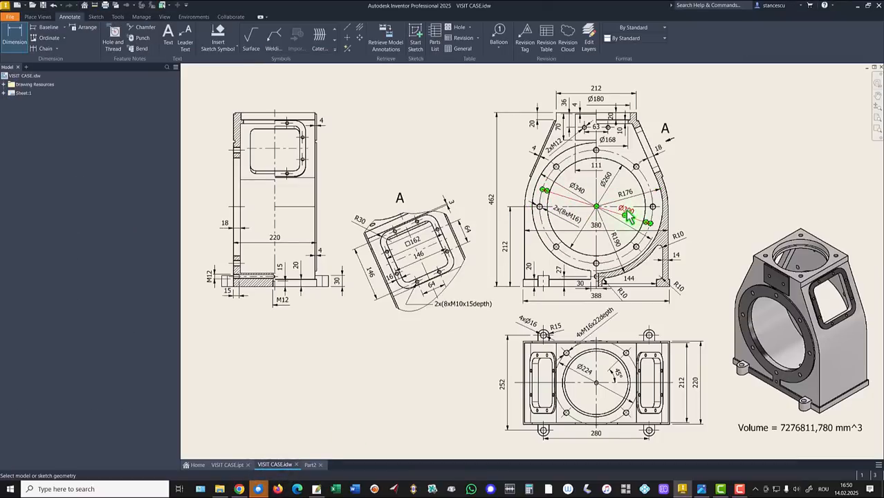
left_click(563, 218)
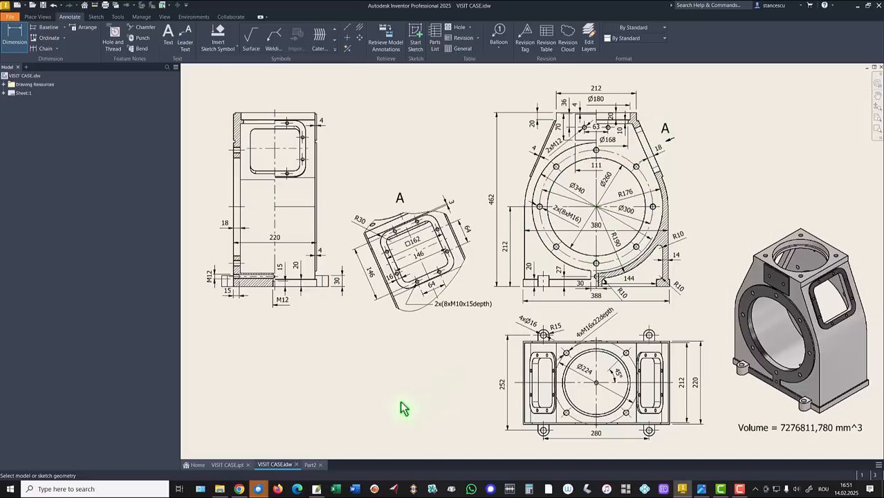
left_click(310, 465)
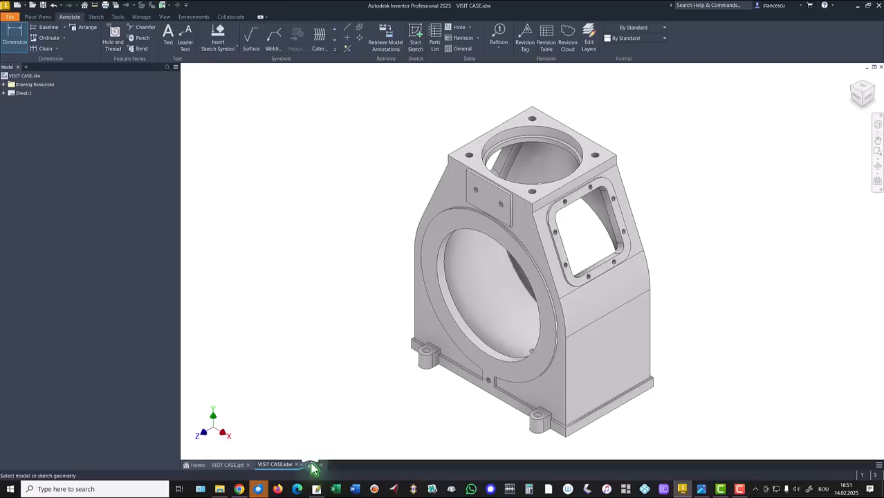
left_click(487, 356)
left_click(541, 353)
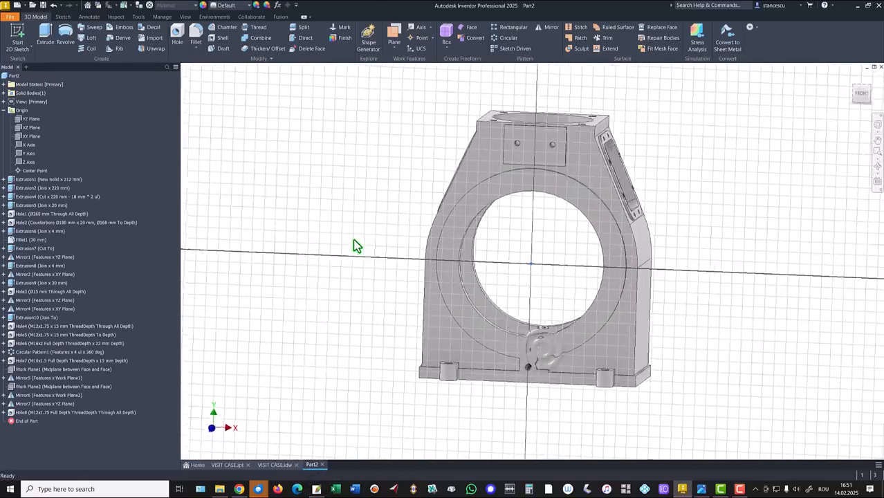
left_click(43, 36)
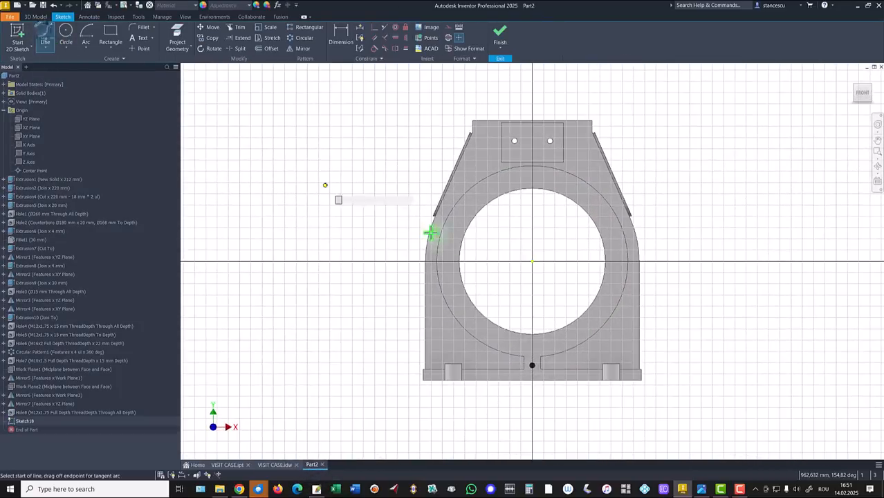
left_click(531, 262)
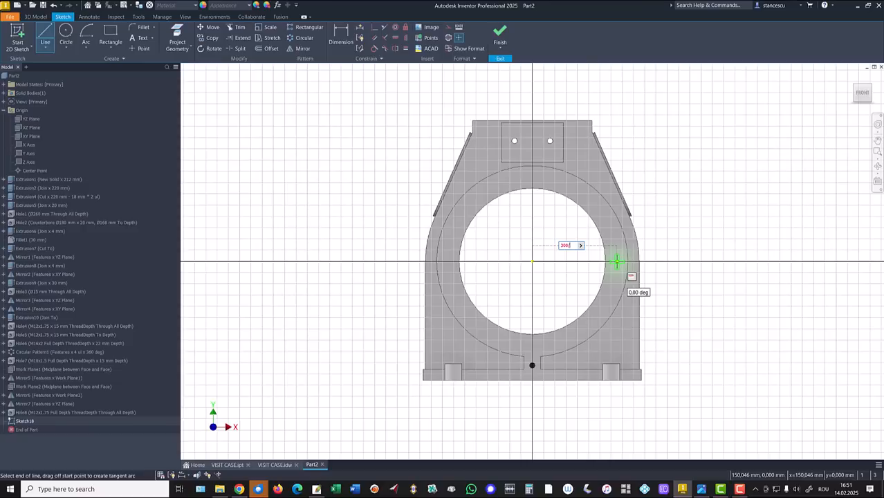
type("150")
key("Return")
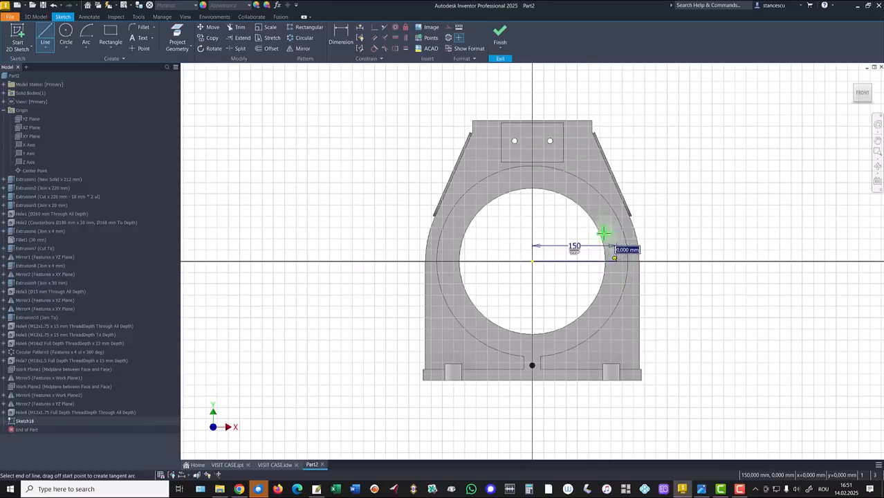
key("Escape")
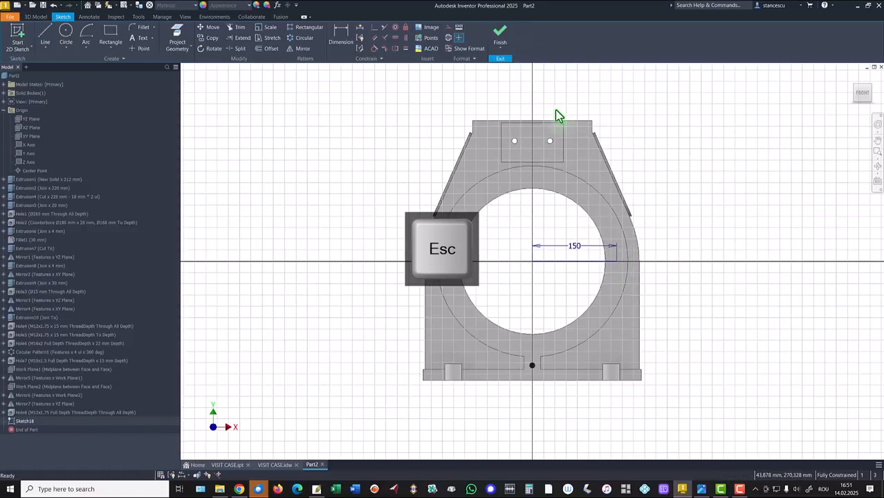
left_click(500, 40)
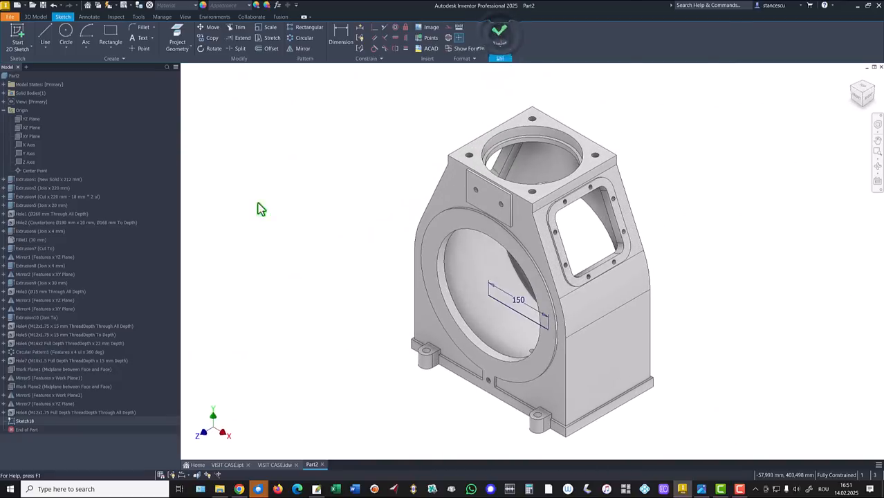
Create a full-depth M16x2 threaded hole through all at the outer end of the 150 mm line on the ring flange
left_click(174, 38)
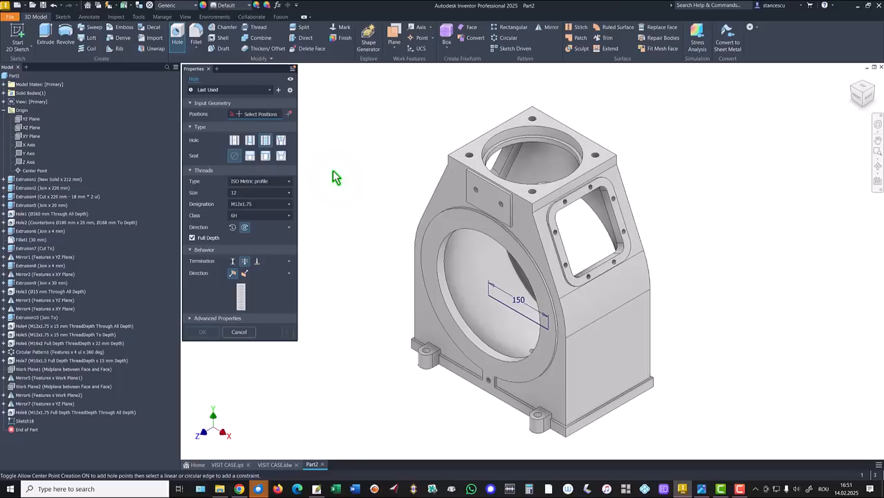
left_click(256, 195)
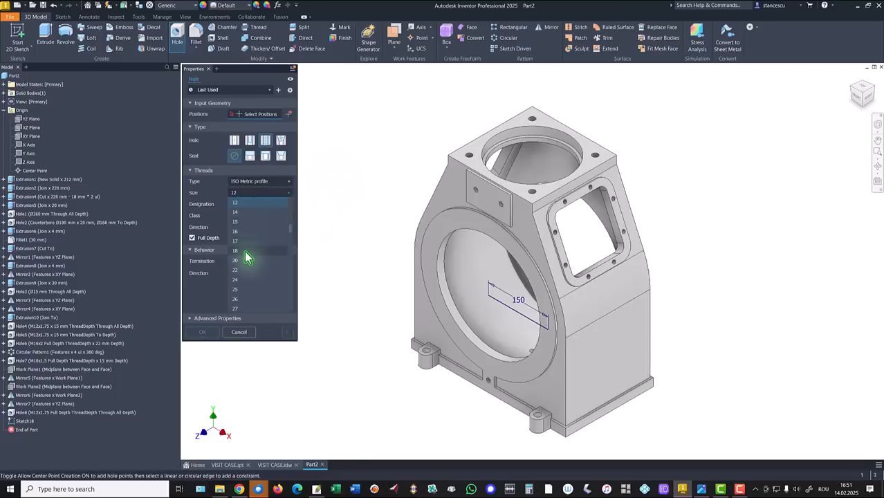
left_click(239, 231)
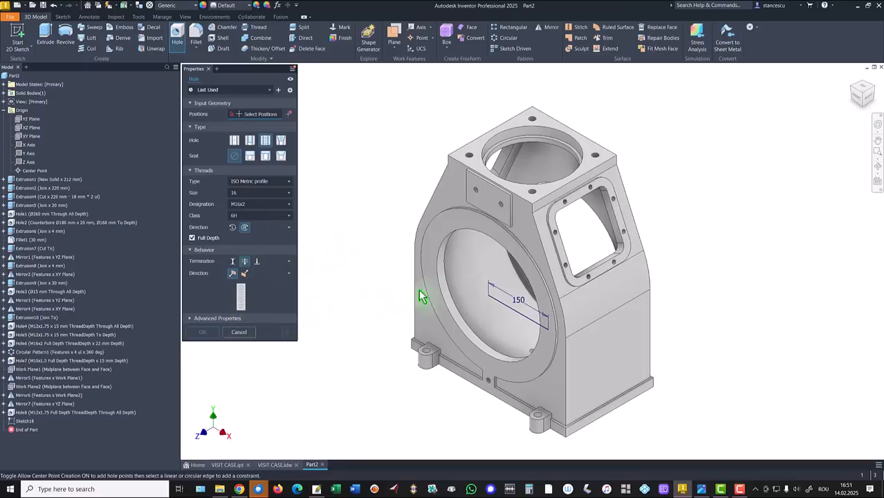
left_click(549, 334)
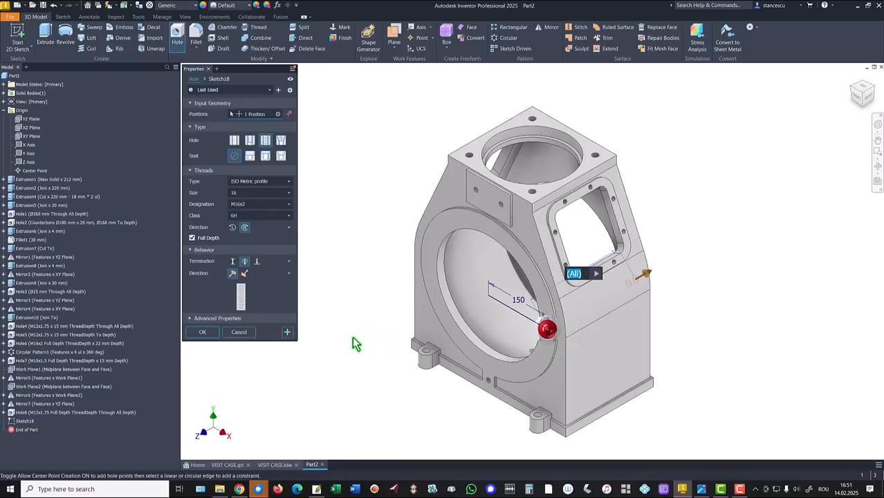
left_click(202, 333)
middle_click_drag(282, 341, 523, 309, "shift")
key("F6")
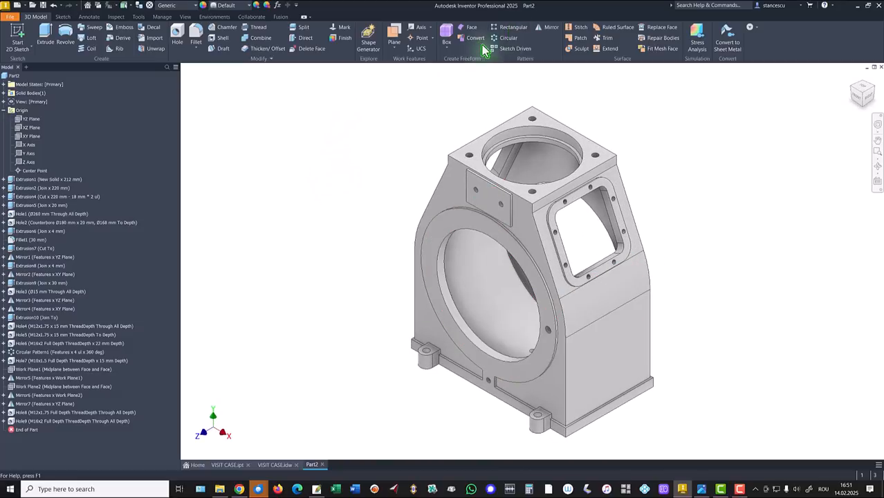
Circular-pattern the M16x2 hole as 8 occurrences over 360 degrees about the large bore's axis, and collapse the Origin folder
left_click(503, 38)
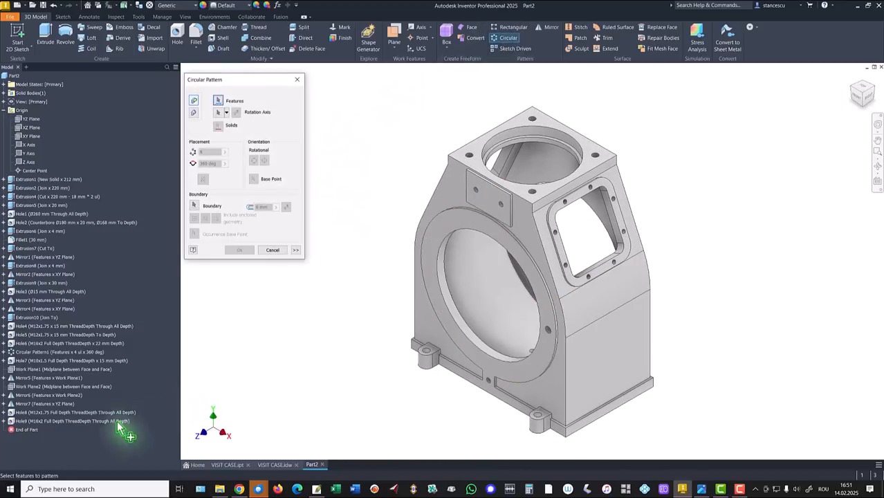
left_click(21, 420)
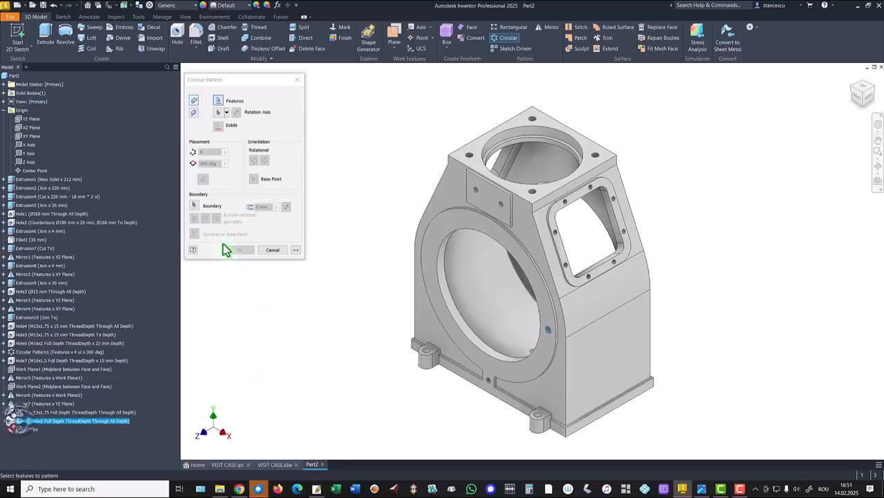
left_click(219, 112)
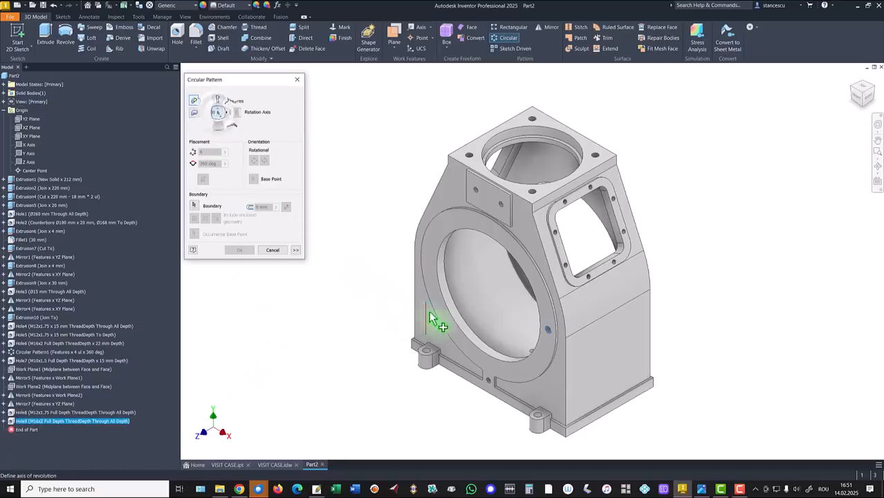
left_click(453, 308)
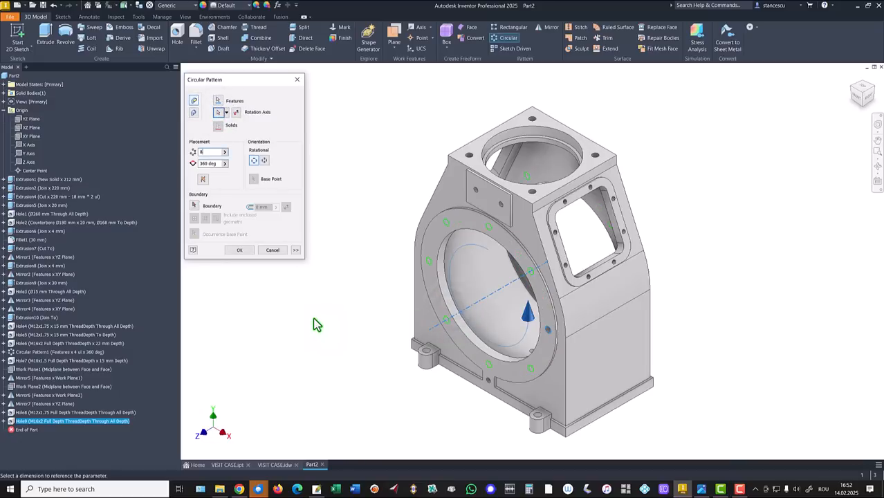
left_click(239, 250)
key("F6")
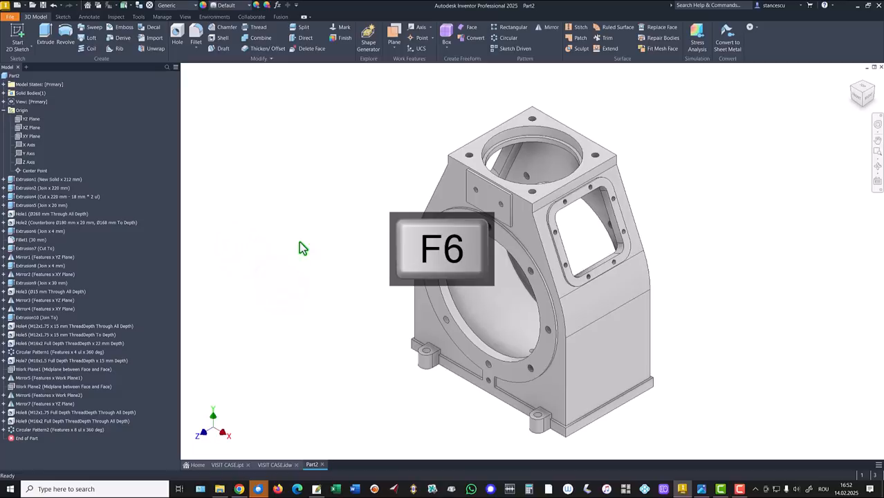
left_click(4, 111)
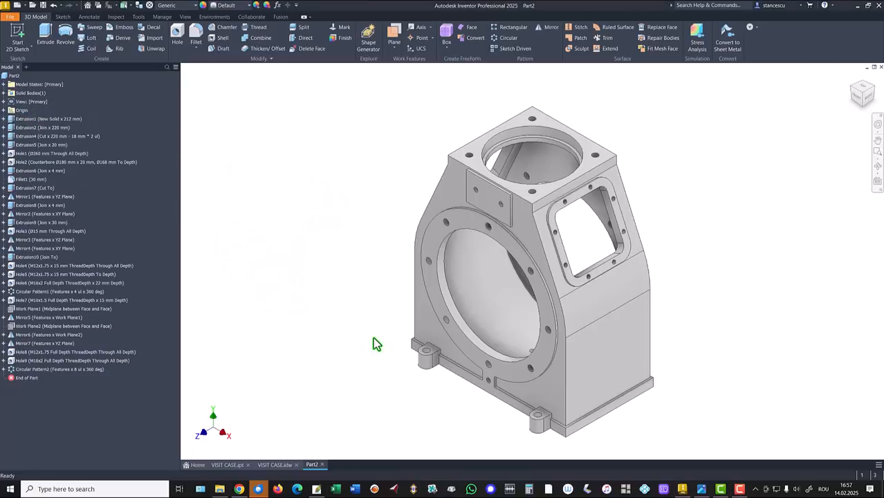
Check the base lug hole callout in VISIT CASE.idw, and in Part2 set the lug hole's diameter to 16 mm
left_click(276, 466)
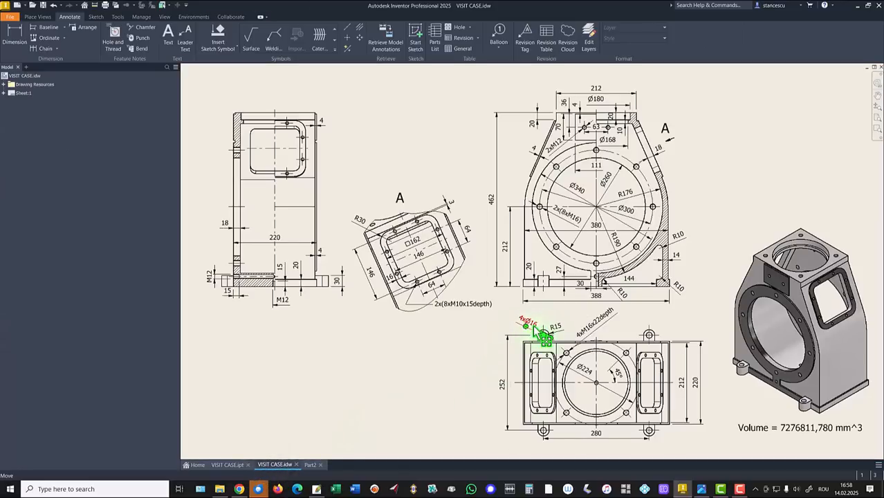
left_click(310, 465)
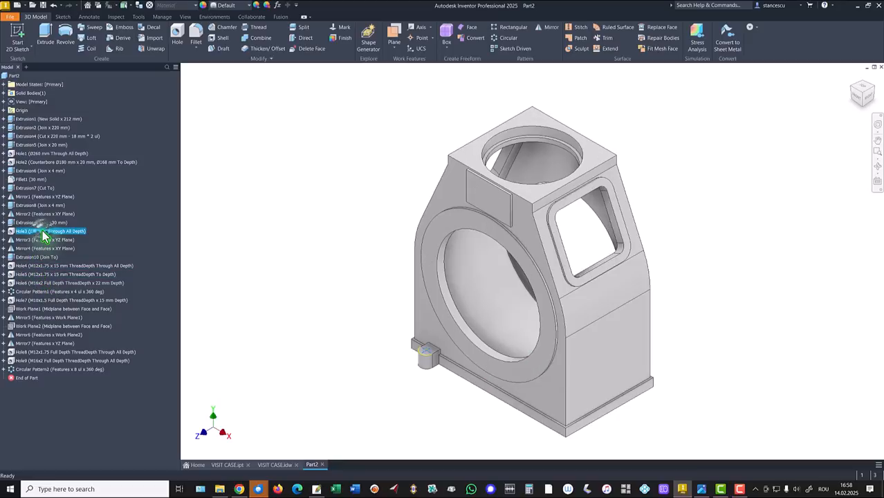
double_click(43, 235)
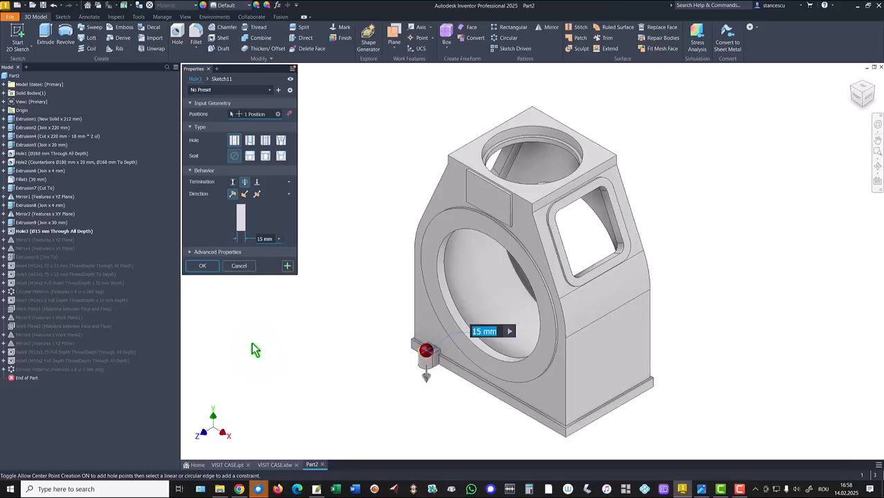
type("16")
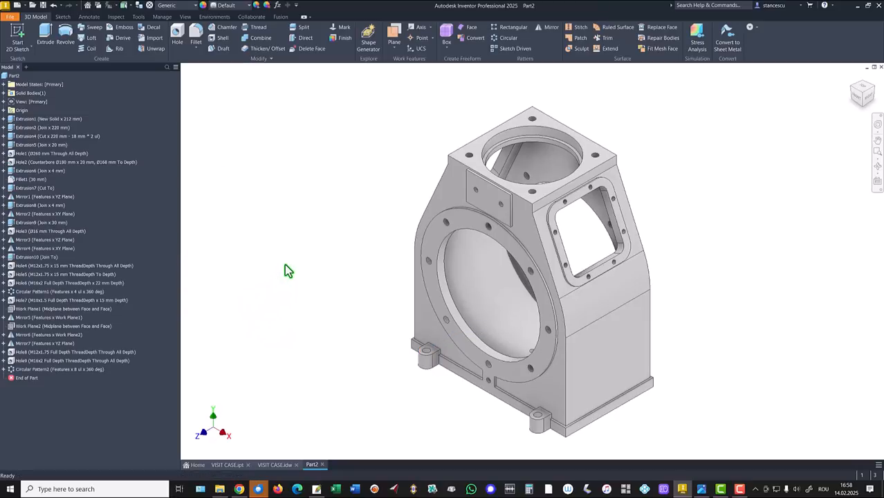
Update the part's physical iProperties and copy its volume value
right_click(8, 78)
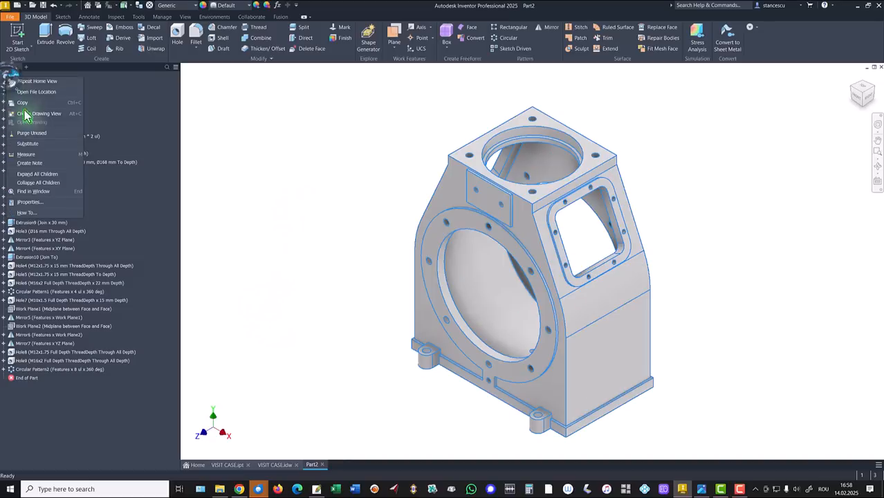
left_click(35, 197)
left_click(465, 124)
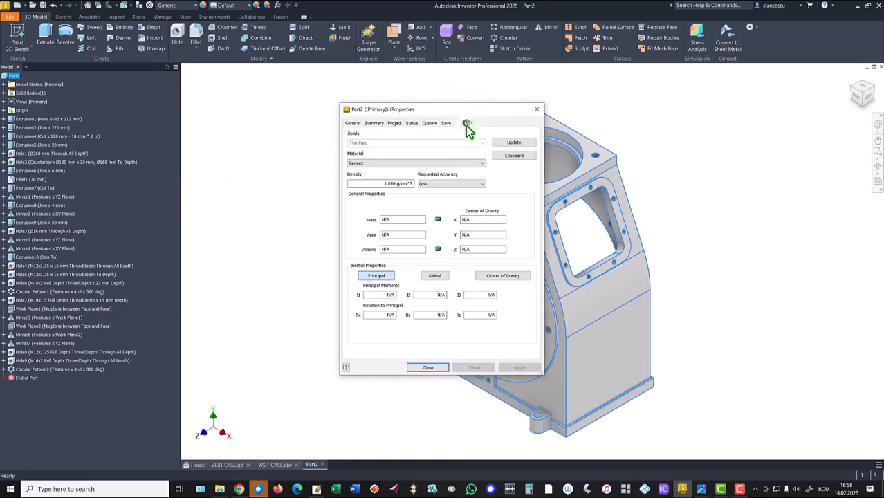
left_click(505, 142)
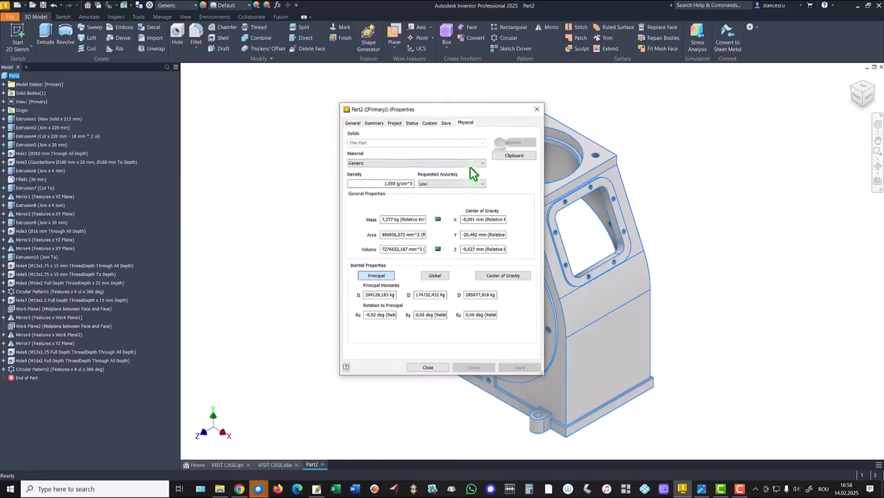
left_click_drag(420, 252, 347, 251)
key("ctrl+c")
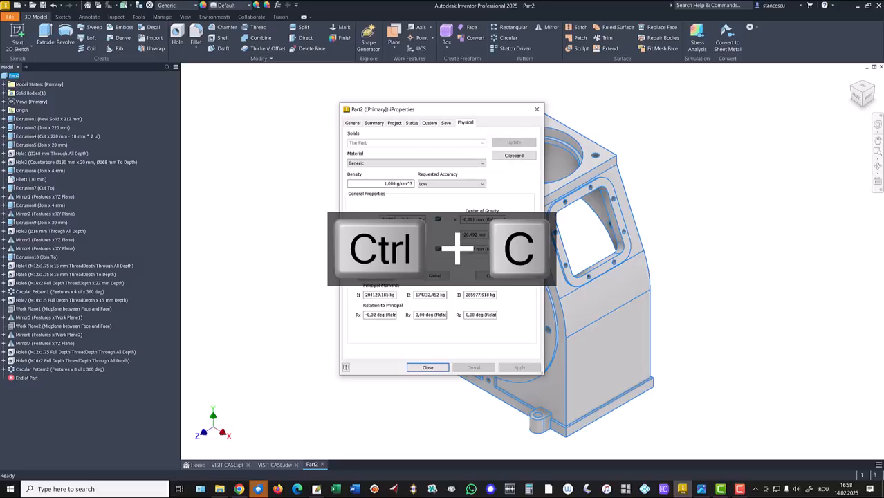
left_click(426, 368)
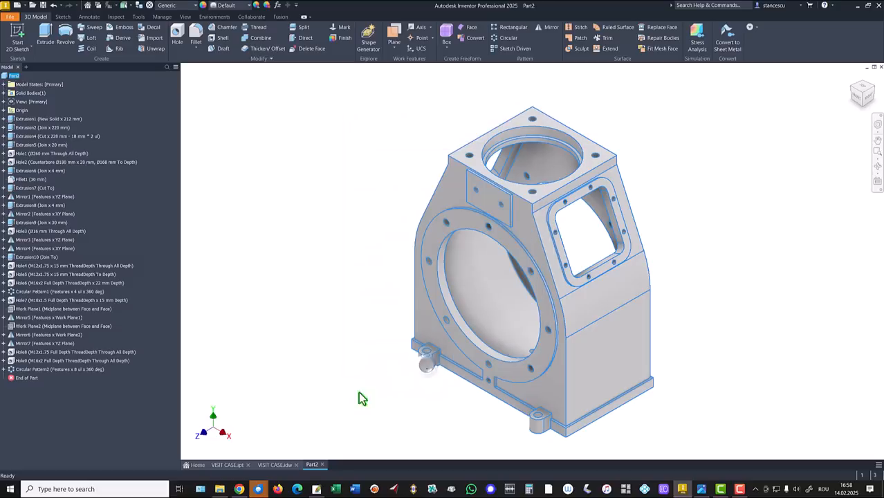
In VISIT CASE.idw, replace the value in the volume note with the copied one, so it reads "Volume = 7276652,187 mm^3"
left_click(276, 465)
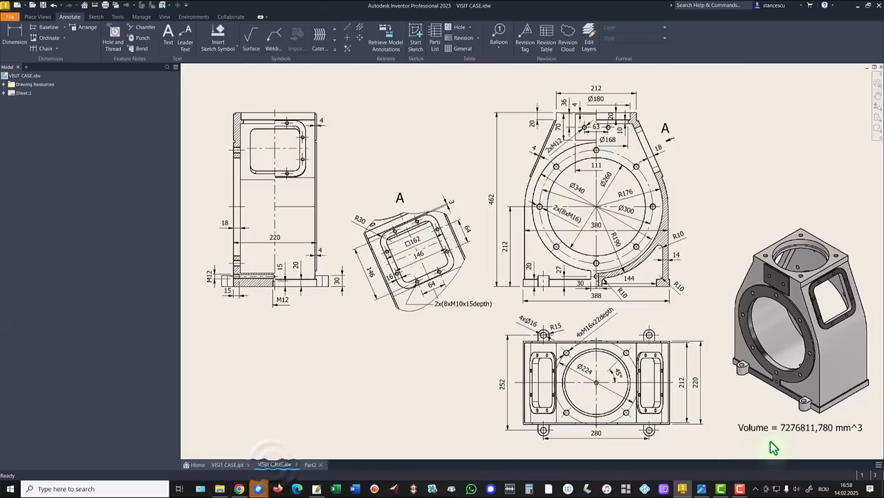
left_click(801, 427)
double_click(801, 428)
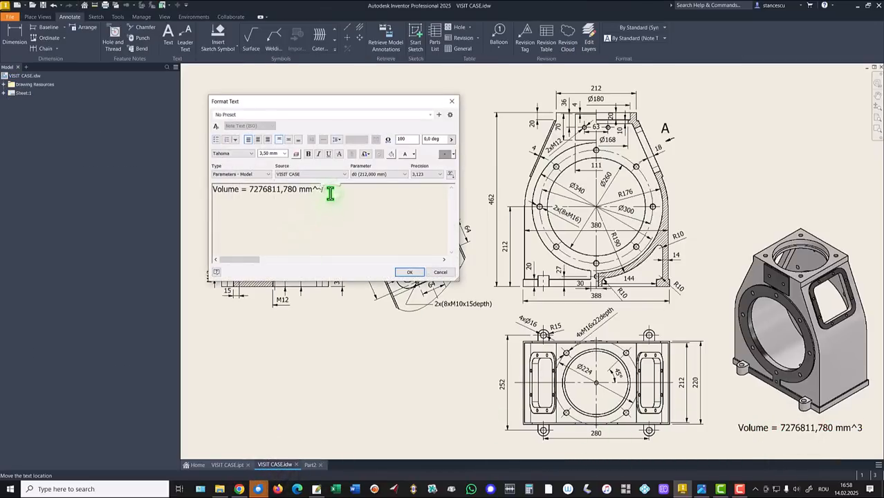
key("ctrl+v")
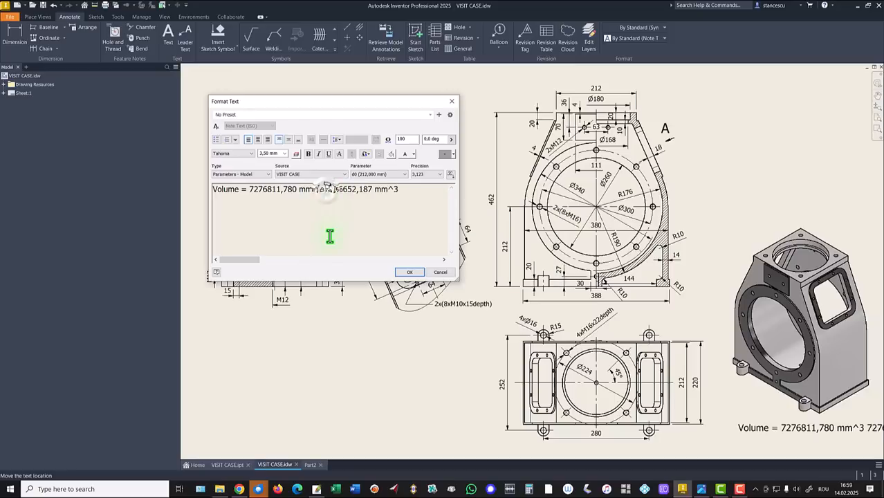
key("Return")
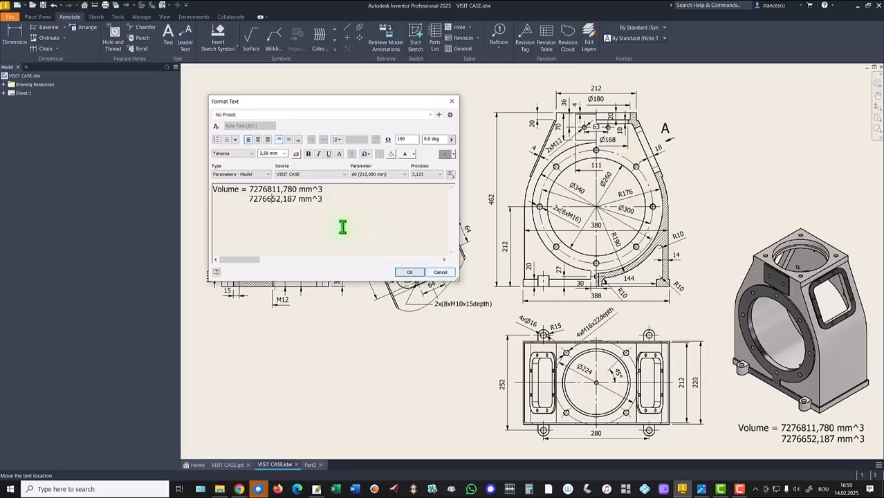
left_click_drag(250, 189, 332, 188)
key("Delete")
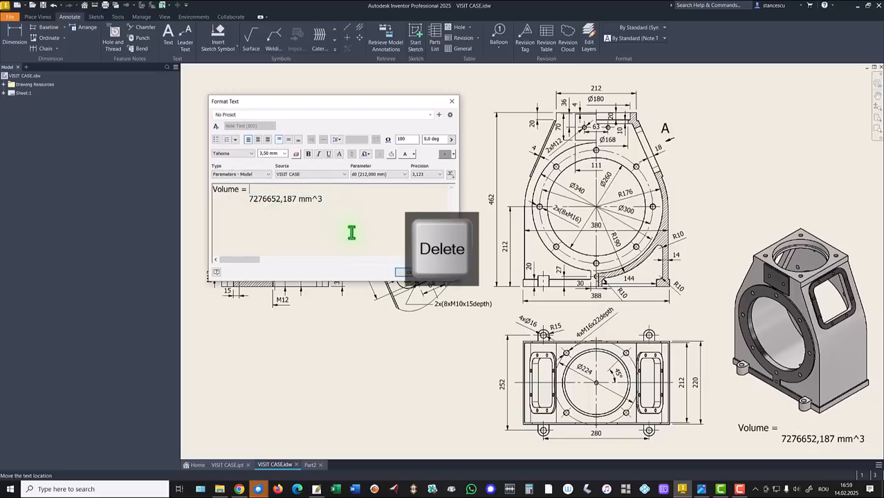
key("ctrl+shift+Right")
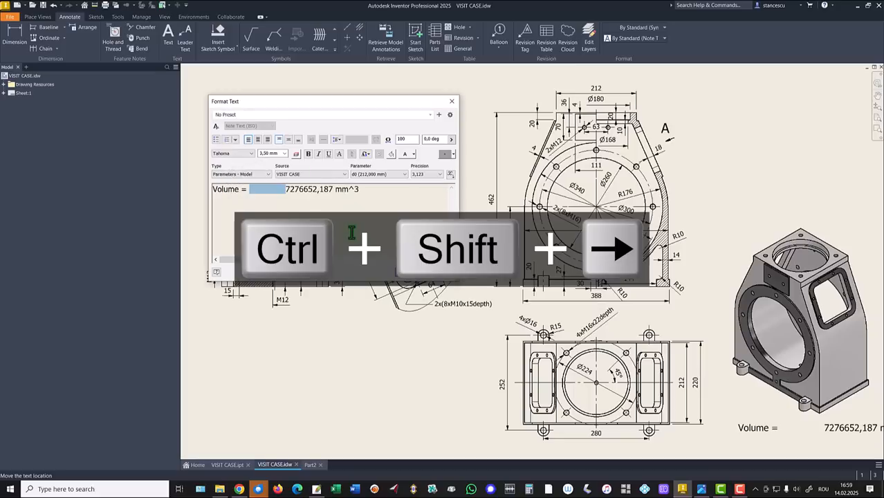
key("Delete")
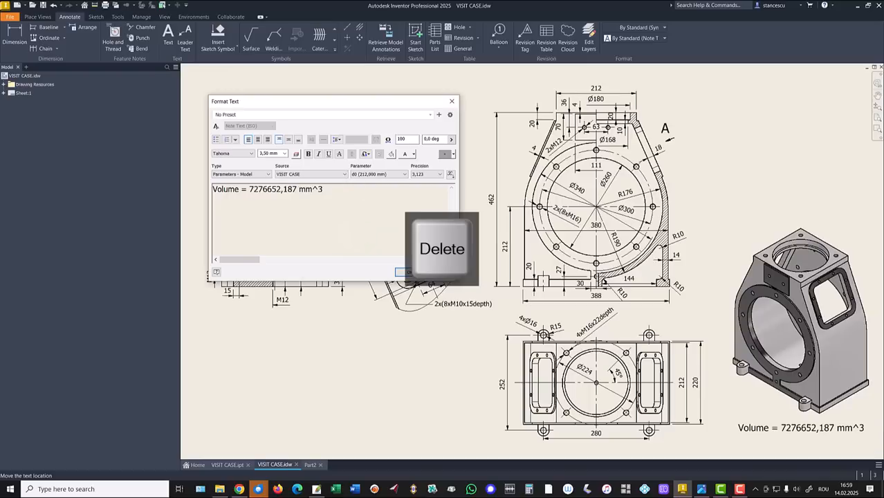
left_click(403, 271)
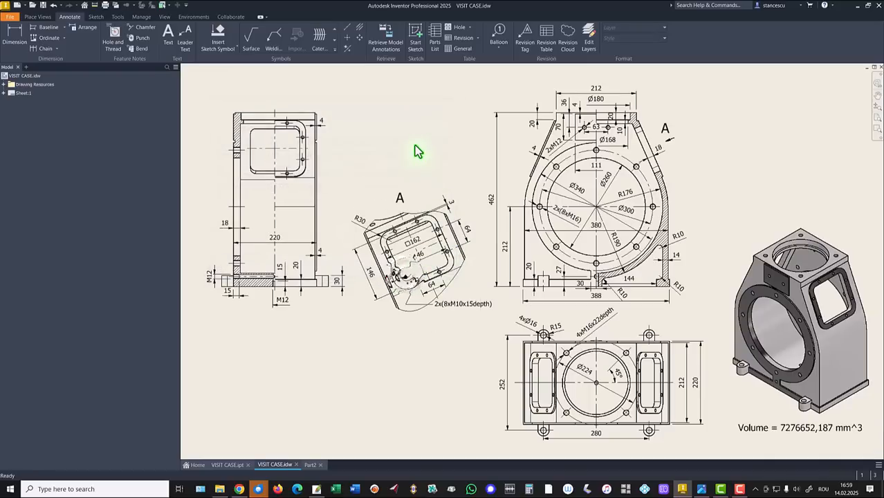
left_click(414, 141)
key("Home")
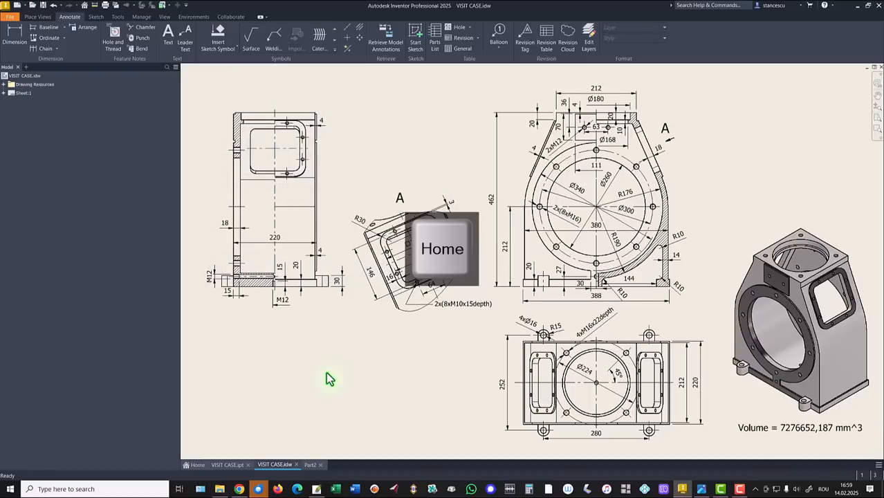
Assign the material Steel, Cast to Part2 and set the part's appearance to Steel - Cast
left_click(310, 464)
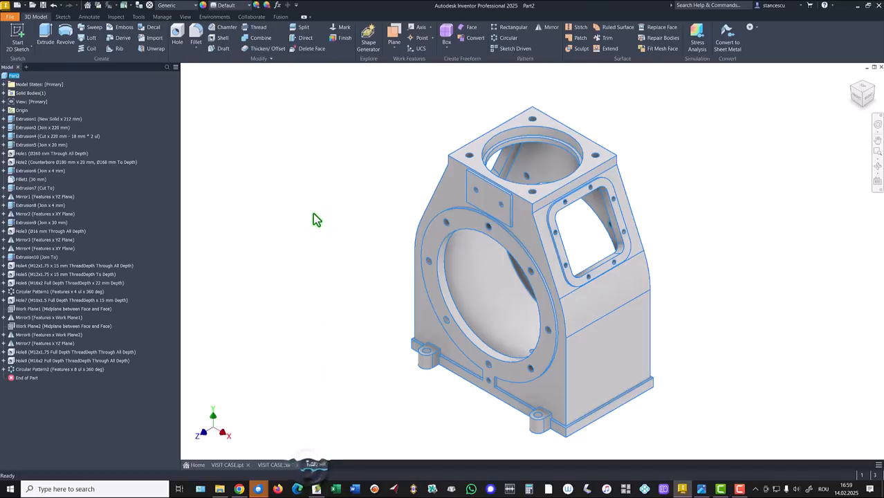
left_click(186, 6)
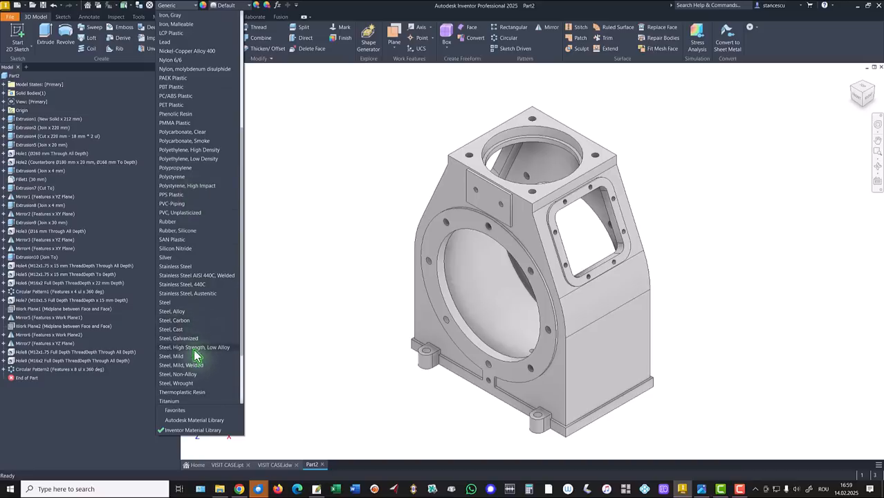
left_click(176, 330)
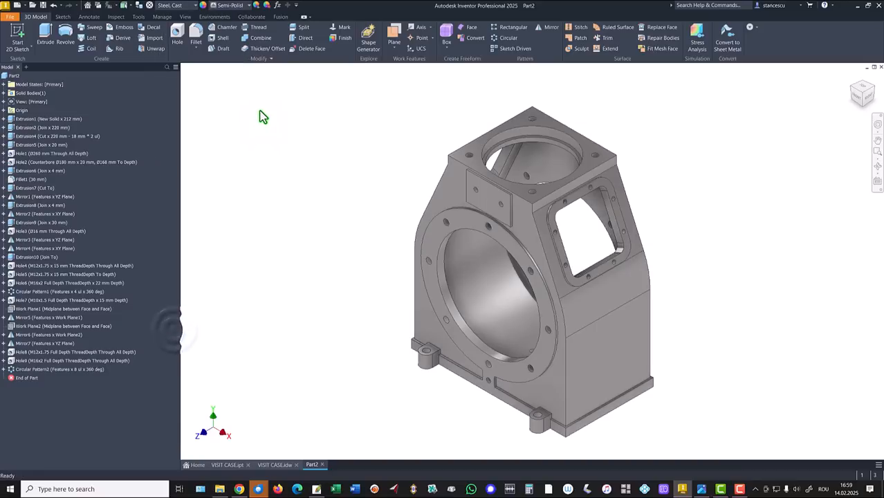
left_click(240, 8)
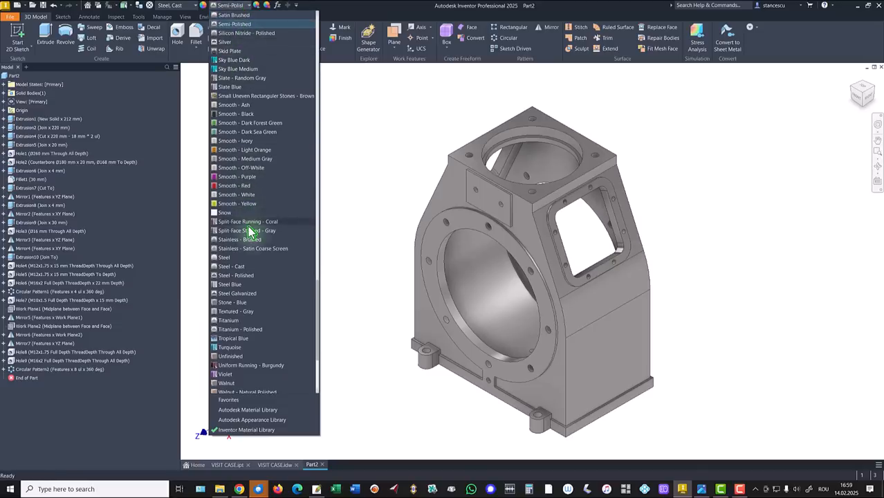
left_click(241, 267)
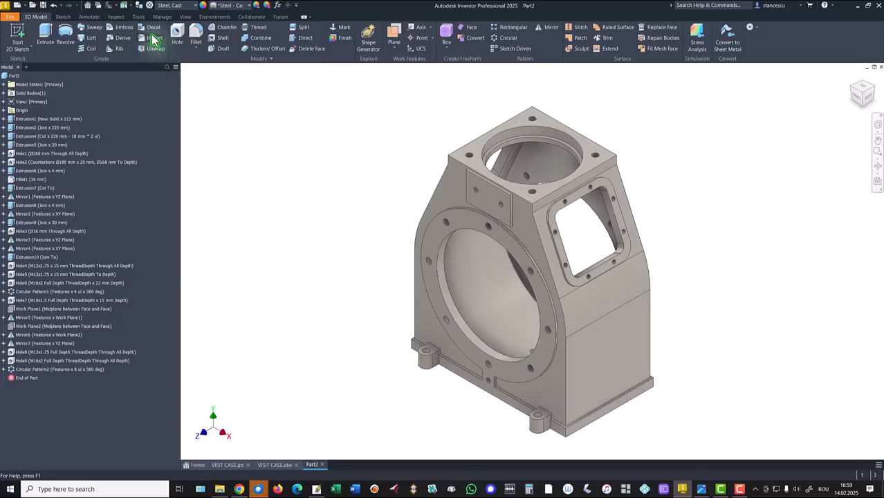
Set the visual style to Shaded and the lighting style to Default Lights
left_click(184, 16)
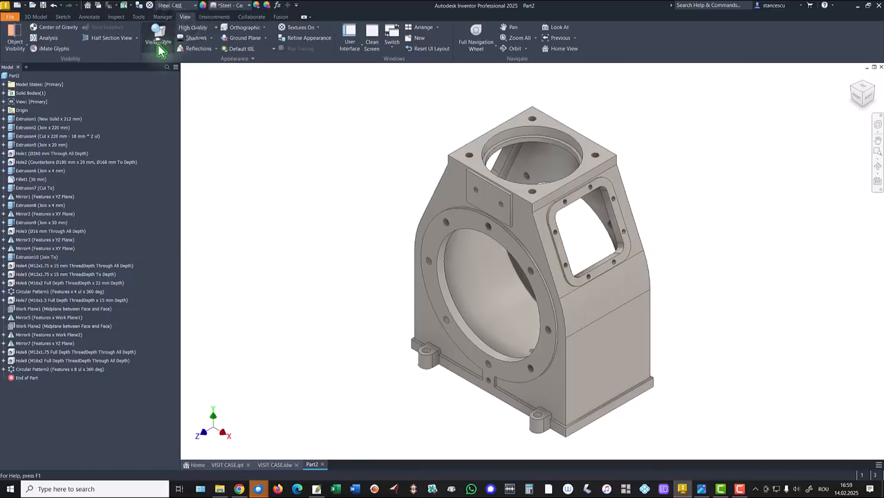
left_click(157, 38)
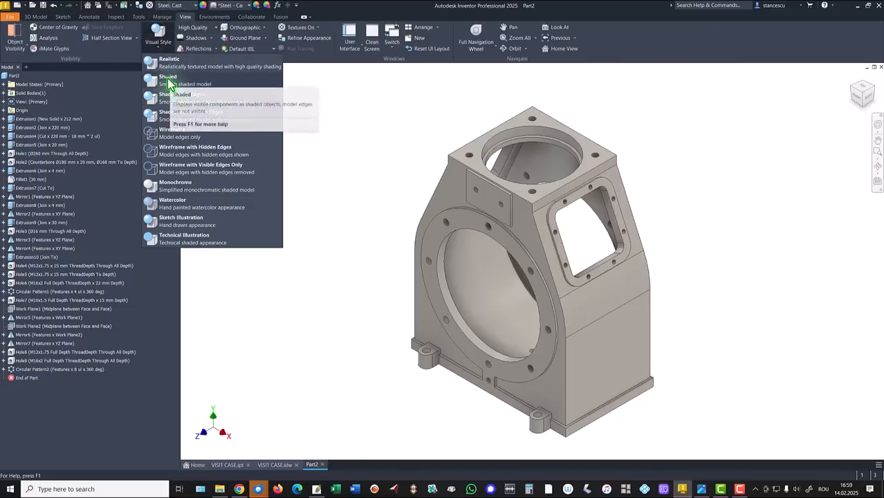
left_click(171, 85)
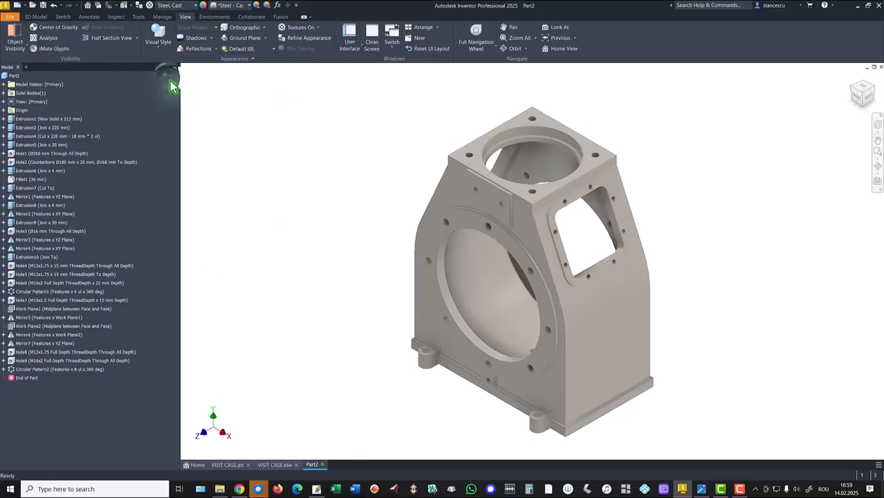
left_click(251, 50)
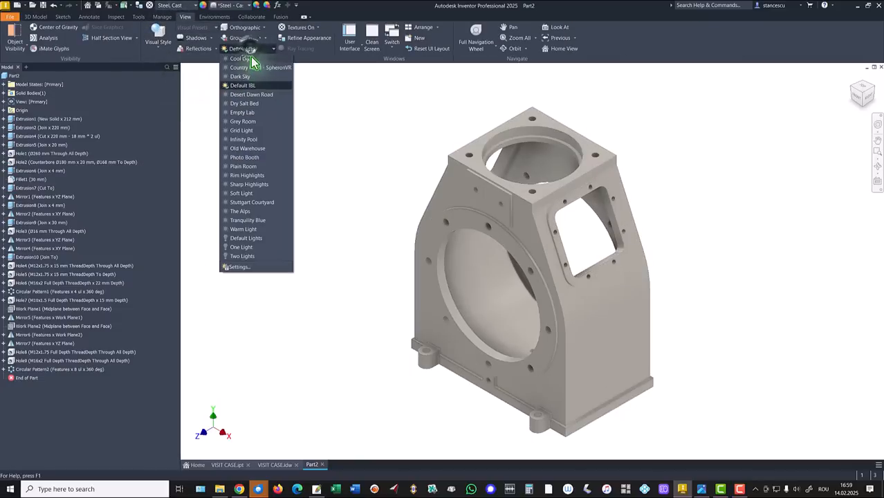
left_click(246, 238)
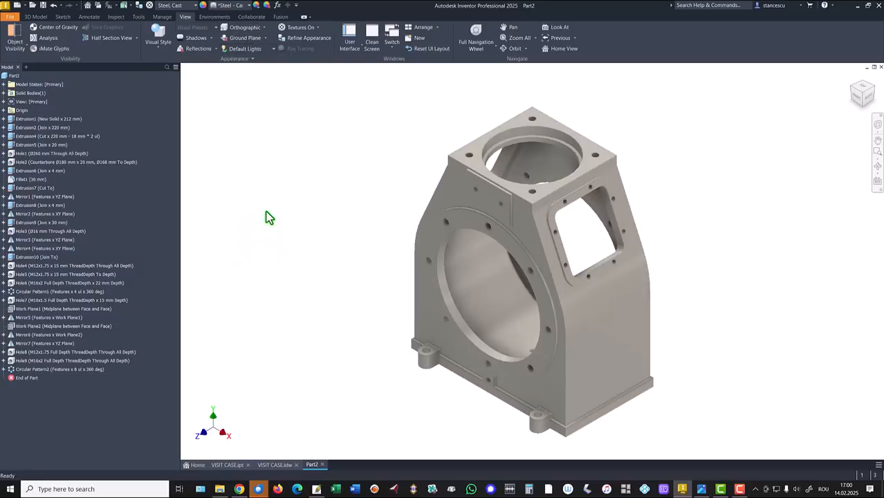
Apply the Steel - Polished appearance to the machined faces: top face, pad faces, ring flanges and side window frames, and restore the home view
left_click(516, 121)
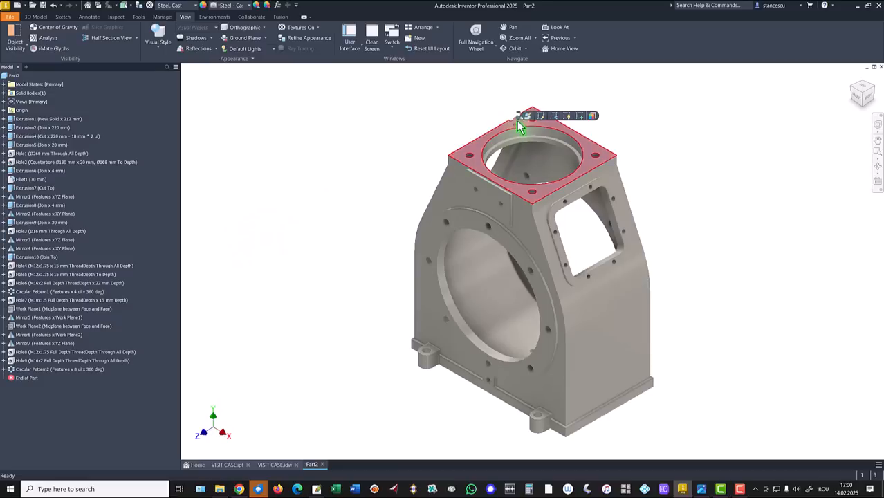
left_click(480, 197, "ctrl")
left_click(475, 231, "ctrl")
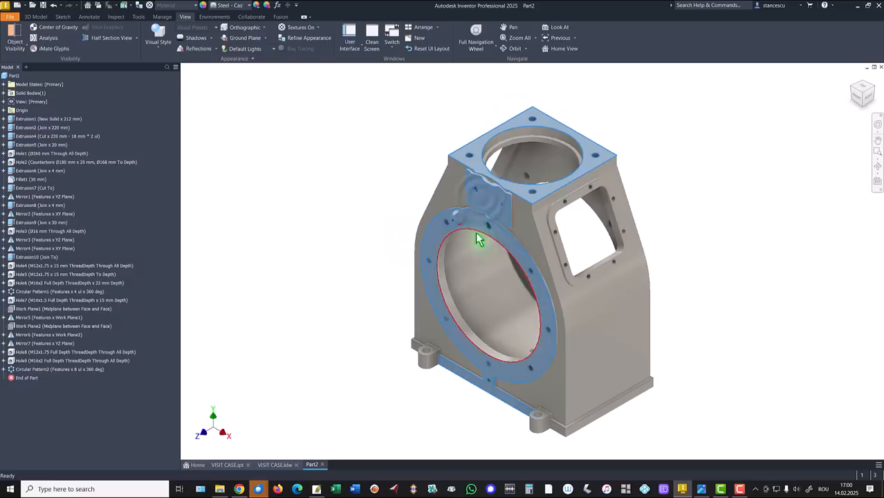
left_click(561, 213, "ctrl")
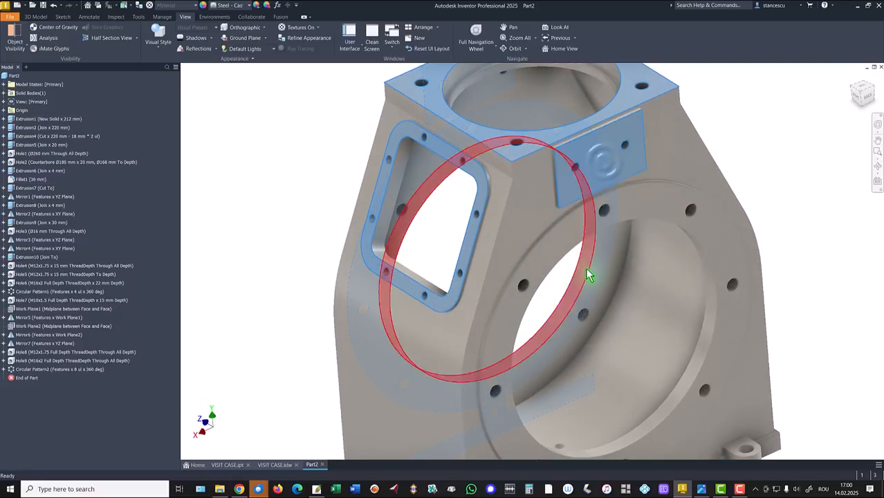
left_click(665, 211, "ctrl")
scroll(810, 269, "down", 3)
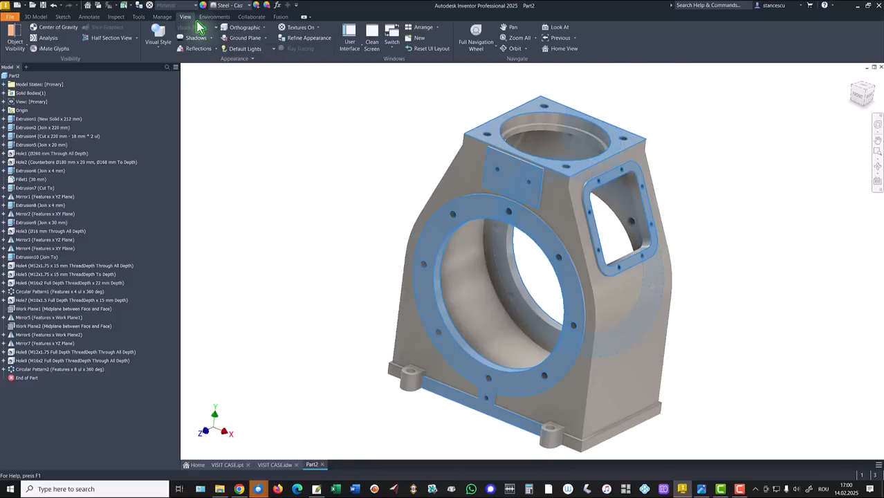
left_click(233, 6)
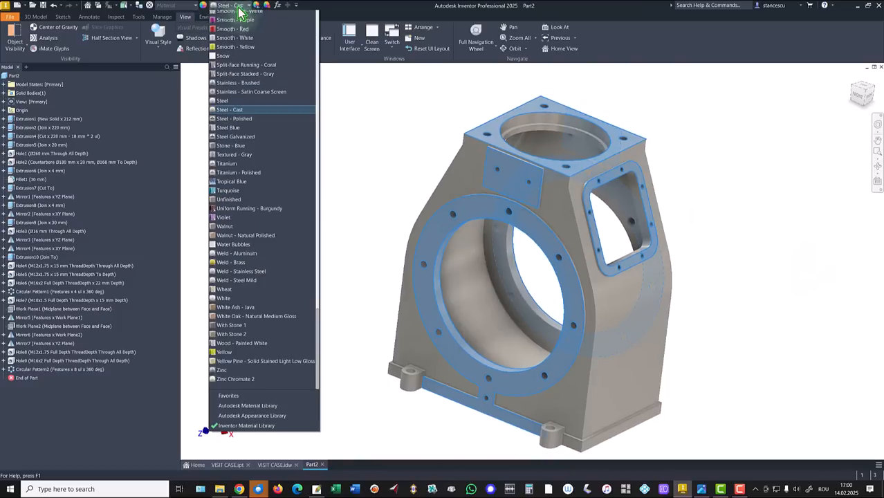
left_click(245, 123)
left_click(280, 136)
key("F6")
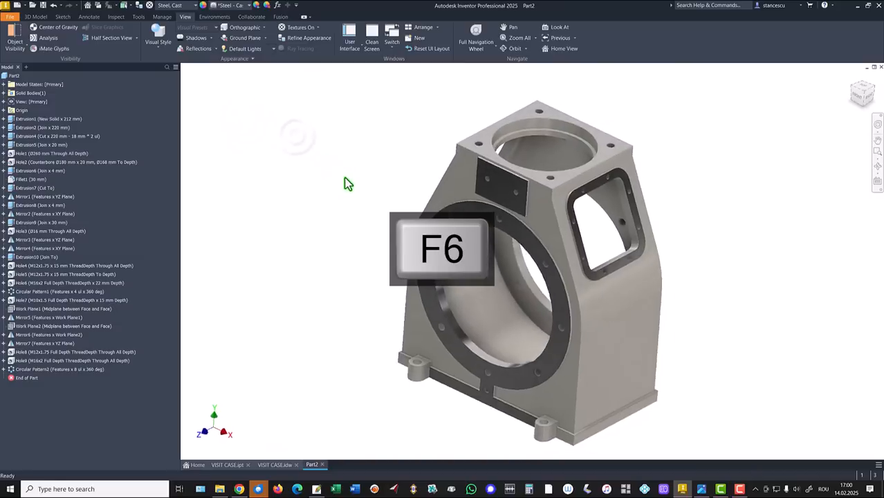